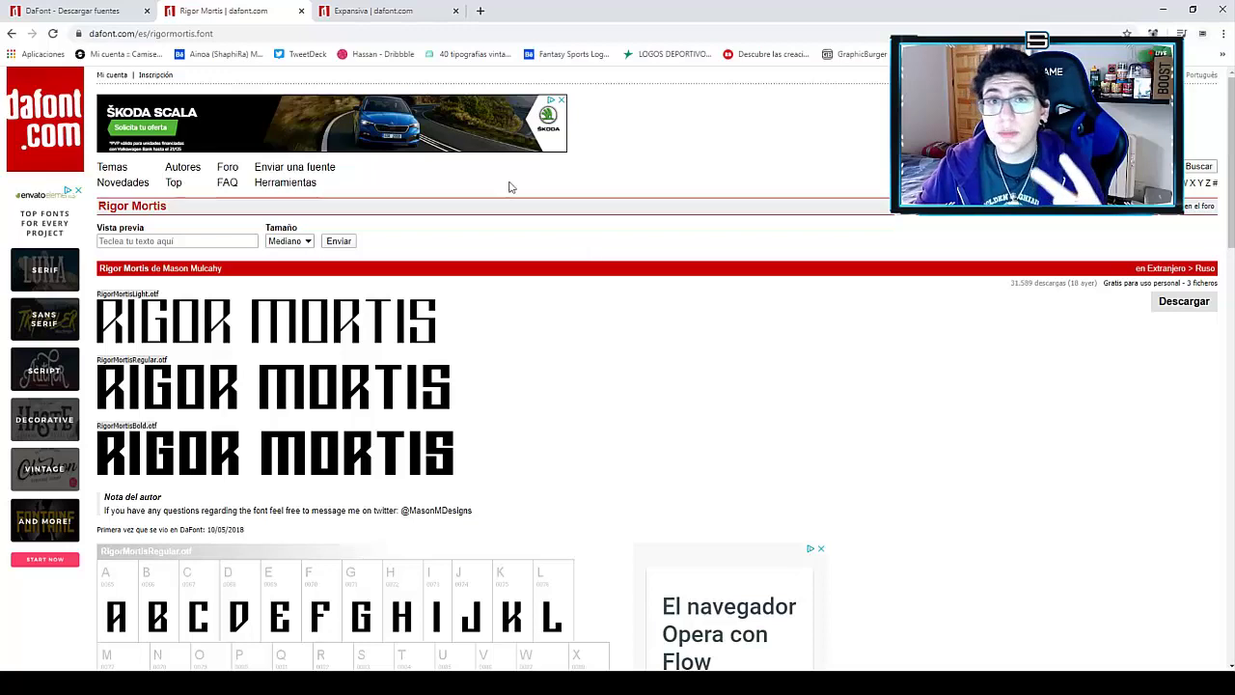
# Compare the Expansiva and Rigor Mortis font pages on DaFont.
pyautogui.click(372, 11)
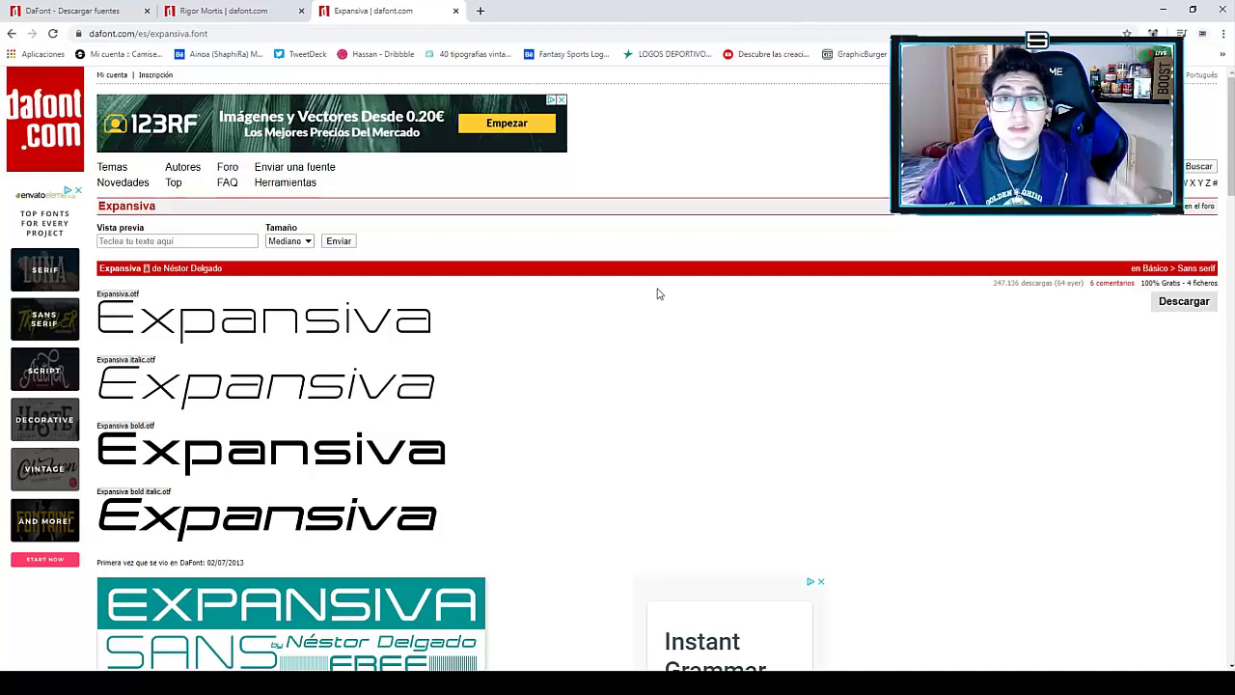
pyautogui.click(232, 12)
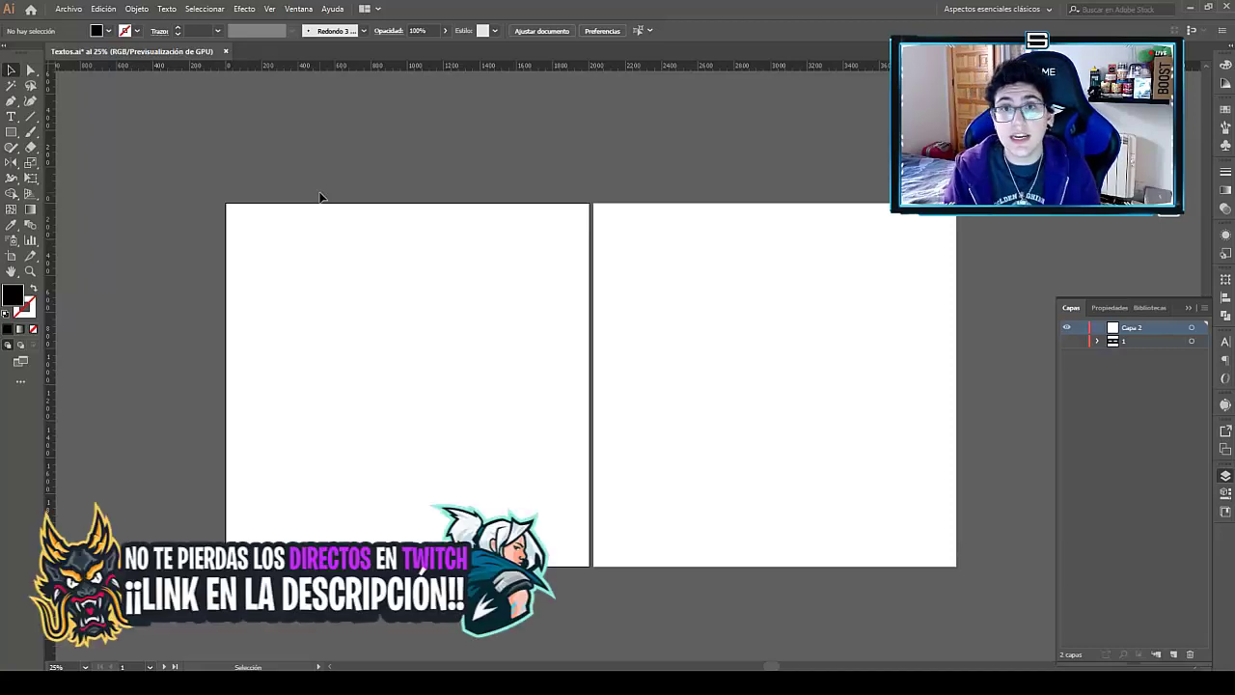
# Type ESPORTS on the left artboard and enlarge it toward the centre.
pyautogui.click(11, 117)
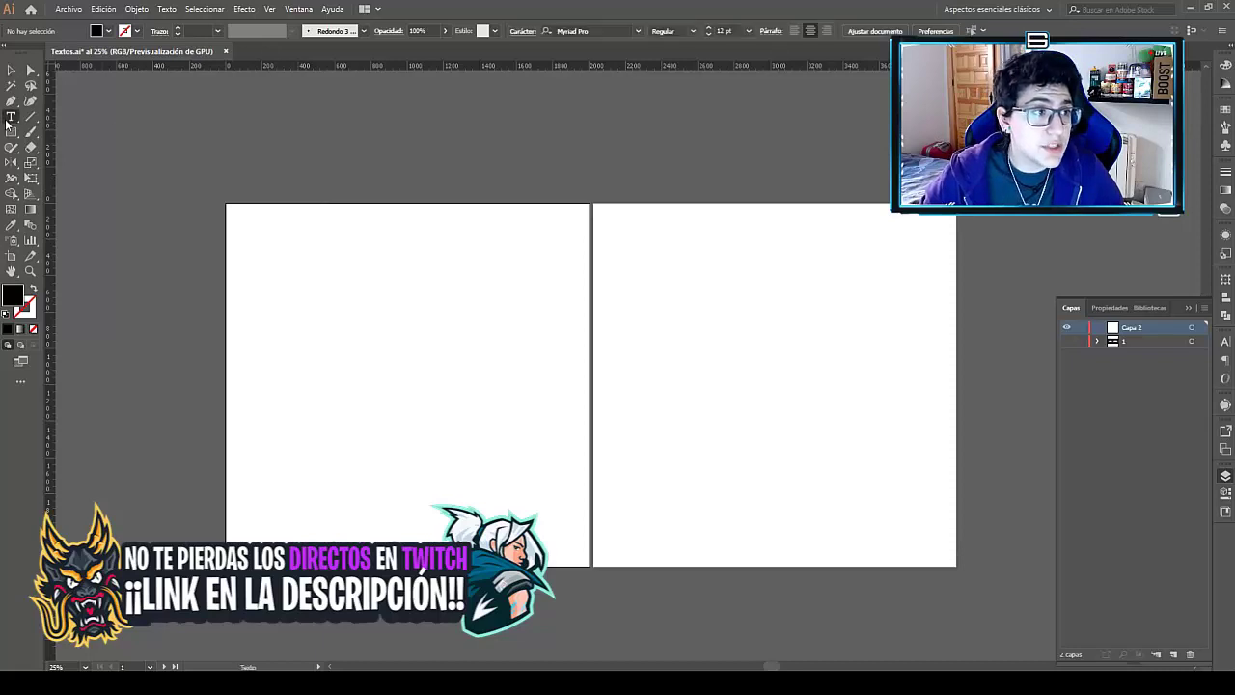
pyautogui.click(351, 280)
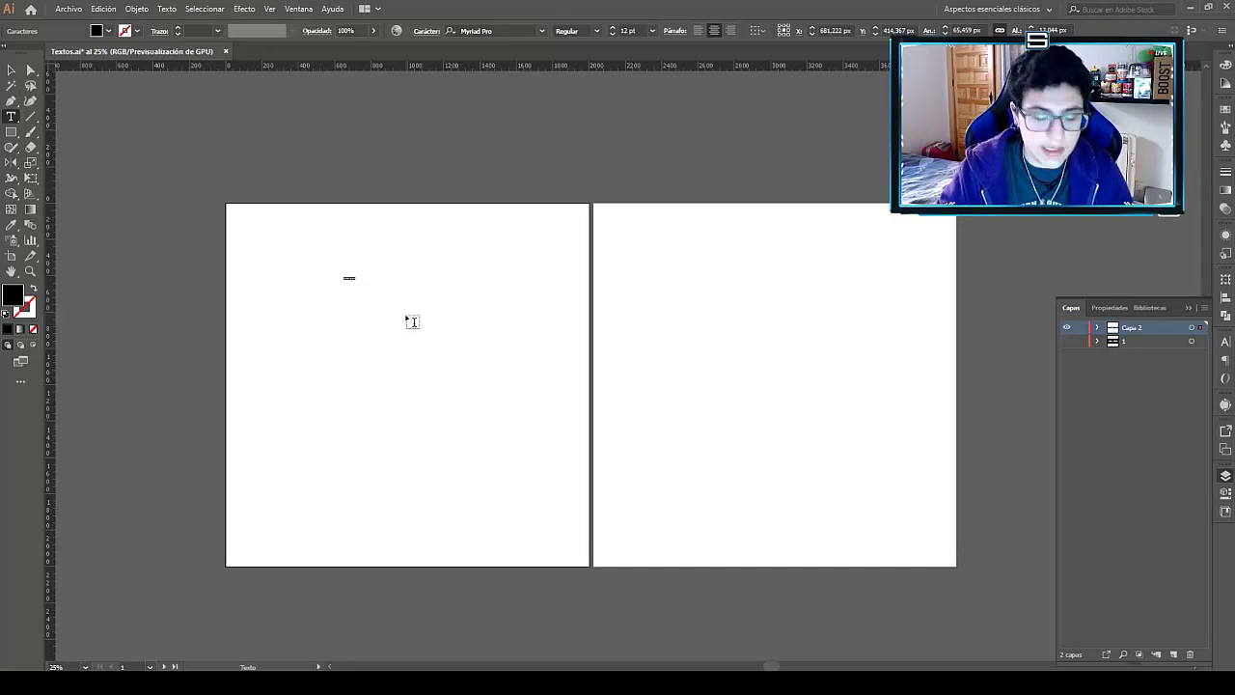
pyautogui.write('E')
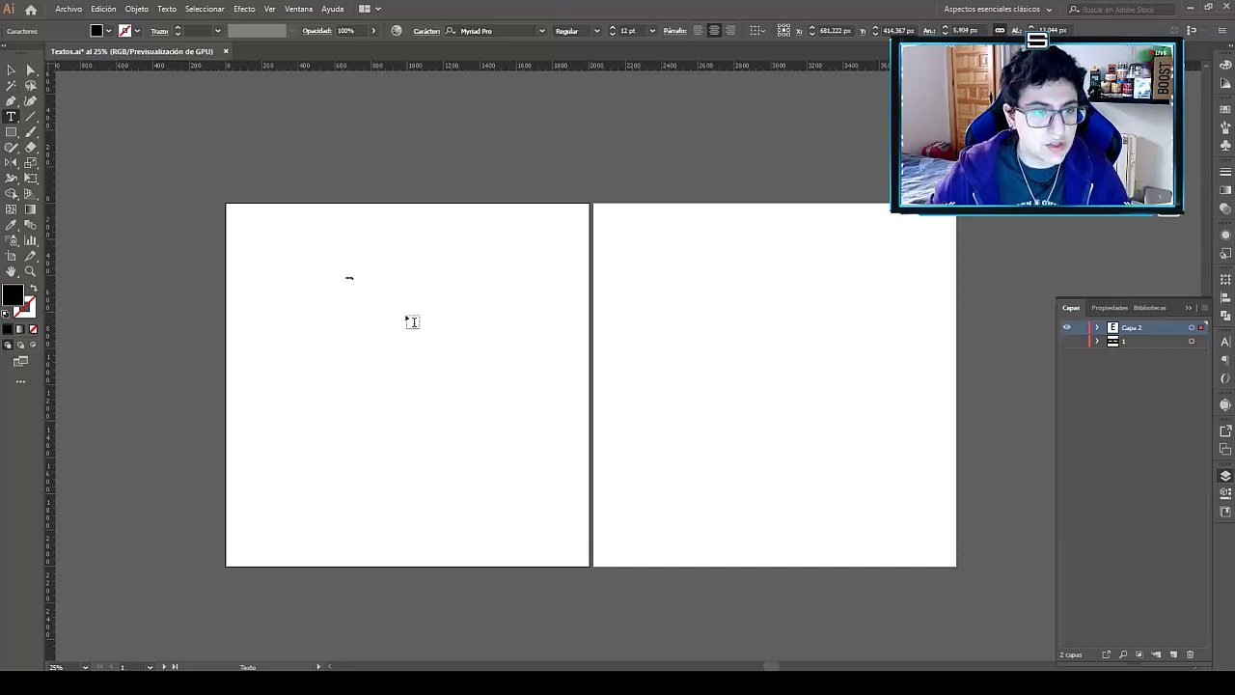
pyautogui.press('Escape')
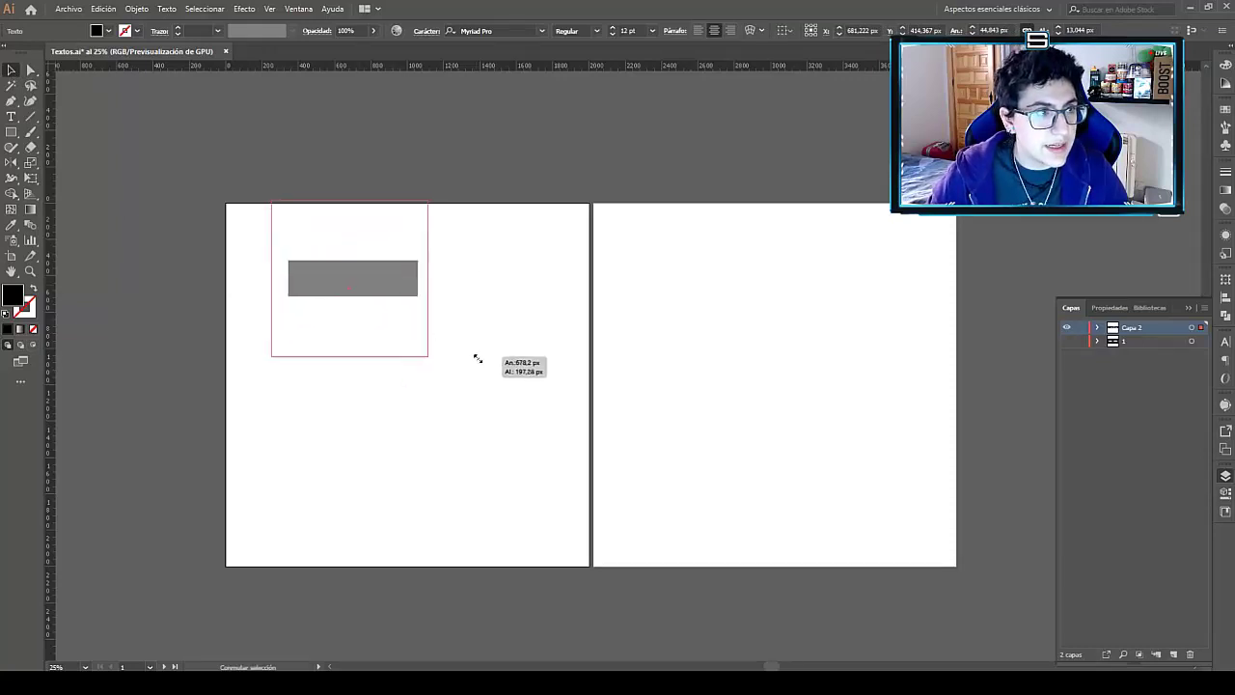
pyautogui.moveTo(355, 285)
pyautogui.mouseDown()
pyautogui.moveTo(420, 301)
pyautogui.moveTo(441, 285)
pyautogui.mouseUp()
pyautogui.click(260, 286)
# Add larger DREIGON text under ESPORTS and select both words.
pyautogui.click(12, 117)
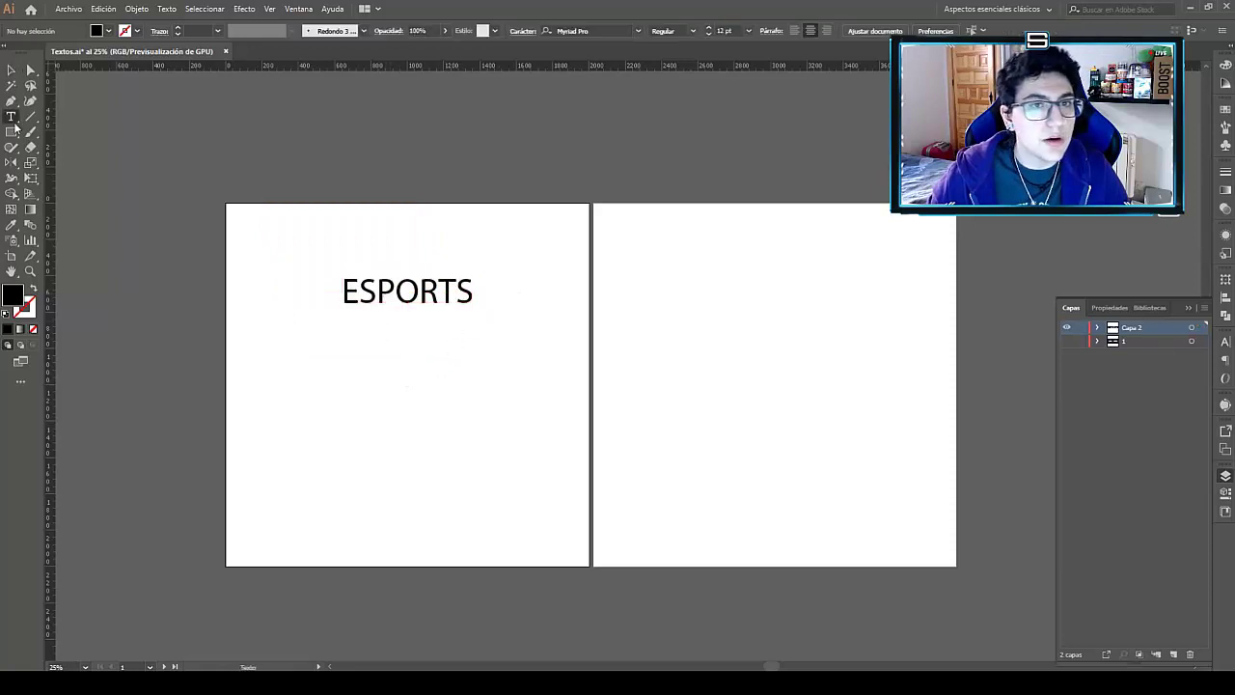
pyautogui.click(339, 409)
pyautogui.write('G')
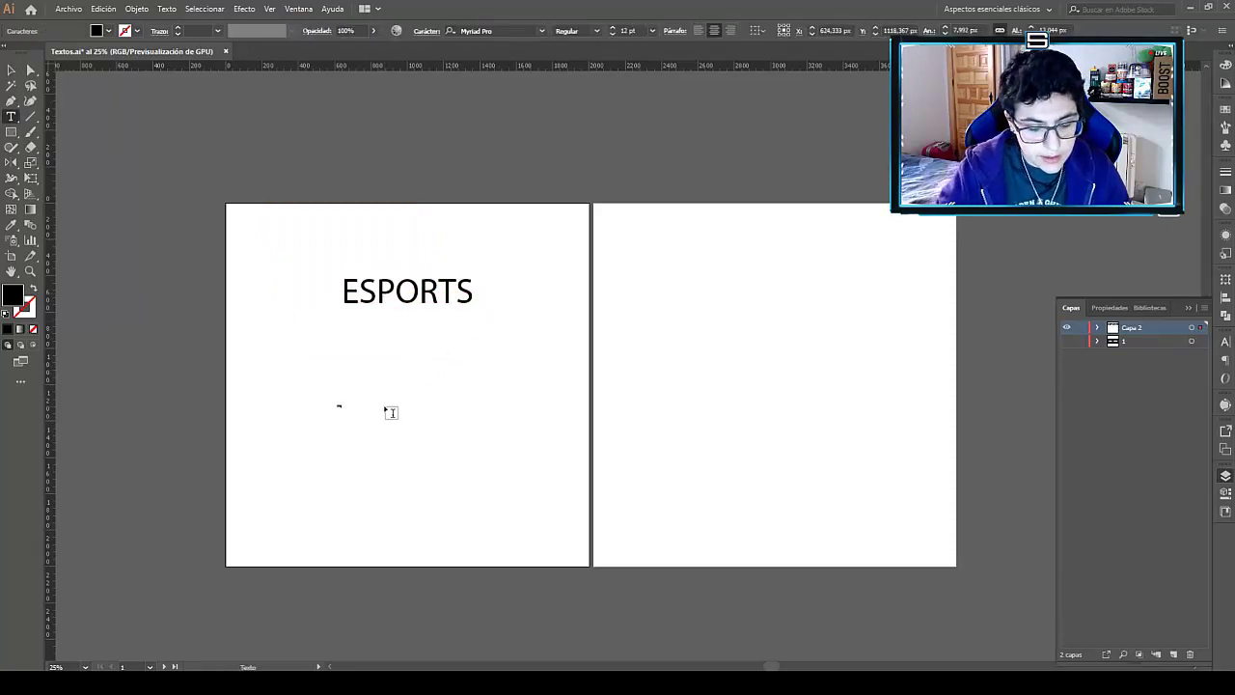
pyautogui.press('Escape')
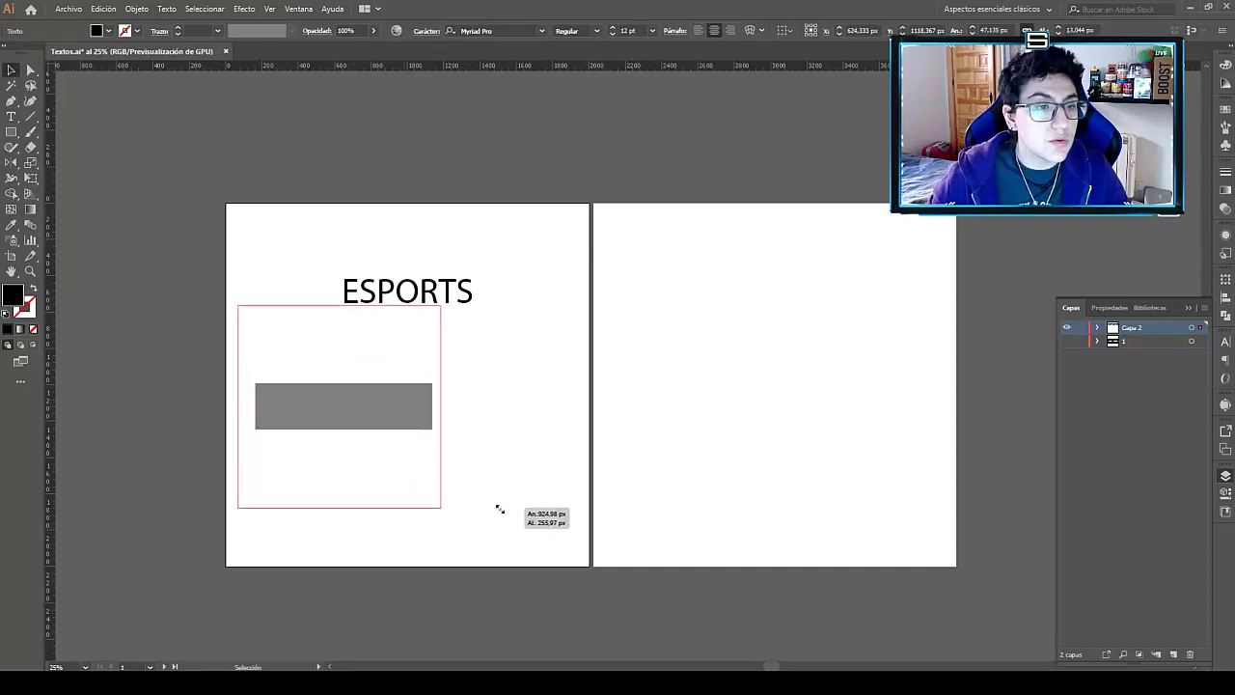
pyautogui.moveTo(411, 461); pyautogui.dragTo(513, 512)
pyautogui.moveTo(404, 411)
pyautogui.mouseDown()
pyautogui.moveTo(448, 386)
pyautogui.moveTo(468, 348)
pyautogui.mouseUp()
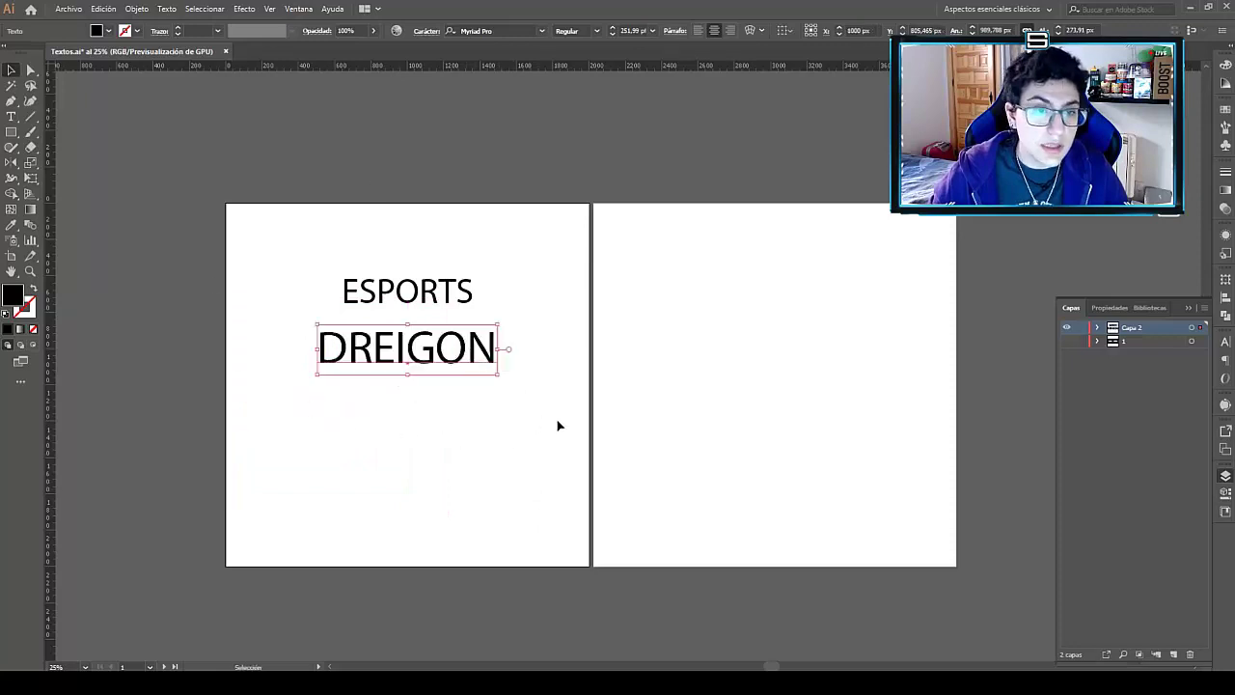
pyautogui.moveTo(552, 421); pyautogui.dragTo(262, 243)
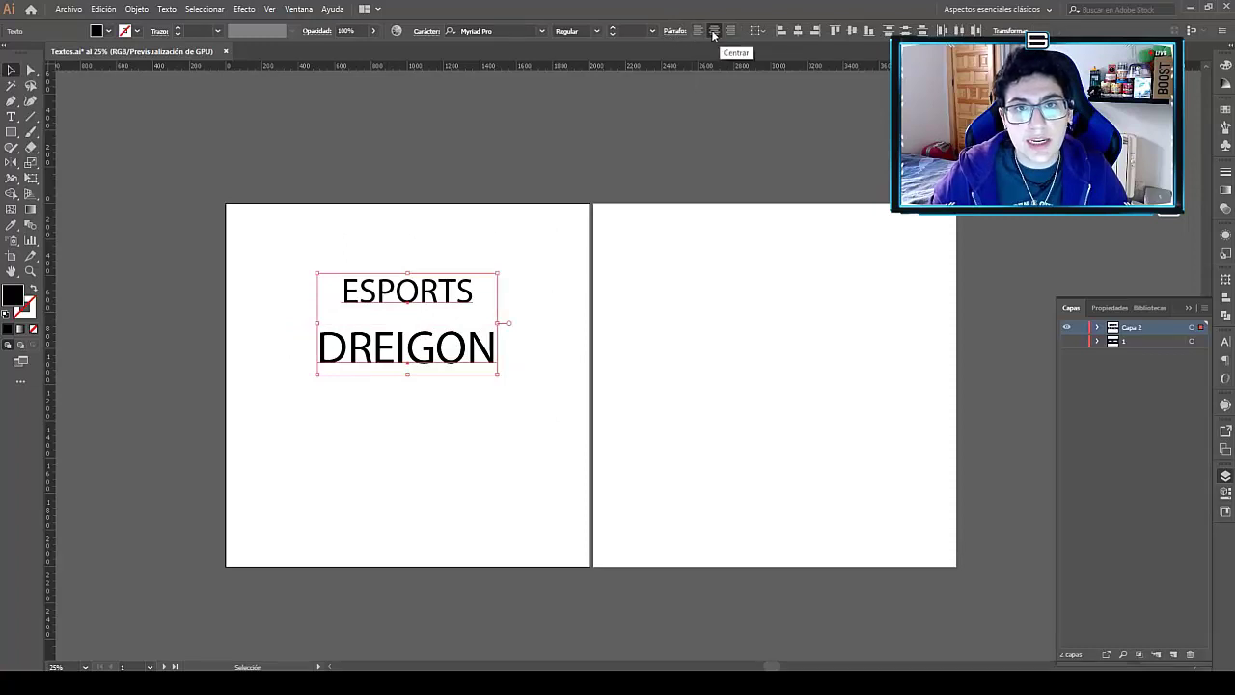
# Centre ESPORTS and DREIGON on each other and nudge them lower on the artboard.
pyautogui.click(714, 33)
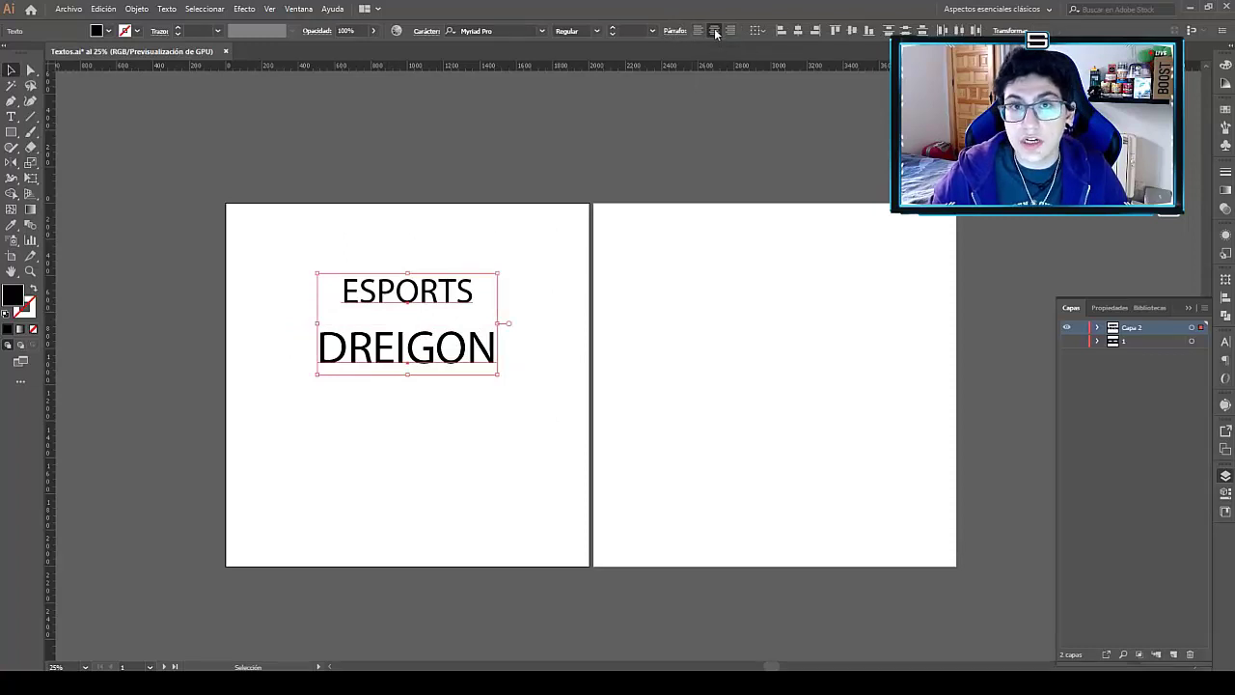
pyautogui.press('Down')
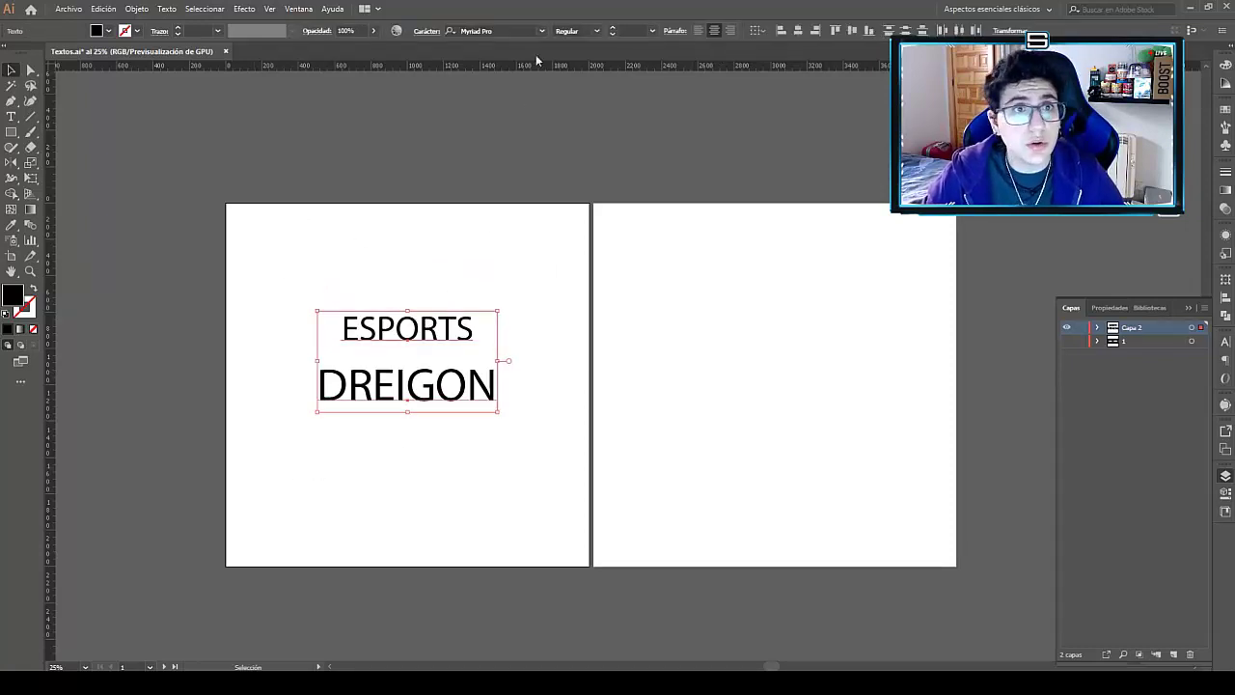
pyautogui.click(516, 31)
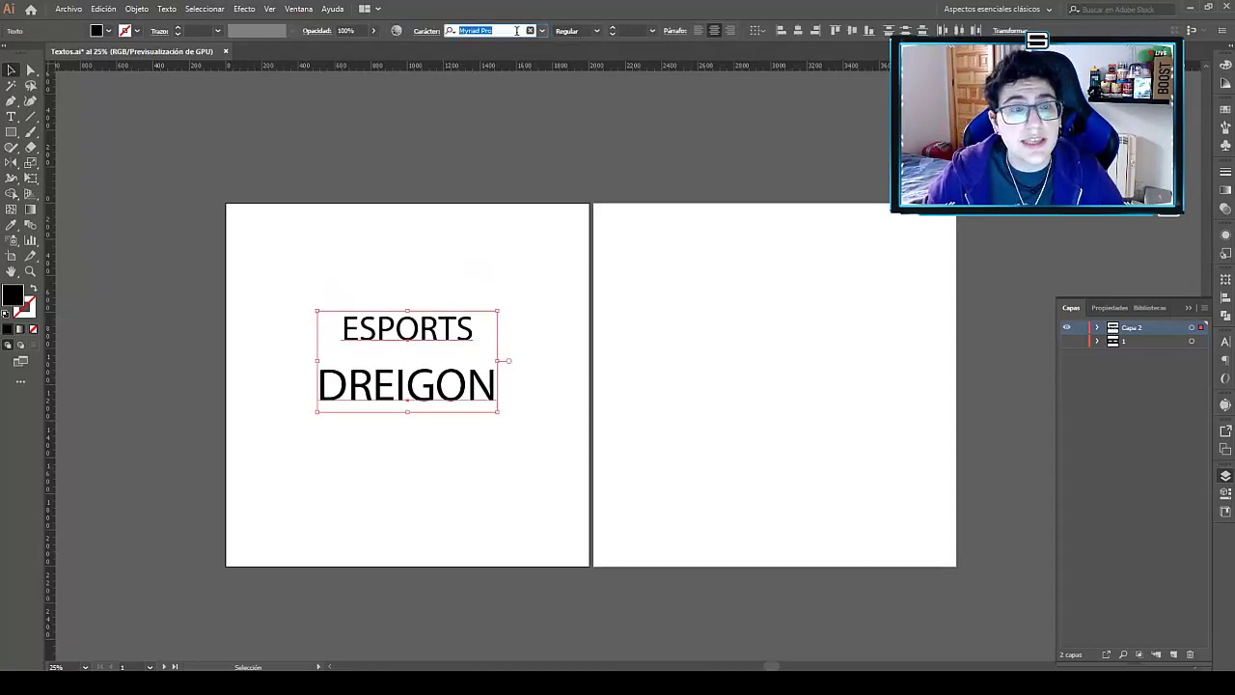
pyautogui.click(506, 285)
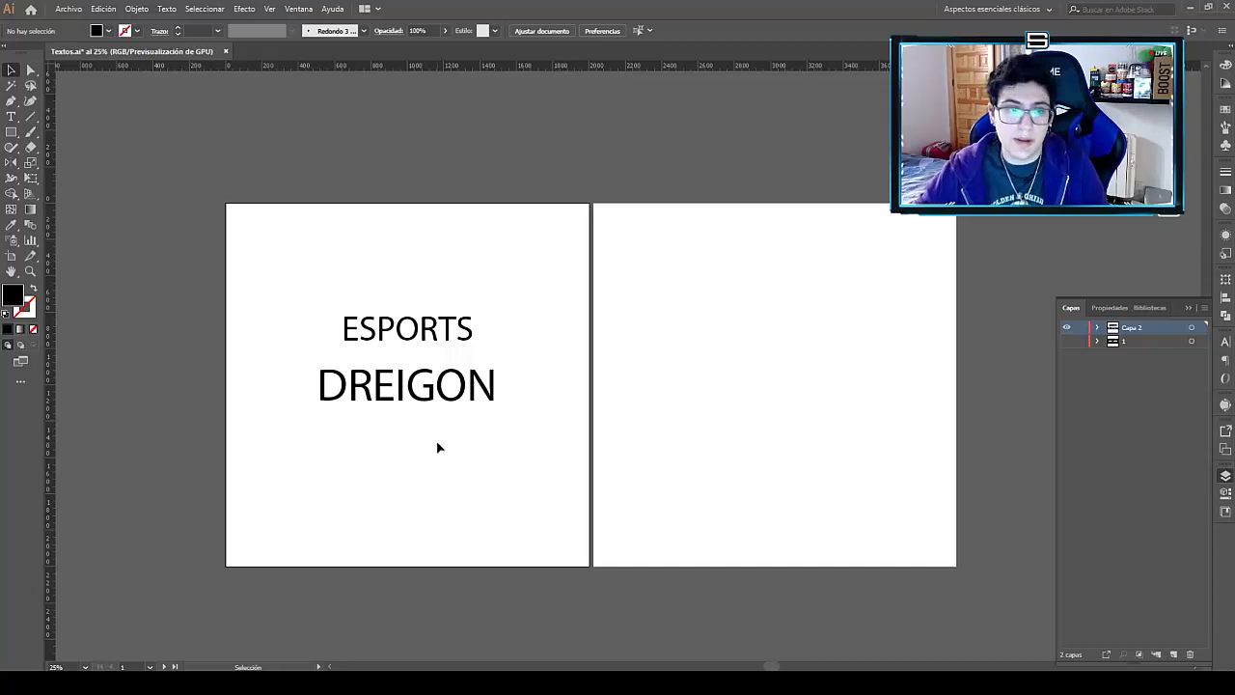
# Set DREIGON in the RigorMortis font, leaving ESPORTS in Myriad Pro.
pyautogui.click(434, 391)
pyautogui.click(512, 27)
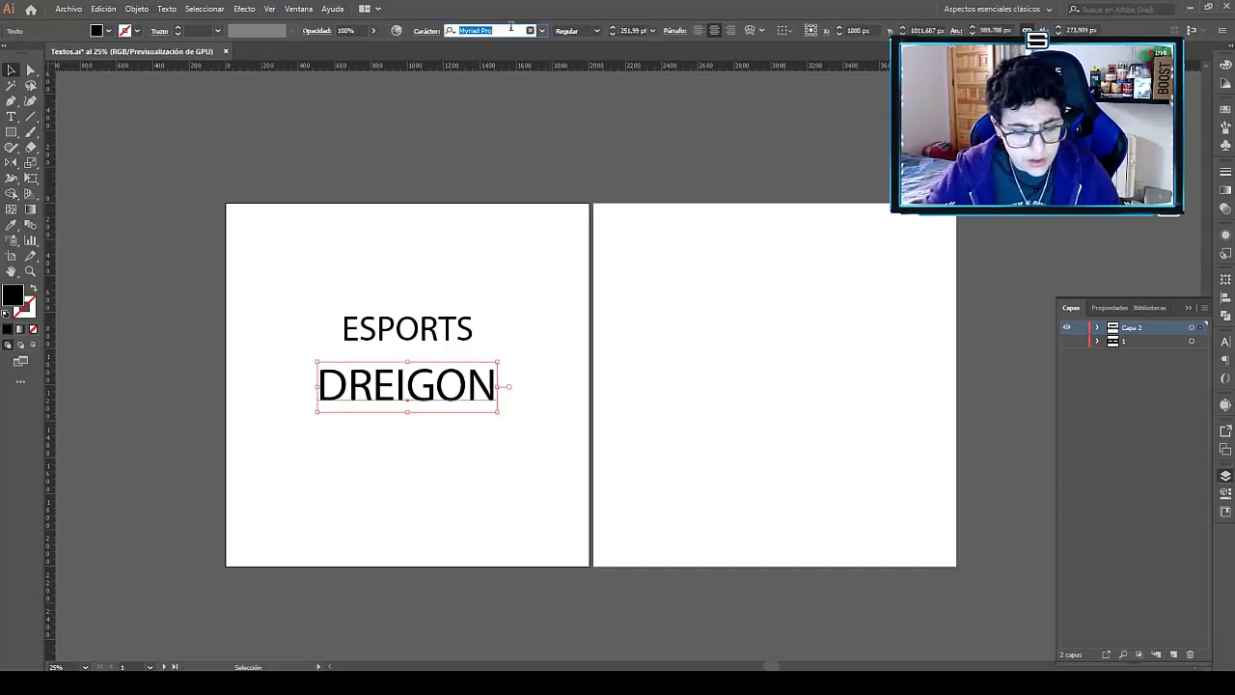
pyautogui.write('RIGO')
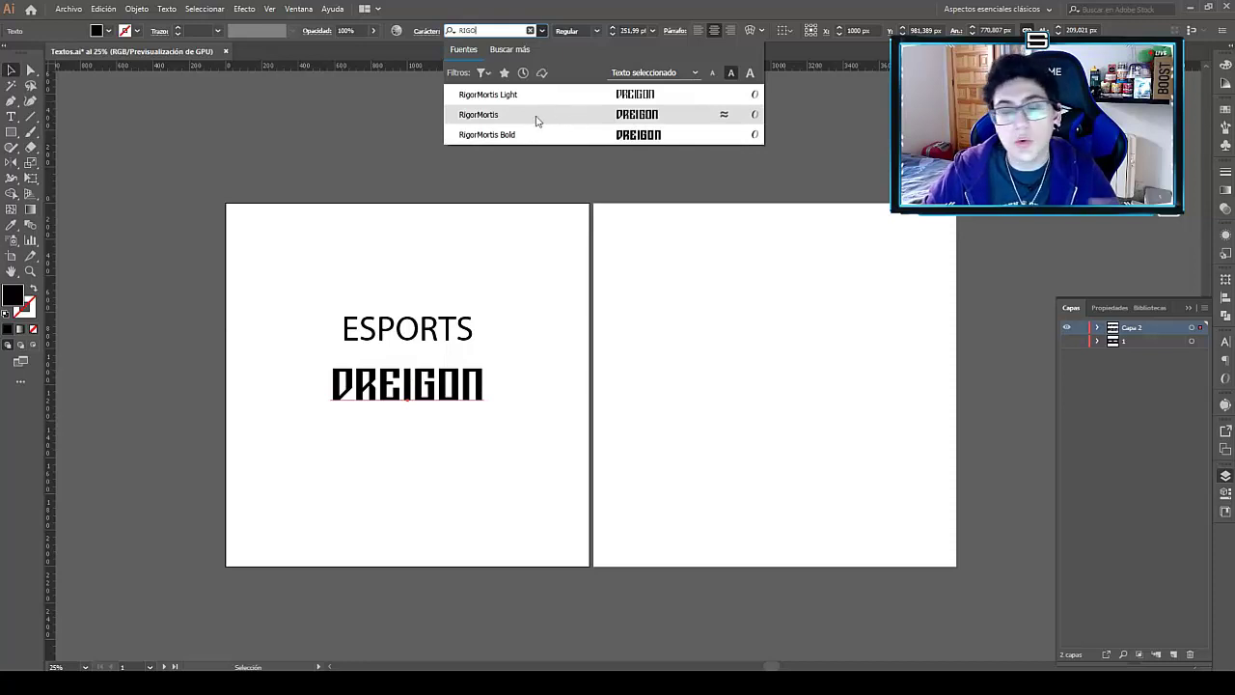
pyautogui.click(537, 115)
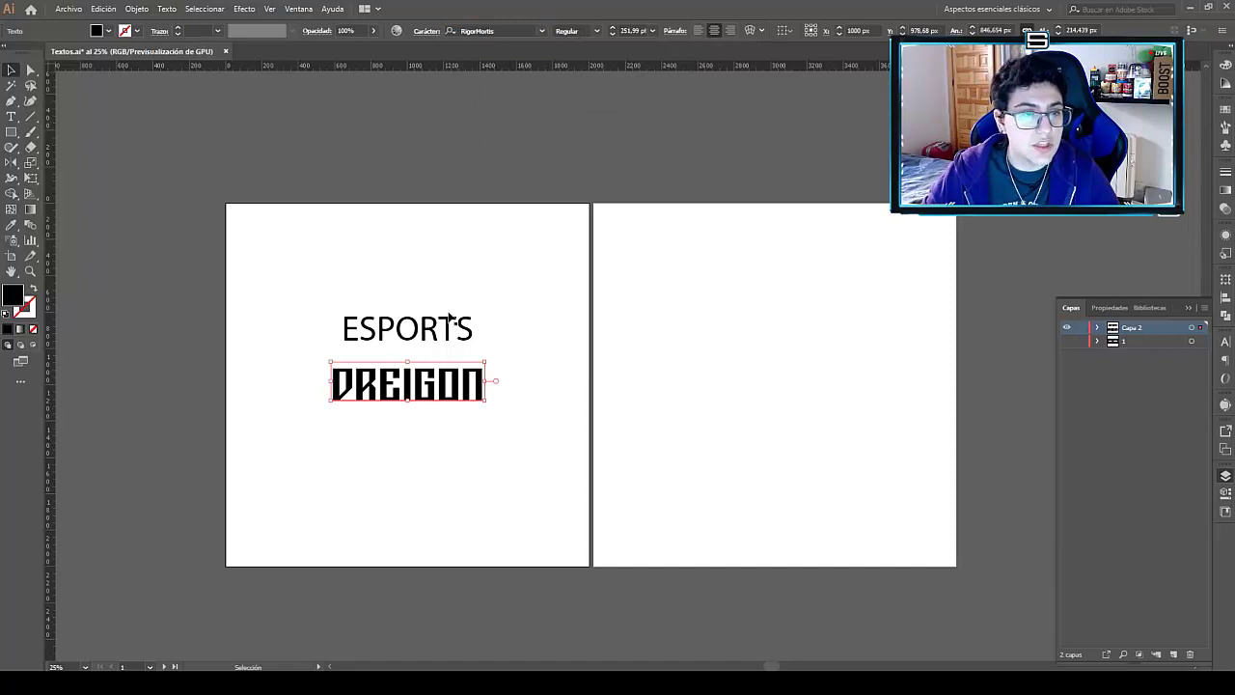
pyautogui.click(679, 383)
pyautogui.click(463, 330)
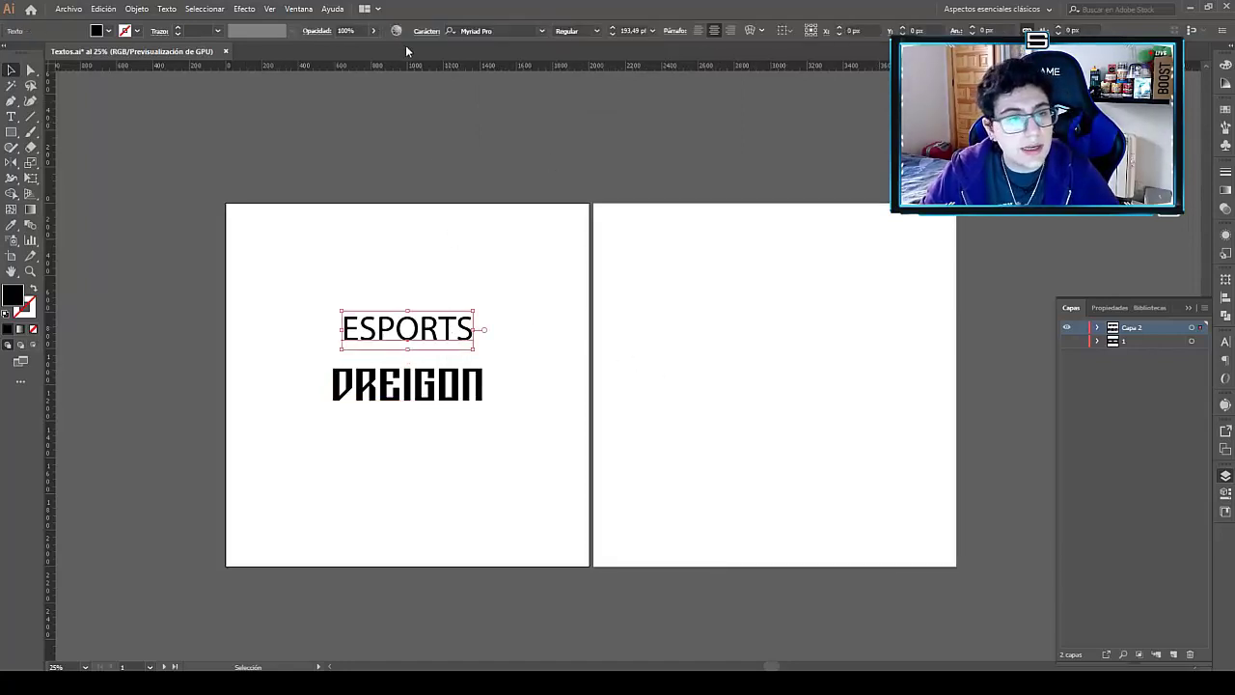
# Set ESPORTS in Expansiva Bold.
pyautogui.click(510, 31)
pyautogui.write('EXPANSI')
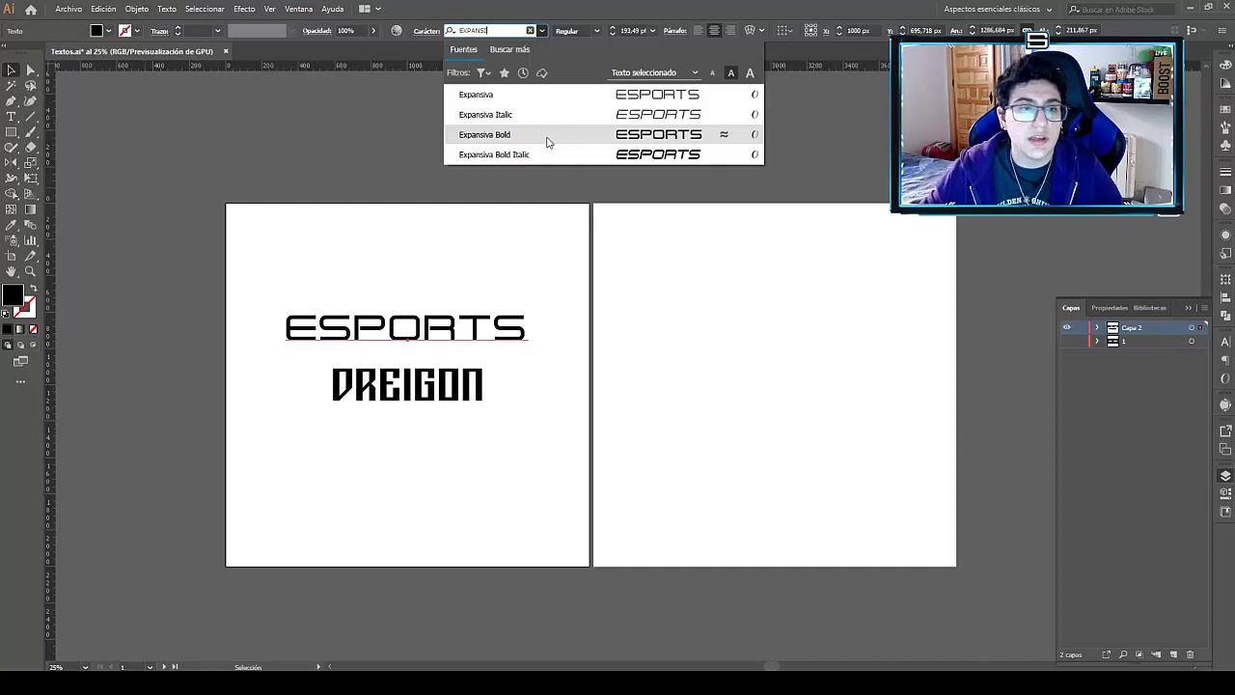
pyautogui.click(546, 141)
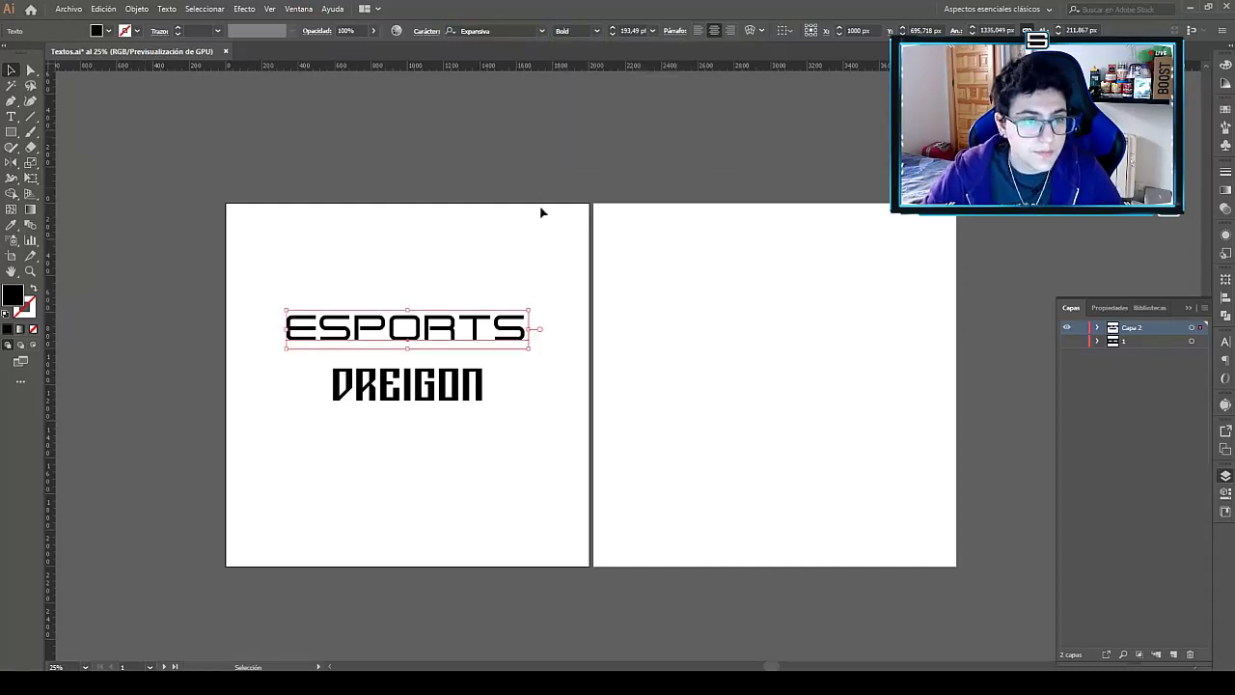
# Shrink ESPORTS narrower than DREIGON and nudge it just above it.
pyautogui.scroll(1, 225, 403)
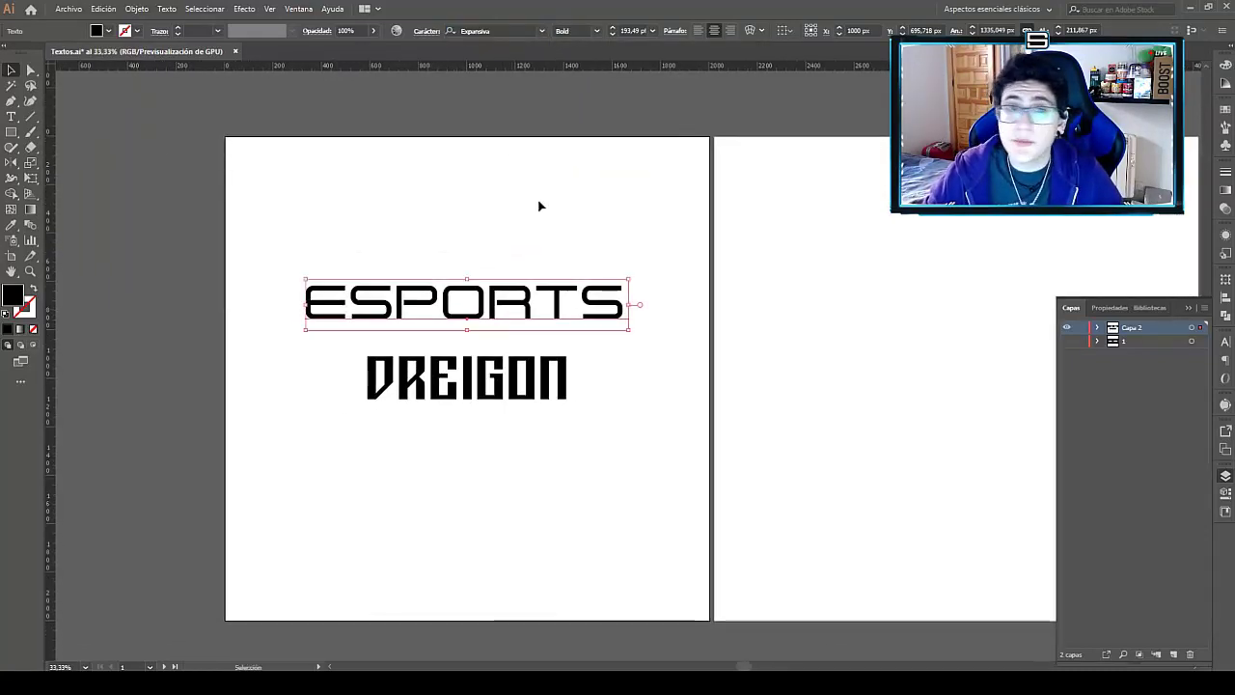
pyautogui.hotkey('ctrl', '+')
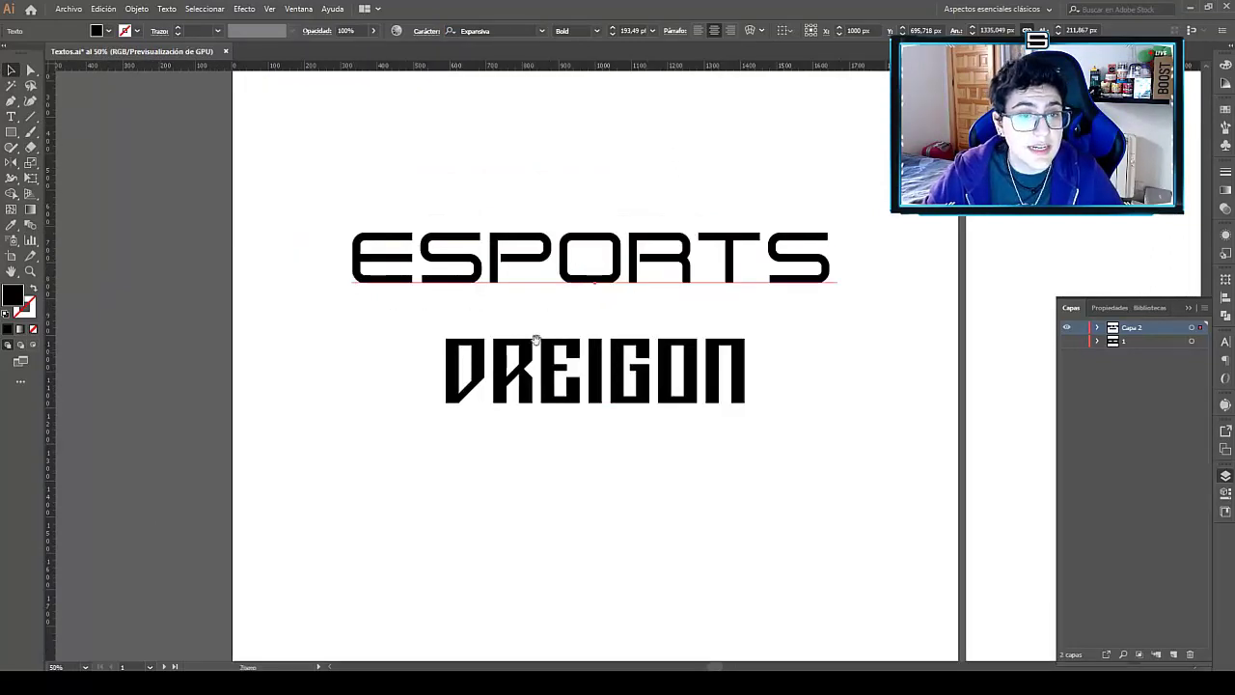
pyautogui.moveTo(839, 223)
pyautogui.mouseDown()
pyautogui.moveTo(702, 236)
pyautogui.moveTo(651, 317)
pyautogui.mouseUp()
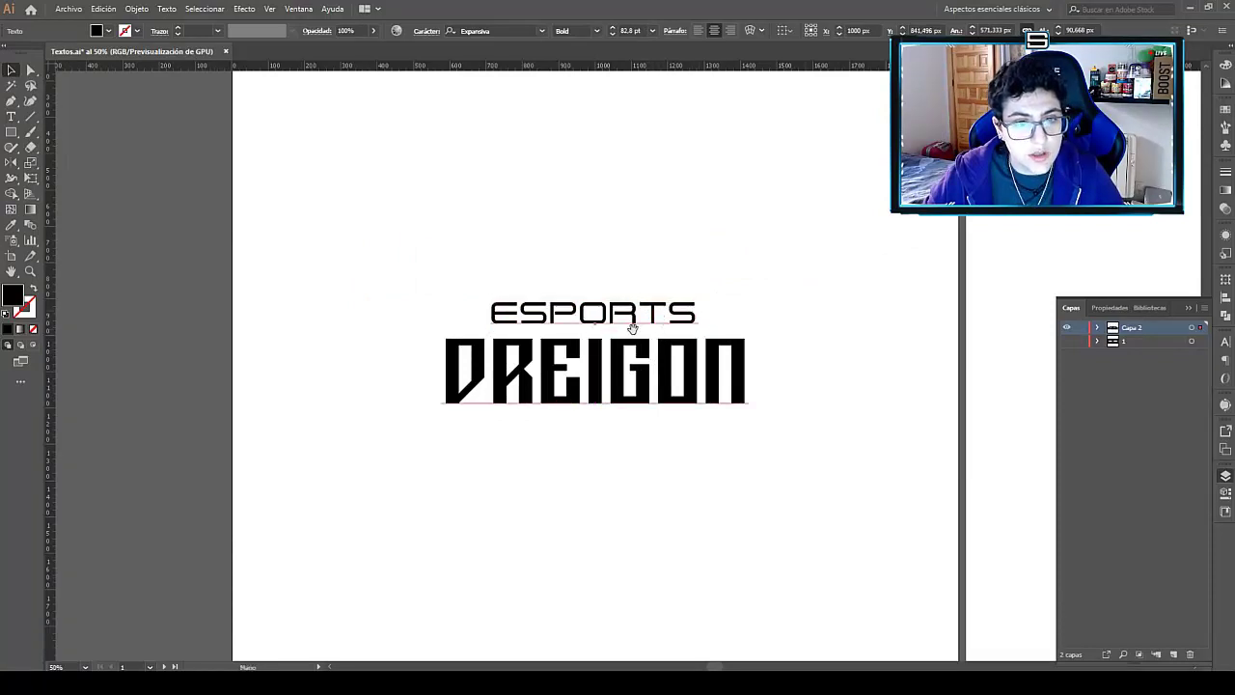
pyautogui.hotkey('ctrl', '+')
pyautogui.moveTo(727, 269)
pyautogui.mouseDown()
pyautogui.moveTo(718, 273)
pyautogui.moveTo(741, 269)
pyautogui.mouseUp()
pyautogui.press('Down')
pyautogui.press('Down')
pyautogui.press('Down')
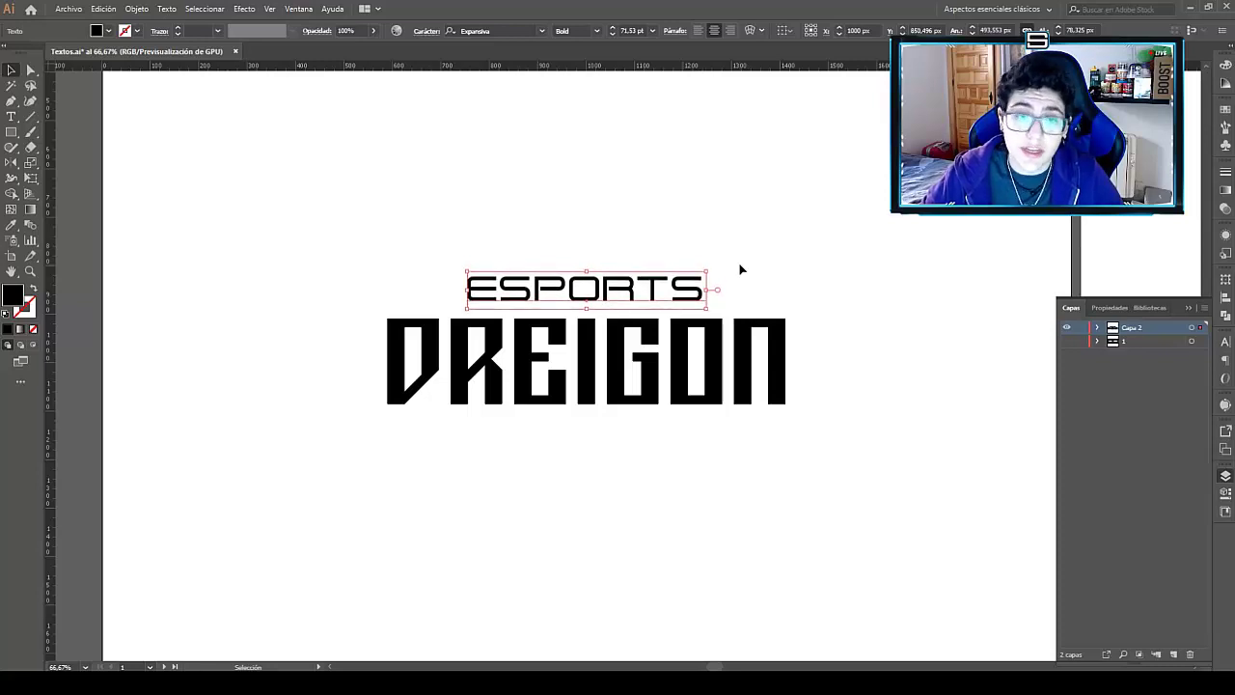
pyautogui.click(805, 465)
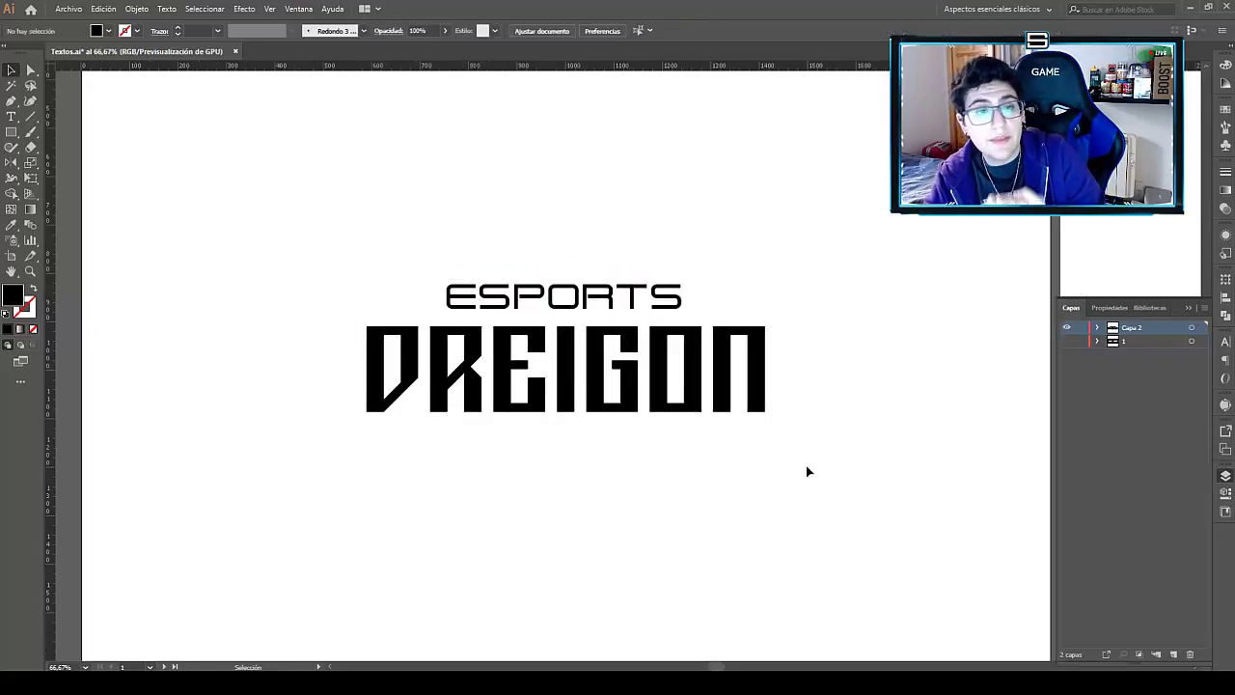
pyautogui.click(598, 294)
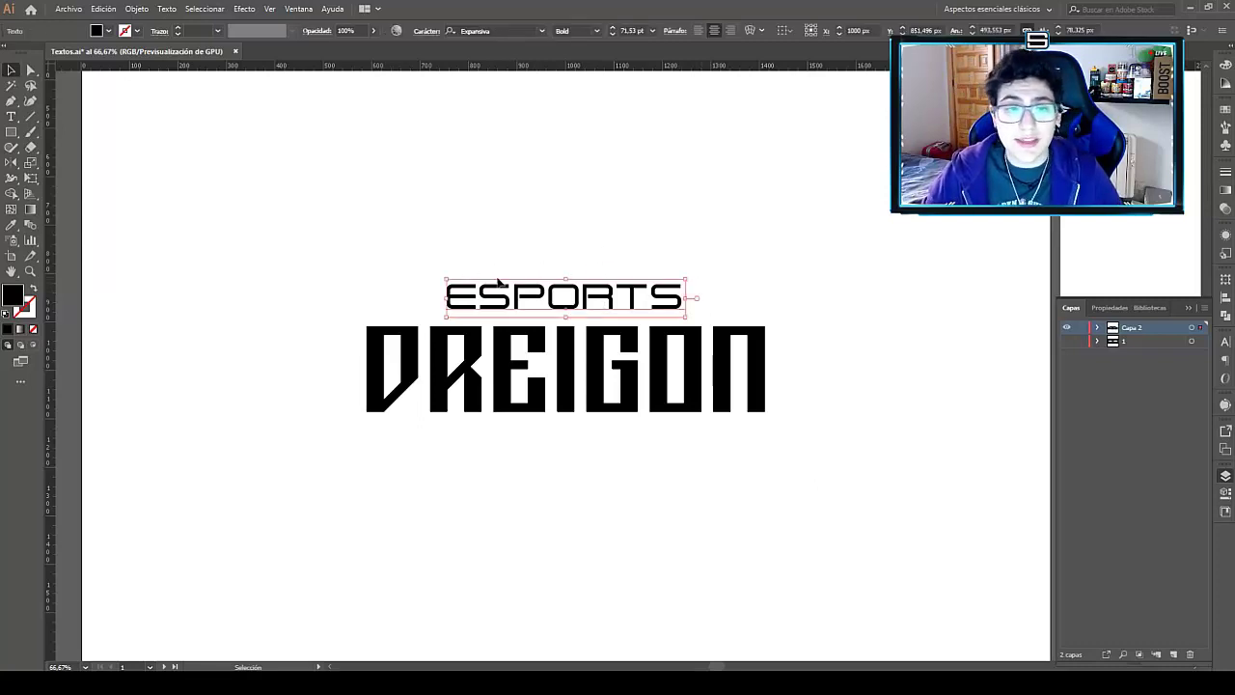
pyautogui.click(11, 116)
# Select all ESPORTS letters and bring up the Character settings.
pyautogui.doubleClick(483, 291)
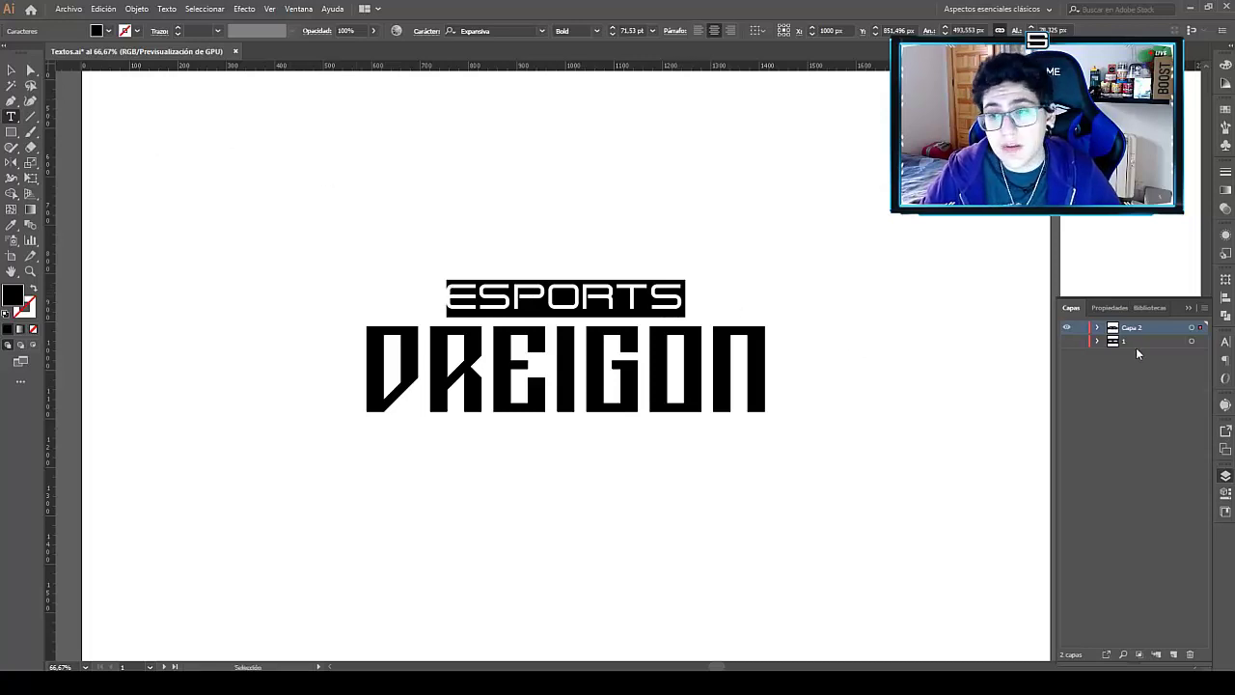
pyautogui.click(1226, 344)
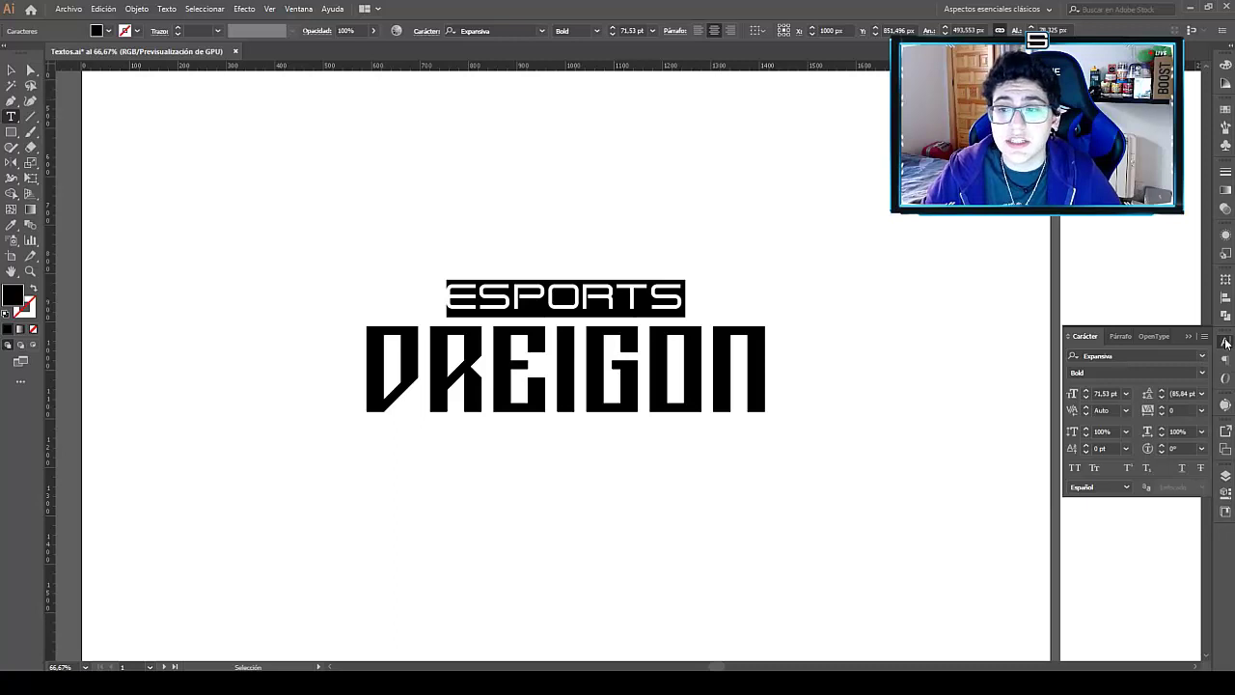
pyautogui.click(297, 8)
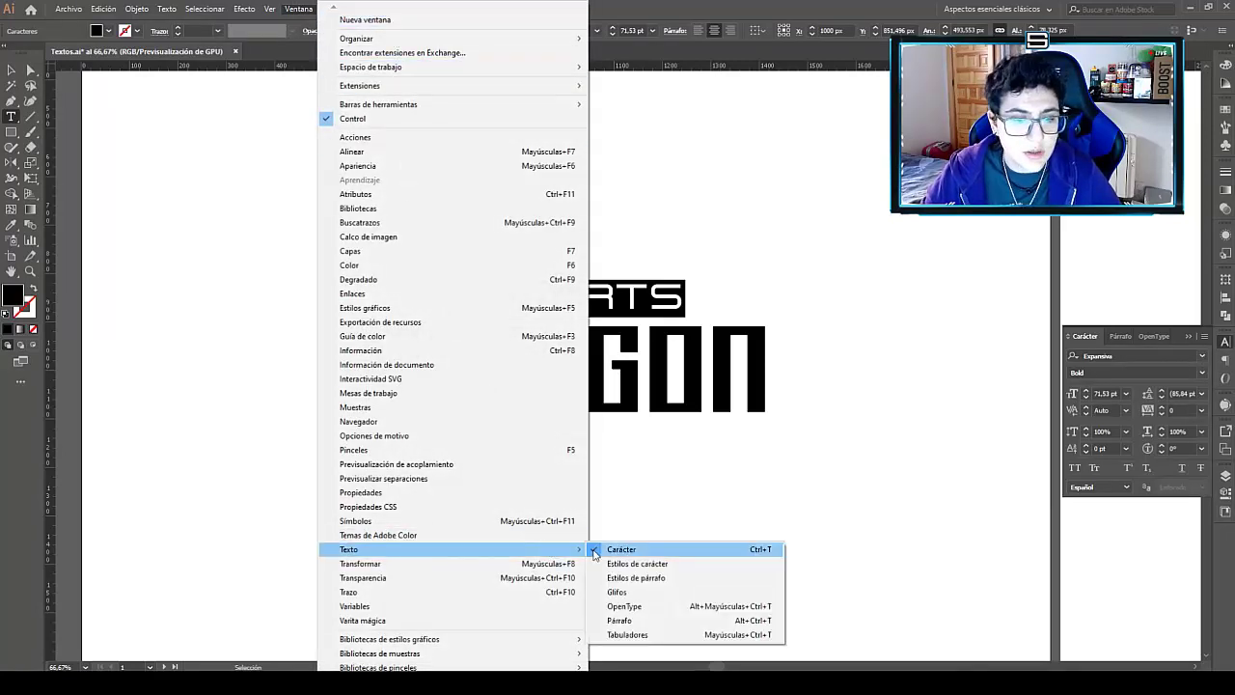
pyautogui.moveTo(348, 549)
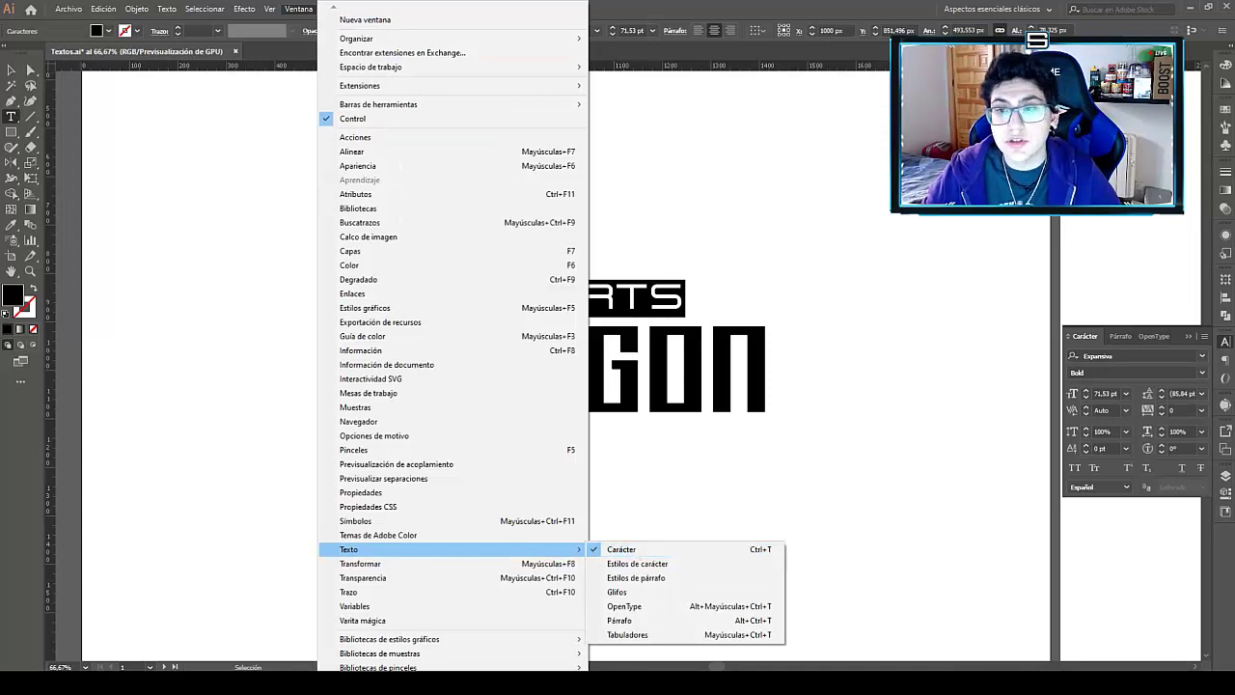
pyautogui.click(1228, 342)
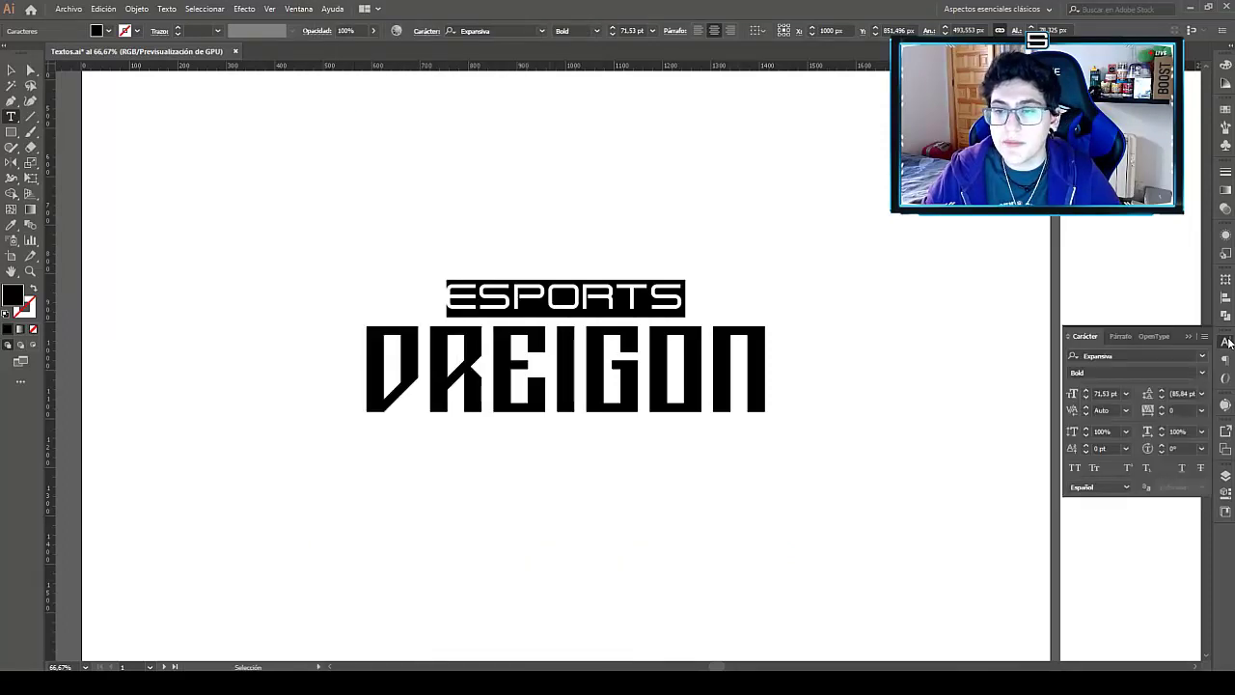
# Raise ESPORTS tracking to 360 and finish editing the text.
pyautogui.click(1163, 410)
pyautogui.click(1163, 410)
pyautogui.click(1162, 410)
pyautogui.click(1162, 410)
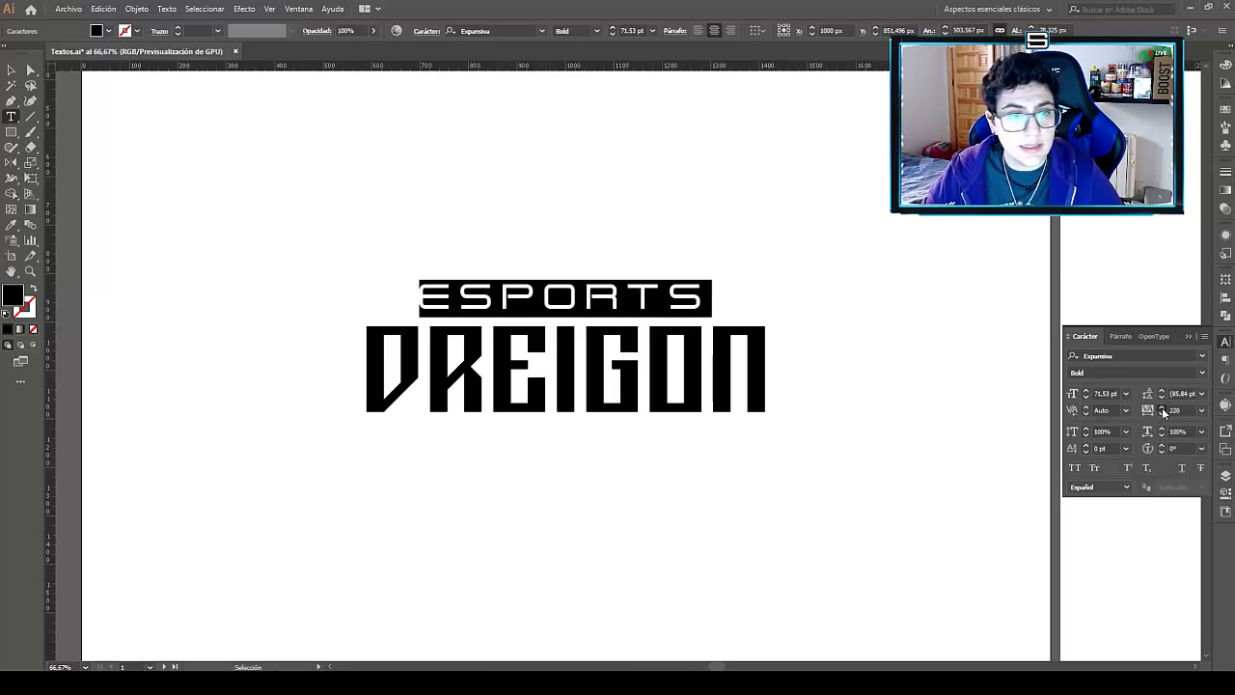
pyautogui.click(1162, 410)
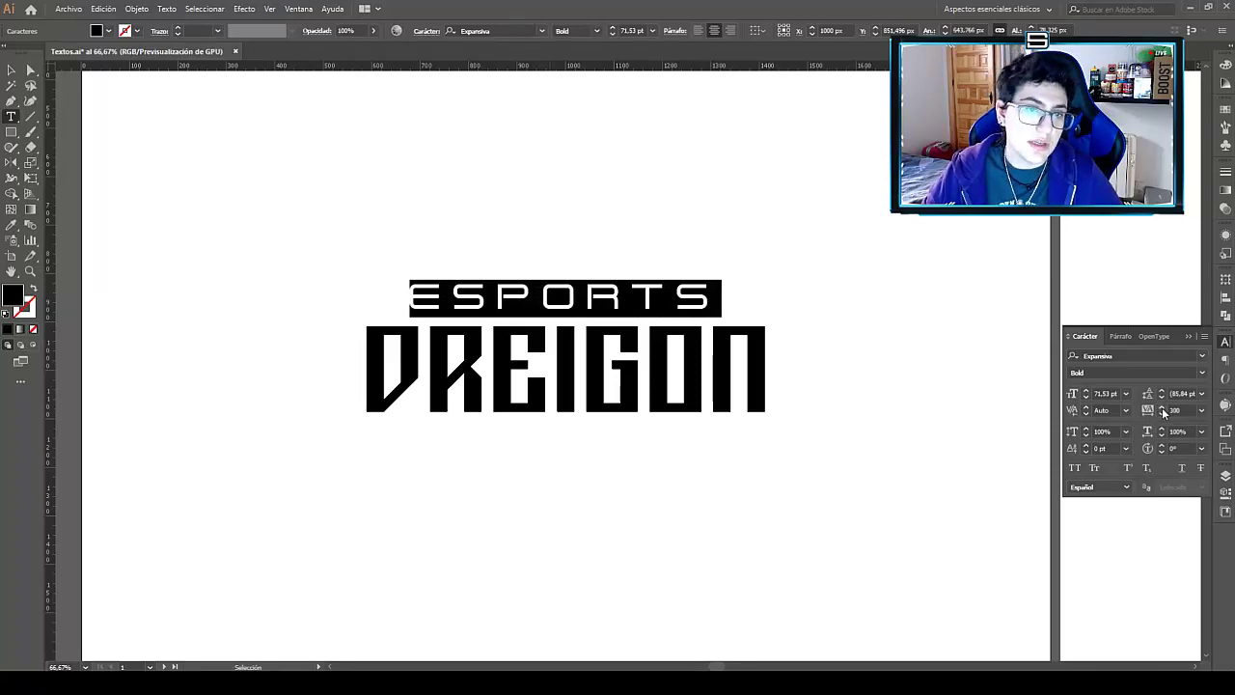
pyautogui.click(1162, 407)
pyautogui.click(1161, 407)
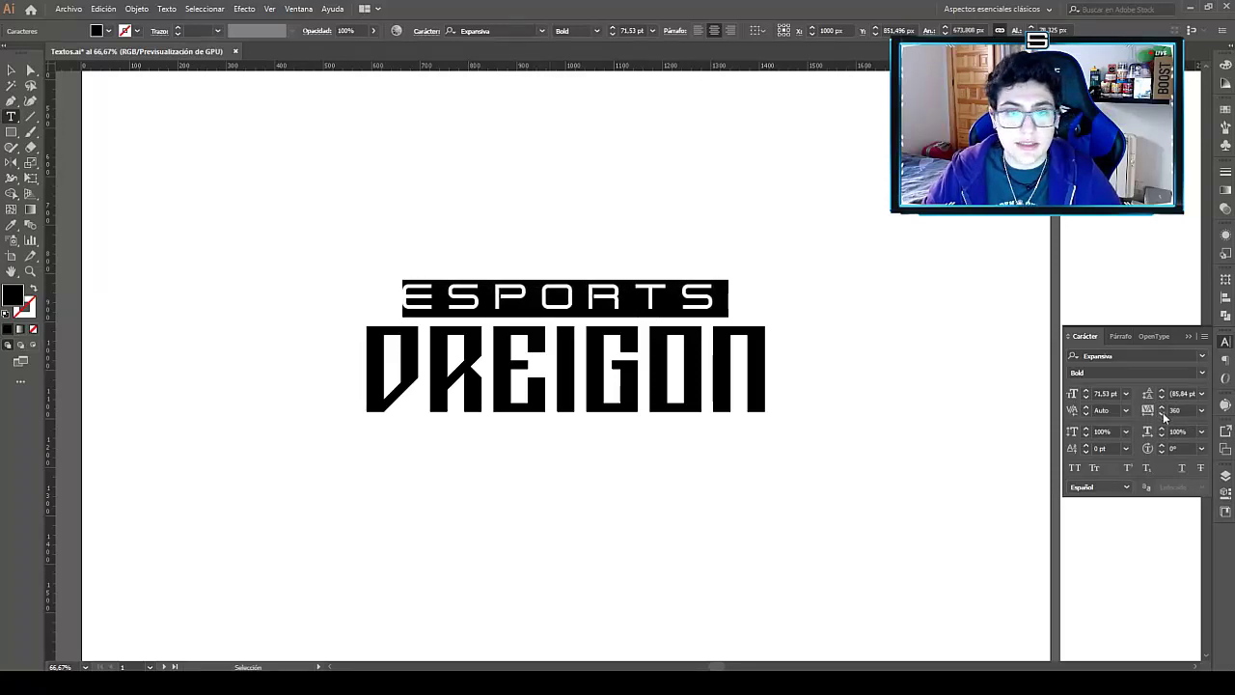
pyautogui.press('Escape')
pyautogui.click(561, 200)
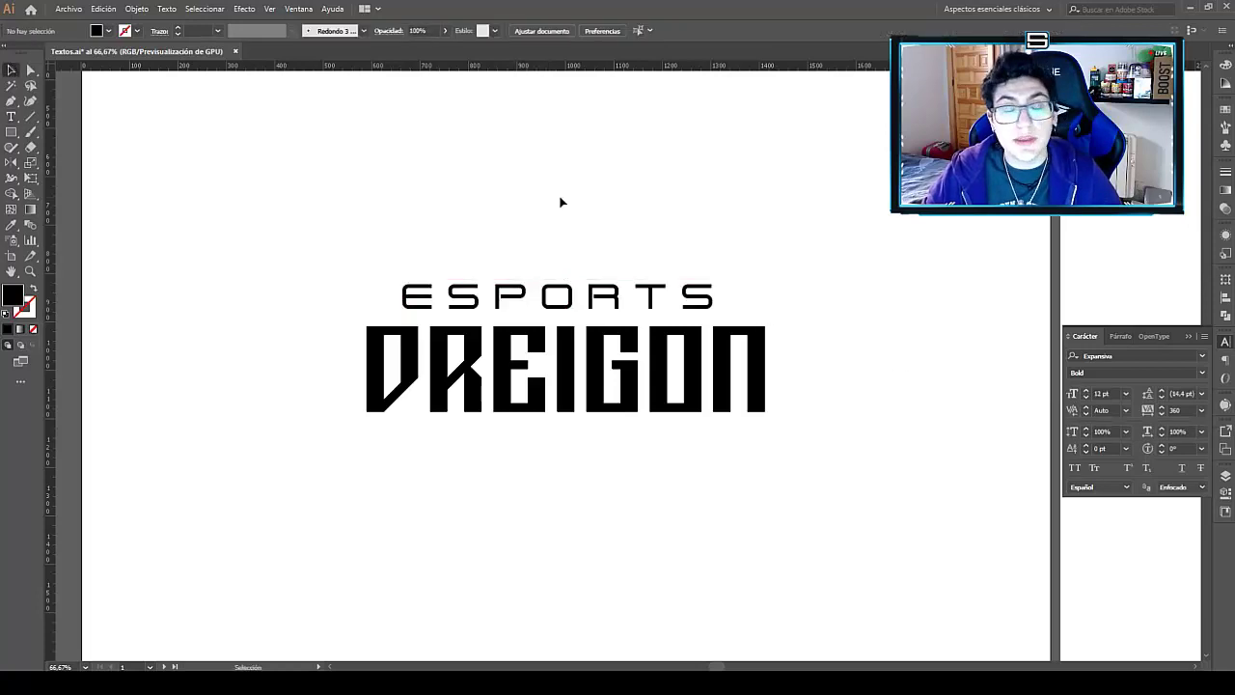
# Scale ESPORTS down to about 58 pt to fit within DREIGON's width.
pyautogui.click(584, 289)
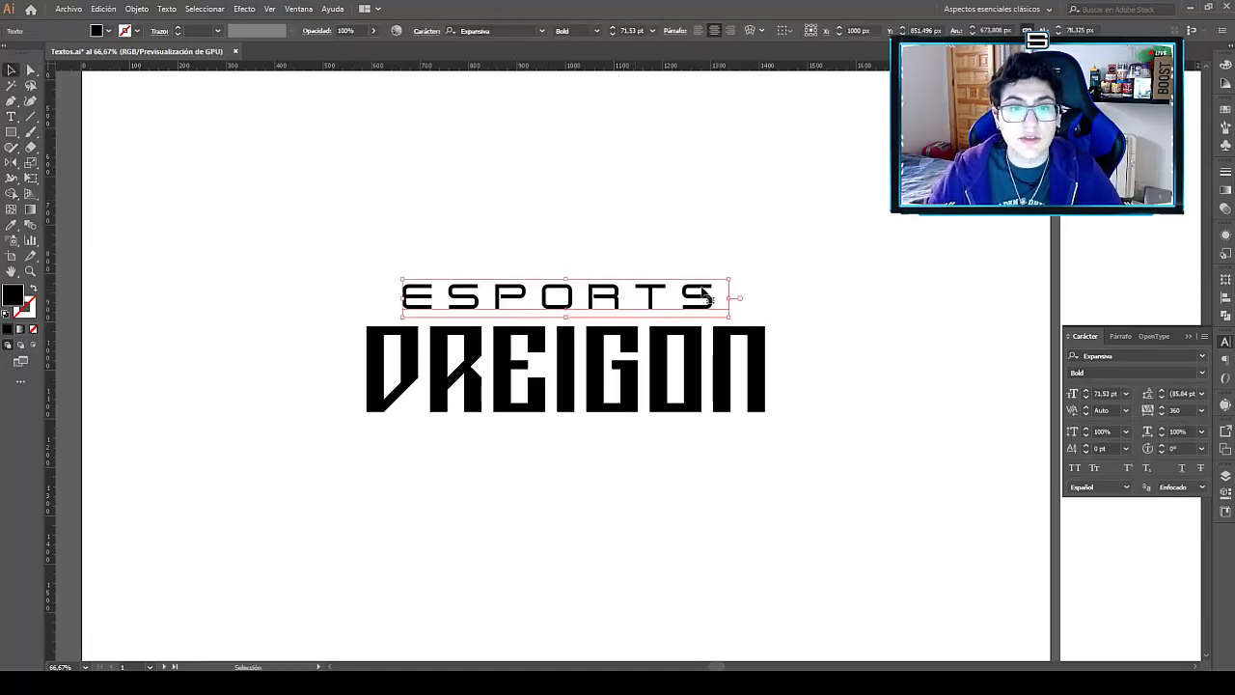
pyautogui.moveTo(730, 280); pyautogui.dragTo(713, 283)
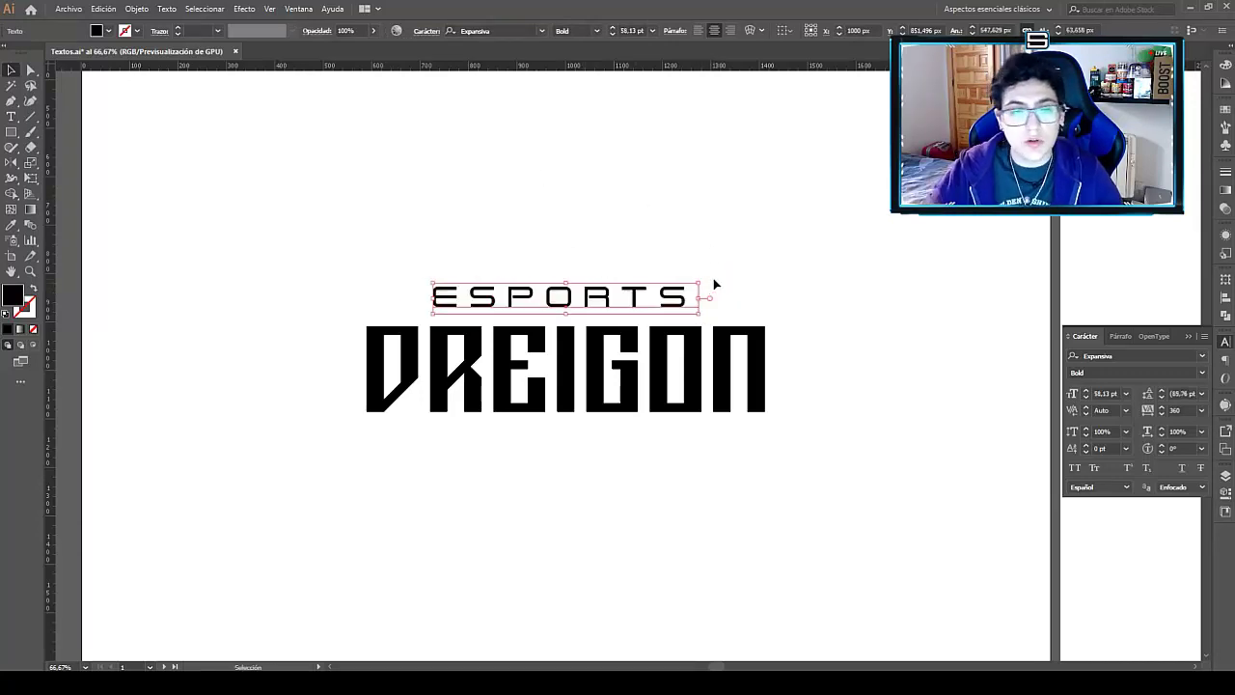
pyautogui.click(892, 487)
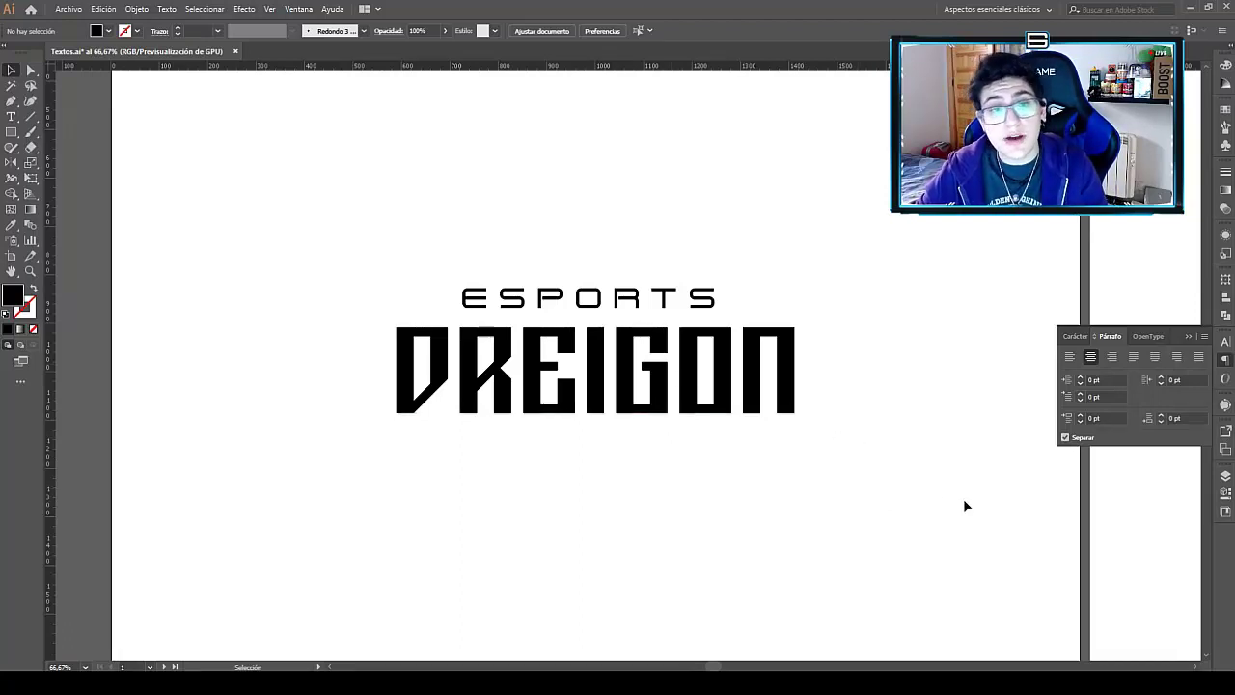
# Expand both ESPORTS and DREIGON to outlines with Objeto and Relleno checked.
pyautogui.moveTo(965, 502); pyautogui.dragTo(276, 177)
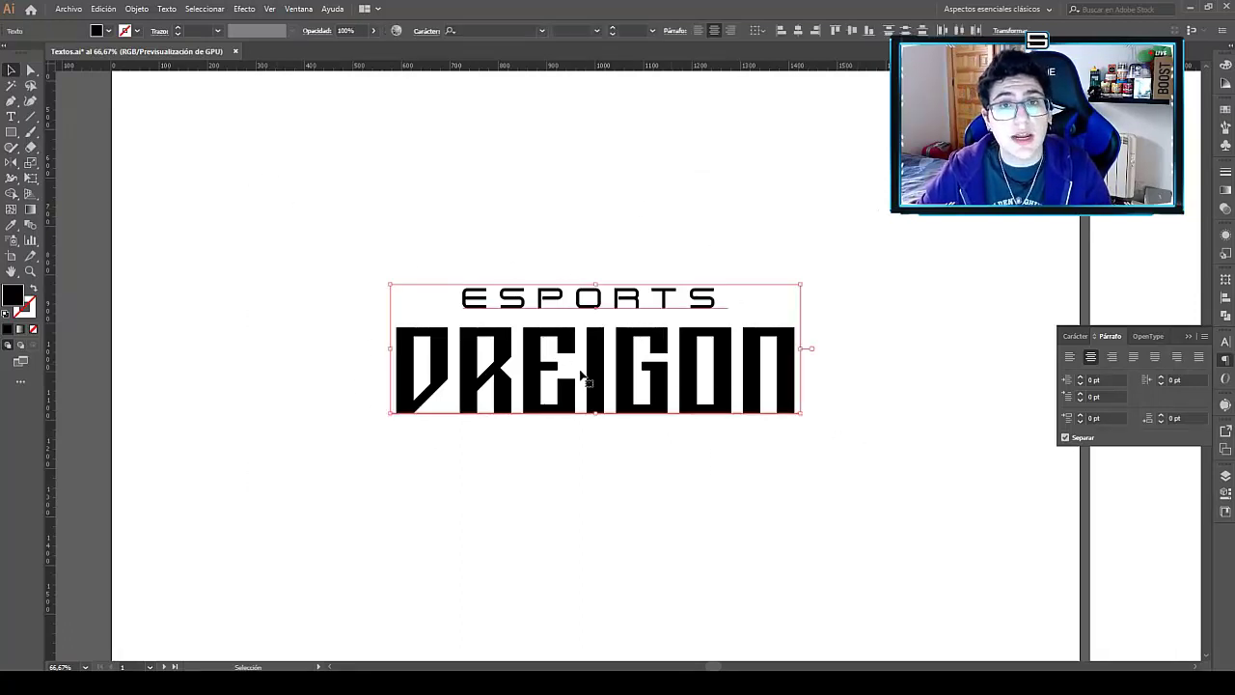
pyautogui.click(136, 9)
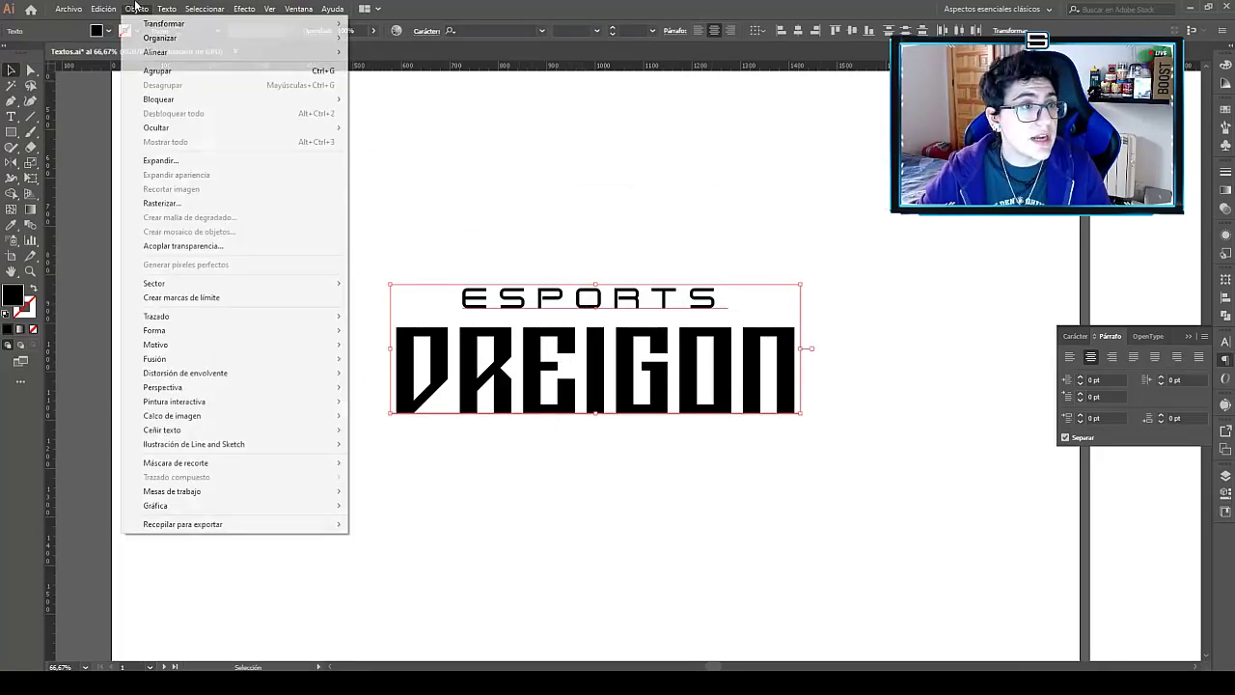
pyautogui.click(198, 160)
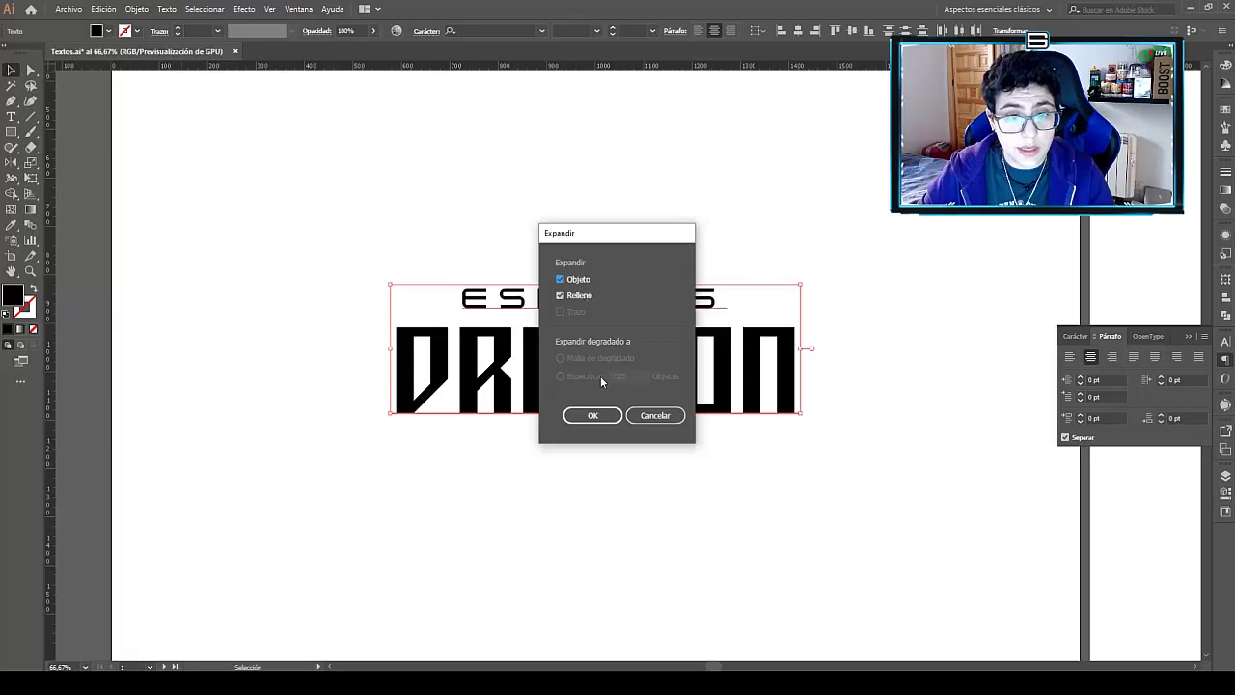
pyautogui.click(592, 415)
pyautogui.click(838, 469)
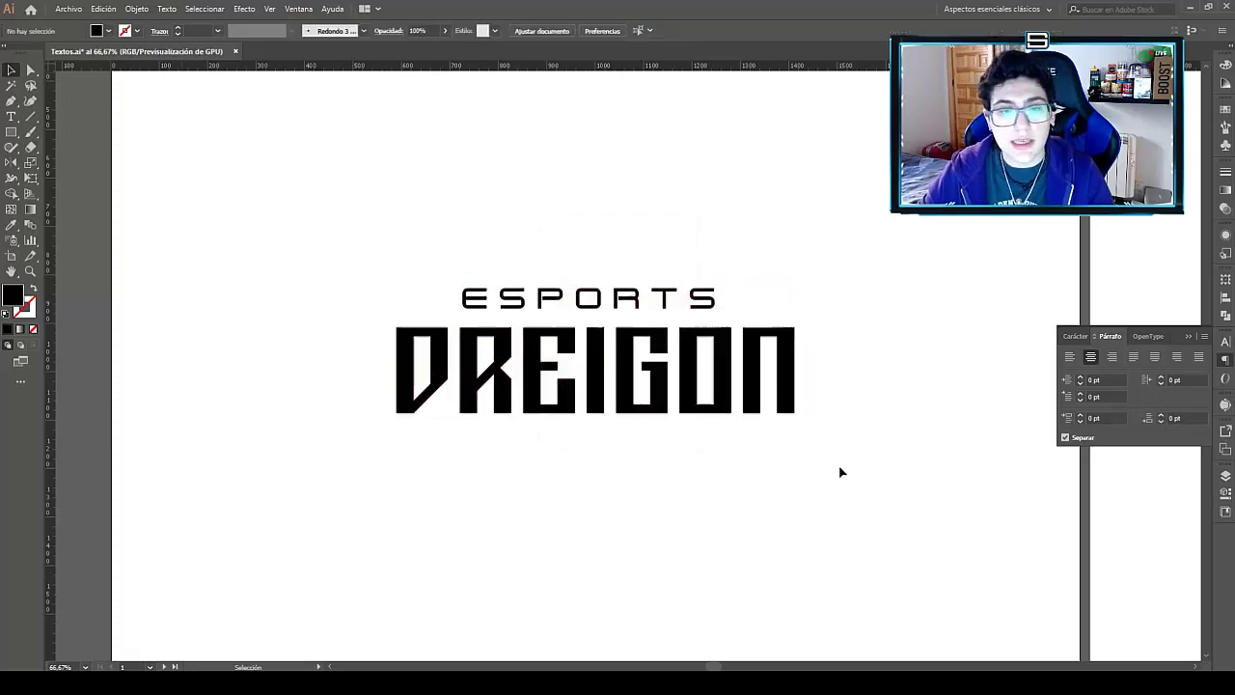
pyautogui.click(761, 351)
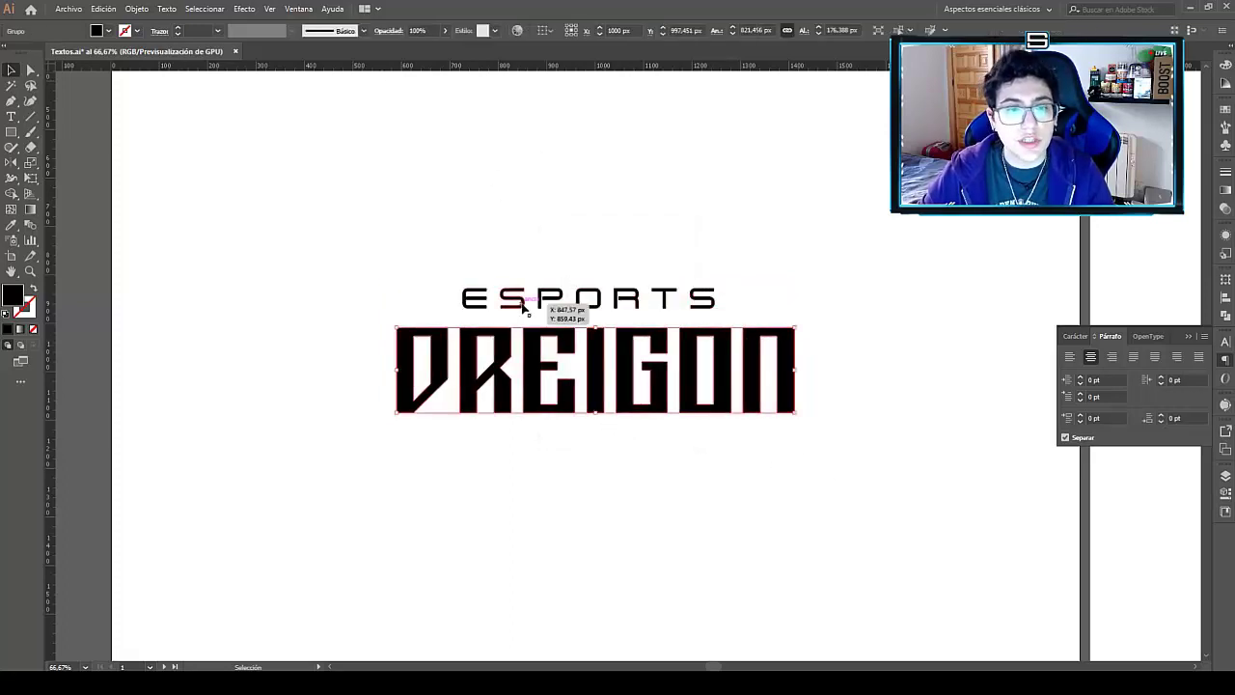
pyautogui.click(523, 301)
pyautogui.scroll(5, 575, 307)
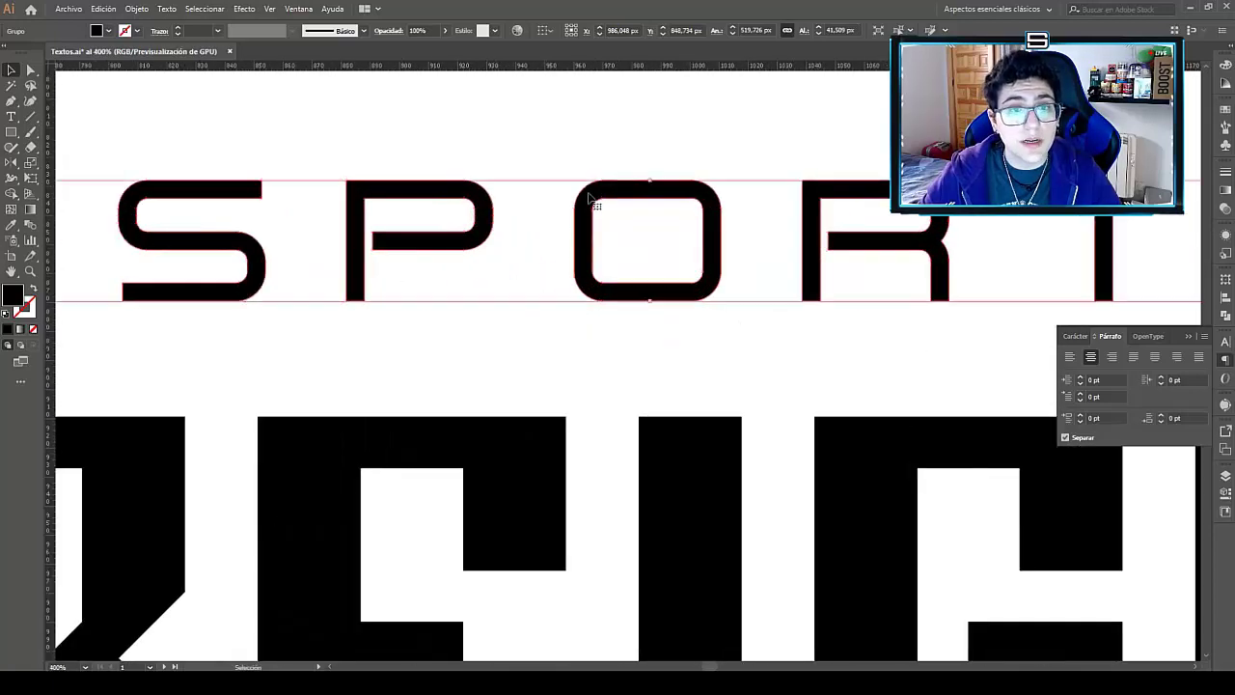
pyautogui.scroll(-3, 608, 290)
pyautogui.scroll(-2, 640, 312)
pyautogui.click(796, 286)
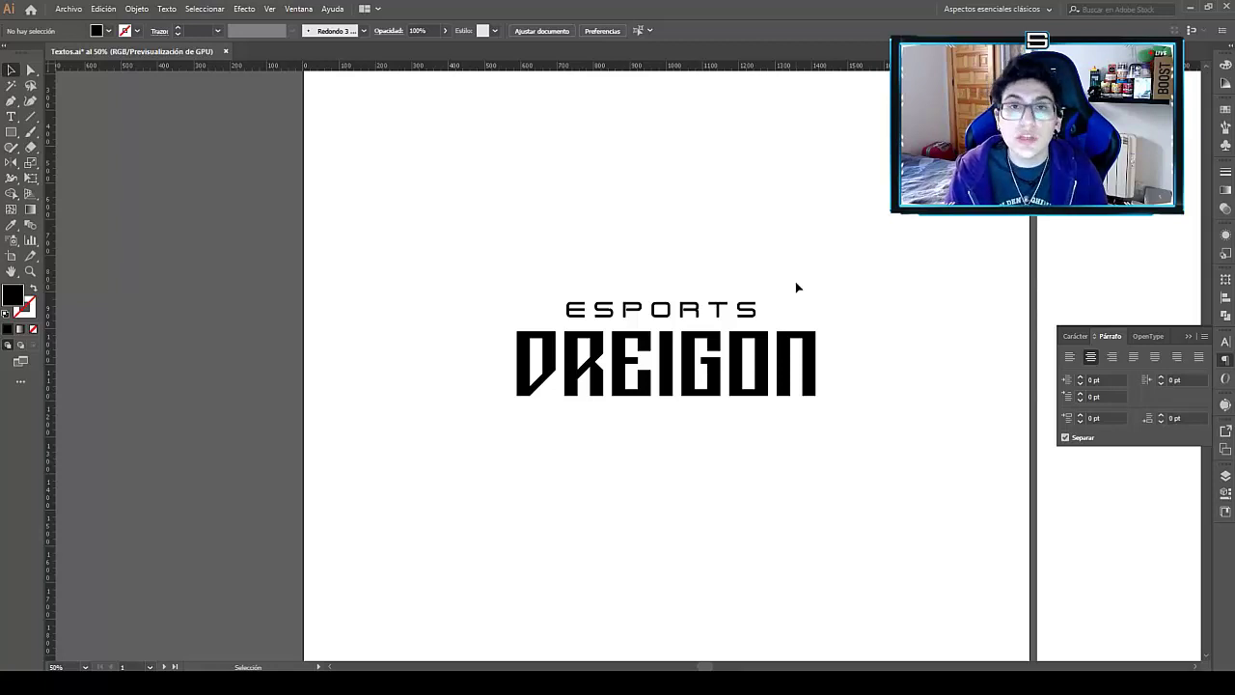
pyautogui.hotkey('ctrl', '1')
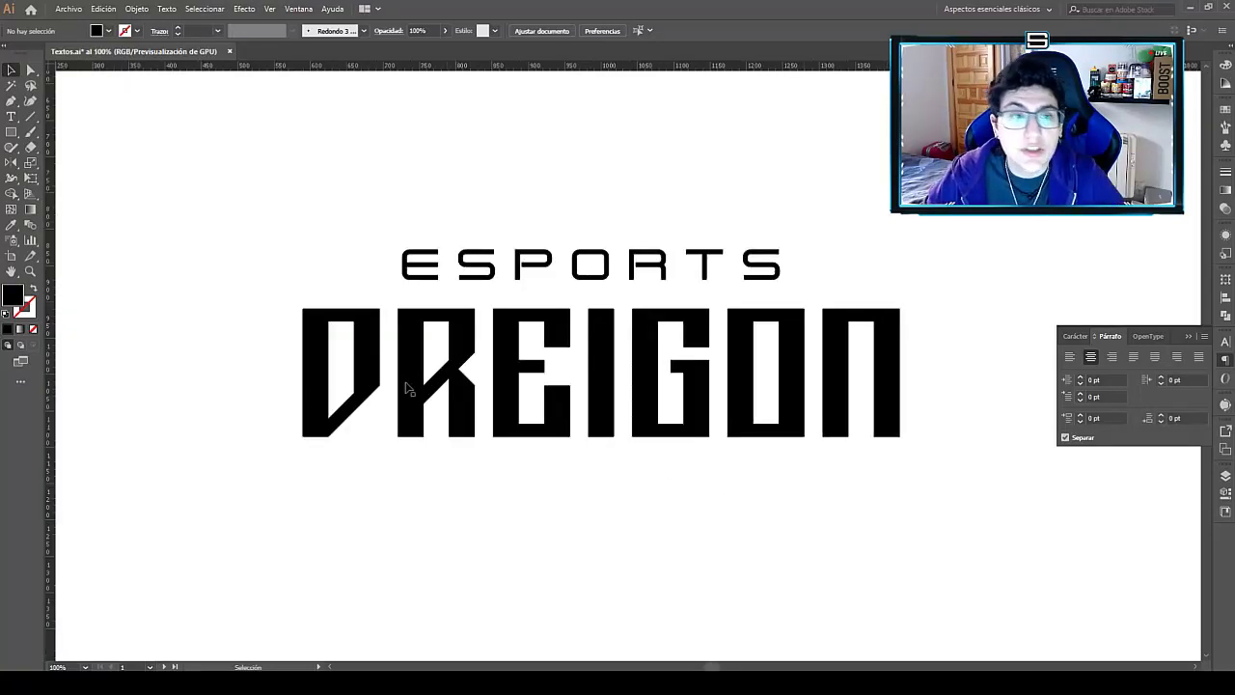
pyautogui.click(360, 353)
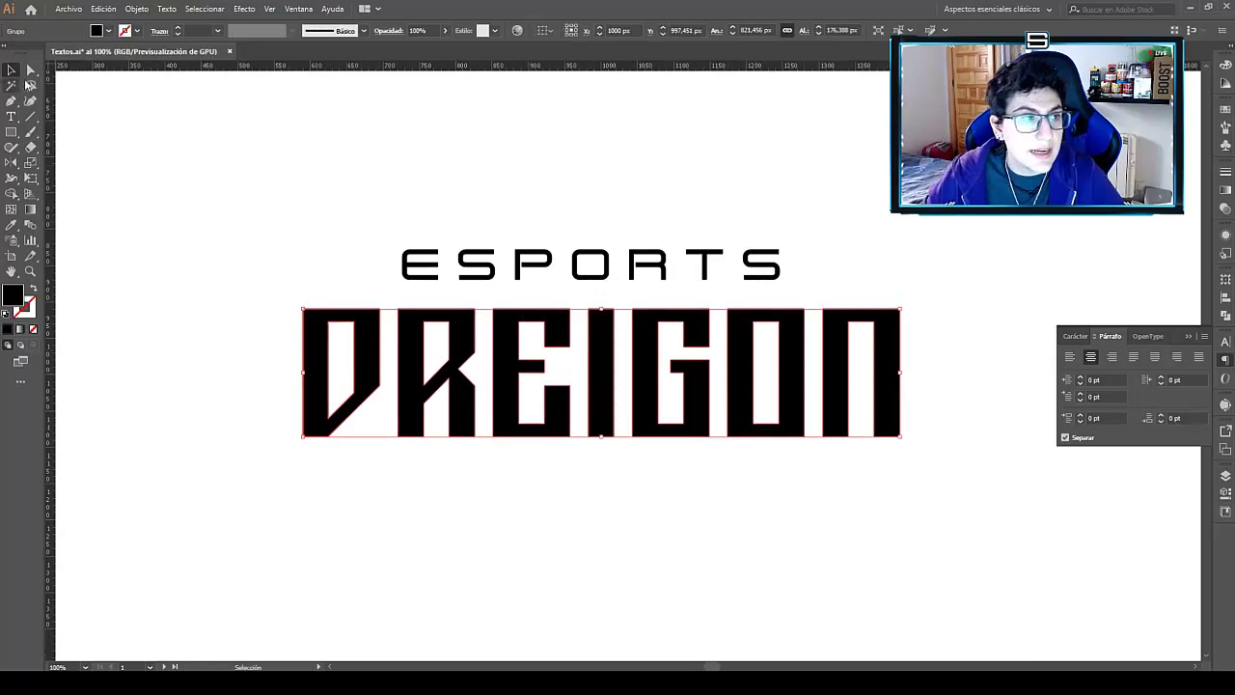
pyautogui.click(29, 69)
pyautogui.click(328, 360)
pyautogui.click(888, 370)
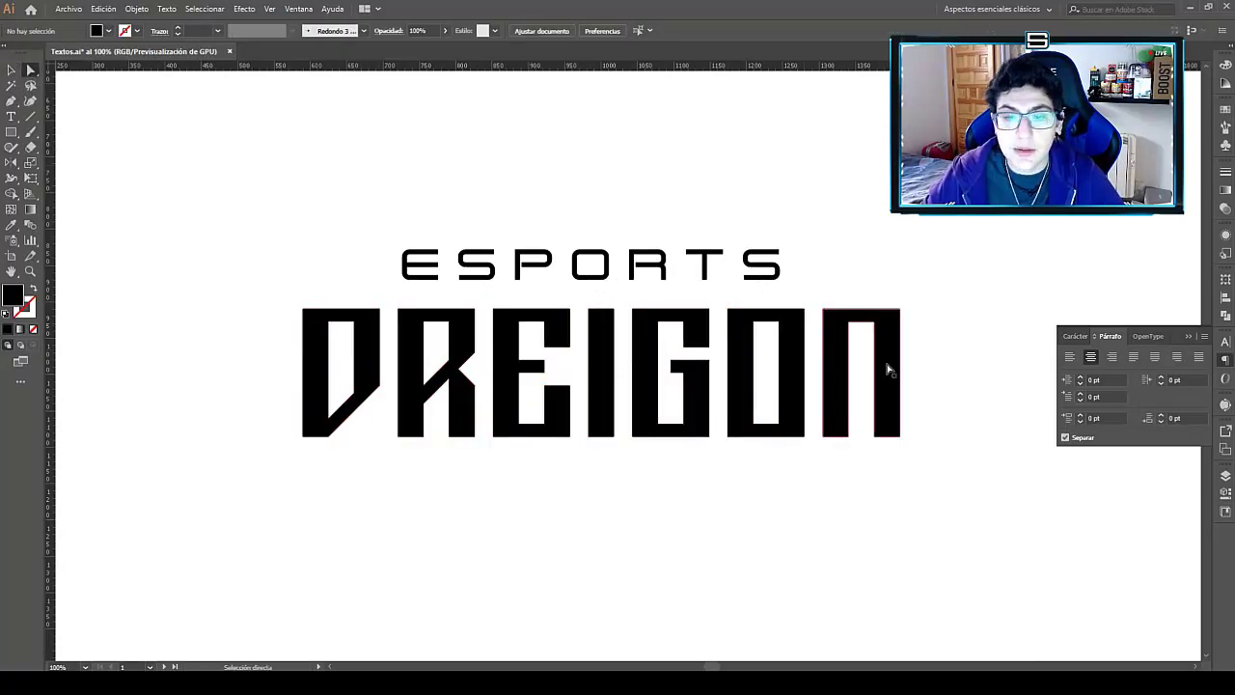
pyautogui.click(887, 370)
pyautogui.click(908, 506)
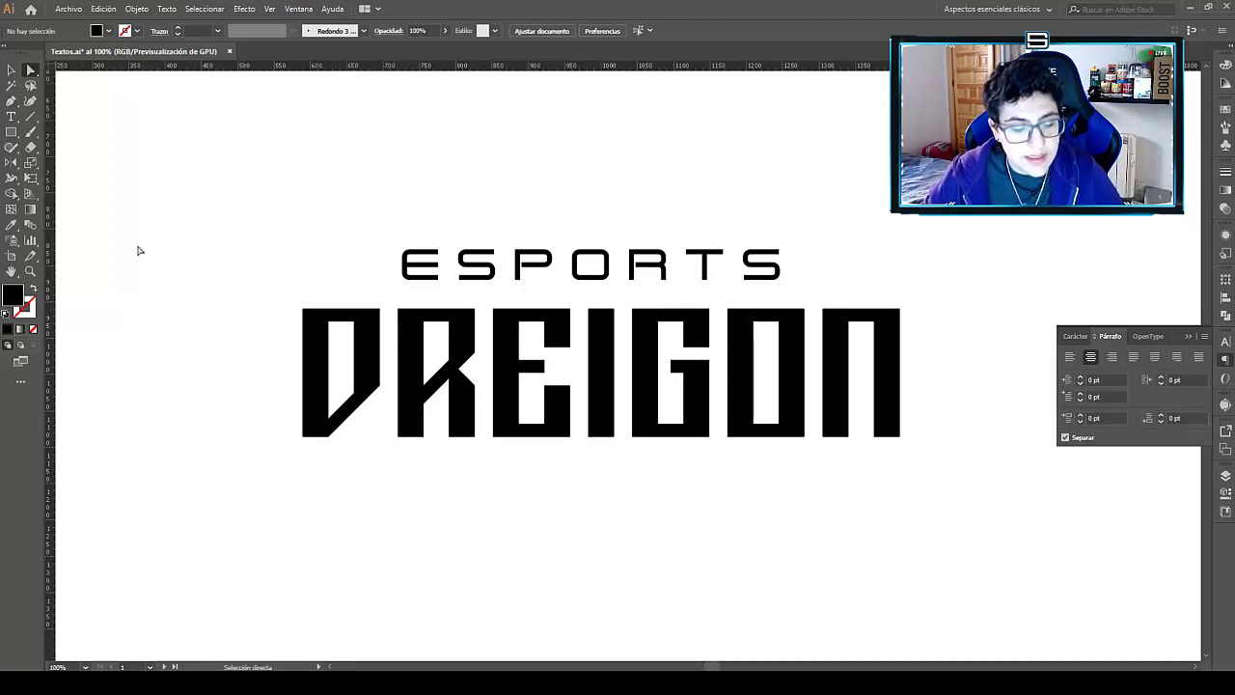
pyautogui.hotkey('ctrl', 'r')
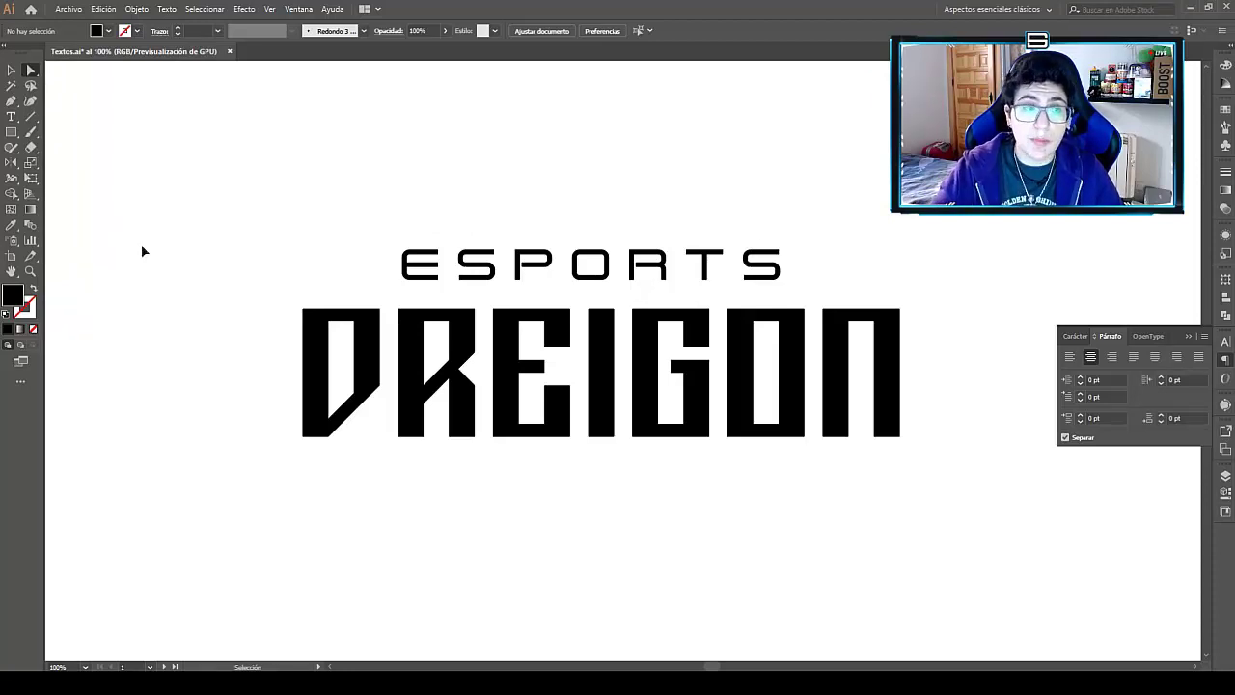
pyautogui.hotkey('ctrl', 'r')
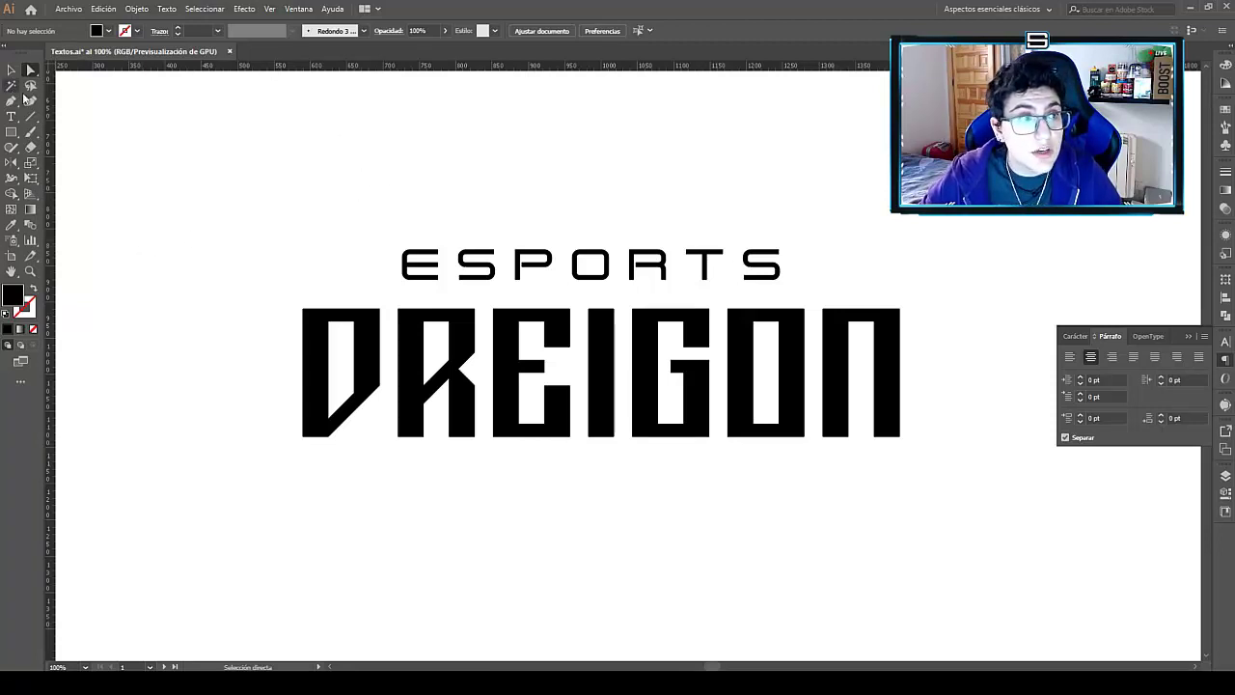
# Place a horizontal guide on DREIGON's baseline, then select the D's bottom points.
pyautogui.moveTo(176, 67); pyautogui.dragTo(193, 119)
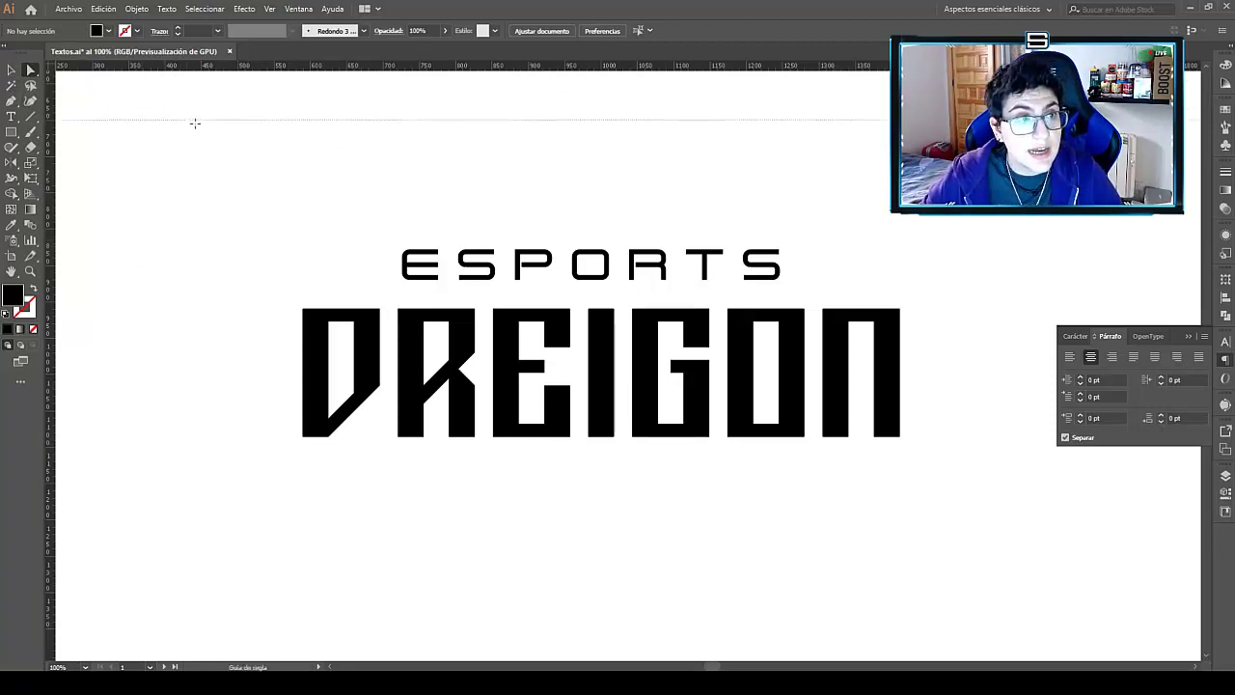
pyautogui.scroll(3, 297, 158)
pyautogui.moveTo(296, 118); pyautogui.dragTo(399, 530)
pyautogui.scroll(-1, 386, 386)
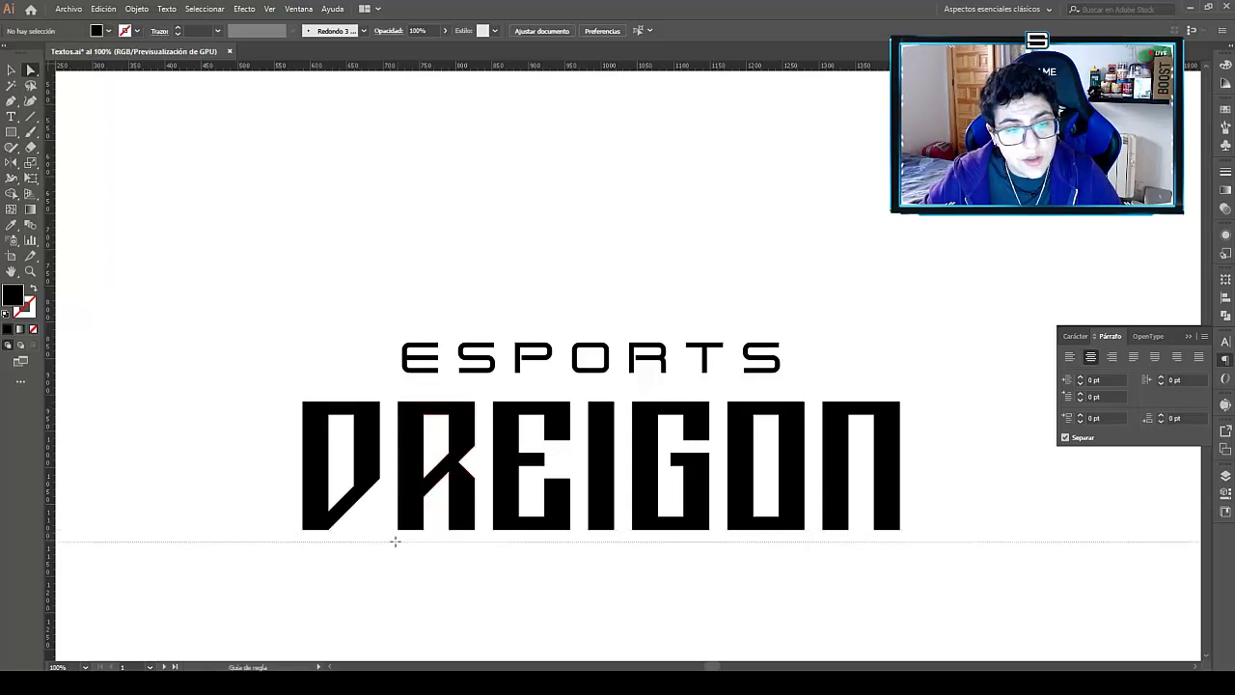
pyautogui.moveTo(397, 533); pyautogui.dragTo(529, 455)
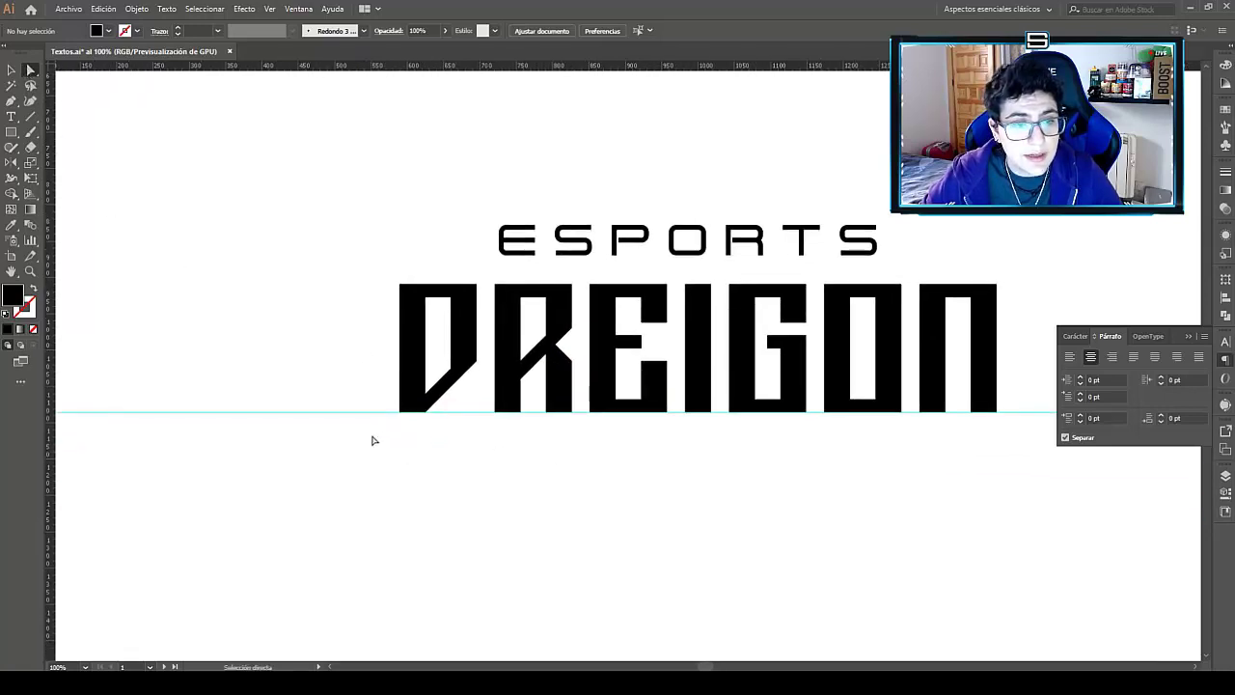
pyautogui.moveTo(372, 436); pyautogui.dragTo(487, 342)
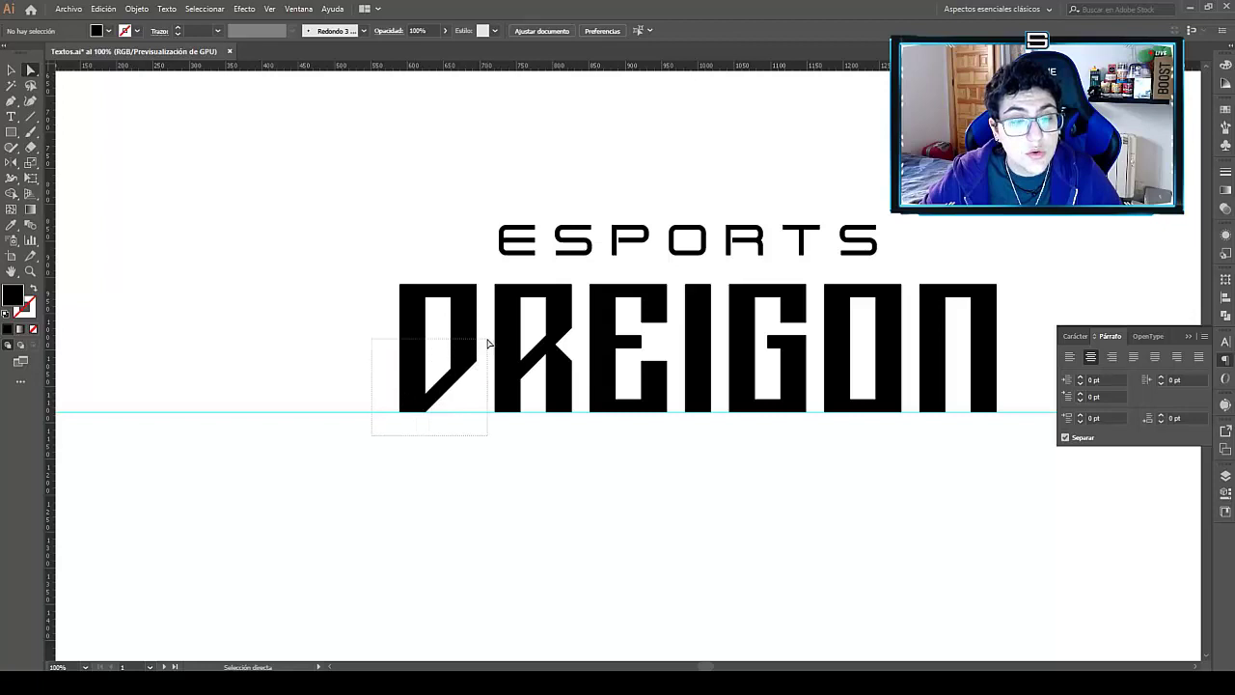
# Drag the D's bottom anchors about 70 px below the baseline guide into a tail, then zoom out.
pyautogui.moveTo(487, 343); pyautogui.dragTo(486, 336)
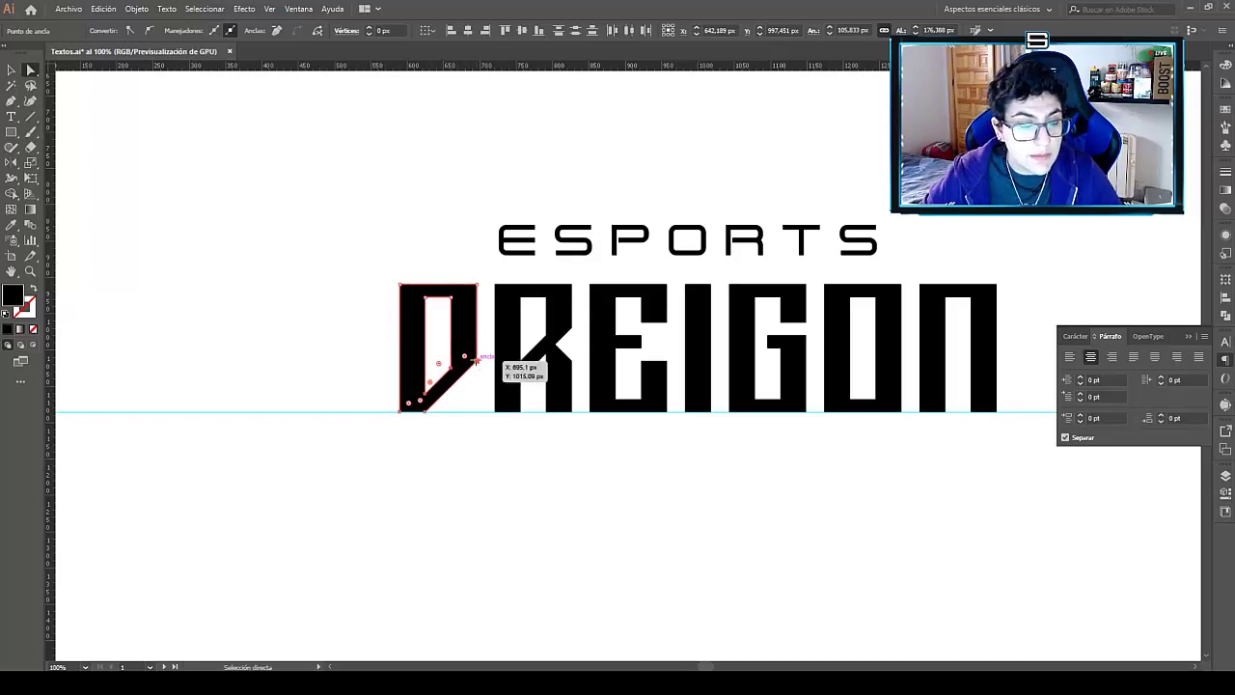
pyautogui.moveTo(475, 361)
pyautogui.mouseDown()
pyautogui.moveTo(483, 410)
pyautogui.moveTo(393, 404)
pyautogui.moveTo(521, 416)
pyautogui.moveTo(515, 433)
pyautogui.moveTo(358, 394)
pyautogui.moveTo(417, 436)
pyautogui.moveTo(465, 446)
pyautogui.moveTo(477, 340)
pyautogui.moveTo(474, 468)
pyautogui.moveTo(474, 326)
pyautogui.moveTo(472, 357)
pyautogui.moveTo(401, 352)
pyautogui.moveTo(560, 355)
pyautogui.moveTo(477, 371)
pyautogui.moveTo(477, 416)
pyautogui.mouseUp()
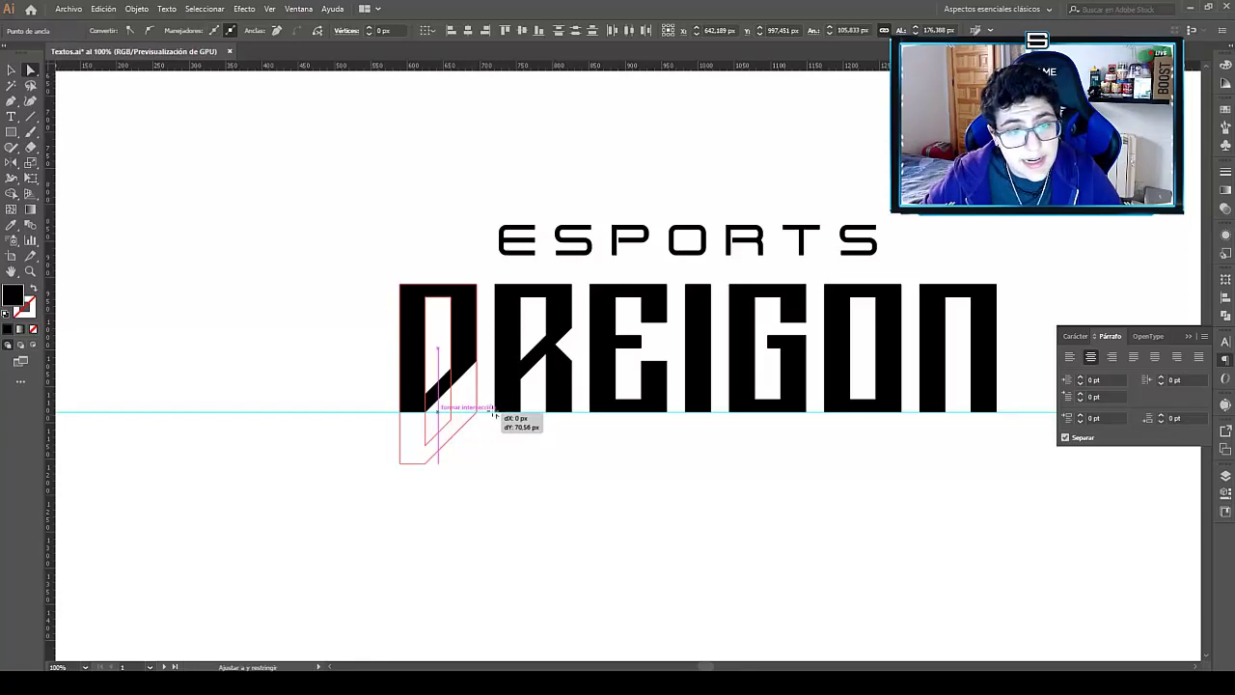
pyautogui.moveTo(480, 416)
pyautogui.mouseDown()
pyautogui.moveTo(501, 415)
pyautogui.moveTo(476, 414)
pyautogui.mouseUp()
pyautogui.scroll(5, 472, 415)
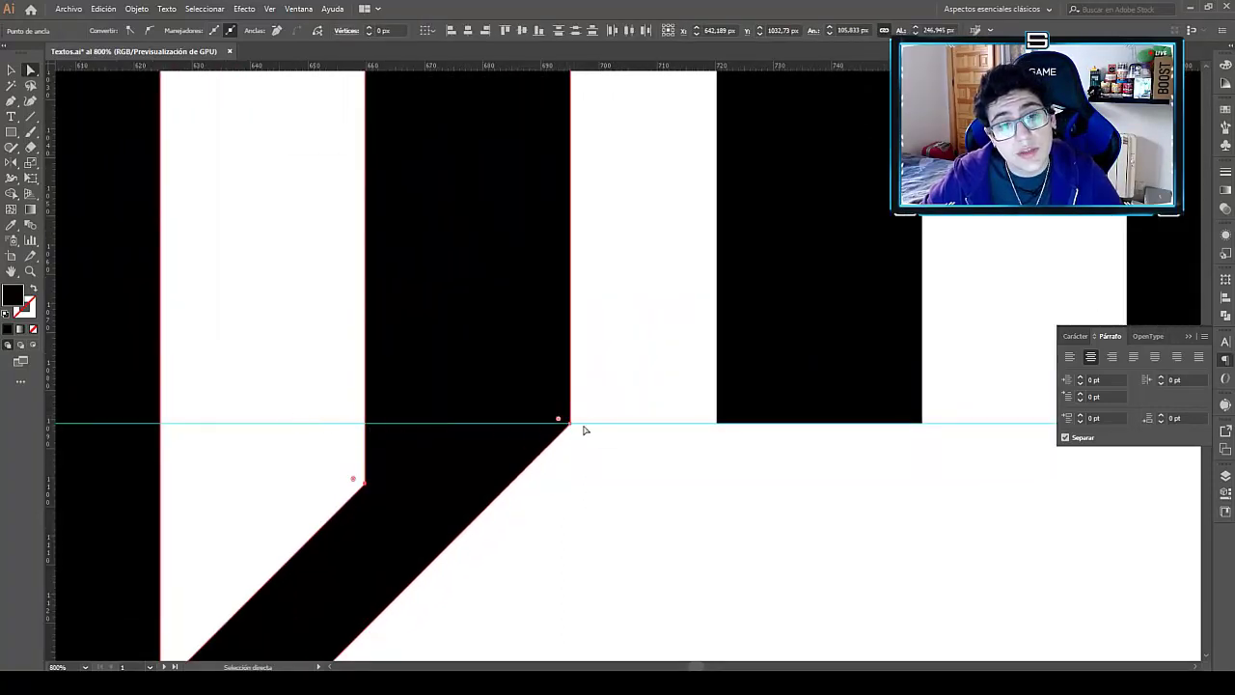
pyautogui.scroll(-3, 733, 425)
pyautogui.scroll(-3, 676, 463)
pyautogui.scroll(-1, 637, 473)
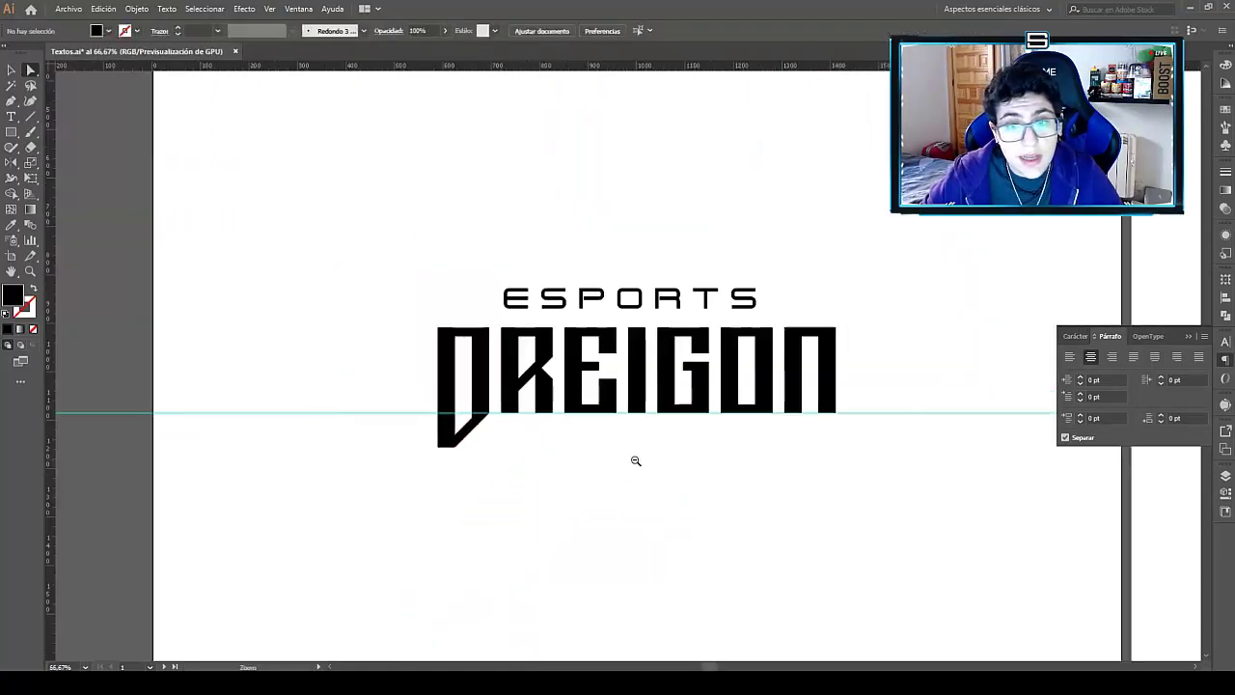
pyautogui.moveTo(636, 461); pyautogui.dragTo(651, 481)
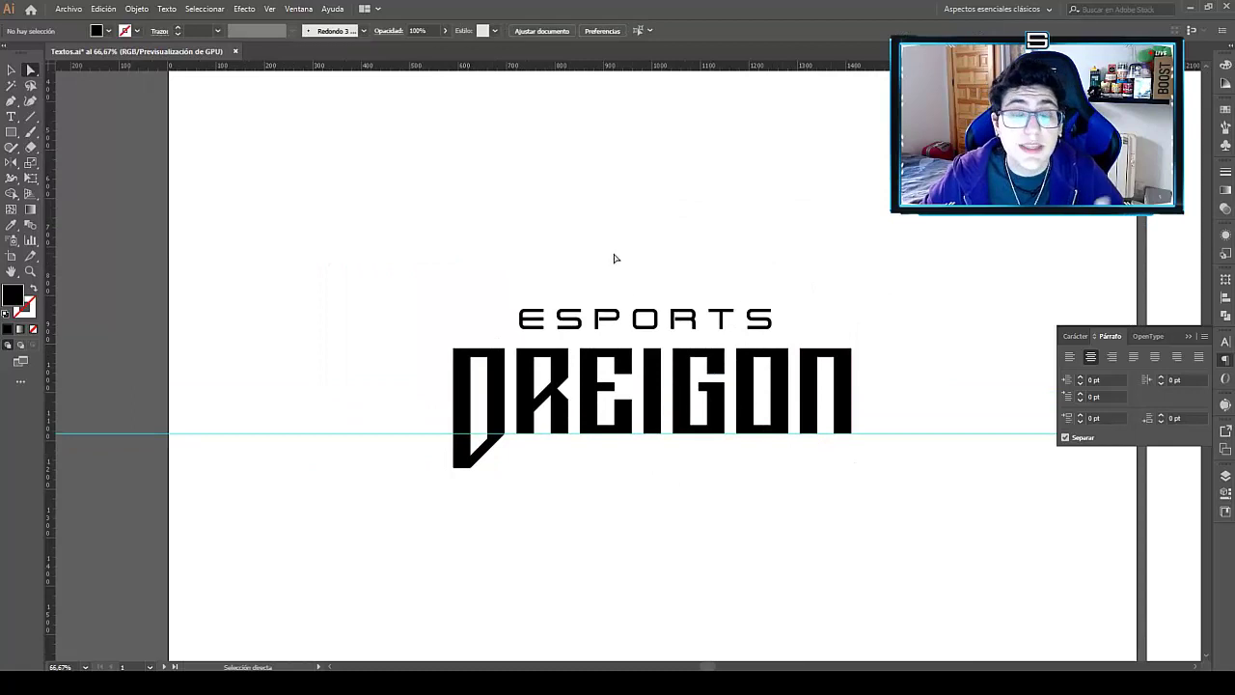
# Zoom in and place a horizontal guide along the bottom of the D's tail.
pyautogui.press('space')
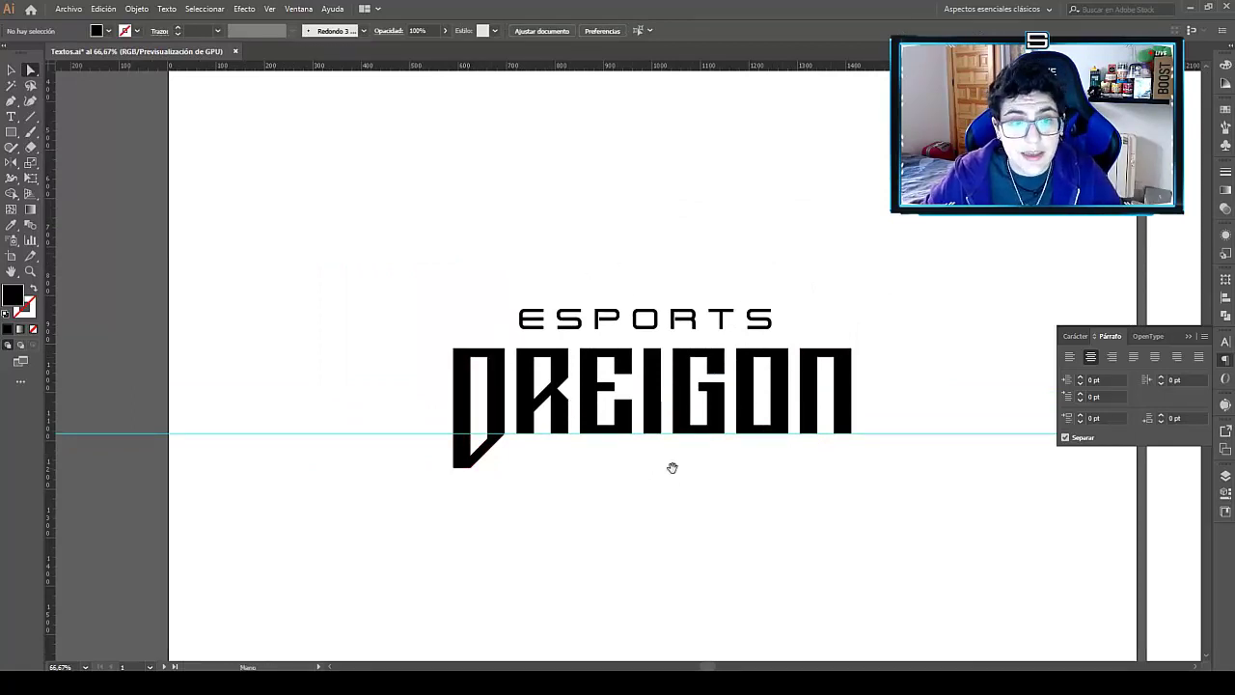
pyautogui.scroll(1, 672, 467)
pyautogui.moveTo(695, 463); pyautogui.dragTo(662, 450)
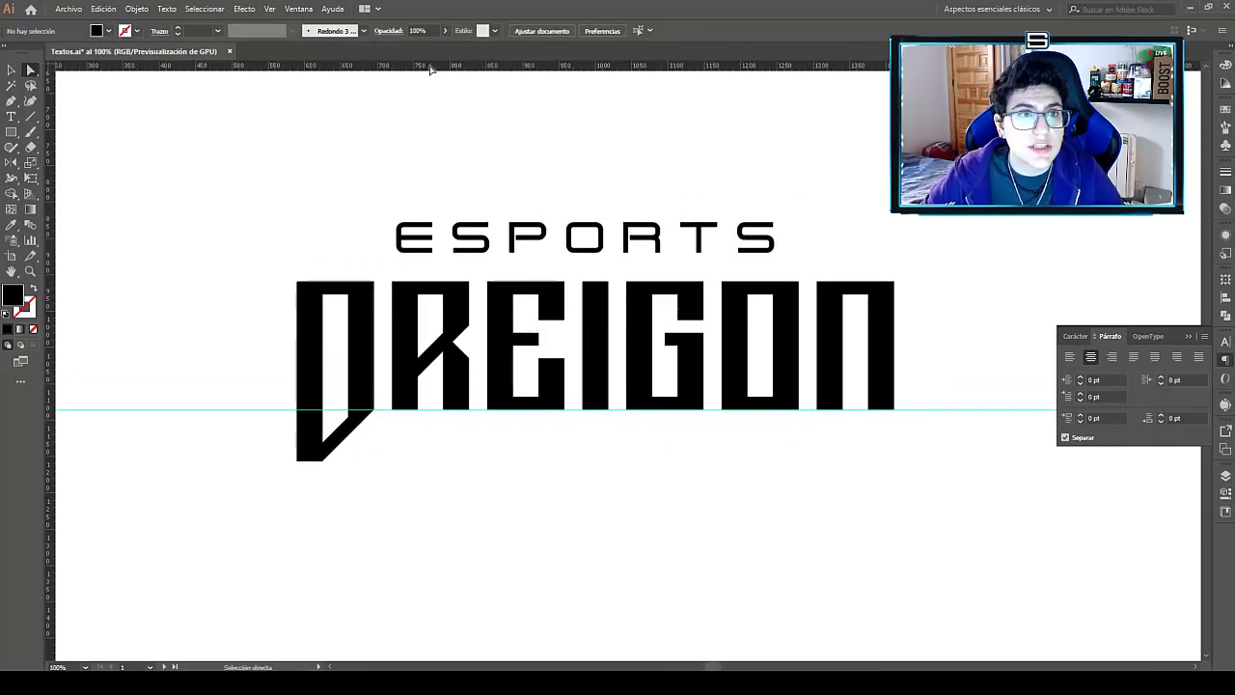
pyautogui.moveTo(431, 68); pyautogui.dragTo(326, 461)
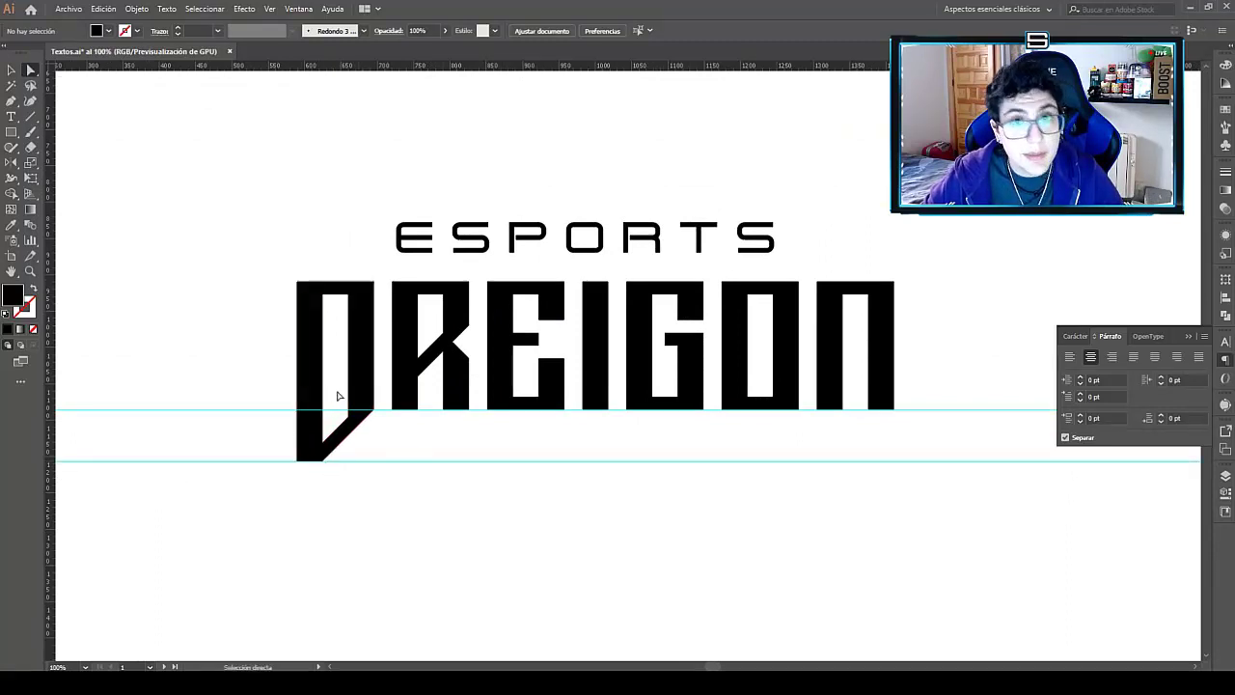
pyautogui.scroll(1, 867, 423)
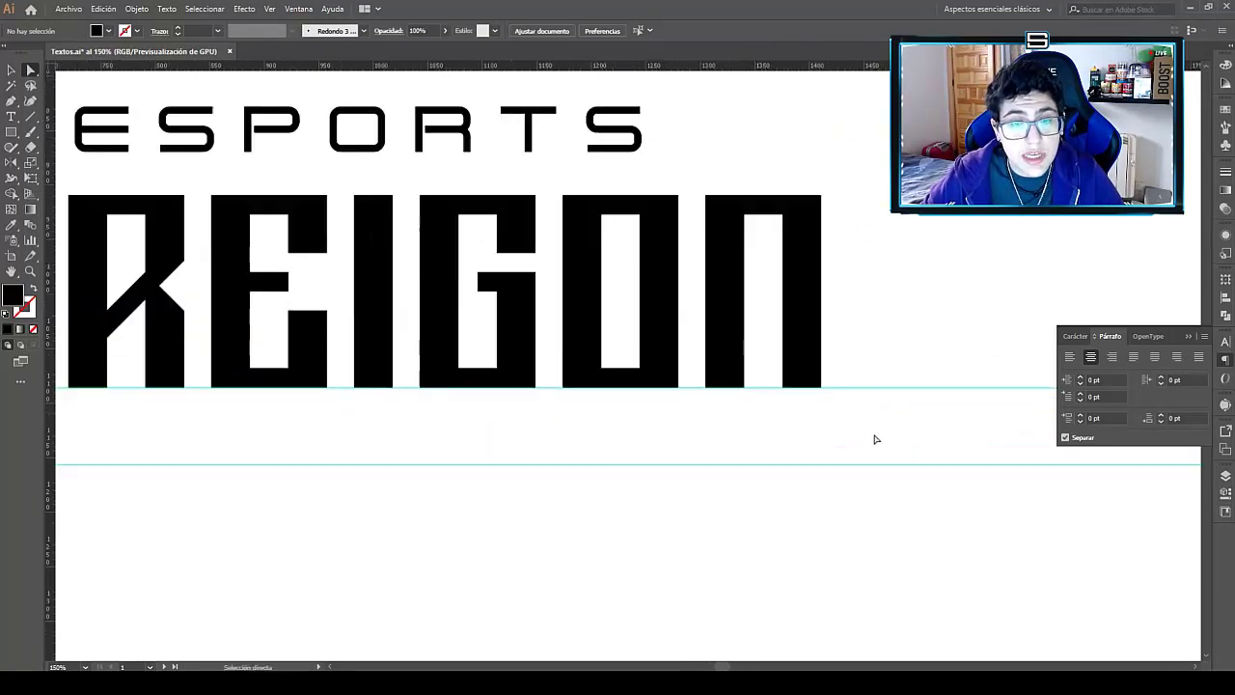
# Select the N's four bottom anchors and stretch its legs down to the lower guide.
pyautogui.moveTo(876, 439); pyautogui.dragTo(716, 376)
pyautogui.moveTo(650, 420); pyautogui.dragTo(887, 393)
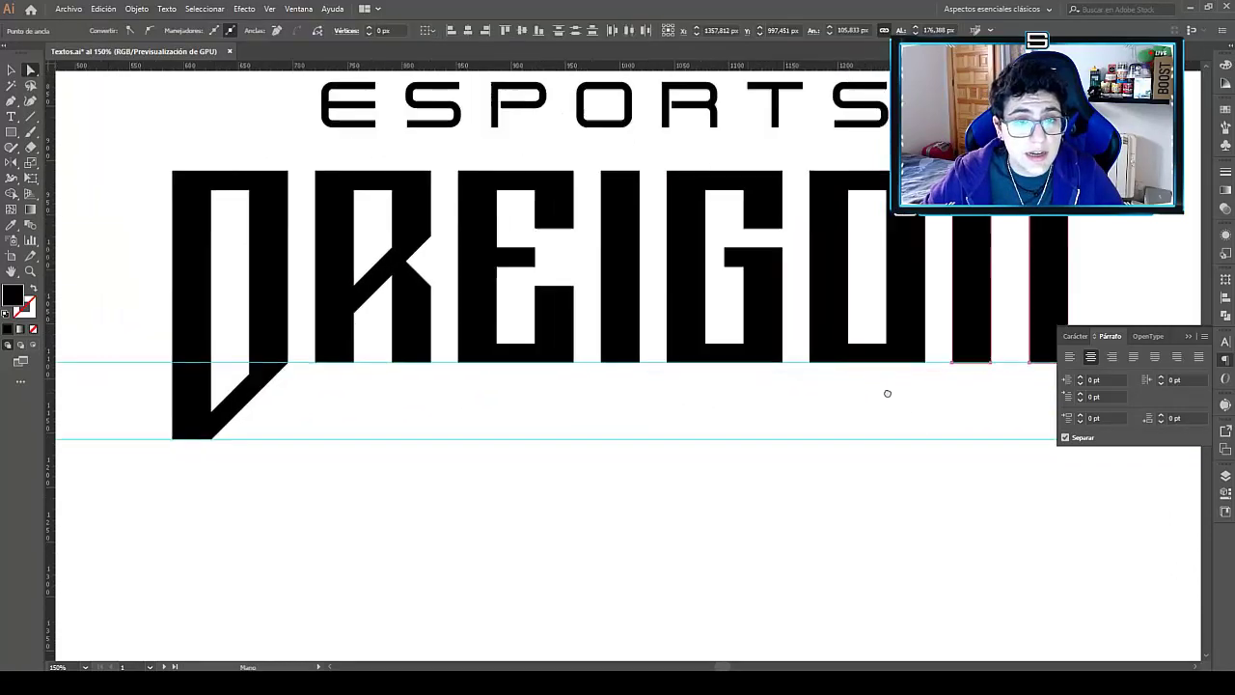
pyautogui.scroll(-1, 766, 358)
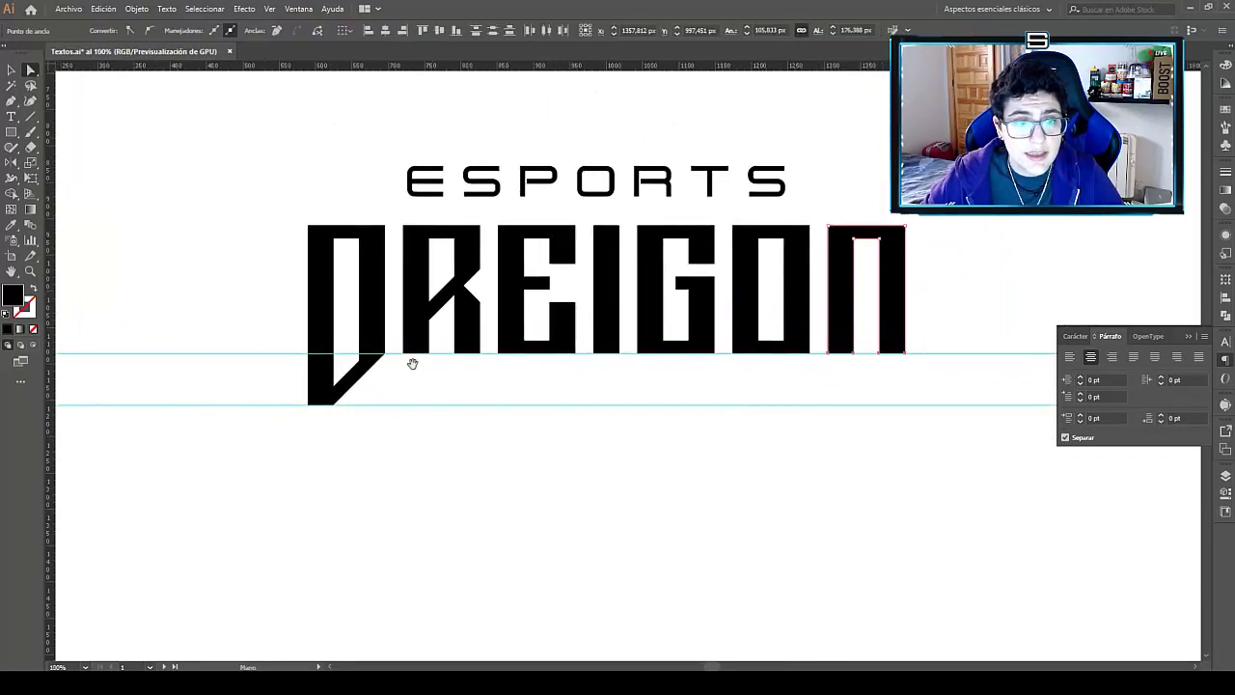
pyautogui.scroll(2, 907, 357)
pyautogui.click(934, 388)
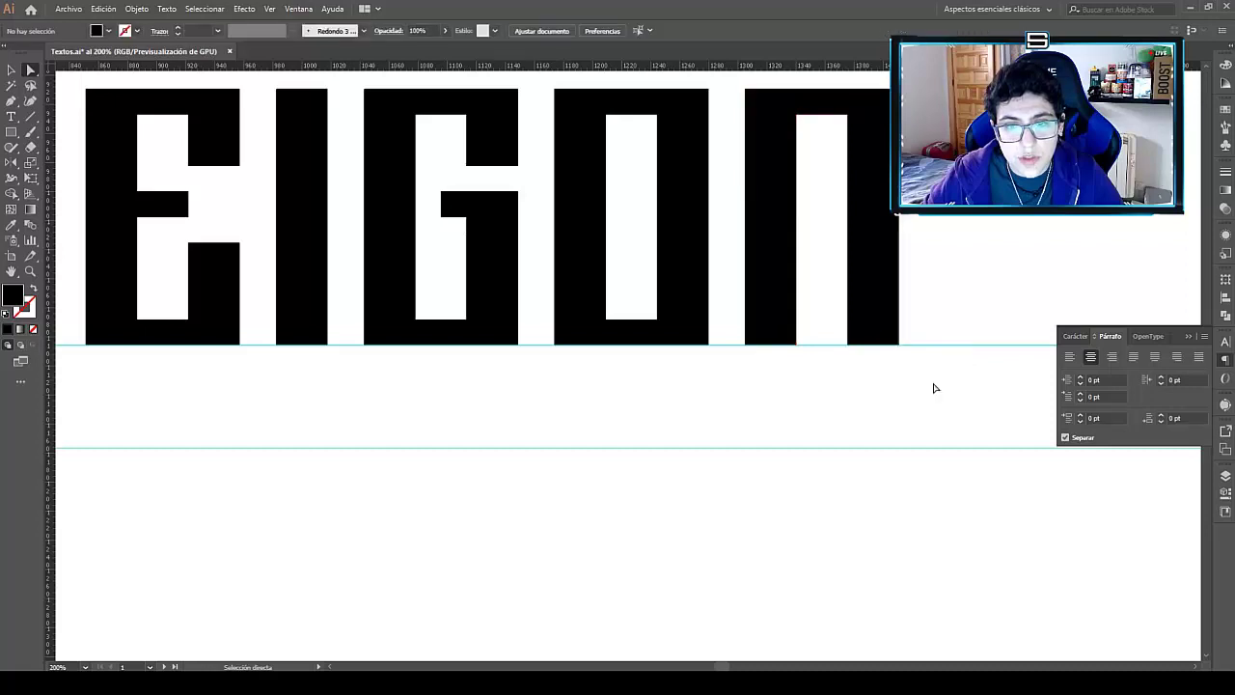
pyautogui.moveTo(934, 384); pyautogui.dragTo(725, 258)
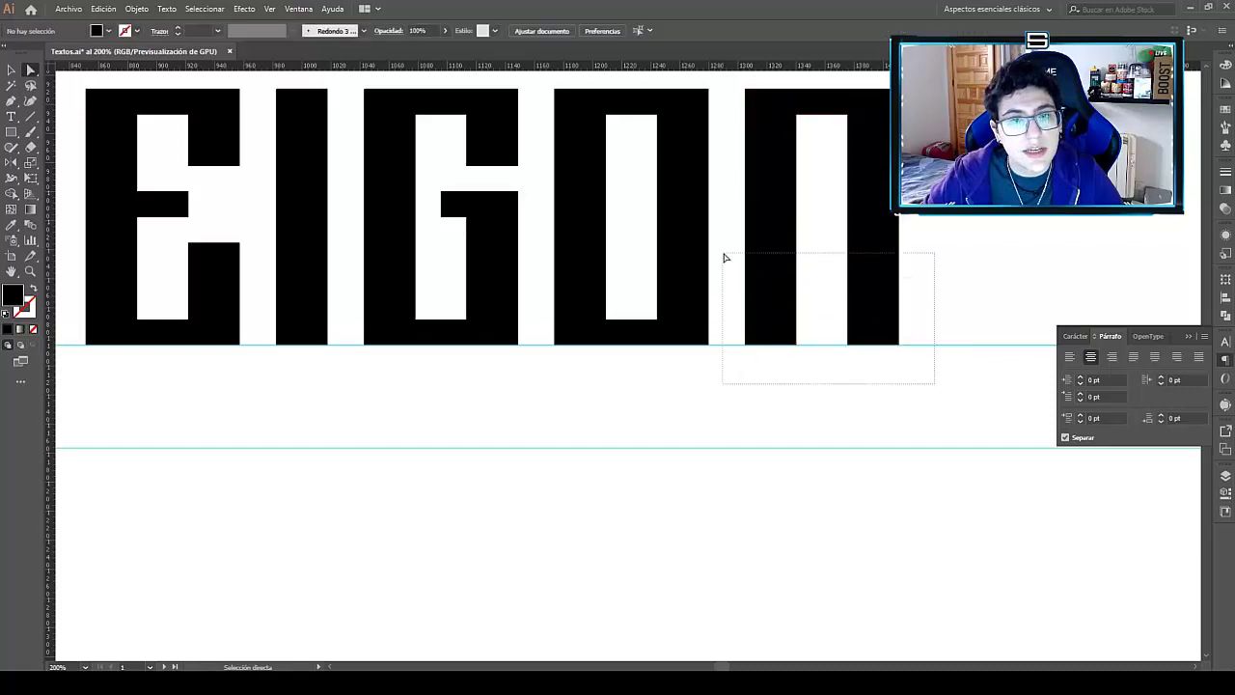
pyautogui.moveTo(953, 384); pyautogui.dragTo(750, 259)
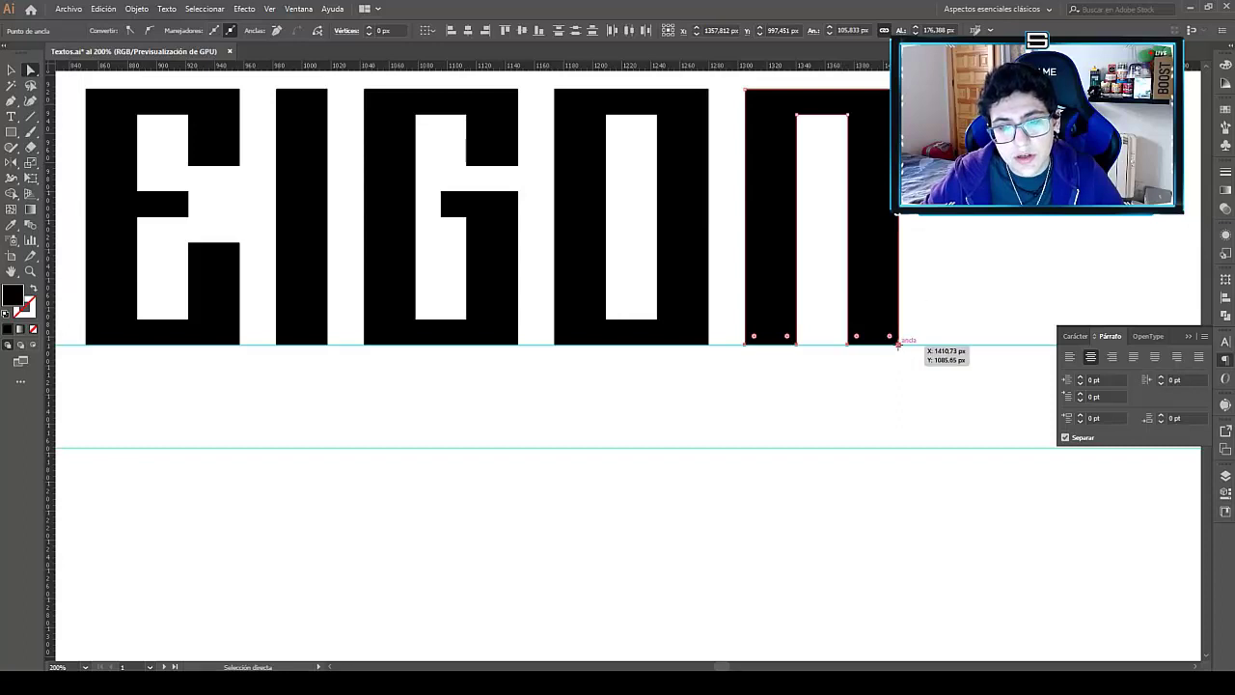
pyautogui.moveTo(897, 343); pyautogui.dragTo(898, 446)
# Zoom out to view the whole logo and select the D letter shape.
pyautogui.hotkey('ctrl', '1')
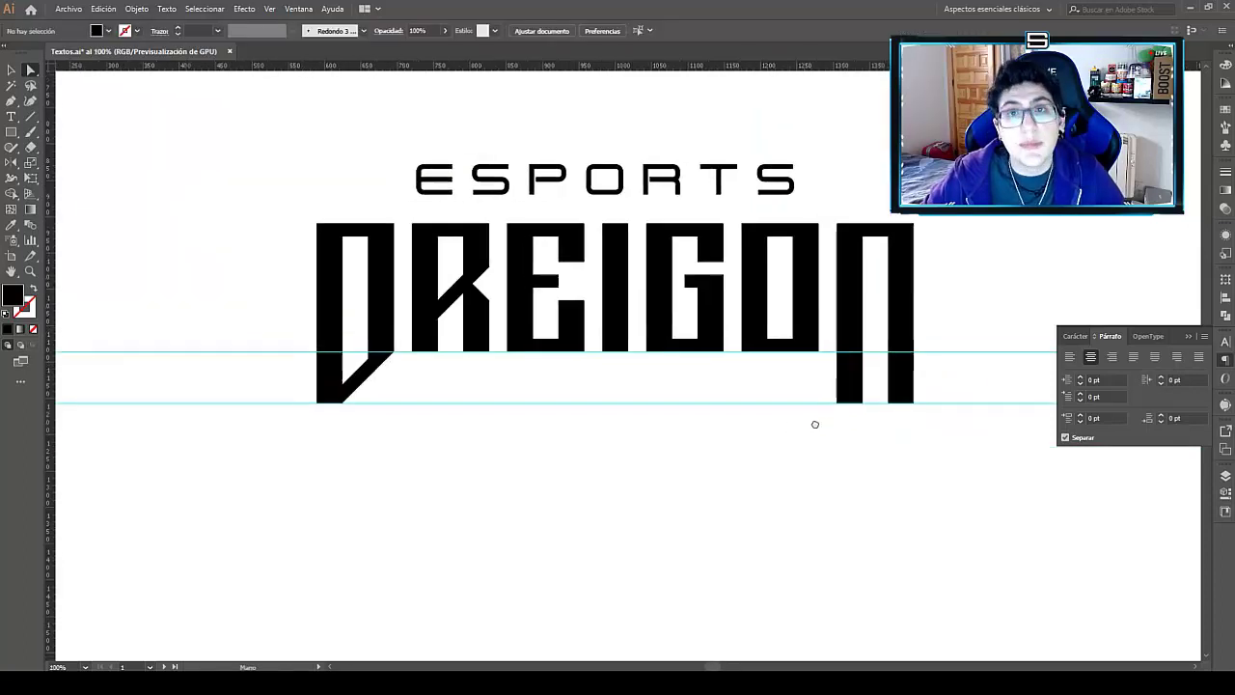
pyautogui.scroll(2, 521, 324)
pyautogui.scroll(-2, 551, 317)
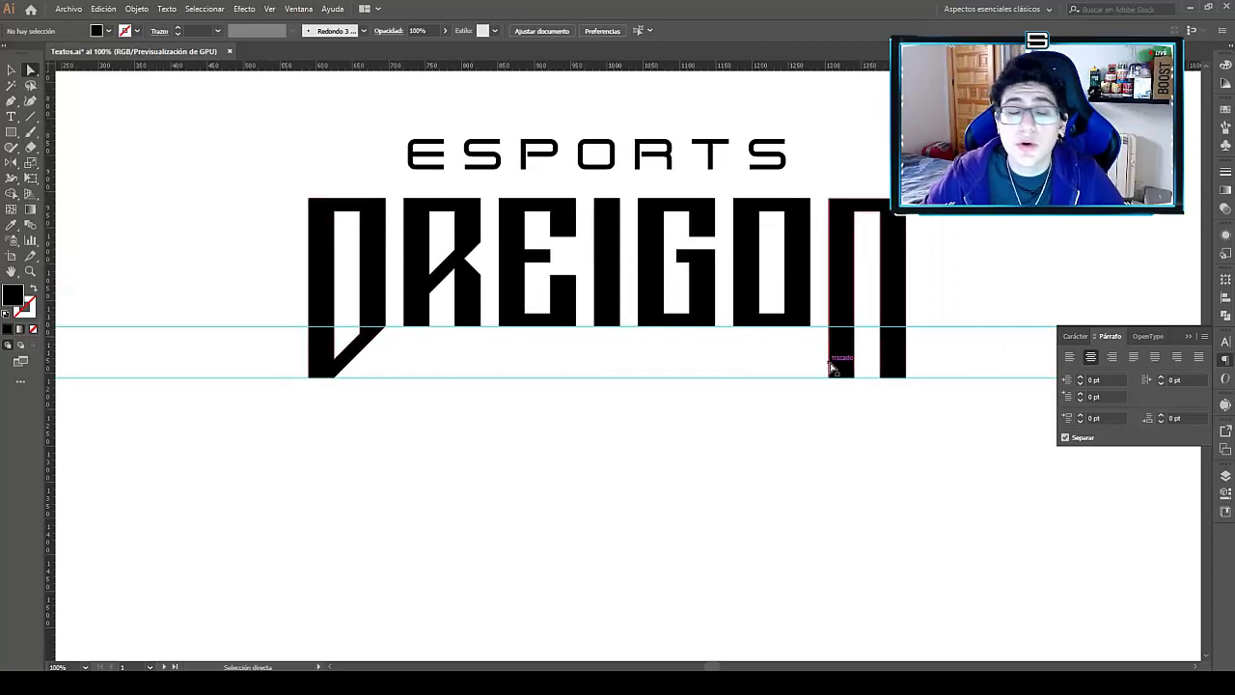
pyautogui.scroll(1, 714, 328)
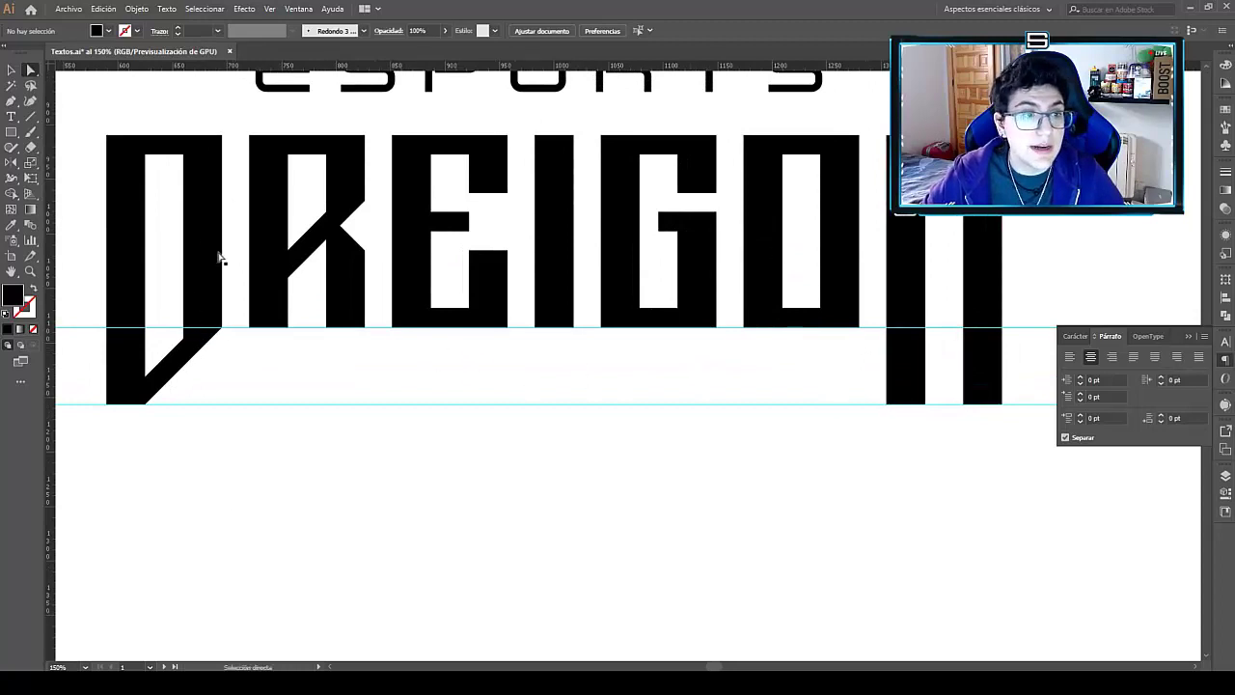
pyautogui.hscroll(-1, 222, 352)
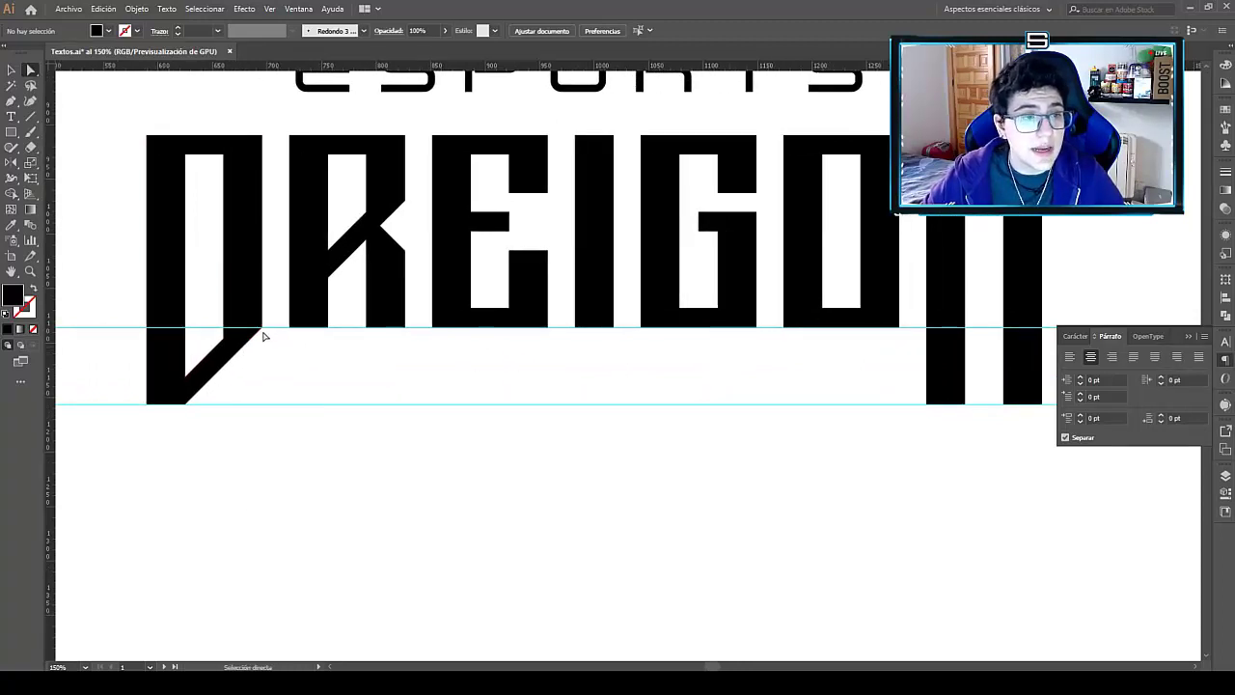
pyautogui.click(248, 272)
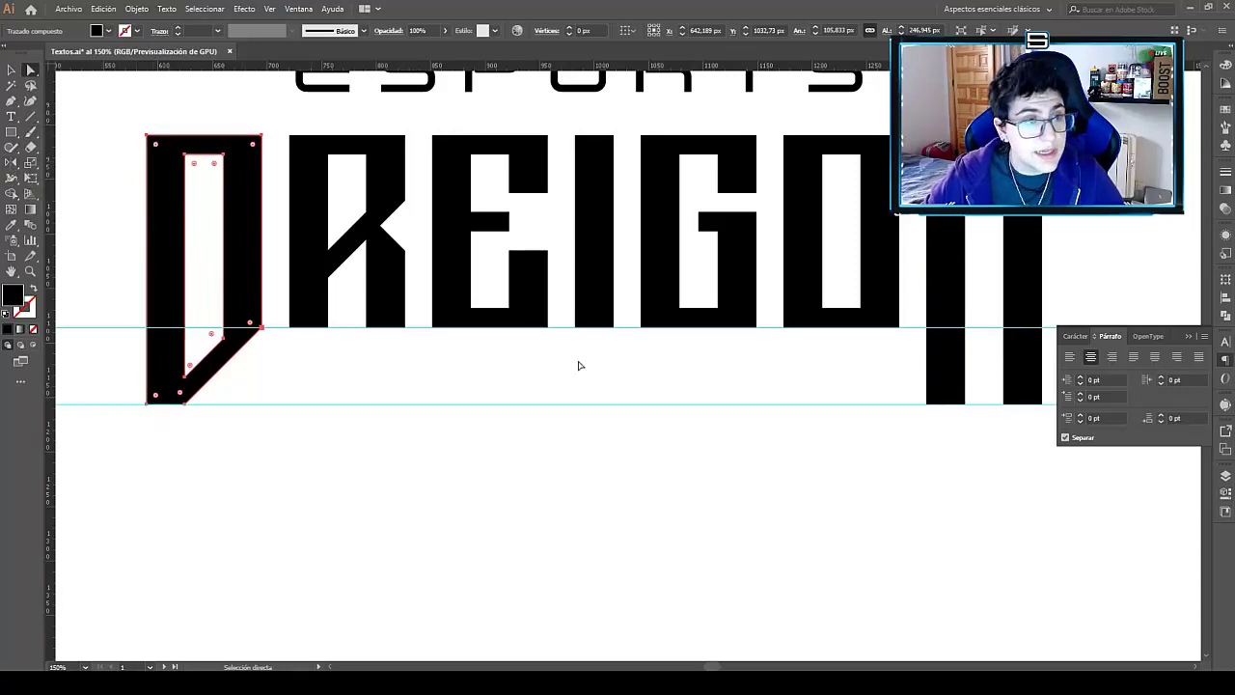
# Show the Layers panel with the Capa 2 letter layer expanded and its letters selected.
pyautogui.click(1225, 475)
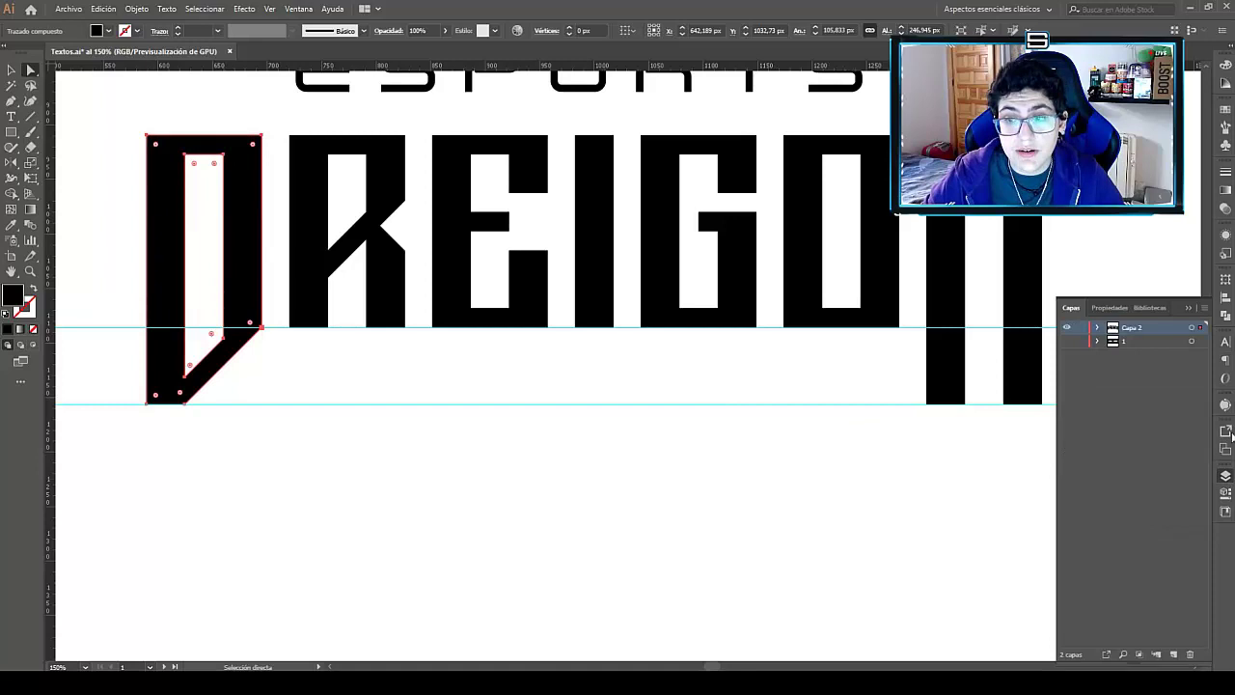
pyautogui.click(1097, 329)
pyautogui.click(1194, 368)
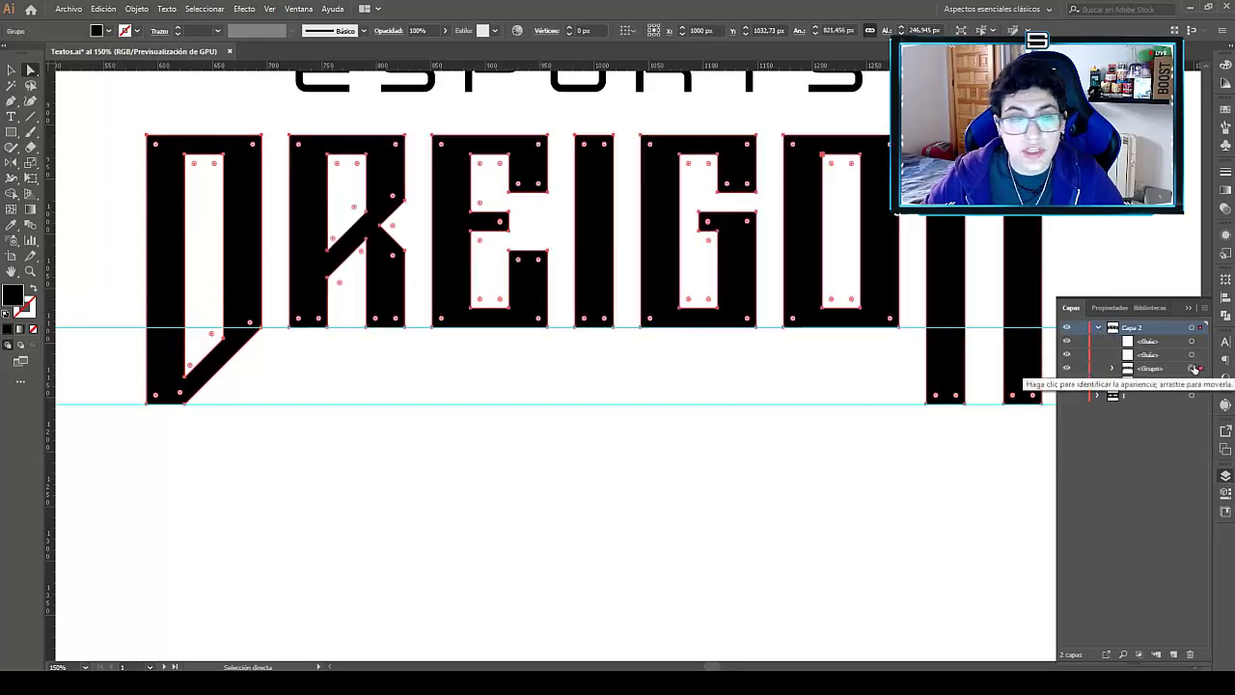
pyautogui.click(691, 441)
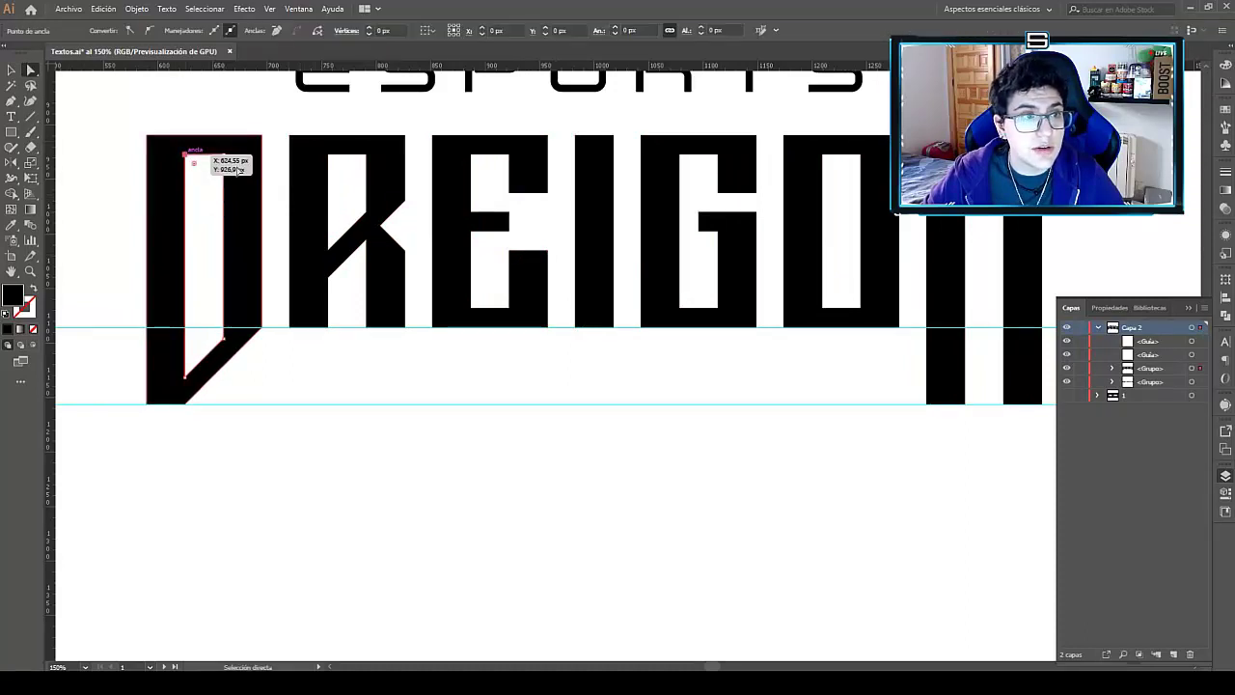
# Paste a copy of the D in front of the original, undoing a test move of the copy.
pyautogui.moveTo(188, 157); pyautogui.dragTo(186, 154)
pyautogui.click(248, 220)
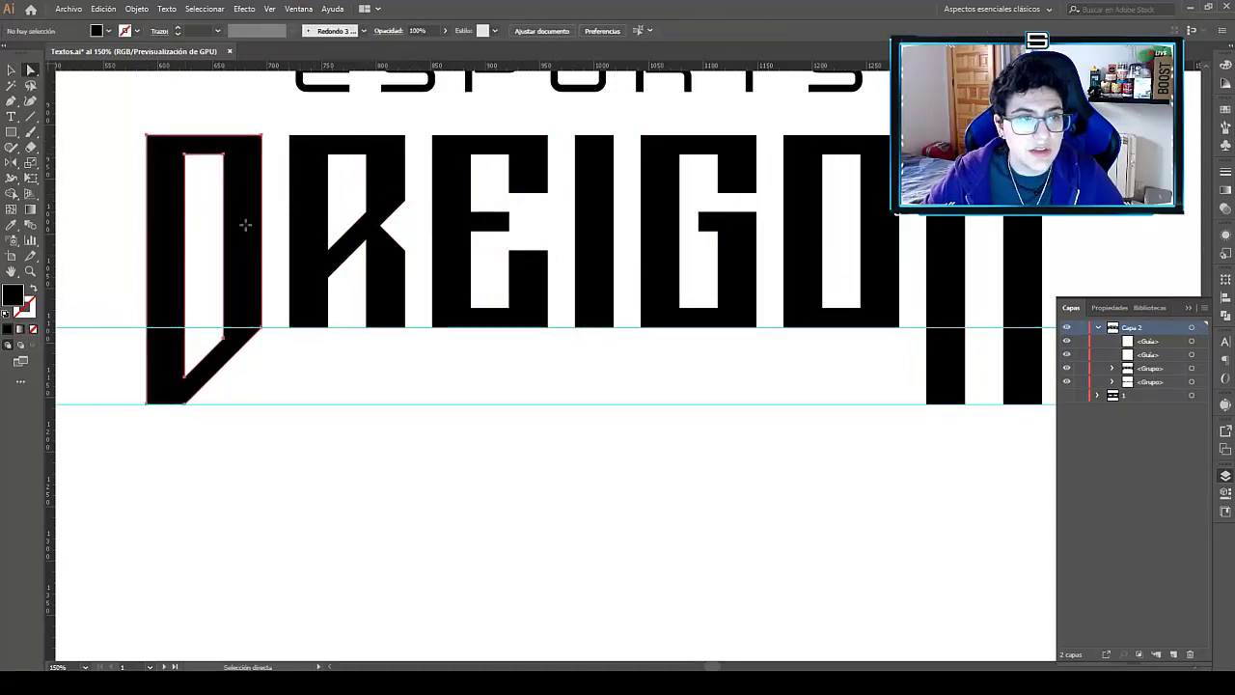
pyautogui.press('v')
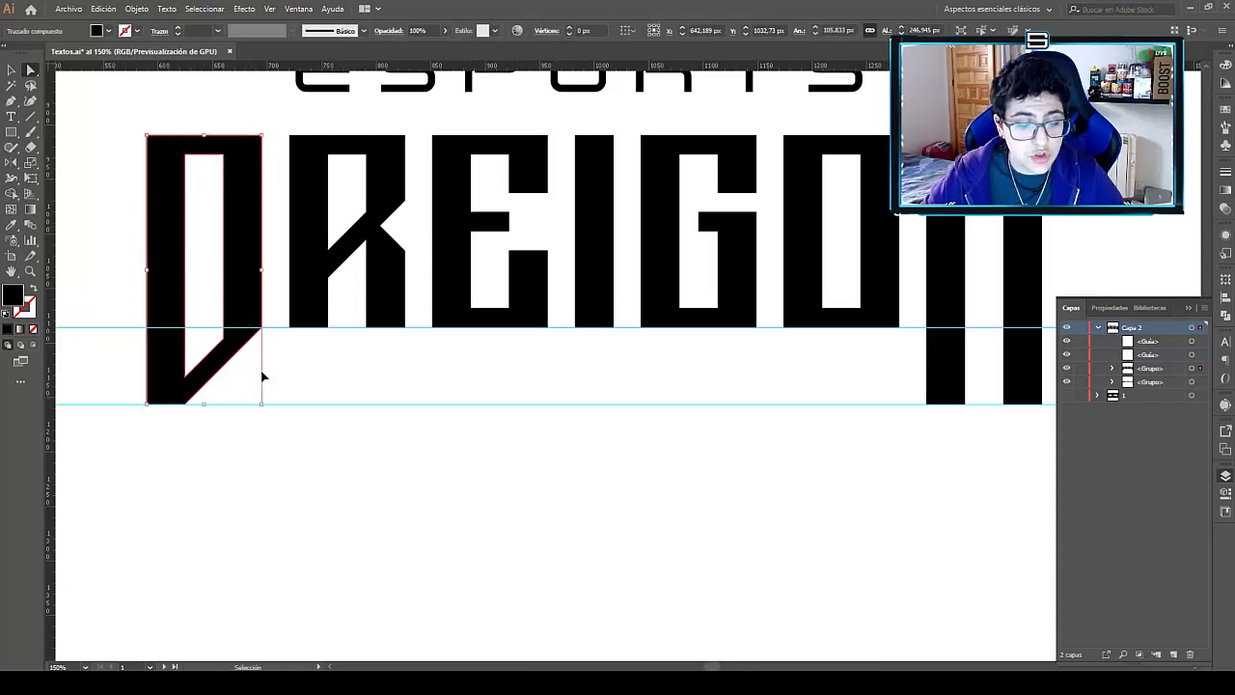
pyautogui.press('a')
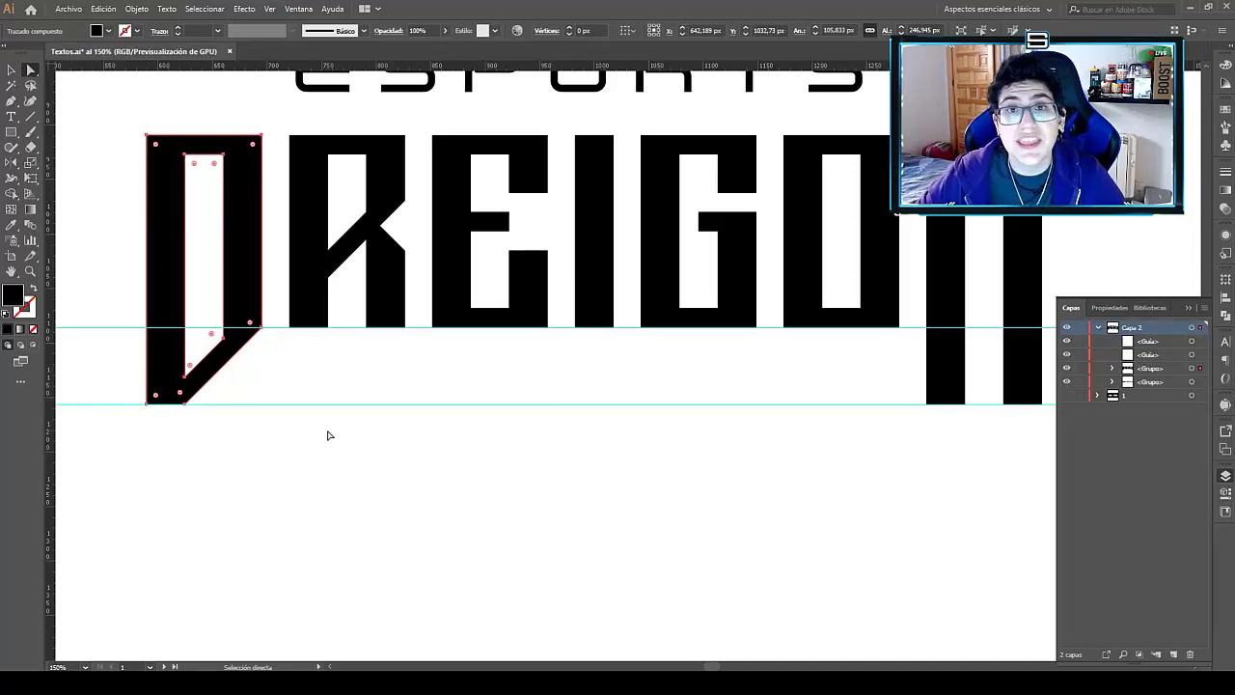
pyautogui.moveTo(242, 235); pyautogui.dragTo(281, 318)
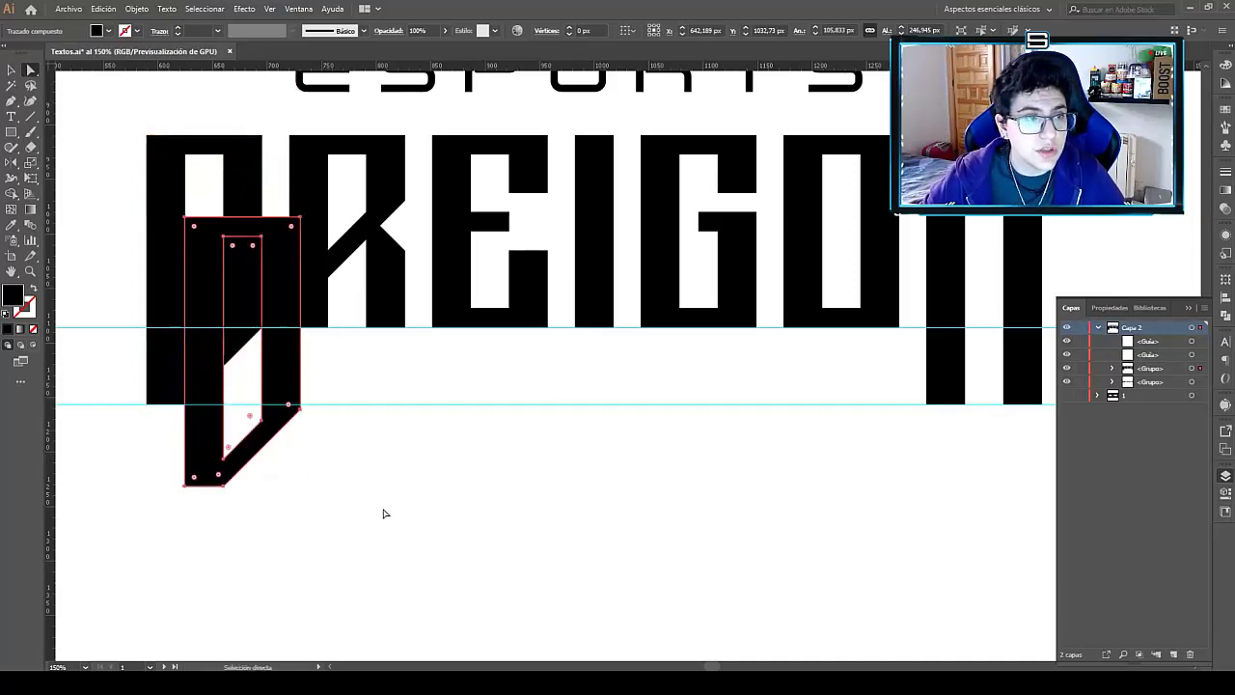
pyautogui.hotkey('ctrl', 'z')
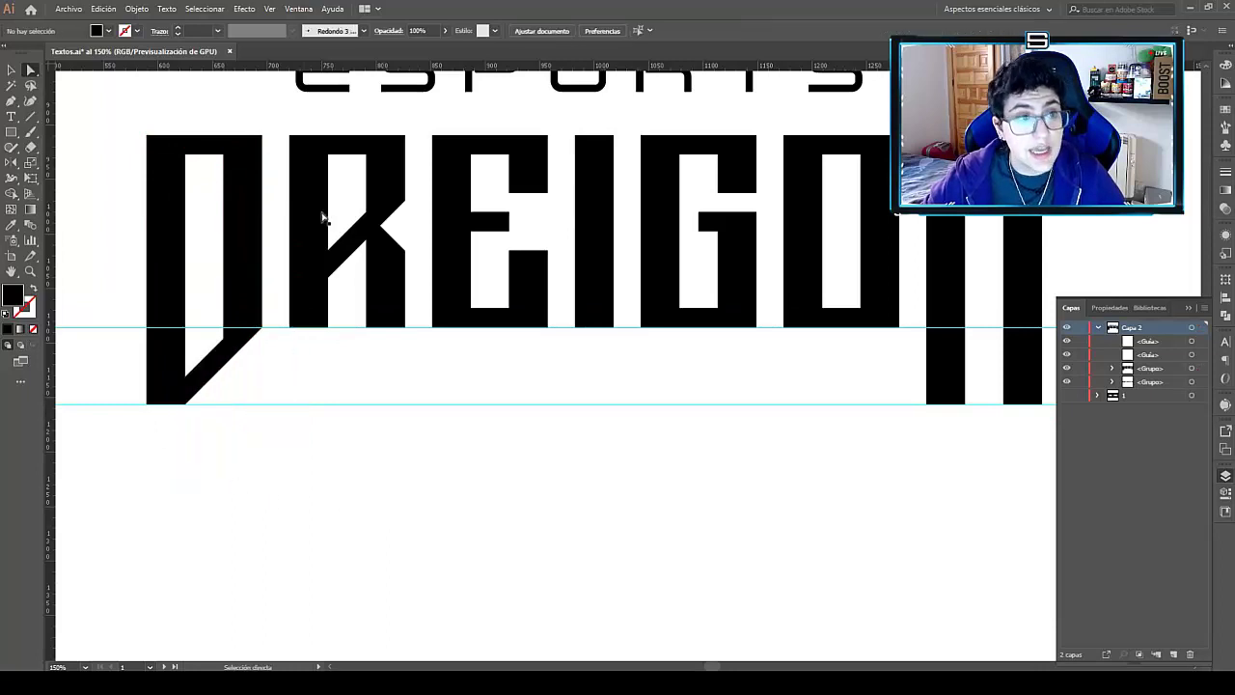
pyautogui.scroll(2, 484, 450)
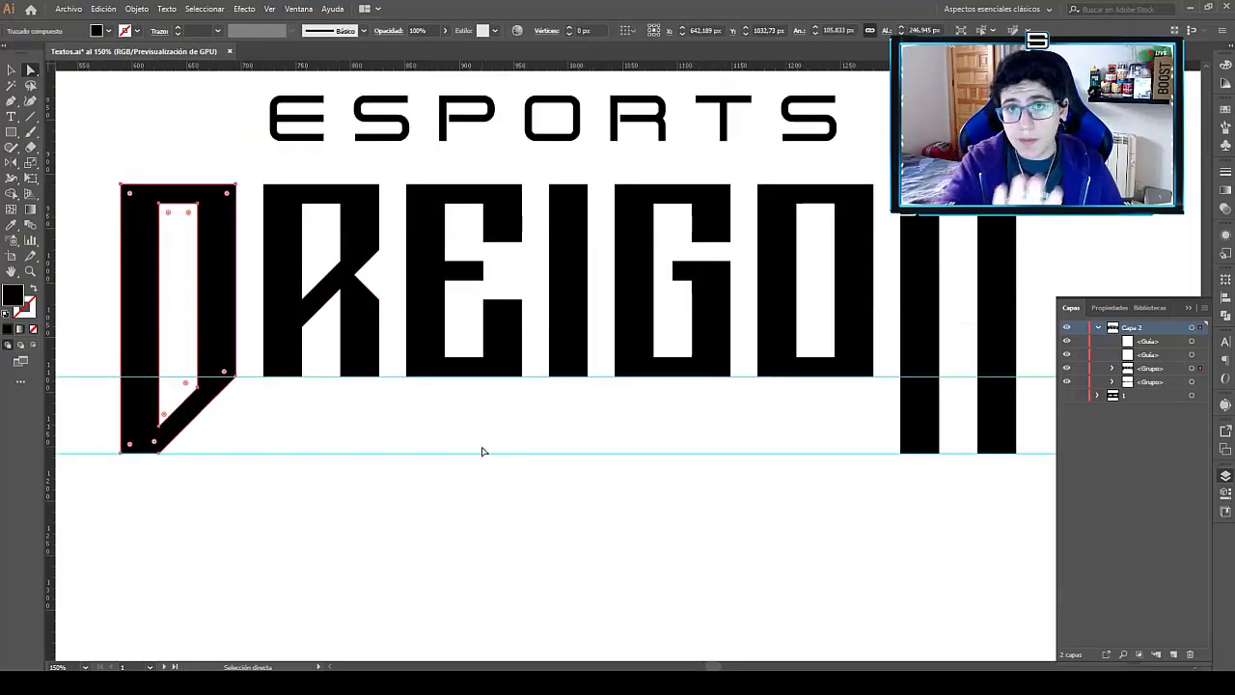
pyautogui.rightClick(220, 242)
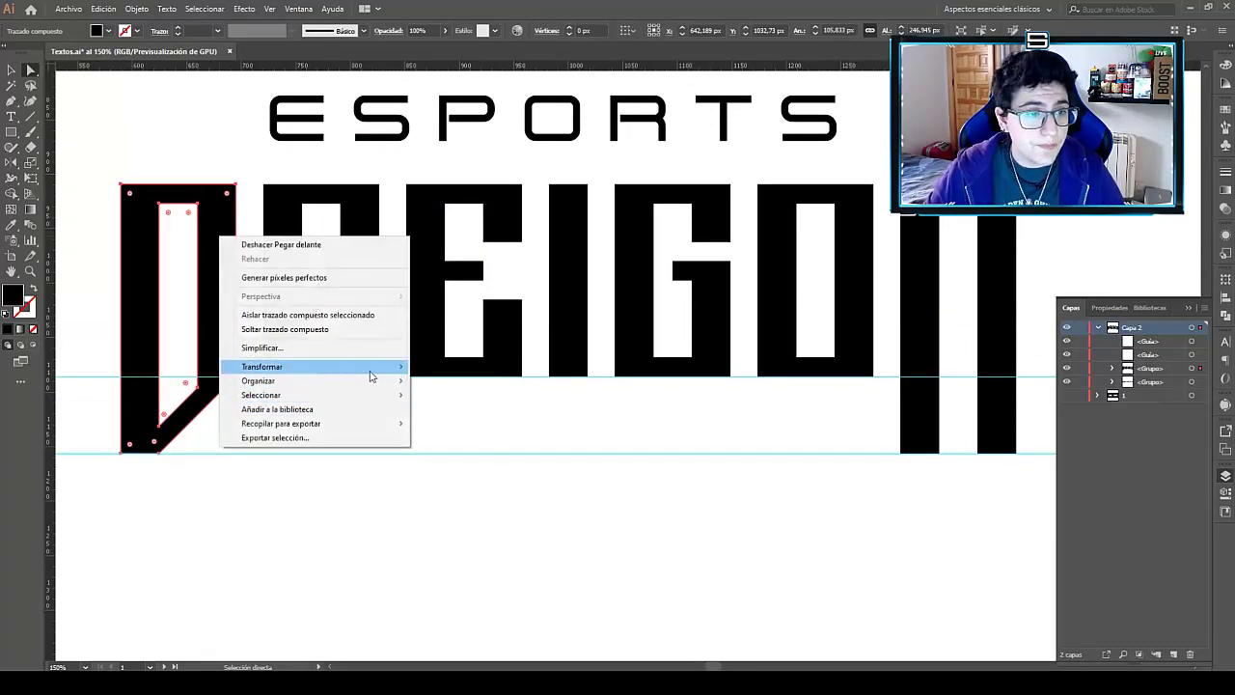
# Mirror the D copy vertically with the Reflect dialog.
pyautogui.moveTo(280, 366)
pyautogui.click(499, 414)
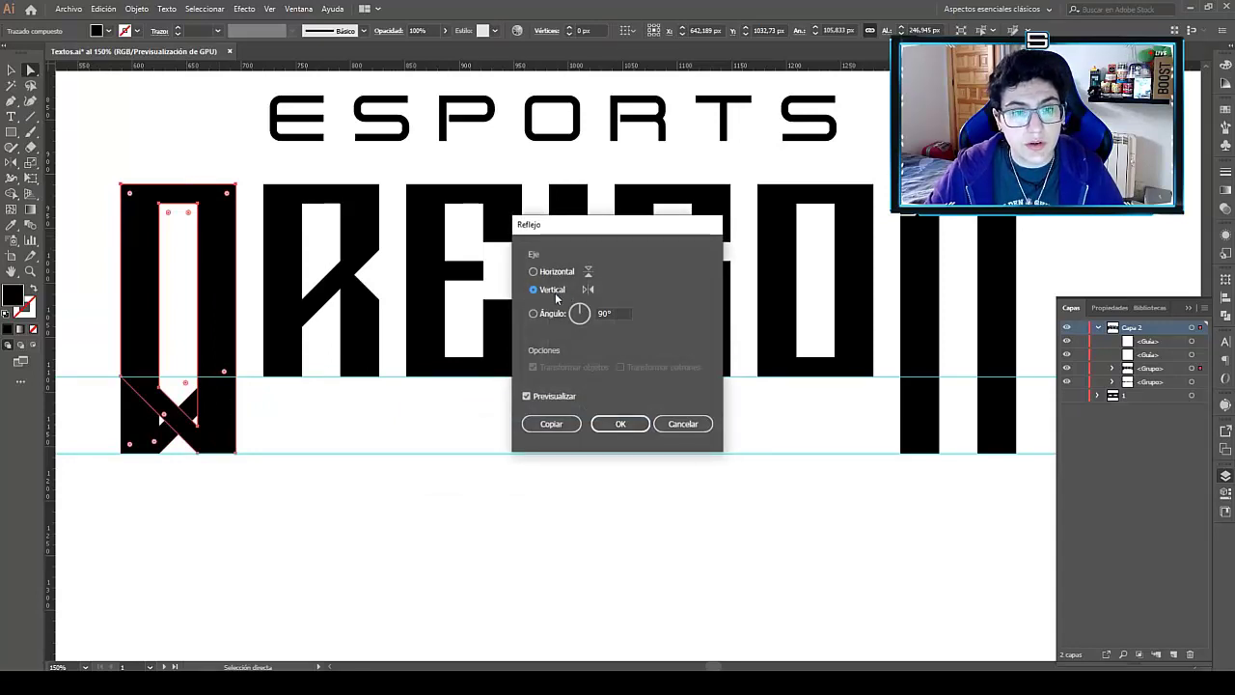
pyautogui.click(621, 423)
pyautogui.hscroll(2, 251, 453)
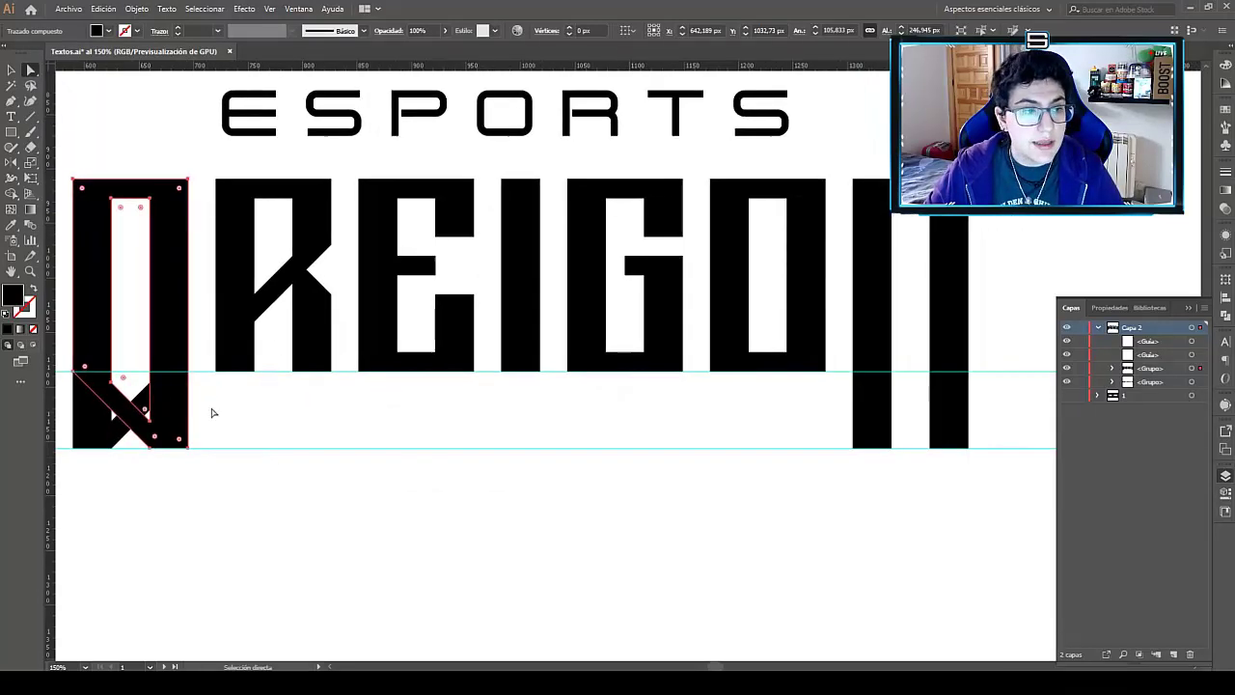
# Move the mirrored D copy over the final N and select it with Direct Selection.
pyautogui.moveTo(179, 398)
pyautogui.mouseDown()
pyautogui.moveTo(529, 423)
pyautogui.moveTo(957, 424)
pyautogui.mouseUp()
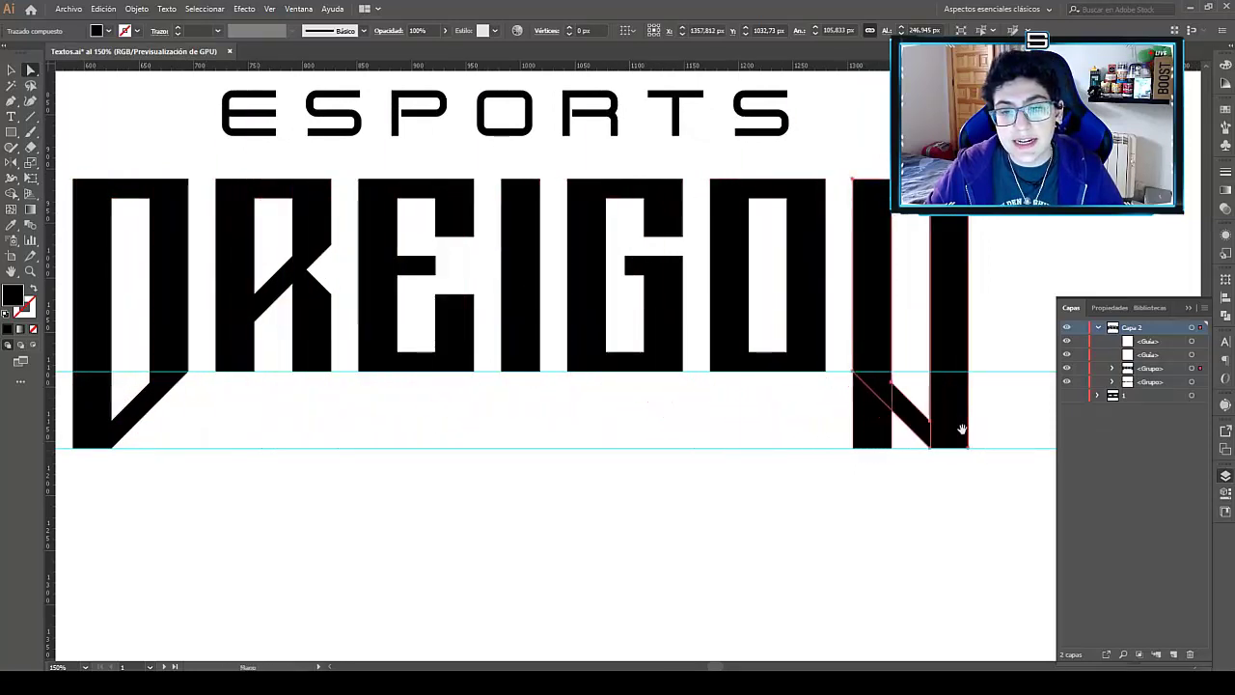
pyautogui.scroll(1, 959, 434)
pyautogui.scroll(1, 863, 416)
pyautogui.scroll(1, 656, 405)
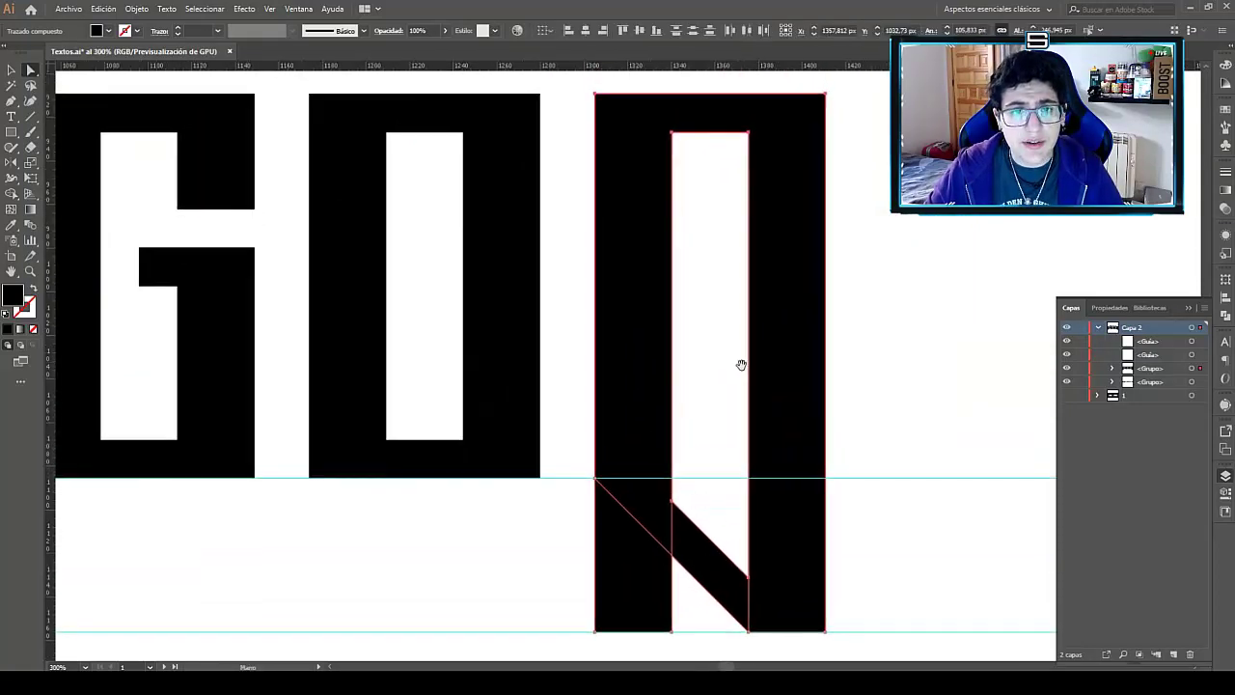
pyautogui.scroll(-1, 734, 385)
pyautogui.scroll(-1, 739, 361)
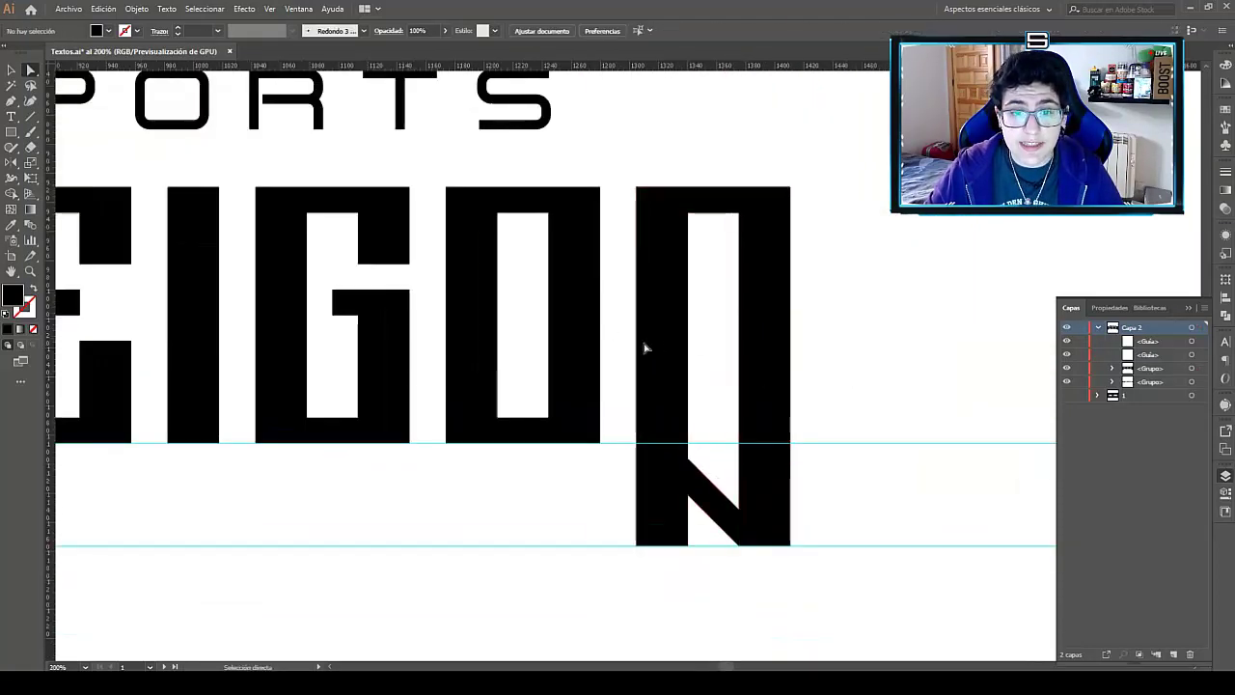
pyautogui.click(777, 381)
pyautogui.click(710, 490)
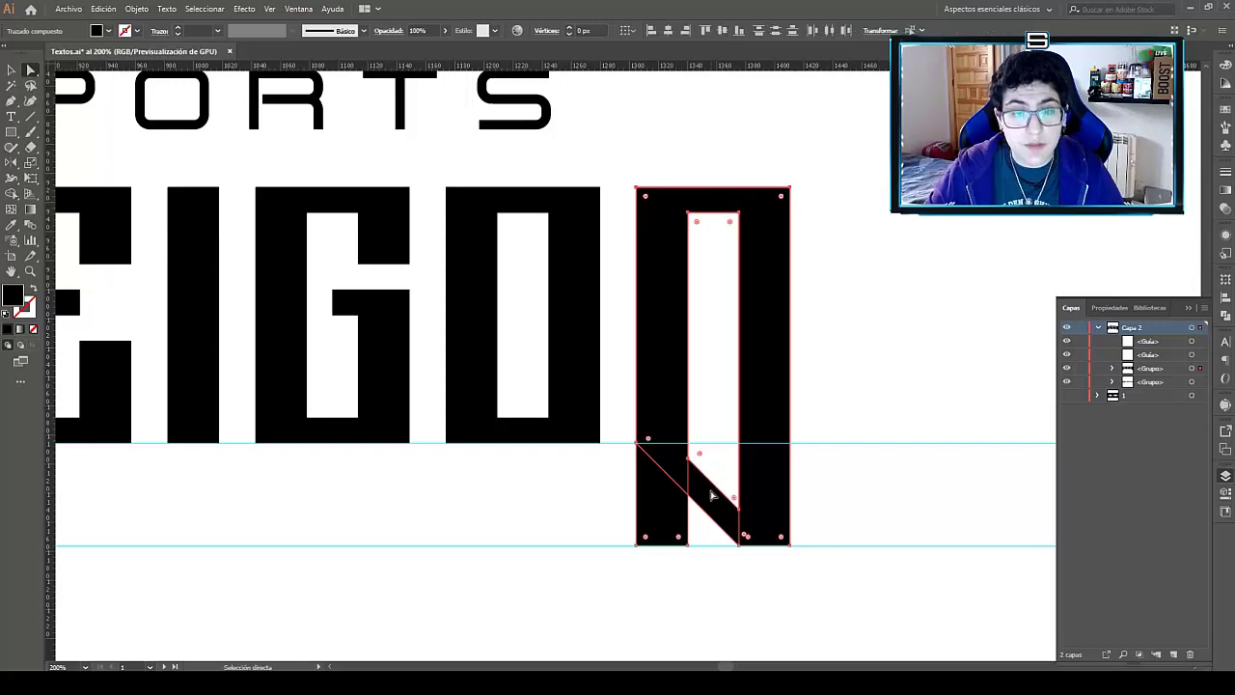
pyautogui.scroll(1, 690, 461)
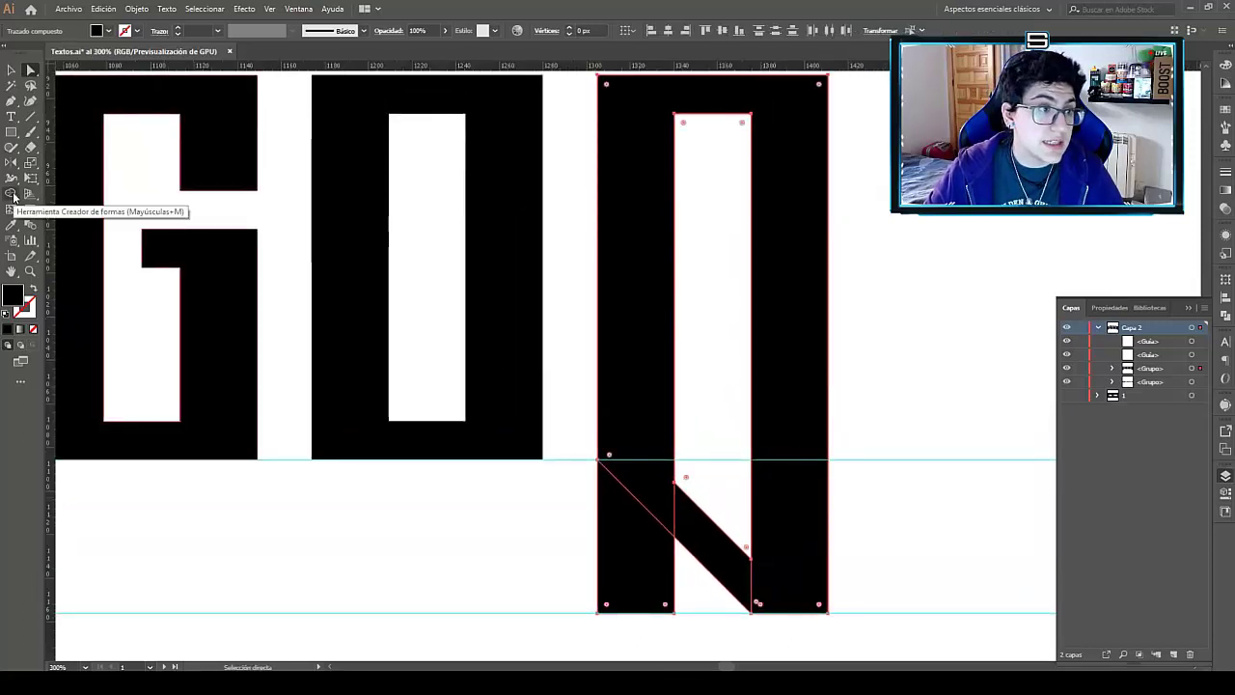
# Use the Shape Builder to split the N's inner strip into a separate region.
pyautogui.click(13, 196)
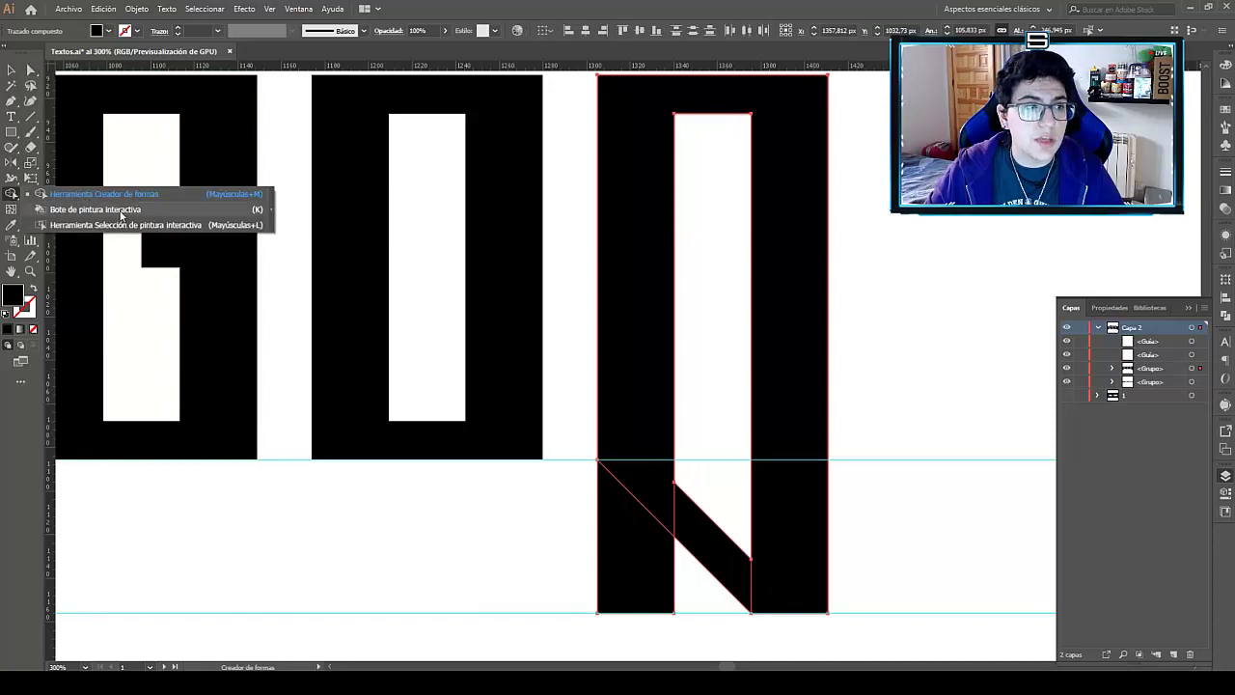
pyautogui.click(11, 197)
pyautogui.click(12, 198)
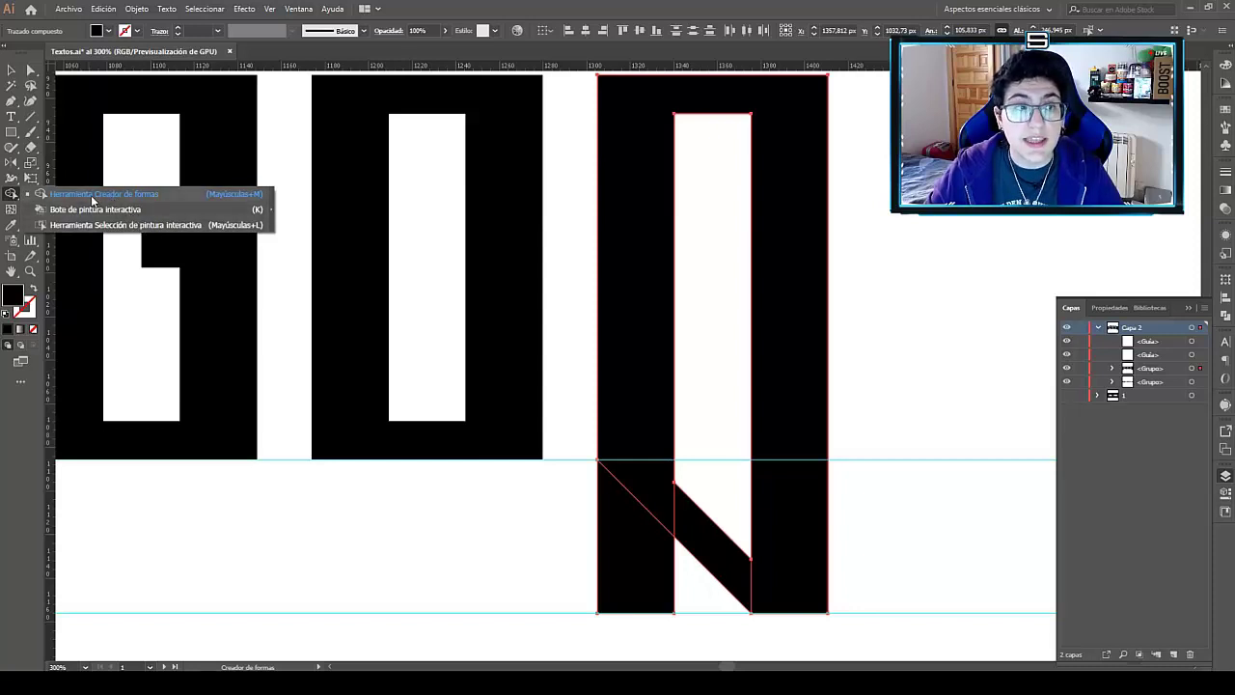
pyautogui.click(92, 200)
pyautogui.moveTo(640, 546)
pyautogui.mouseDown()
pyautogui.moveTo(661, 492)
pyautogui.moveTo(651, 513)
pyautogui.mouseUp()
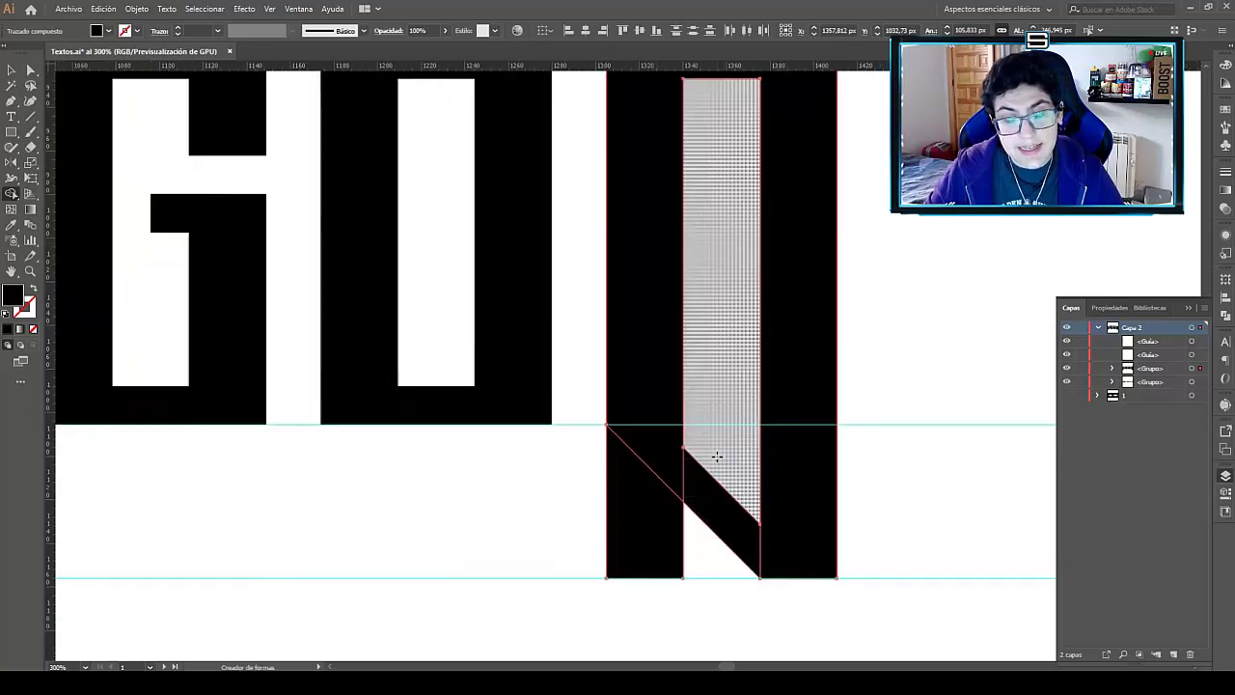
pyautogui.click(698, 488)
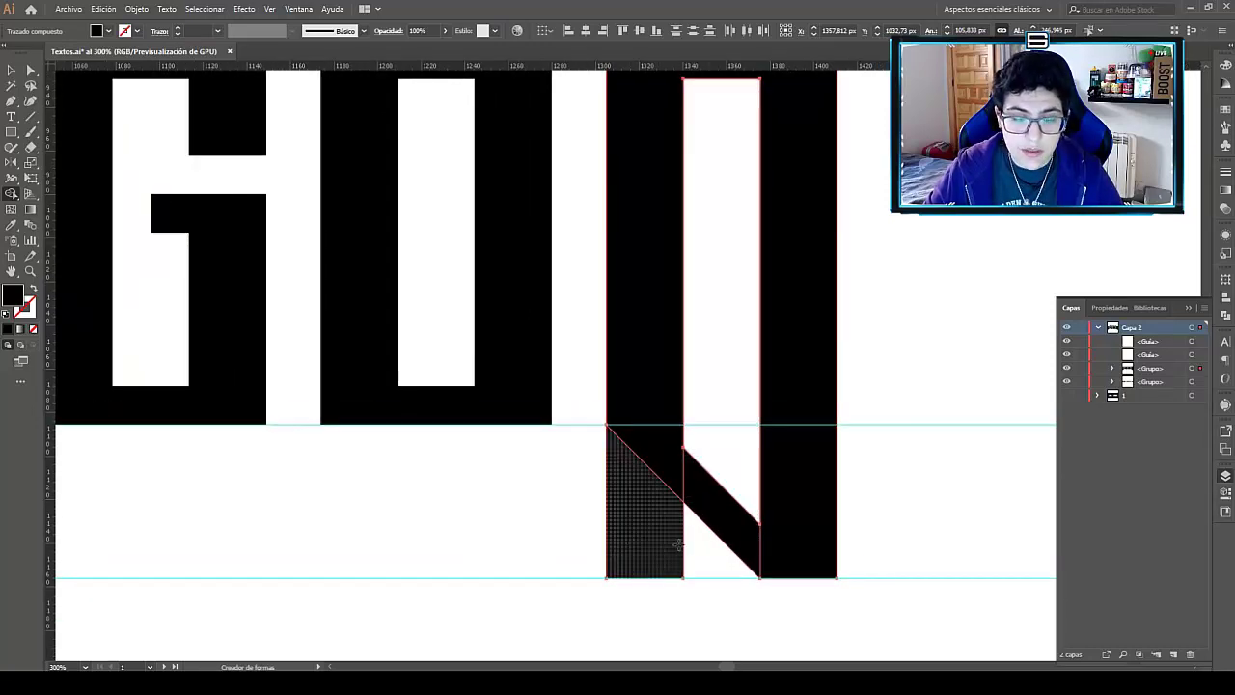
# Delete the N's lower-left triangle and diagonal crossbar, leaving a short slanted left leg.
pyautogui.keyDown('alt'); pyautogui.scroll(-2, 662, 511); pyautogui.keyUp('alt')
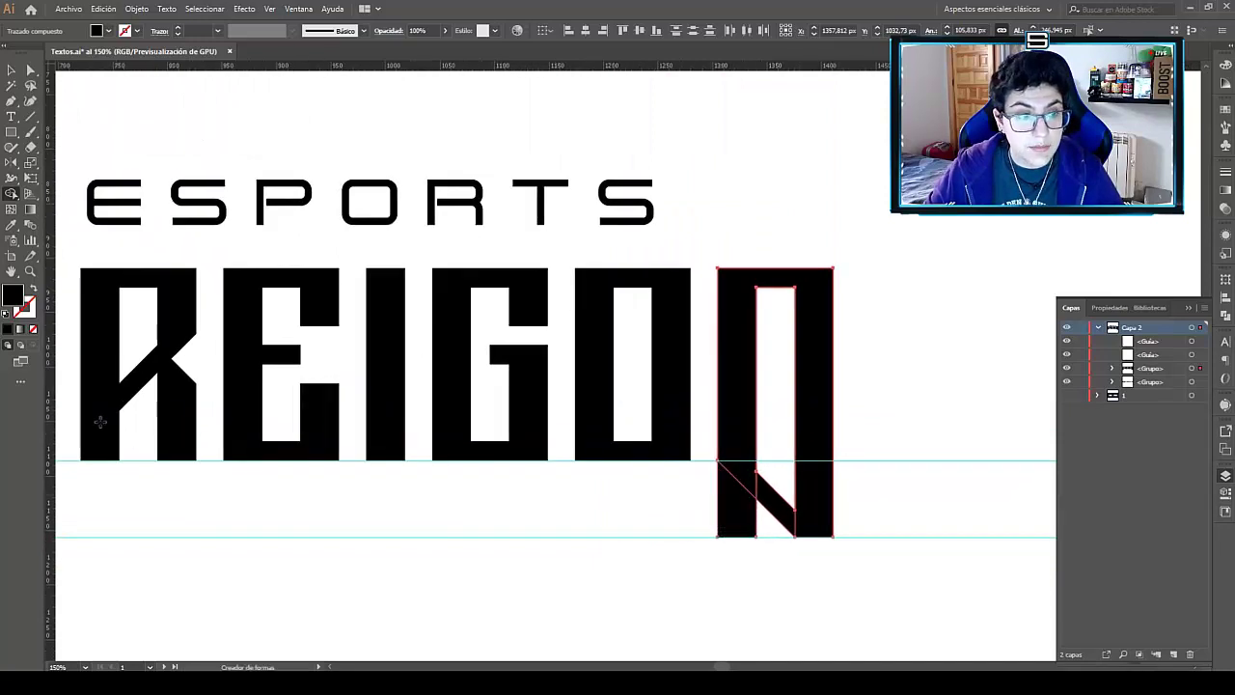
pyautogui.moveTo(203, 428); pyautogui.dragTo(503, 364)
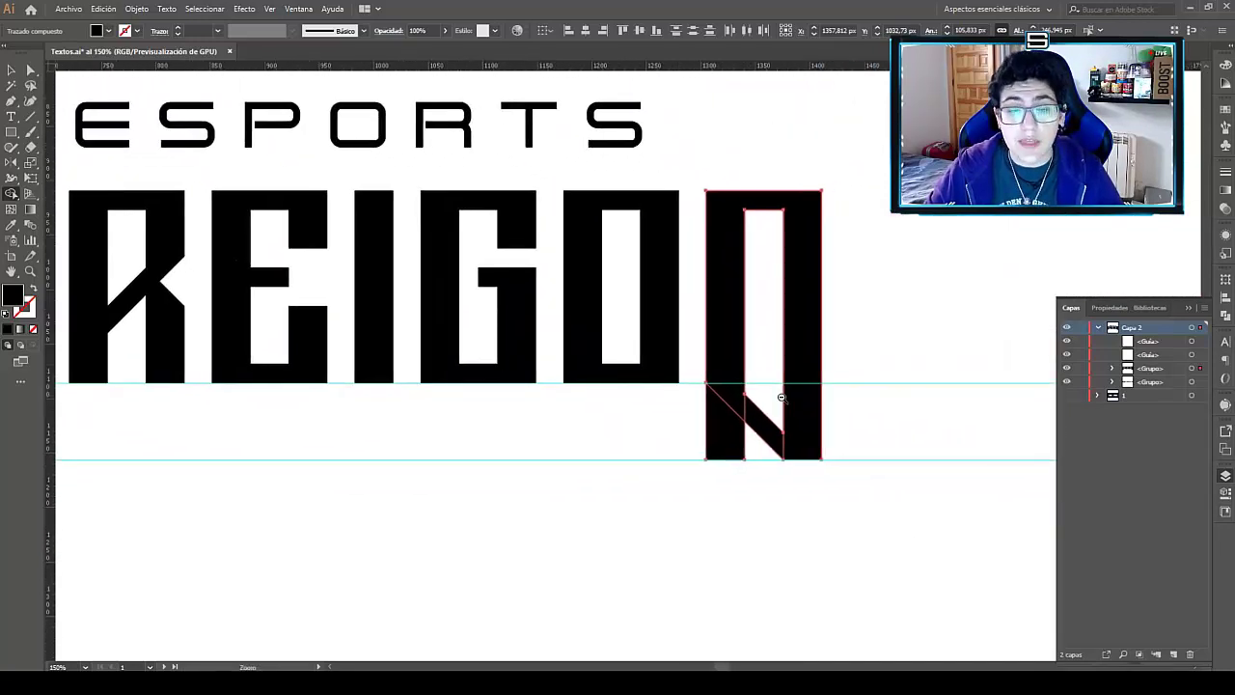
pyautogui.click(782, 398)
pyautogui.click(781, 397)
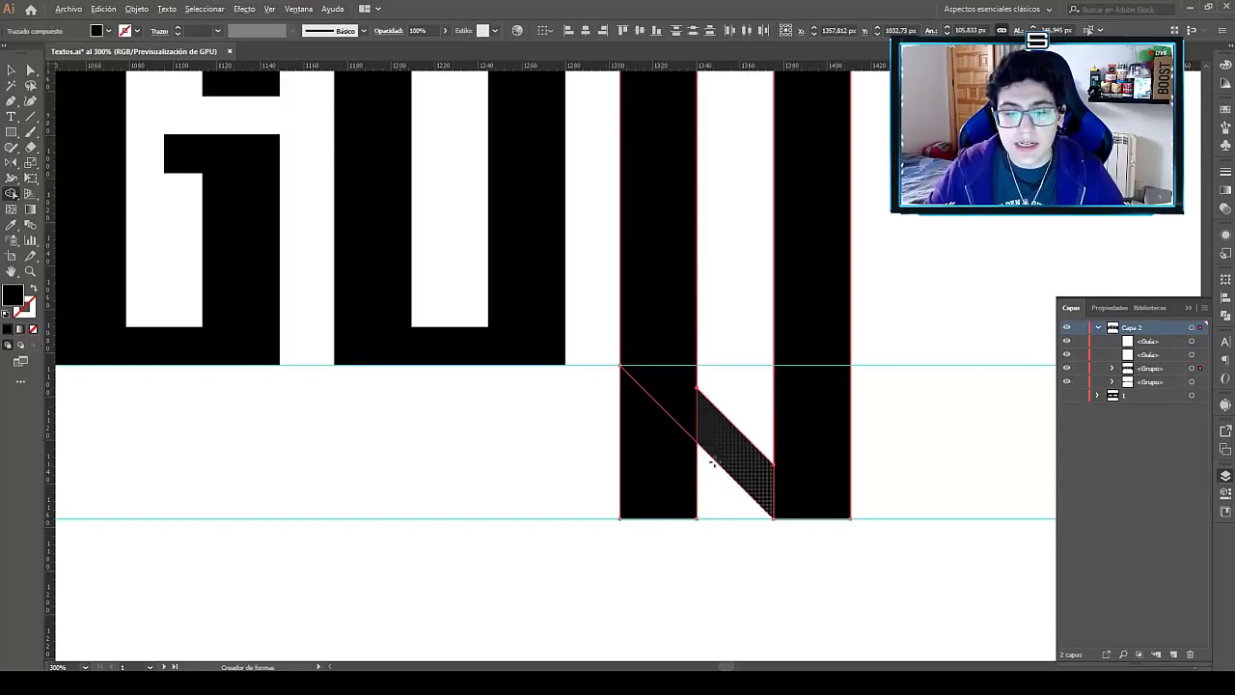
pyautogui.keyDown('alt'); pyautogui.click(655, 455); pyautogui.keyUp('alt')
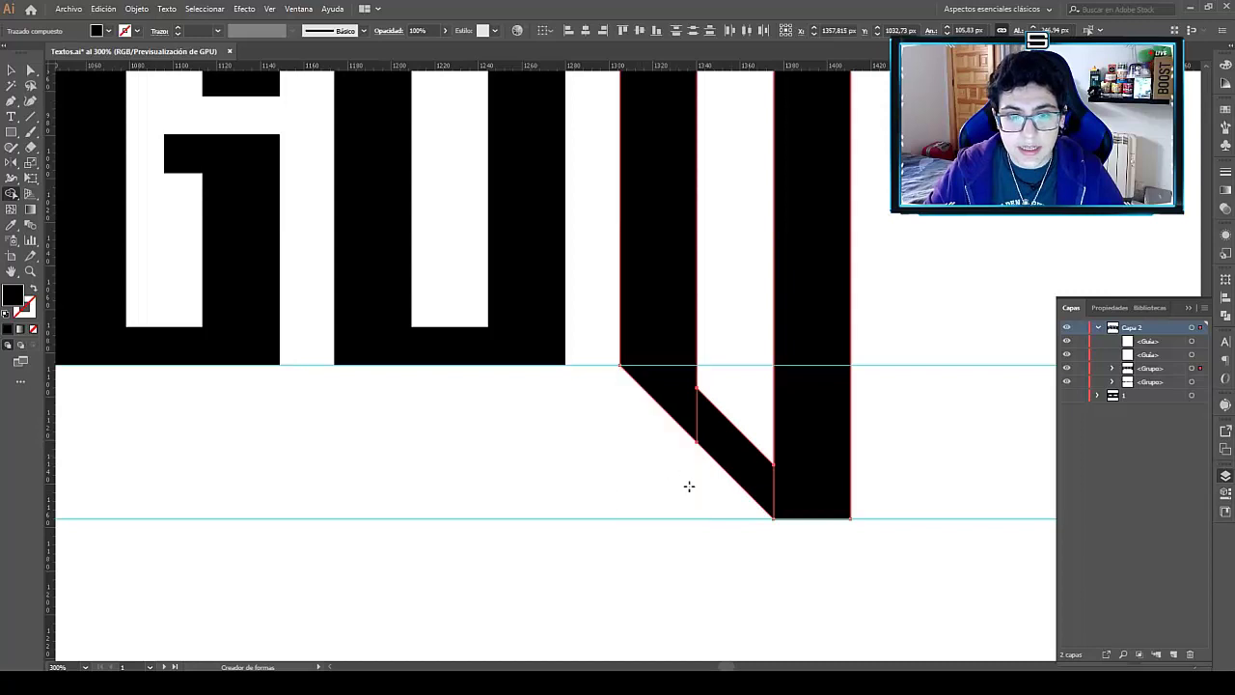
pyautogui.moveTo(718, 493)
pyautogui.mouseDown()
pyautogui.moveTo(746, 361)
pyautogui.moveTo(742, 374)
pyautogui.mouseUp()
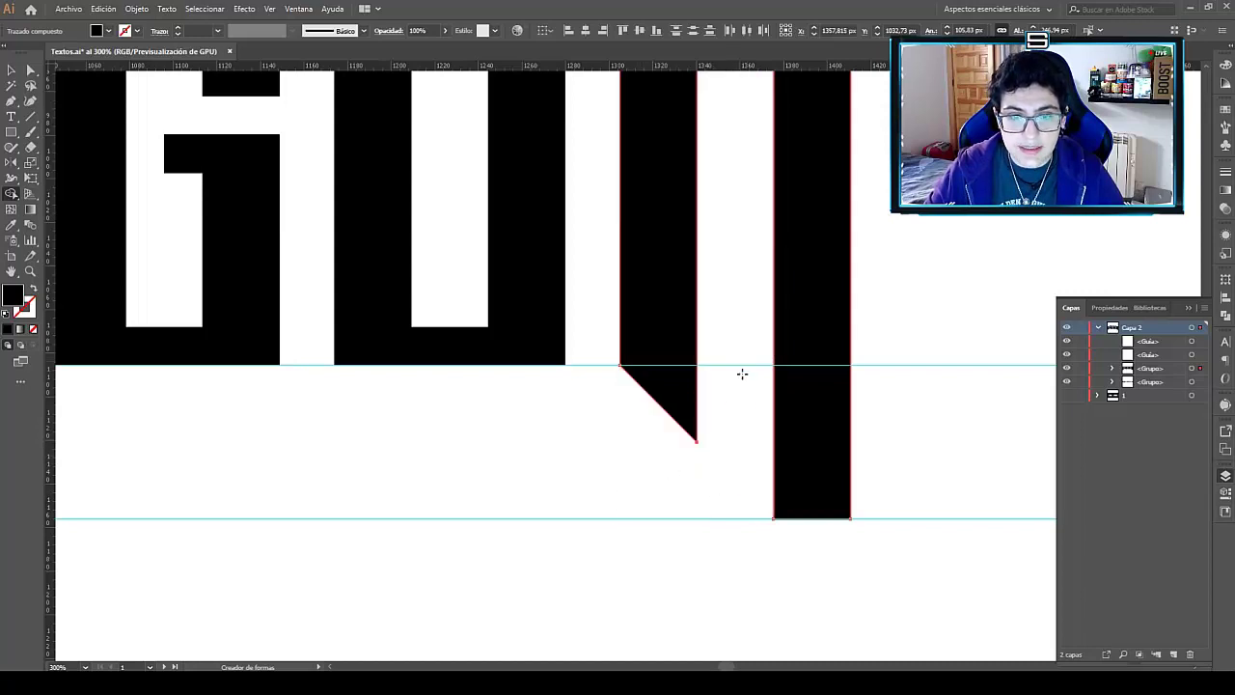
pyautogui.press('v')
pyautogui.click(725, 487)
pyautogui.hotkey('ctrl', '-')
pyautogui.hotkey('ctrl', '-')
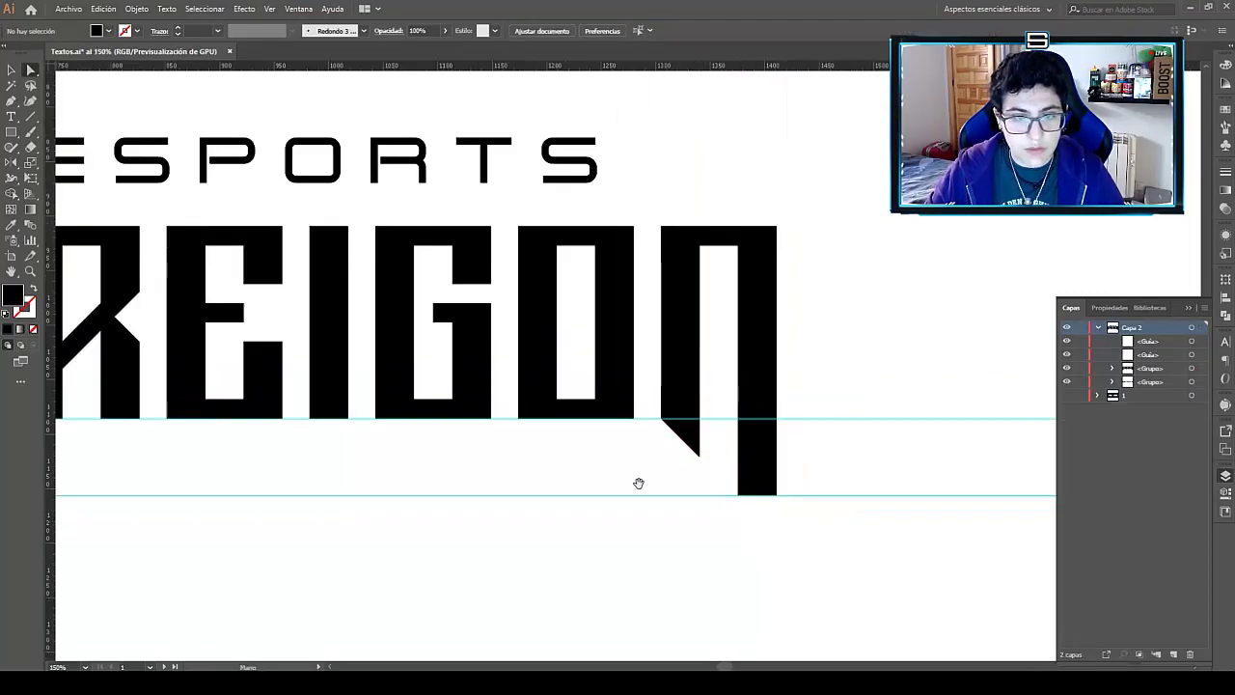
pyautogui.moveTo(637, 483); pyautogui.dragTo(681, 466)
pyautogui.hotkey('ctrl', '-')
pyautogui.click(831, 387)
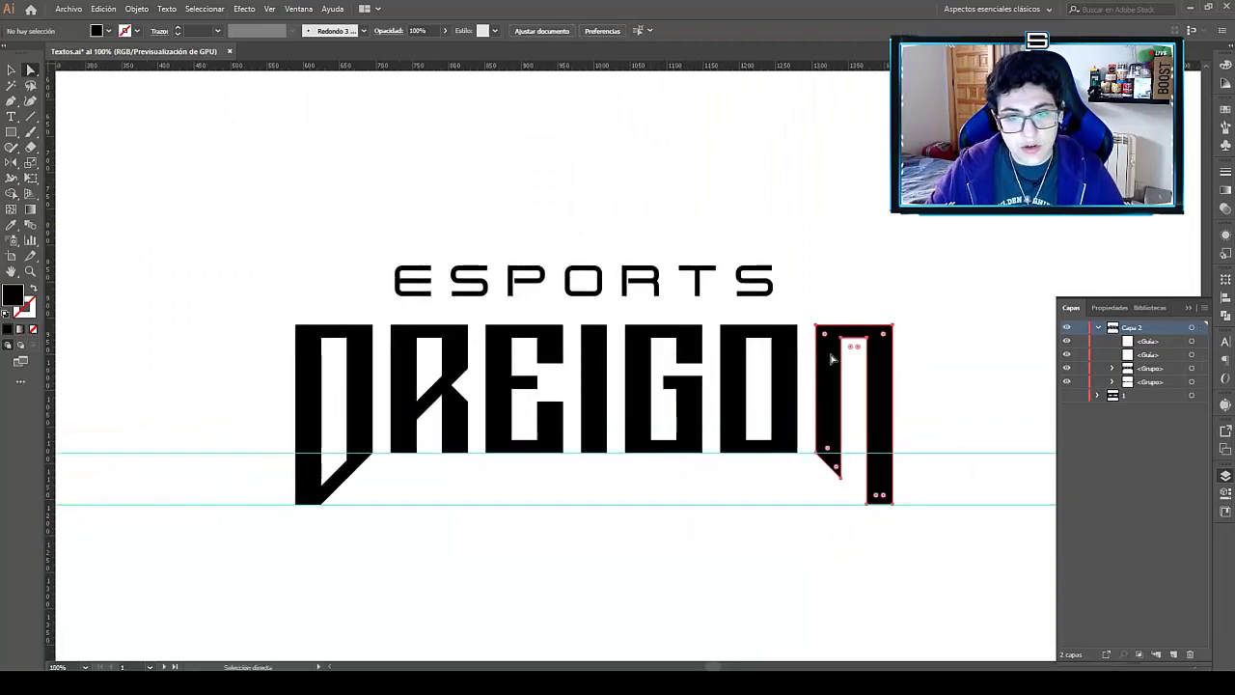
pyautogui.moveTo(831, 387); pyautogui.dragTo(940, 382)
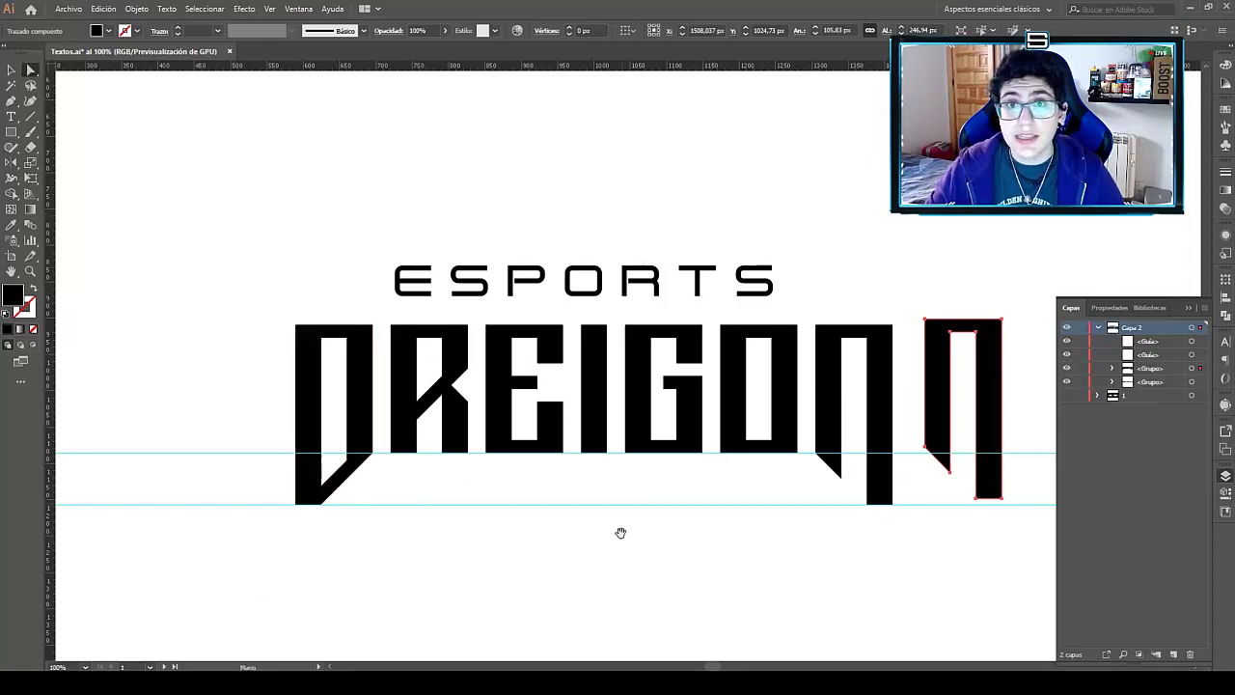
pyautogui.hscroll(2, 621, 530)
pyautogui.press('Delete')
pyautogui.hotkey('ctrl', '+')
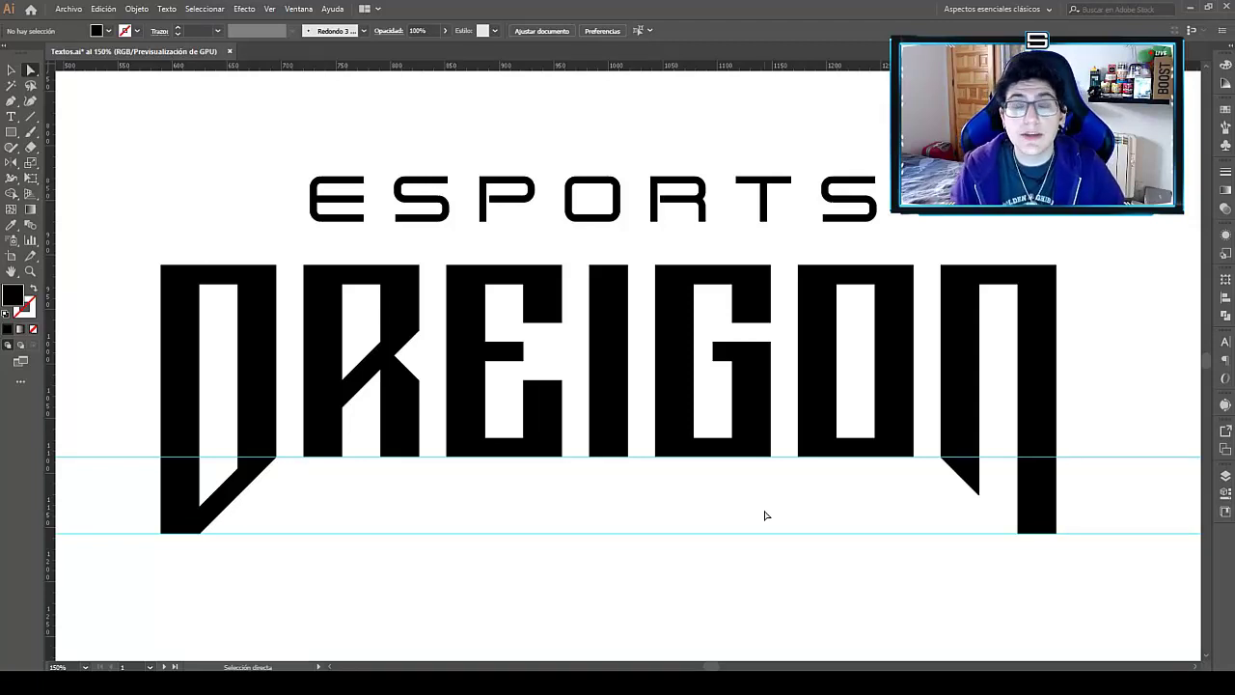
pyautogui.moveTo(759, 514); pyautogui.dragTo(782, 523)
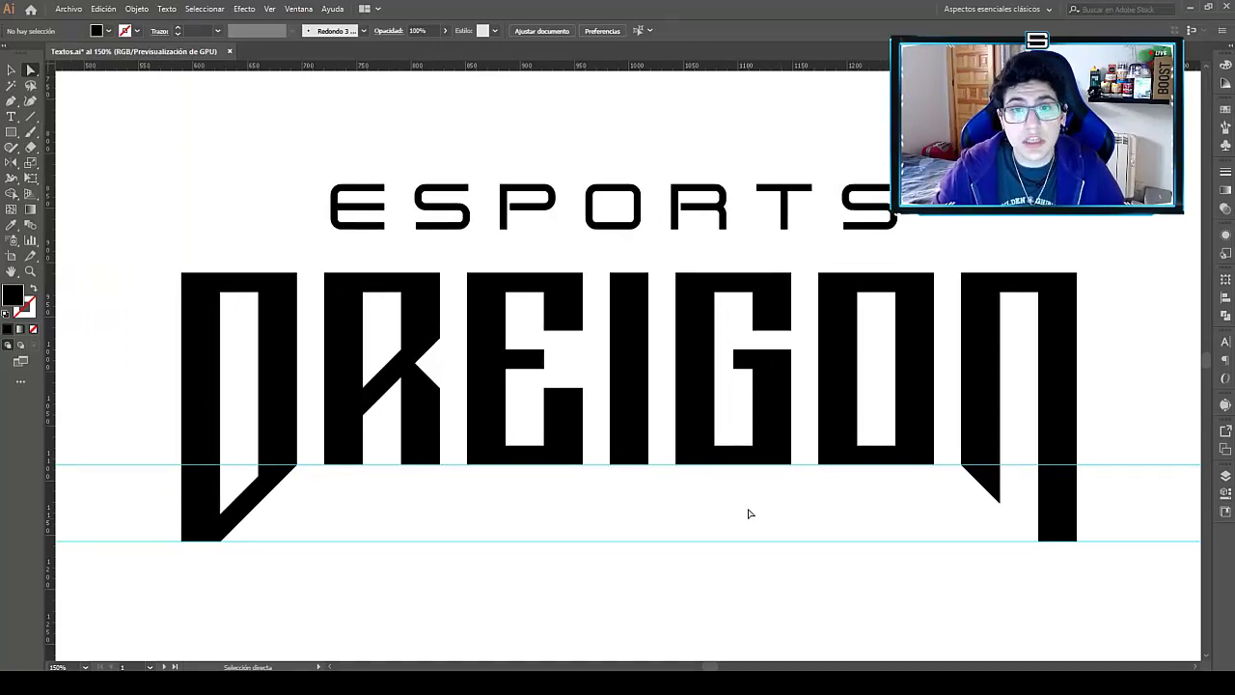
pyautogui.scroll(-2, 734, 508)
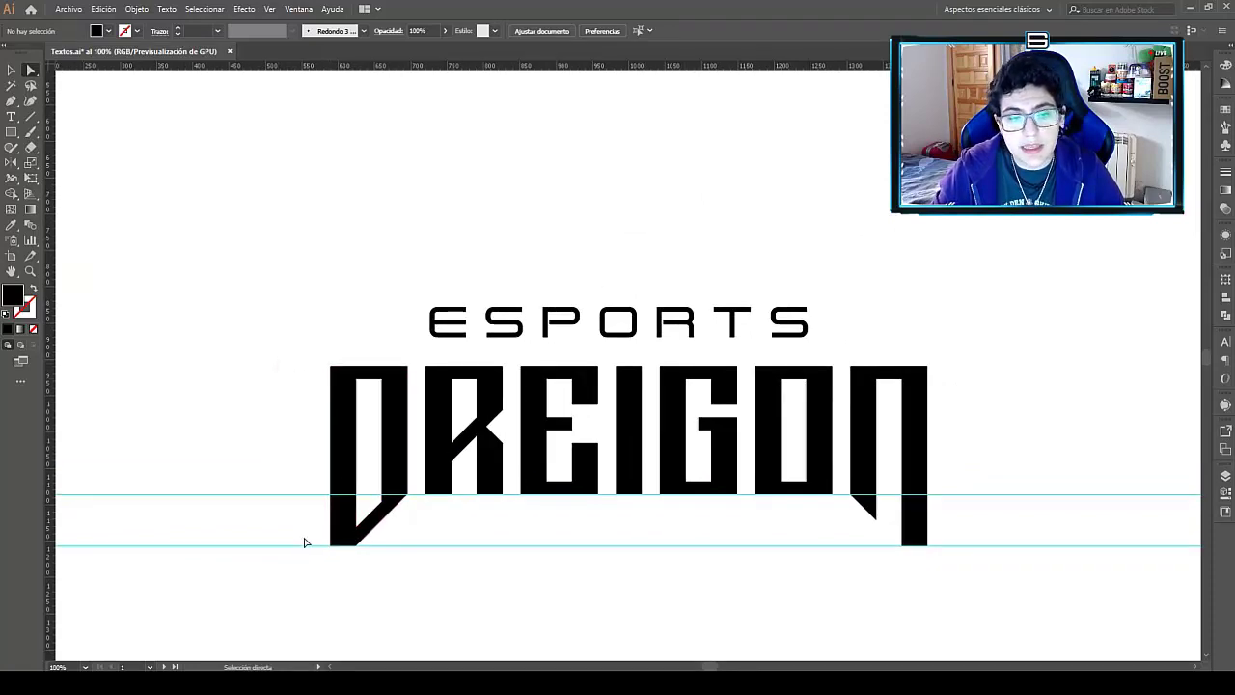
pyautogui.moveTo(888, 453); pyautogui.dragTo(894, 419)
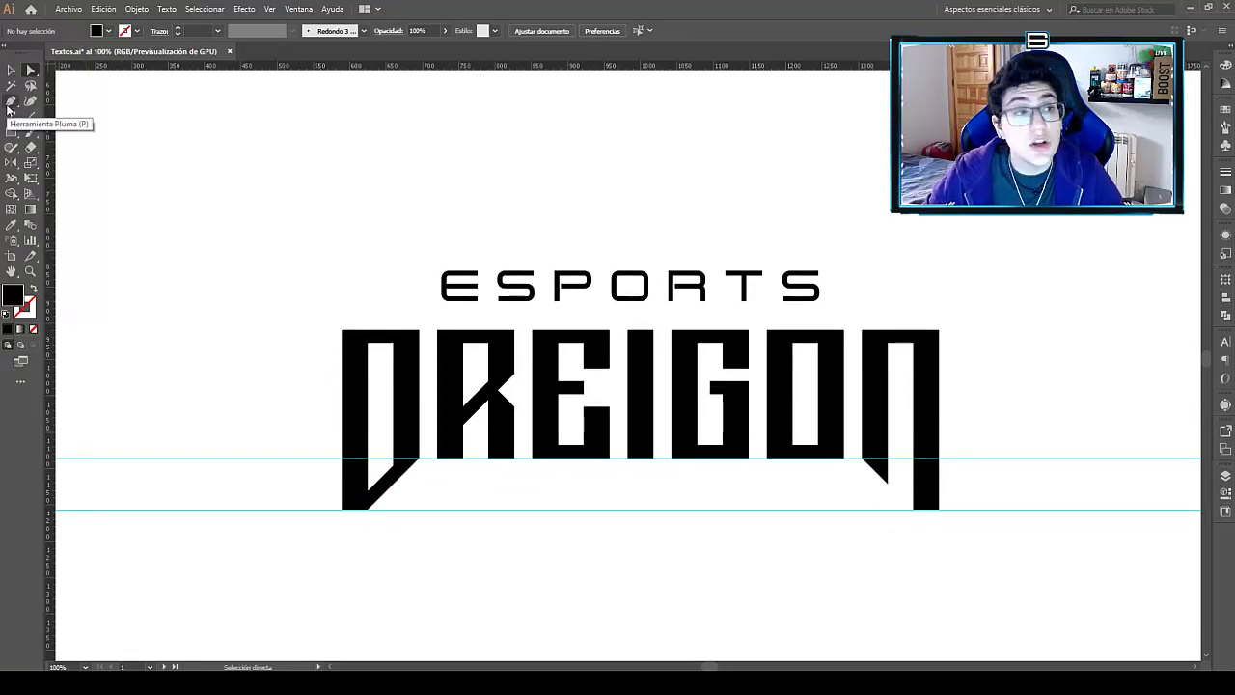
# Draw a spike jutting left from the D's top edge with the Pen tool.
pyautogui.click(11, 100)
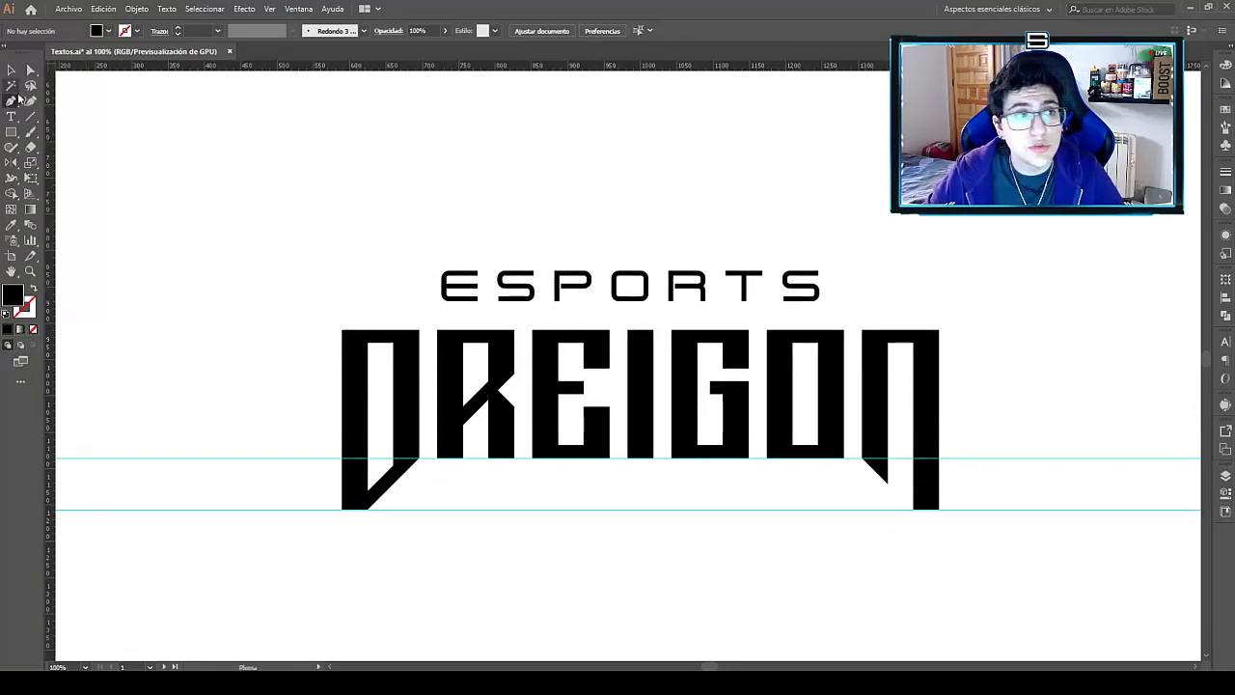
pyautogui.moveTo(270, 344); pyautogui.dragTo(636, 312)
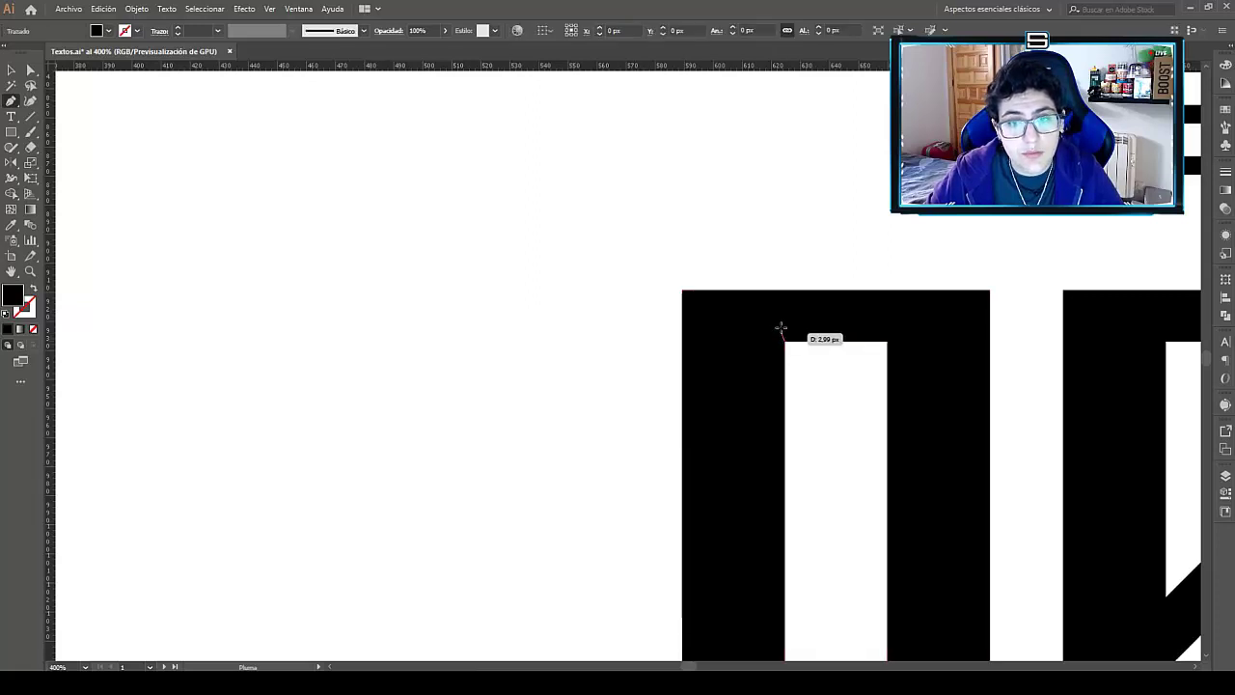
pyautogui.click(785, 290)
pyautogui.click(520, 293)
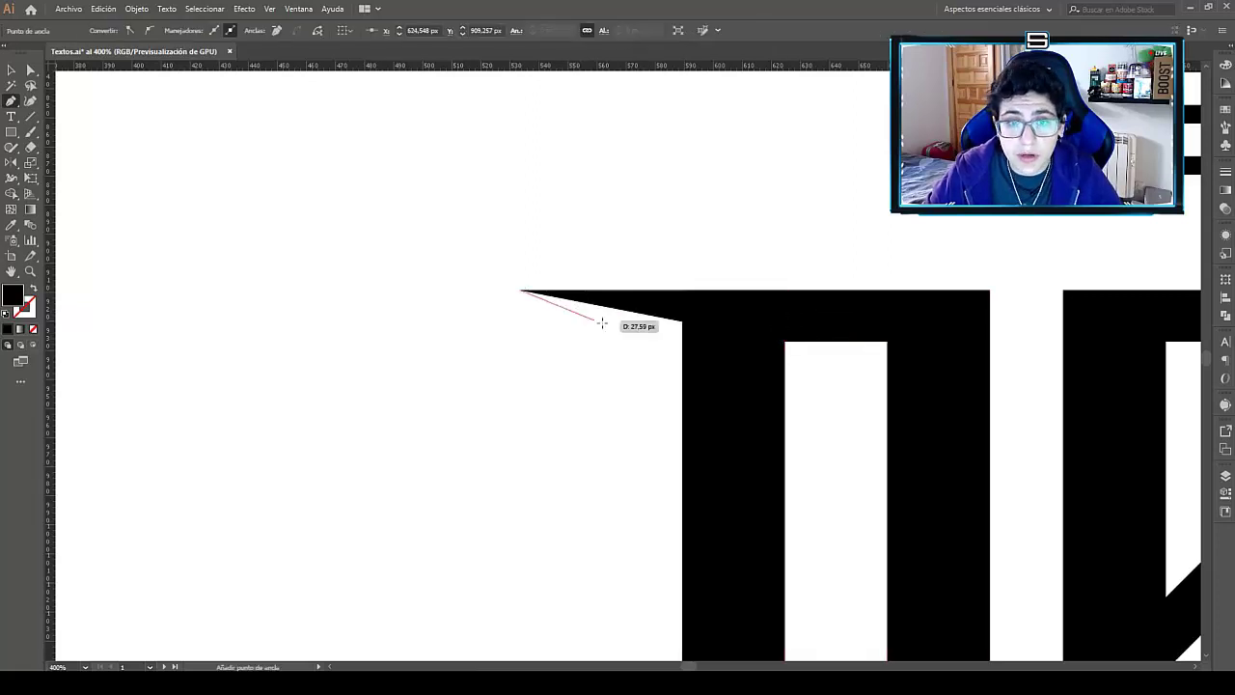
pyautogui.hotkey('ctrl', '1')
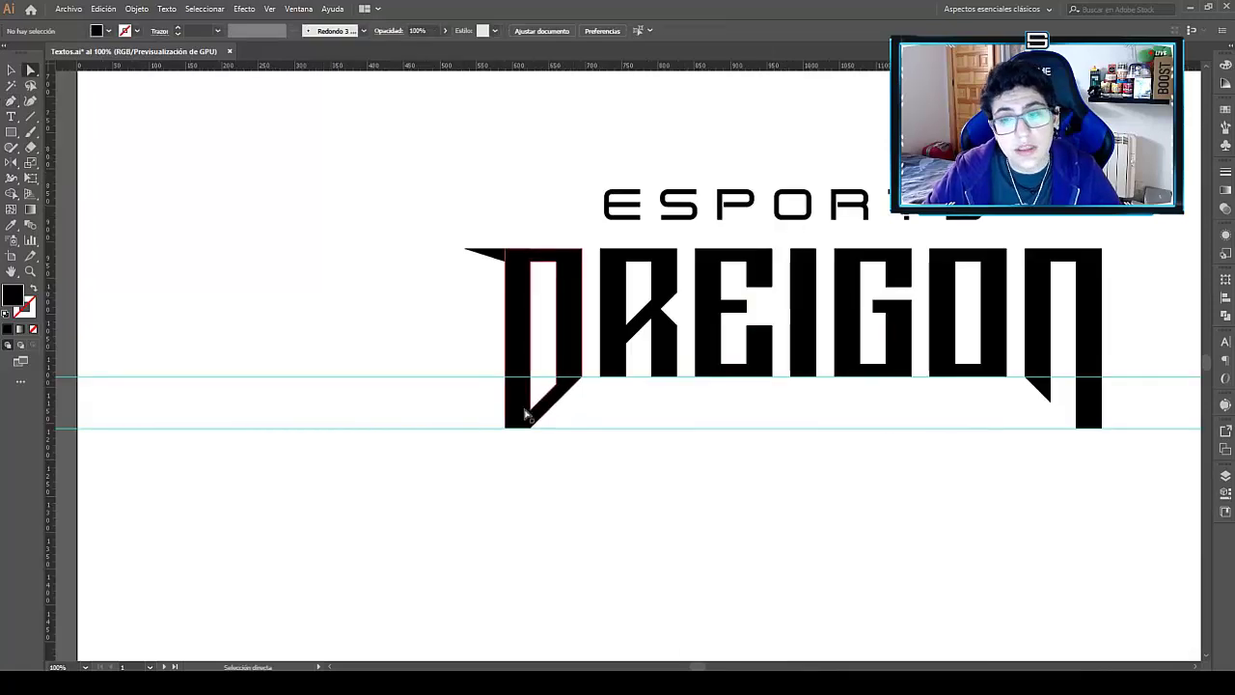
# Shorten the spike by moving its tip anchor to the right.
pyautogui.moveTo(489, 300); pyautogui.dragTo(491, 299)
pyautogui.press('a')
pyautogui.click(491, 299)
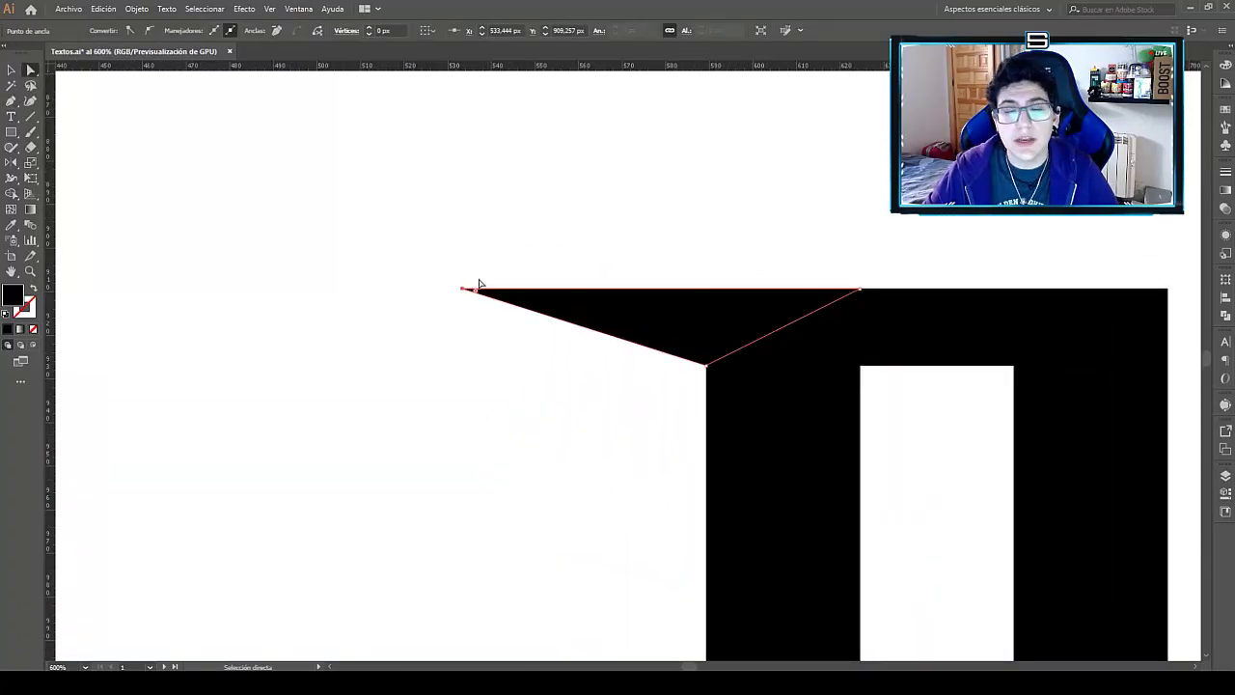
pyautogui.moveTo(464, 289); pyautogui.dragTo(527, 290)
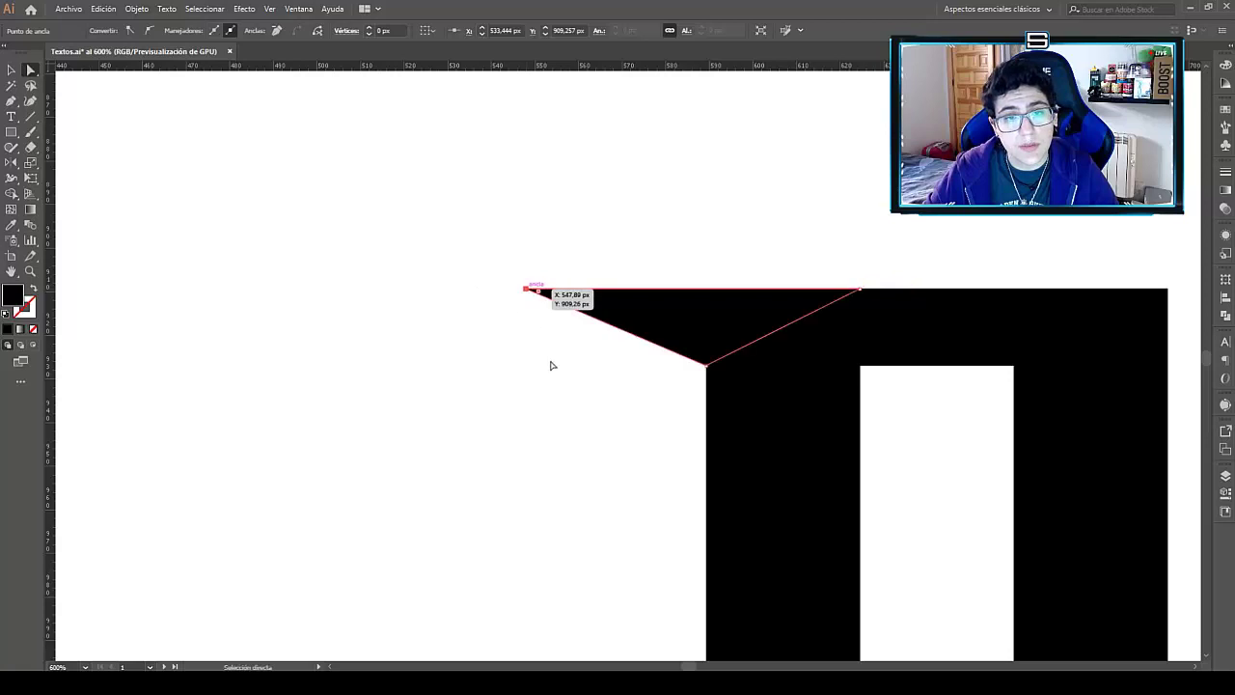
pyautogui.click(552, 364)
# Reframe the view on the D and select the small spike triangle at its top-left.
pyautogui.scroll(-2, 608, 372)
pyautogui.scroll(-2, 570, 338)
pyautogui.scroll(-1, 676, 328)
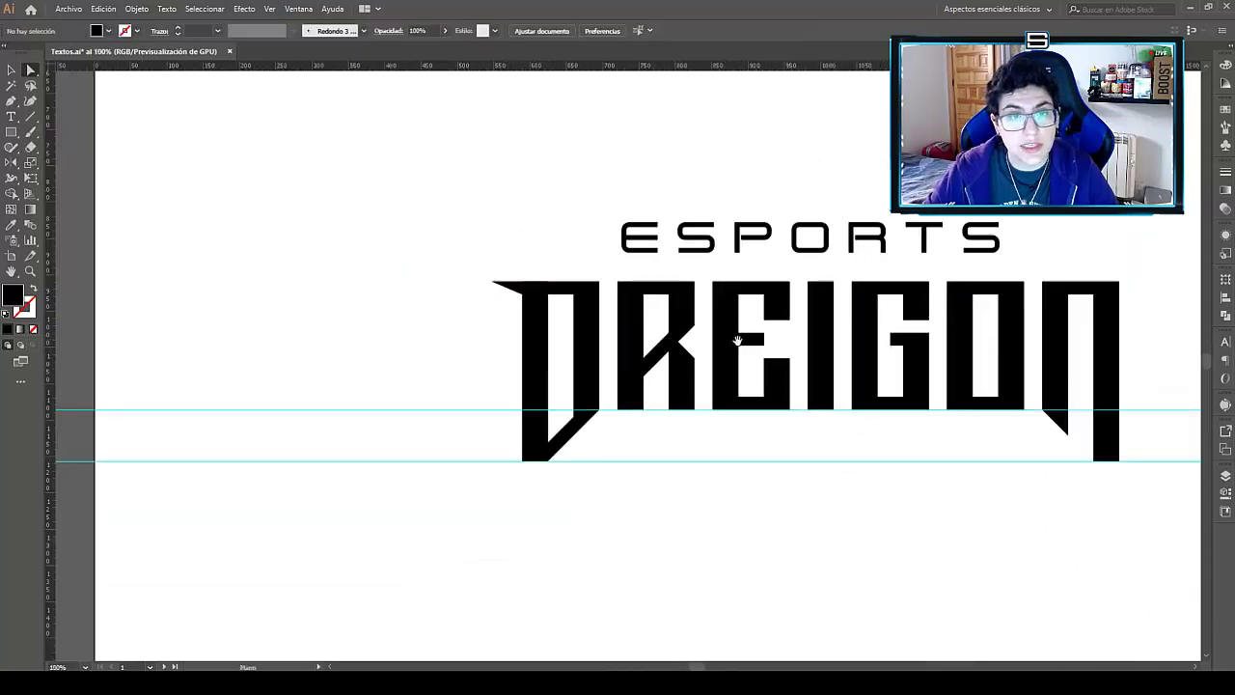
pyautogui.moveTo(737, 340); pyautogui.dragTo(533, 335)
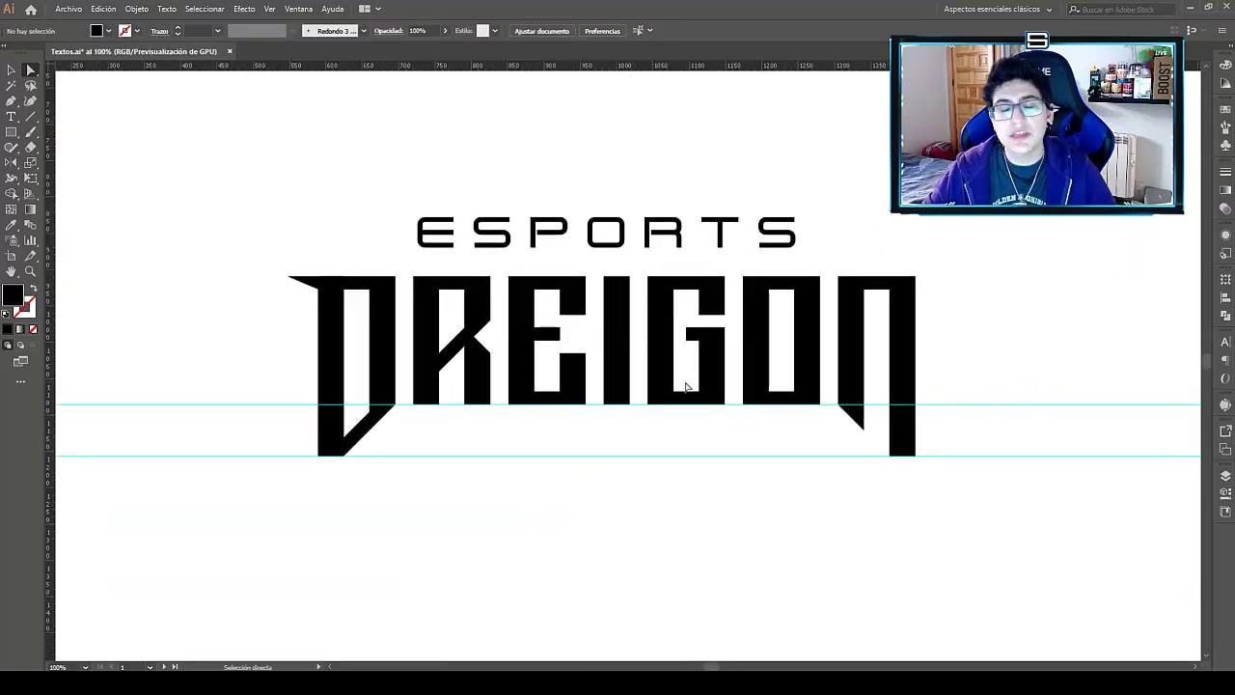
pyautogui.scroll(1, 656, 425)
pyautogui.scroll(1, 617, 347)
pyautogui.scroll(1, 593, 280)
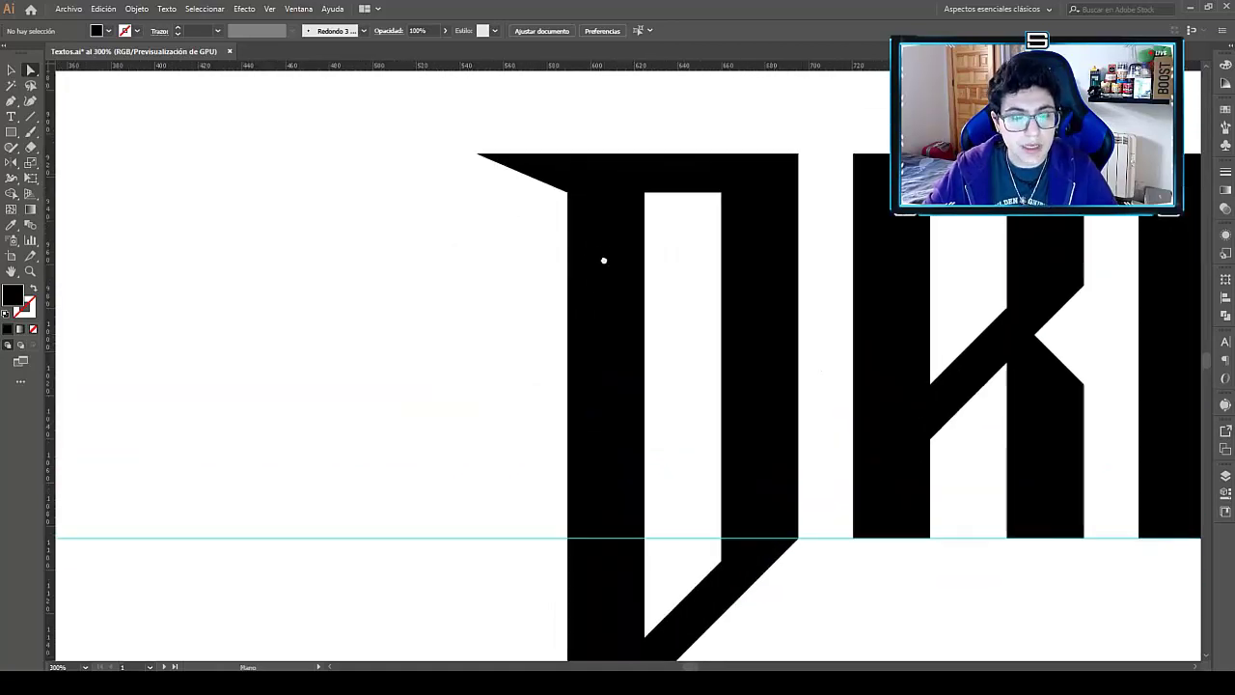
pyautogui.moveTo(604, 260); pyautogui.dragTo(663, 269)
pyautogui.scroll(-1, 428, 276)
pyautogui.scroll(-1, 455, 289)
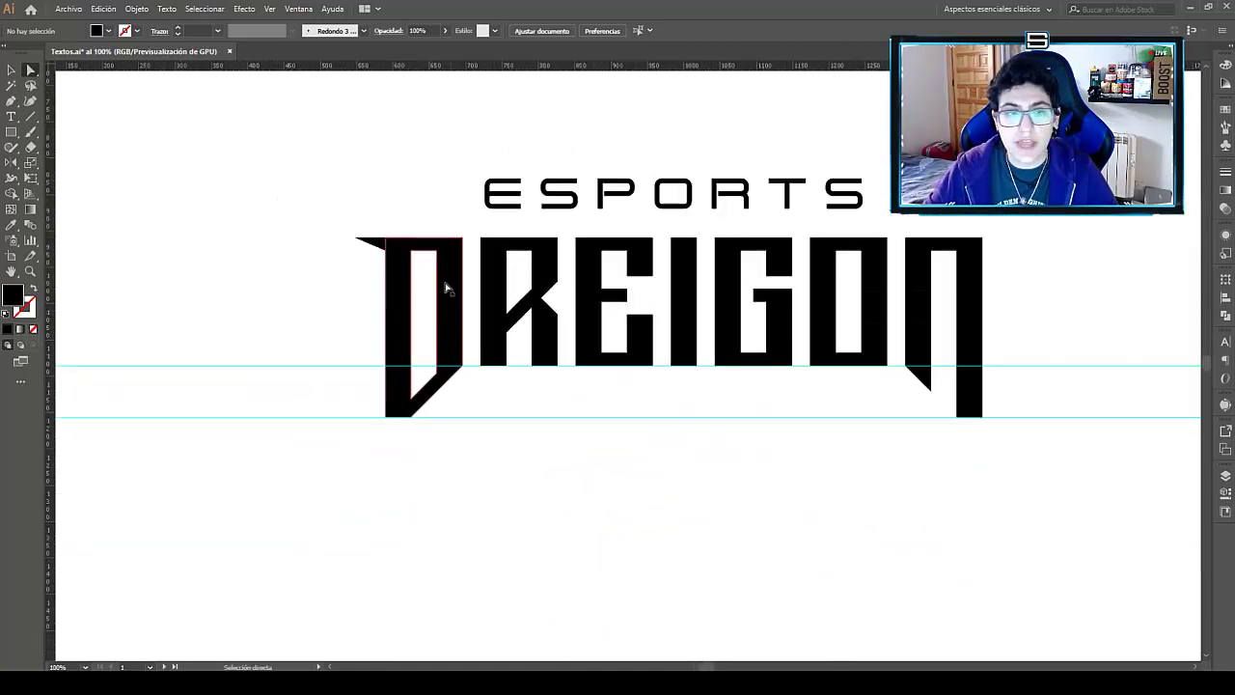
pyautogui.scroll(1, 372, 248)
pyautogui.scroll(1, 617, 231)
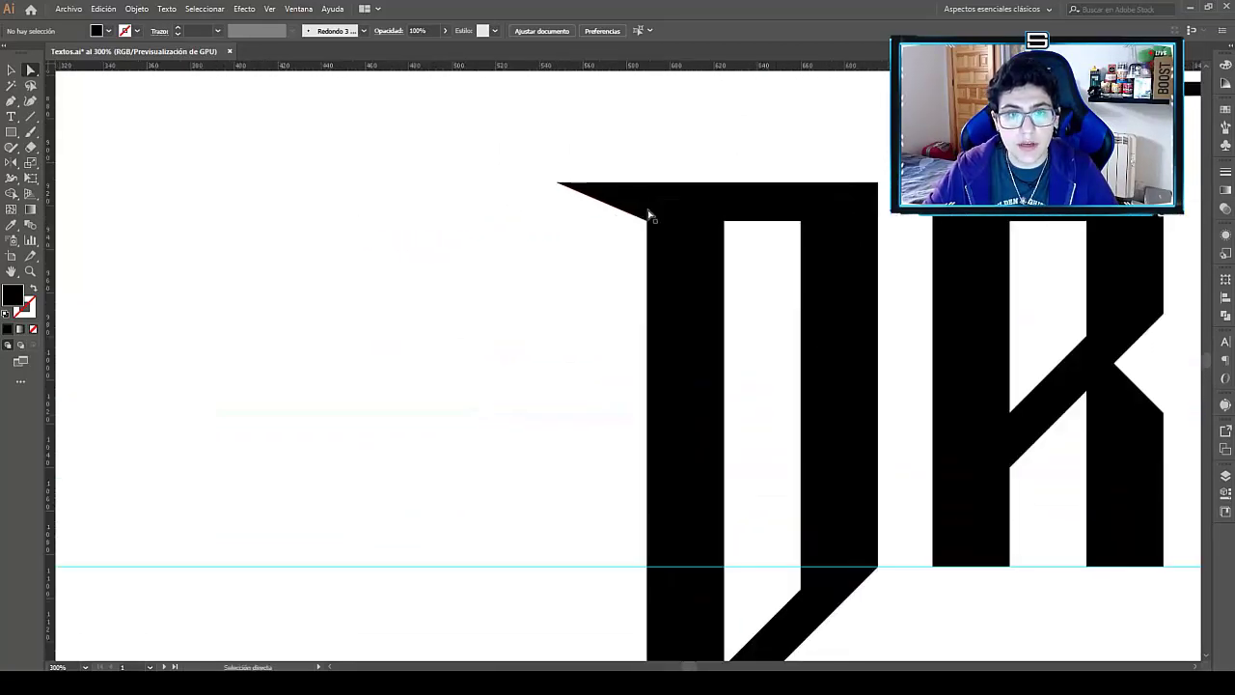
pyautogui.scroll(-3, 676, 242)
pyautogui.scroll(-1, 666, 482)
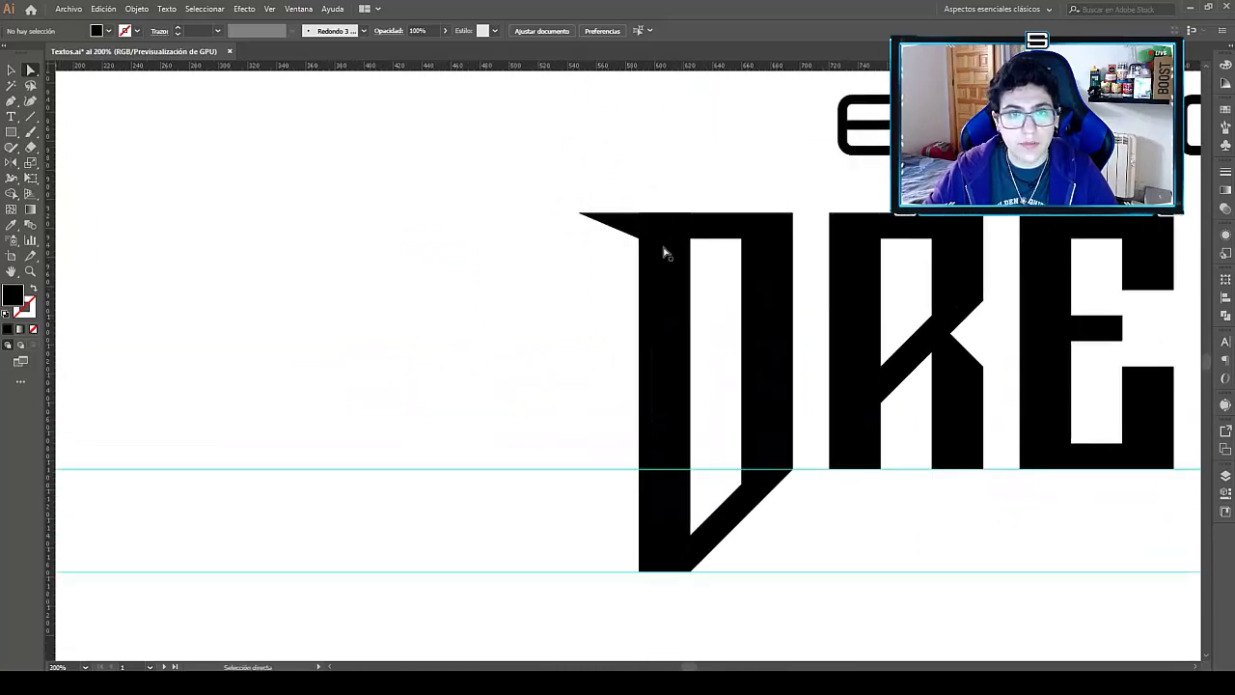
pyautogui.click(639, 228)
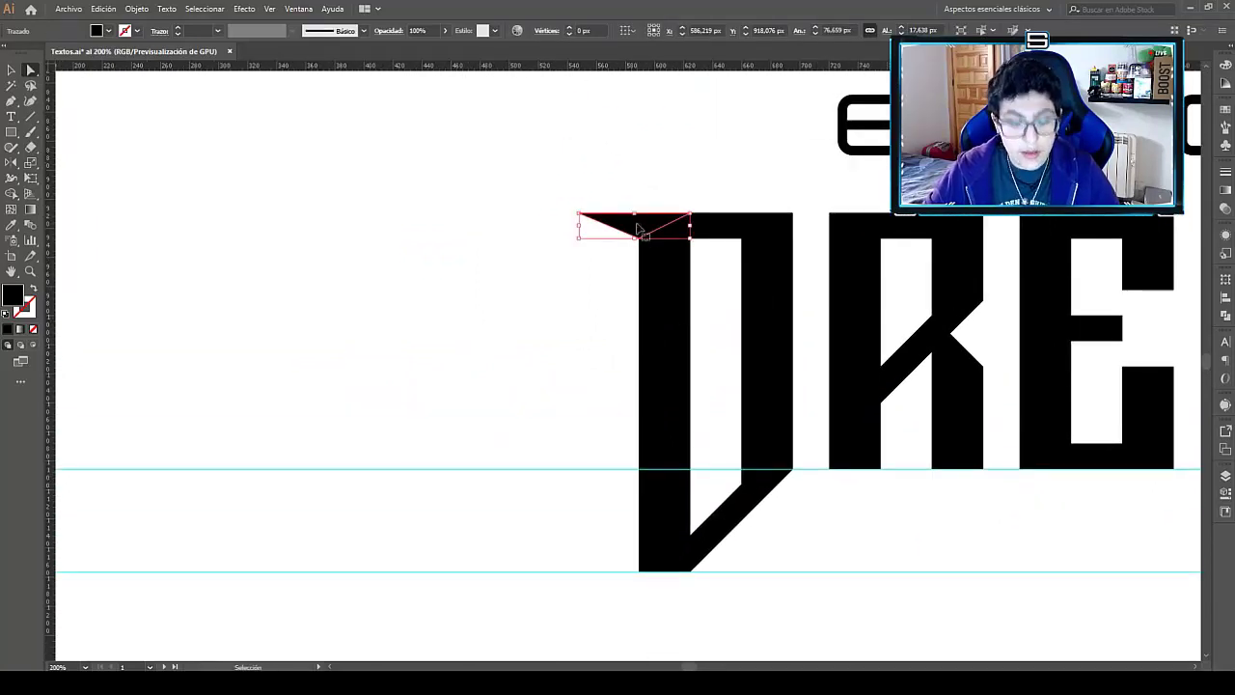
# Reflect the spike triangle across the horizontal axis via the Reflect dialog.
pyautogui.press('a')
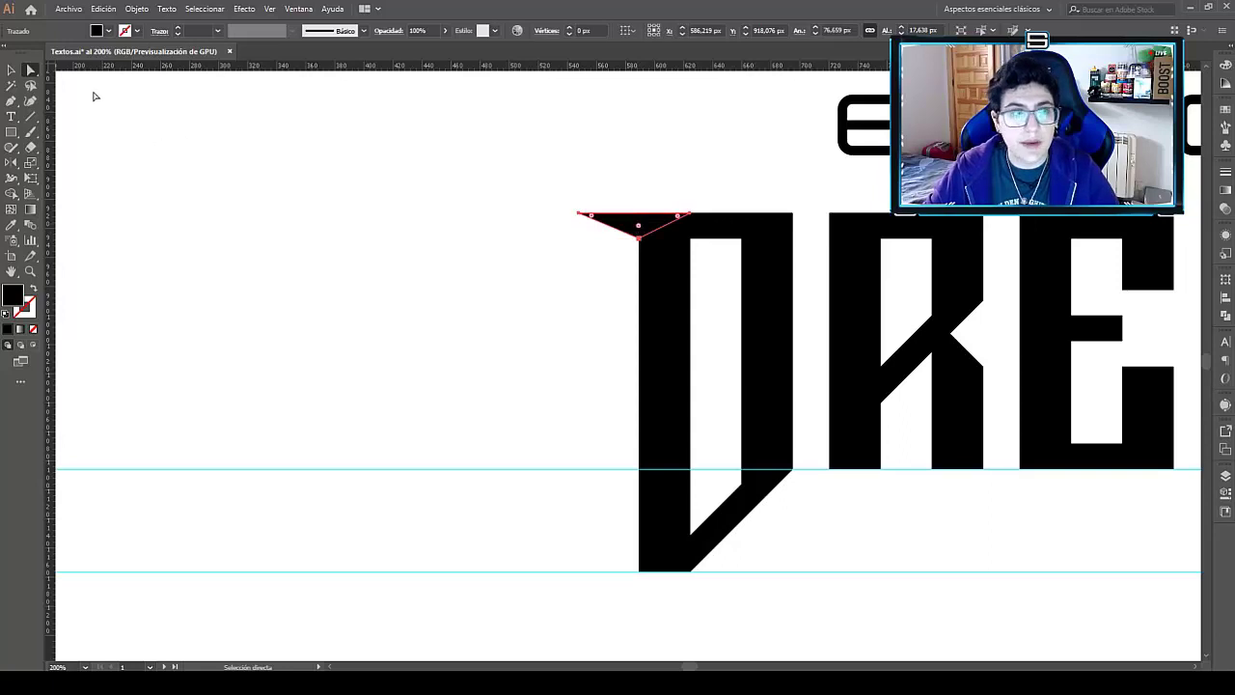
pyautogui.rightClick(628, 220)
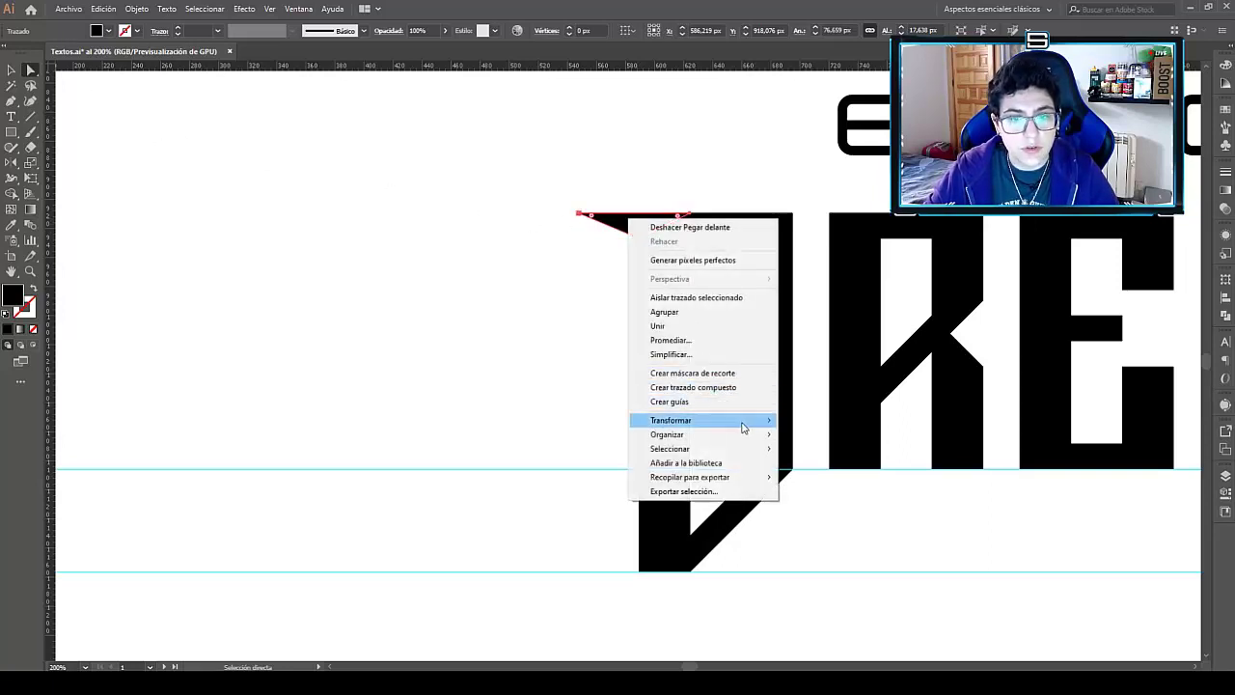
pyautogui.moveTo(670, 419)
pyautogui.click(857, 465)
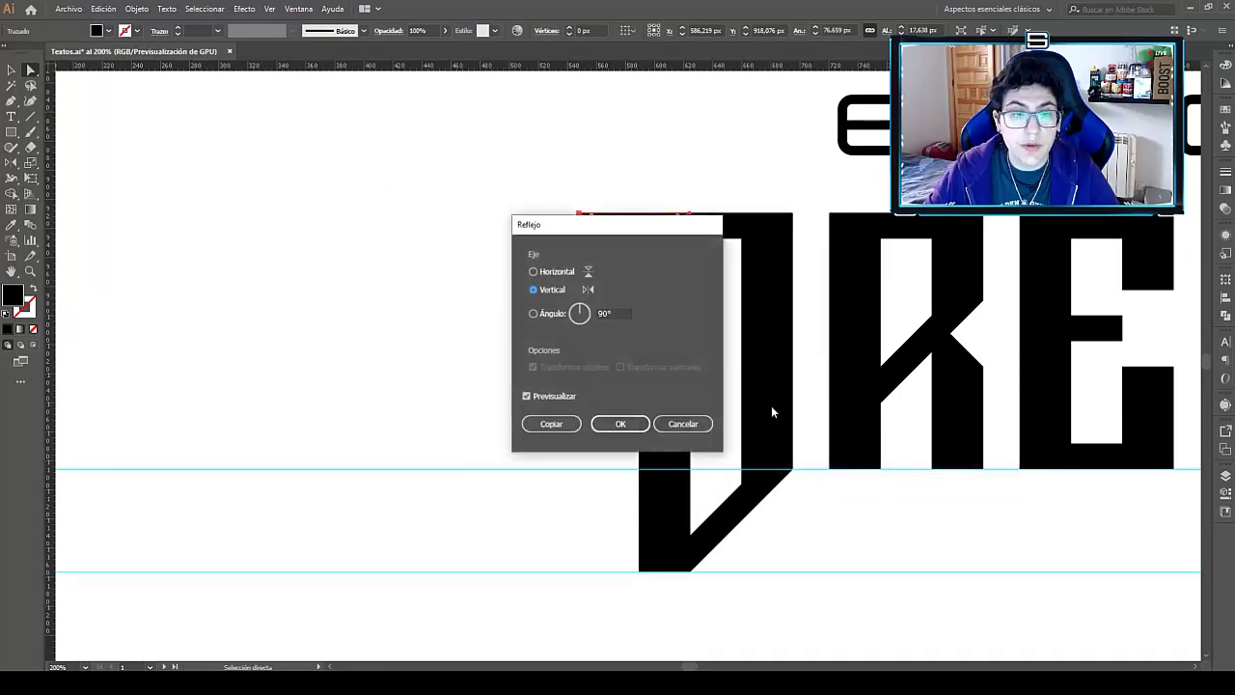
pyautogui.click(534, 272)
pyautogui.moveTo(625, 227); pyautogui.dragTo(345, 186)
pyautogui.click(339, 383)
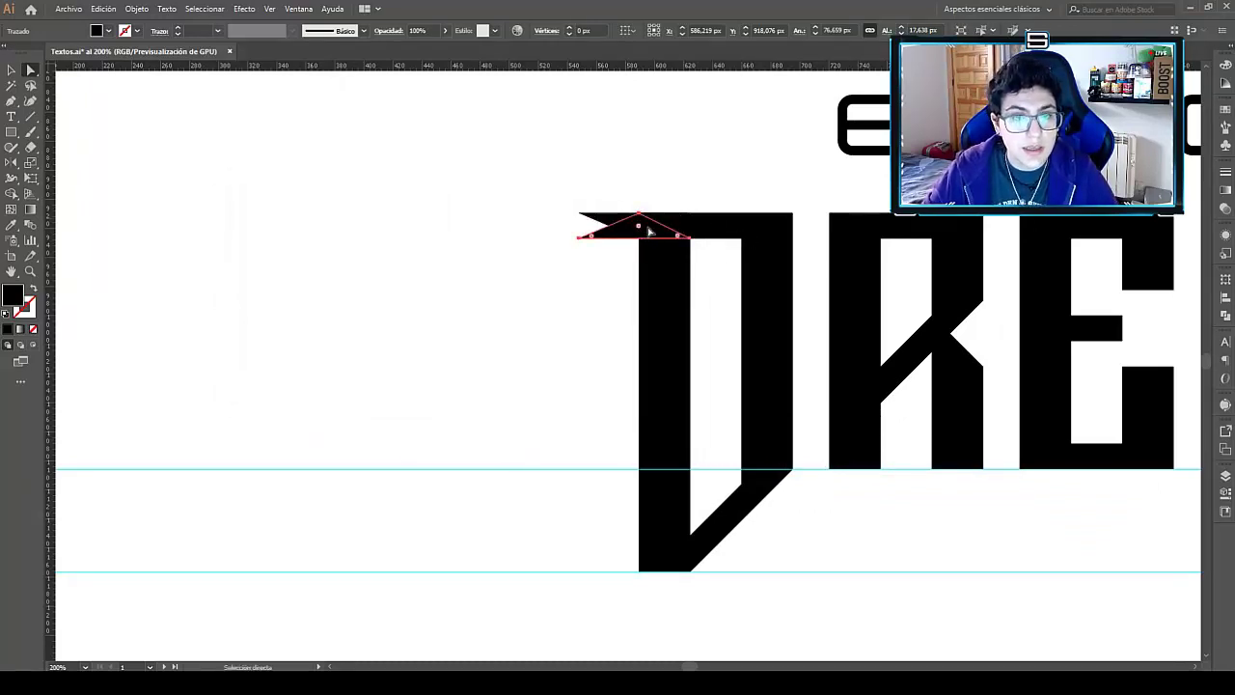
# Move the reflected spike straight down onto the bottom guide, then check at 100% and 150%.
pyautogui.moveTo(644, 226); pyautogui.dragTo(691, 564)
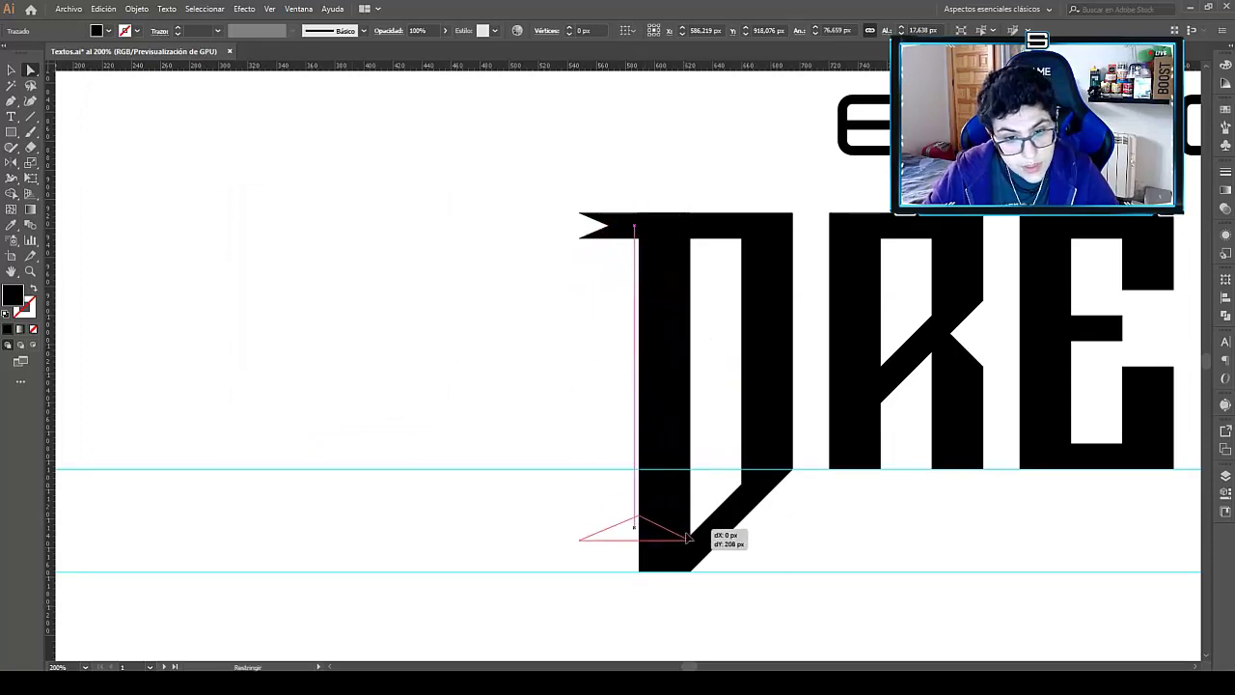
pyautogui.moveTo(691, 564); pyautogui.dragTo(695, 565)
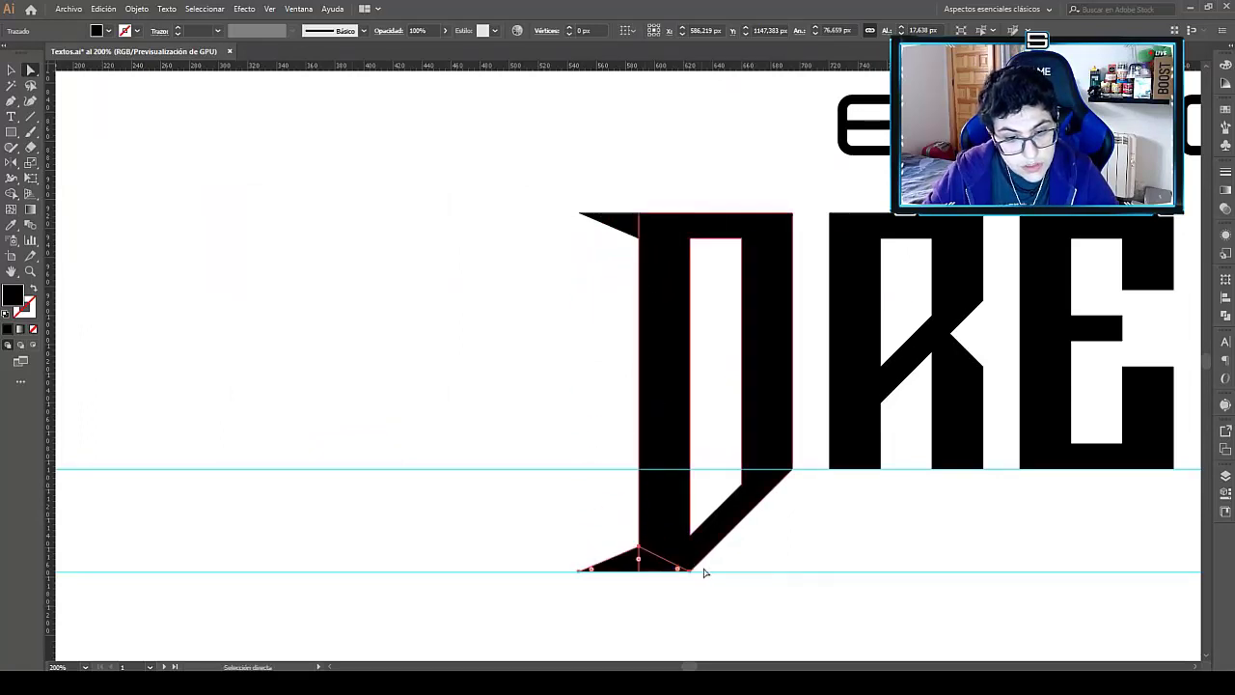
pyautogui.click(716, 580)
pyautogui.hscroll(3, 744, 584)
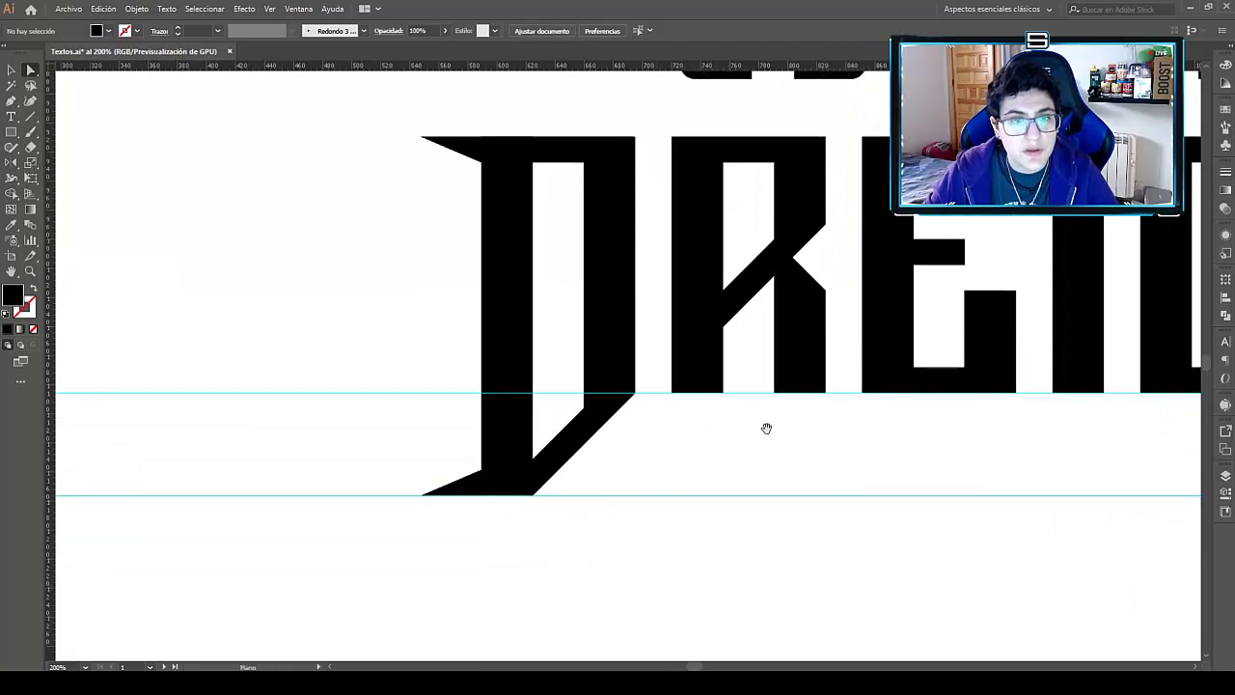
pyautogui.hscroll(4, 766, 427)
pyautogui.keyDown('alt'); pyautogui.click(579, 401); pyautogui.keyUp('alt')
pyautogui.keyDown('alt'); pyautogui.click(531, 372); pyautogui.keyUp('alt')
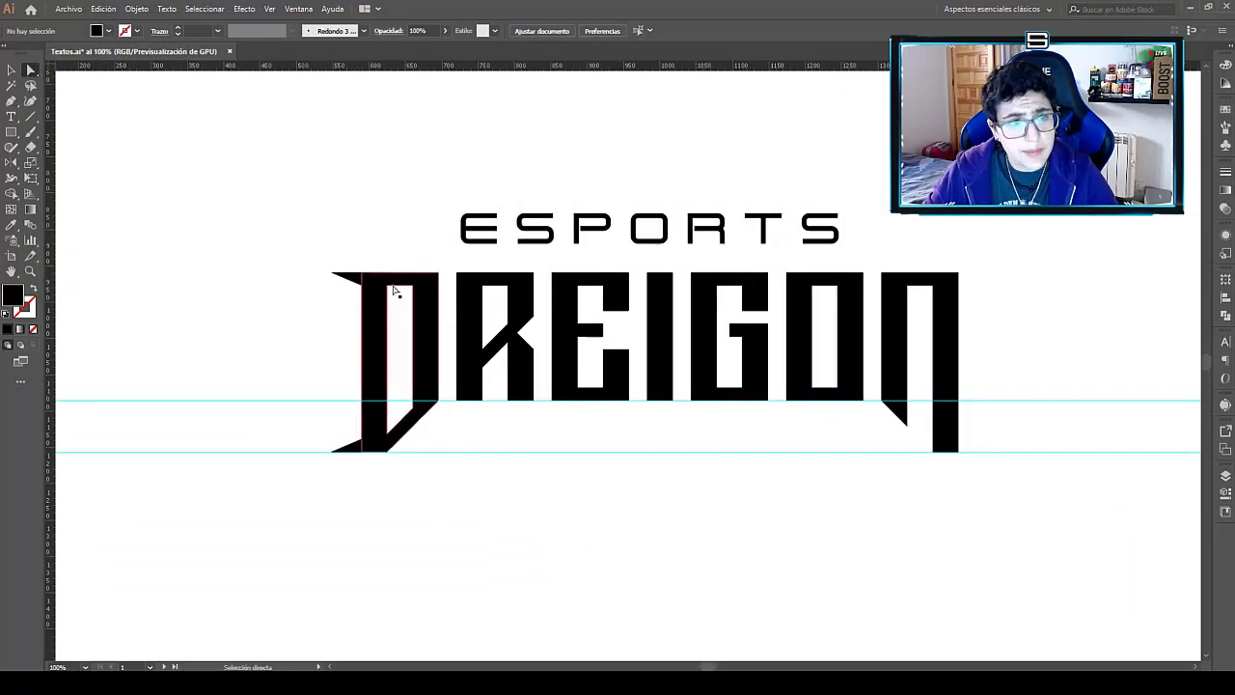
pyautogui.click(393, 357)
pyautogui.hscroll(1, 295, 350)
pyautogui.press('a')
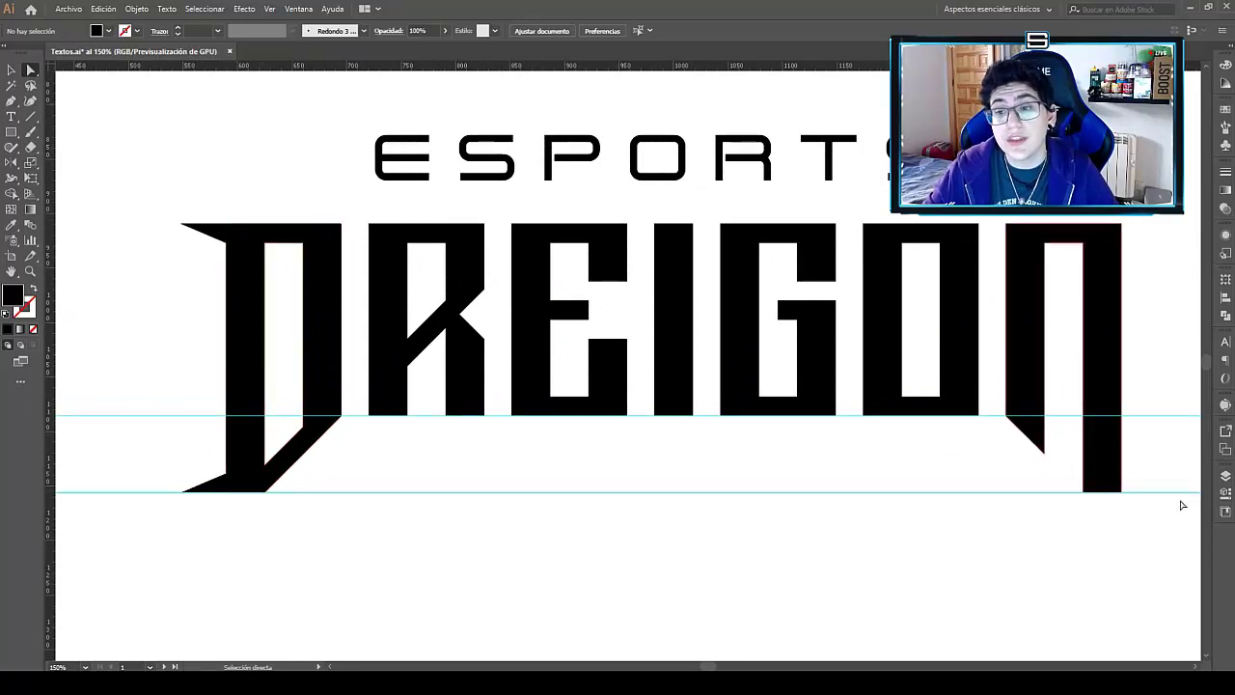
# Reflect both D spikes across a vertical axis and Alt-drag copies toward the N's right edge.
pyautogui.click(224, 491)
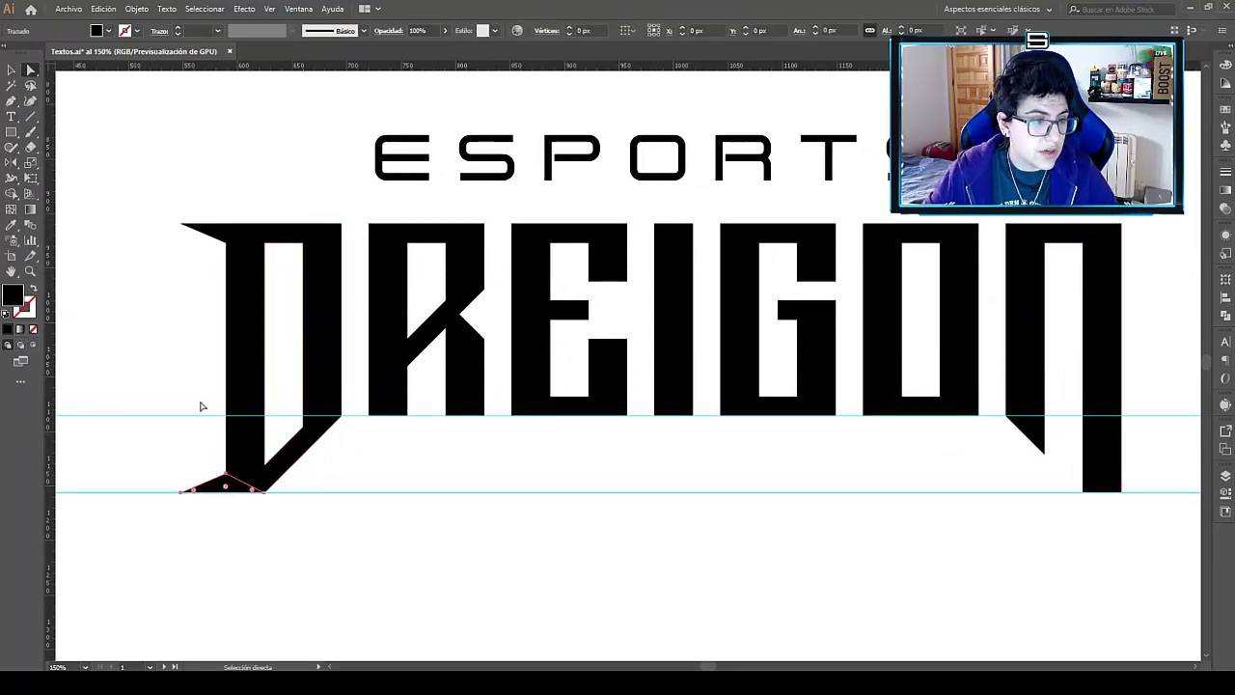
pyautogui.click(220, 235)
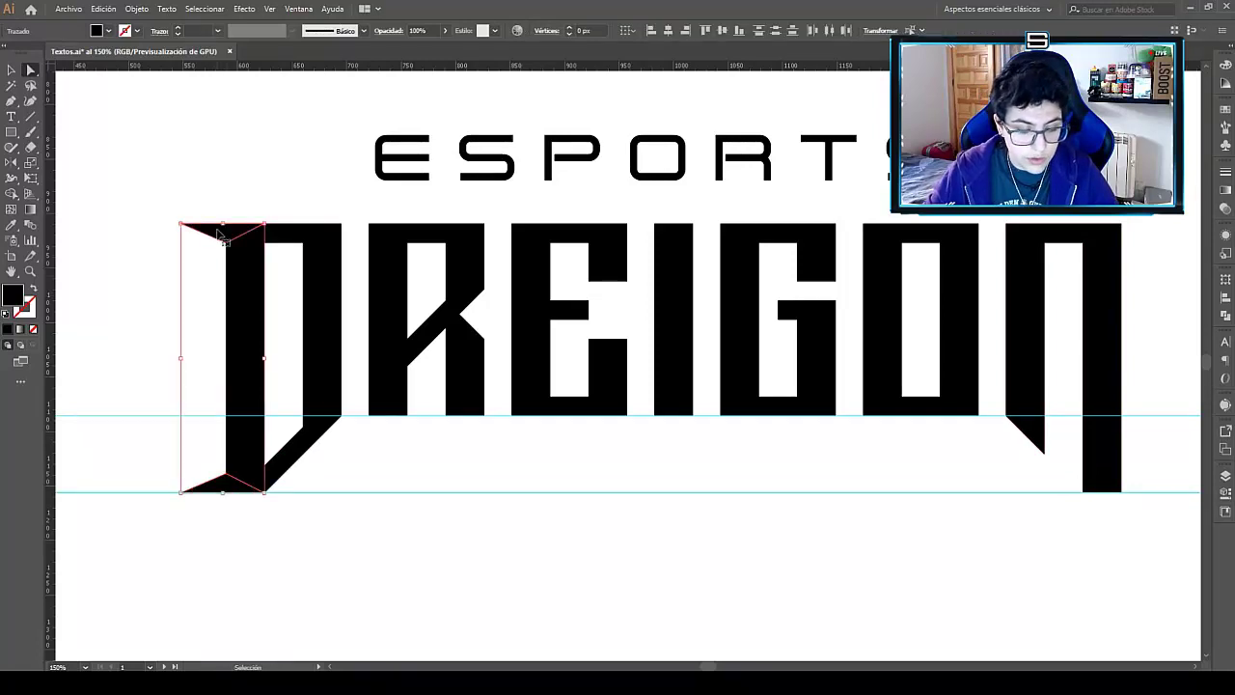
pyautogui.press('a')
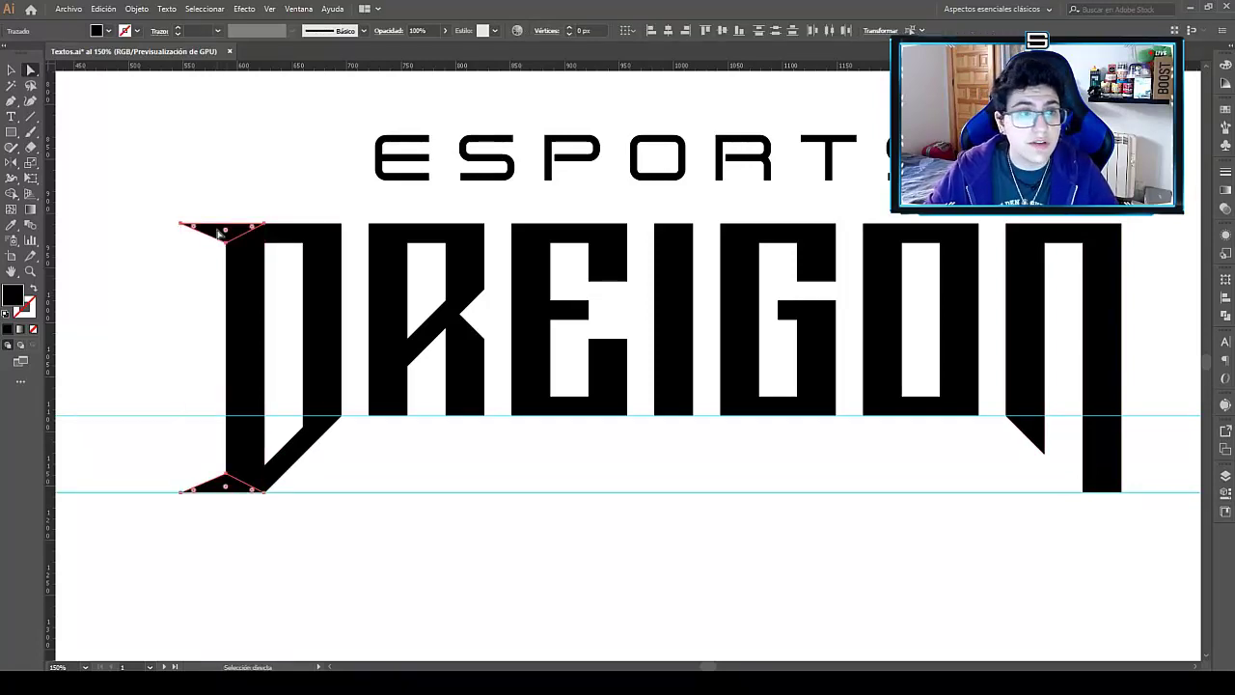
pyautogui.rightClick(219, 232)
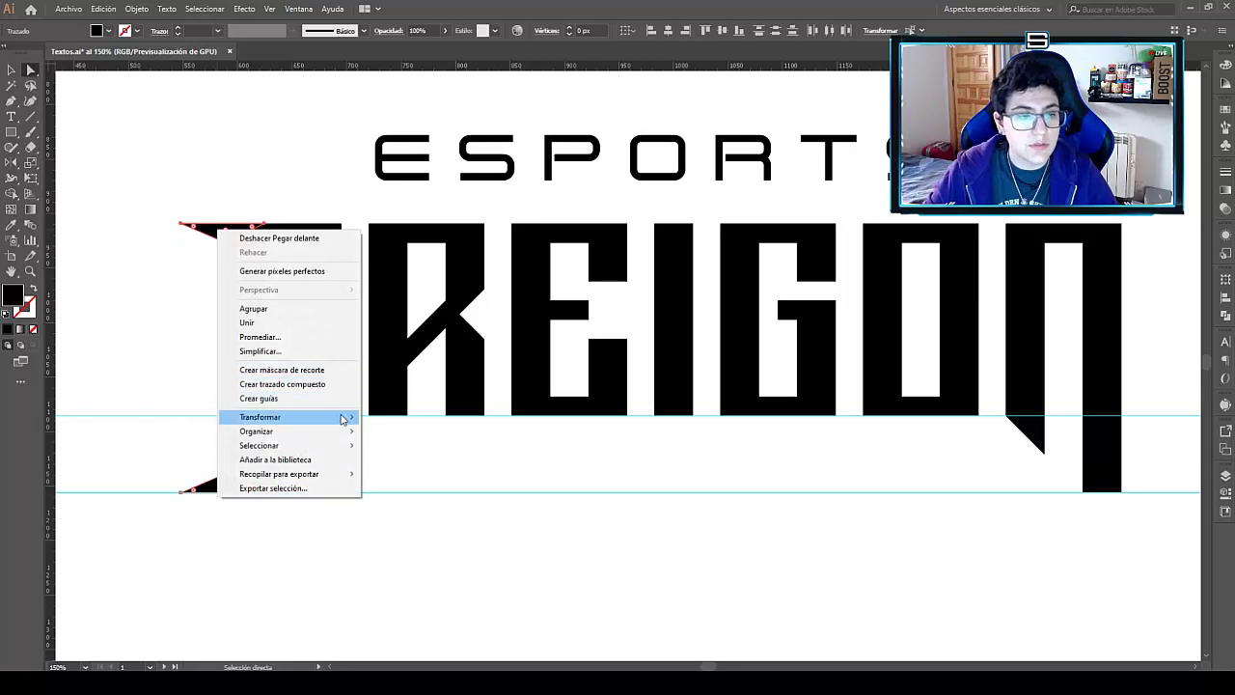
pyautogui.click(444, 464)
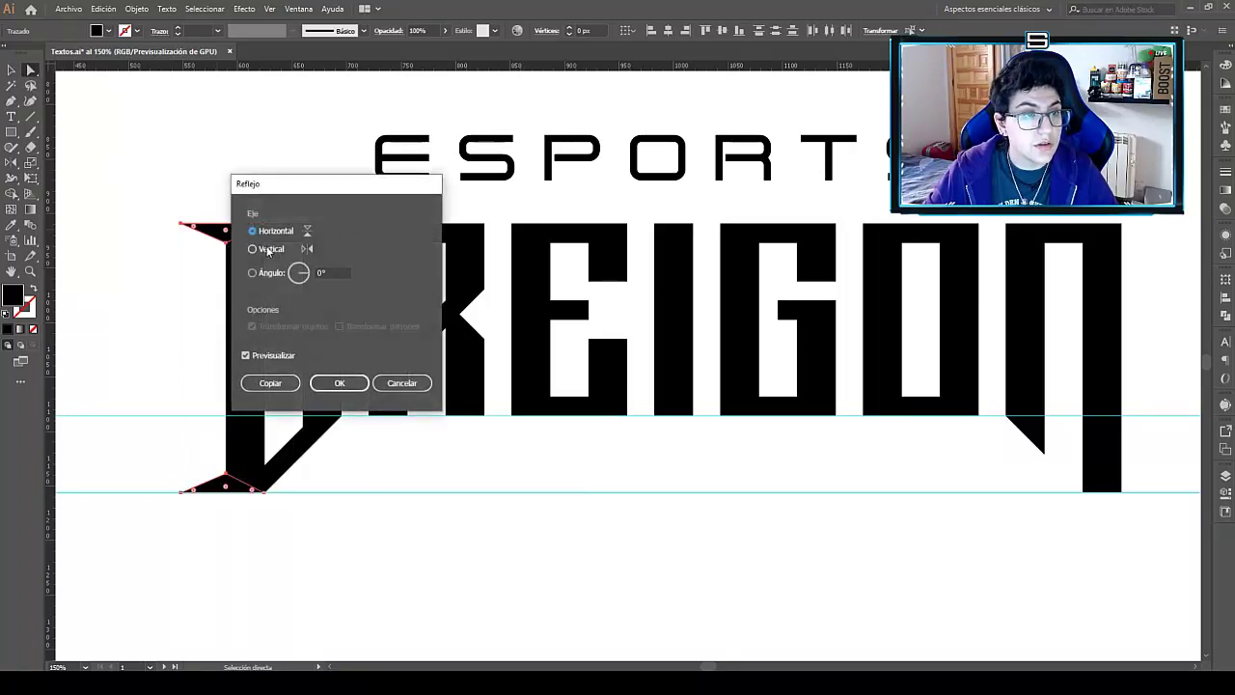
pyautogui.click(268, 250)
pyautogui.click(328, 383)
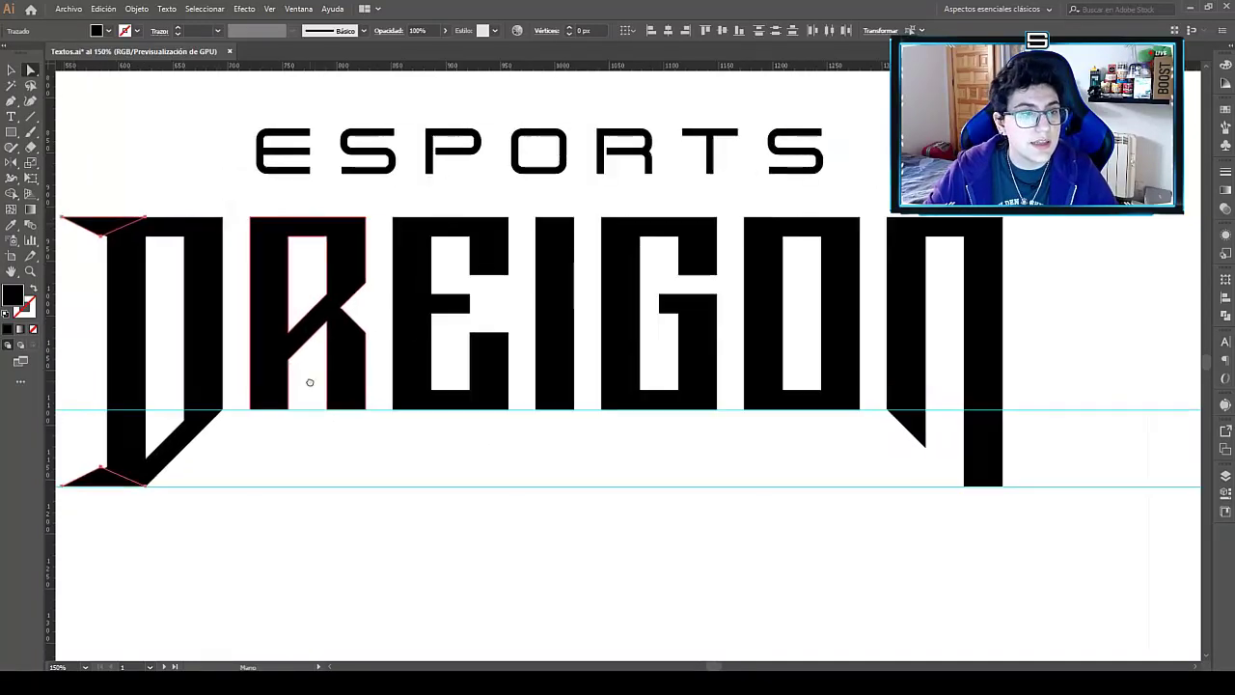
pyautogui.click(104, 225)
pyautogui.moveTo(113, 224); pyautogui.dragTo(1012, 242)
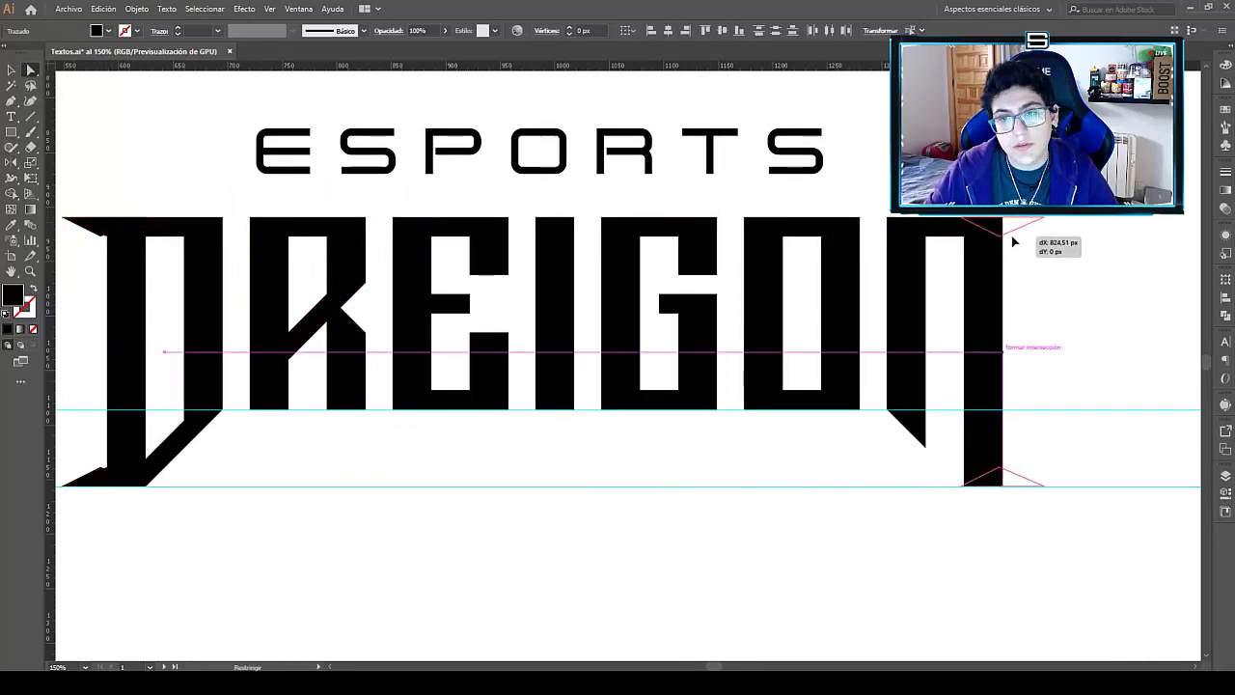
# Place the spike copies on the N's right edge and snap their corners to the letter edge.
pyautogui.moveTo(1013, 242); pyautogui.dragTo(1014, 242)
pyautogui.scroll(5, 1001, 499)
pyautogui.scroll(3, 959, 463)
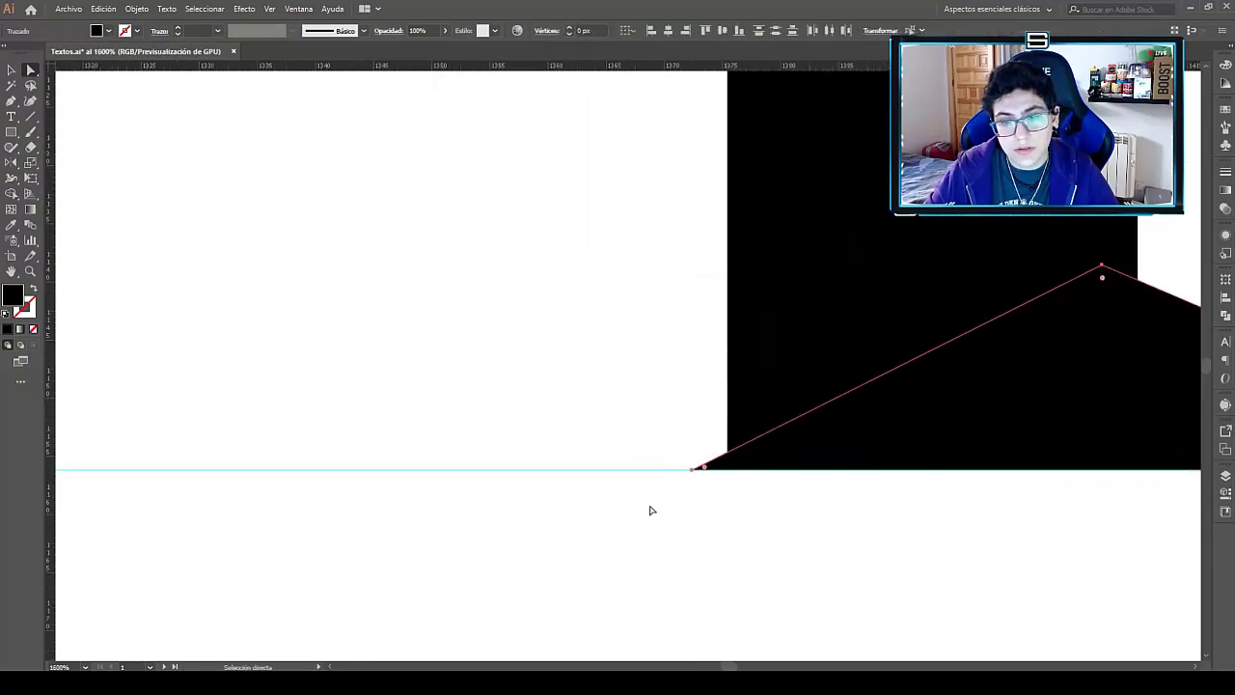
pyautogui.moveTo(694, 471); pyautogui.dragTo(732, 469)
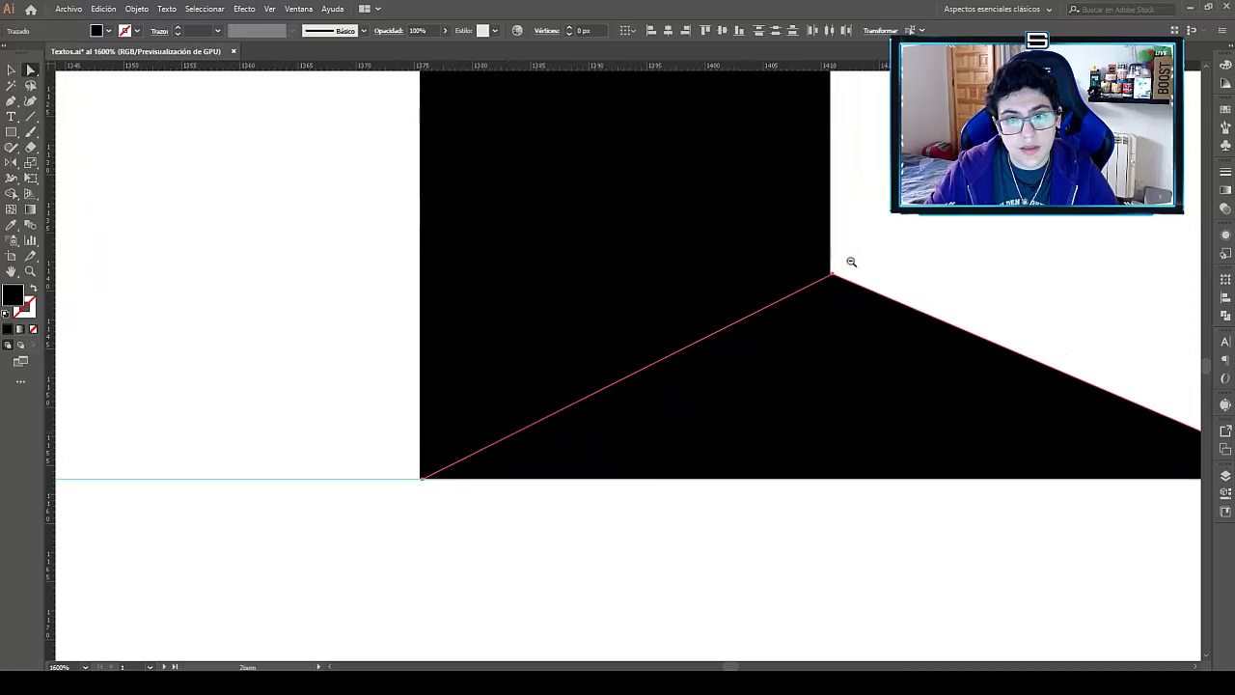
pyautogui.scroll(4, 849, 264)
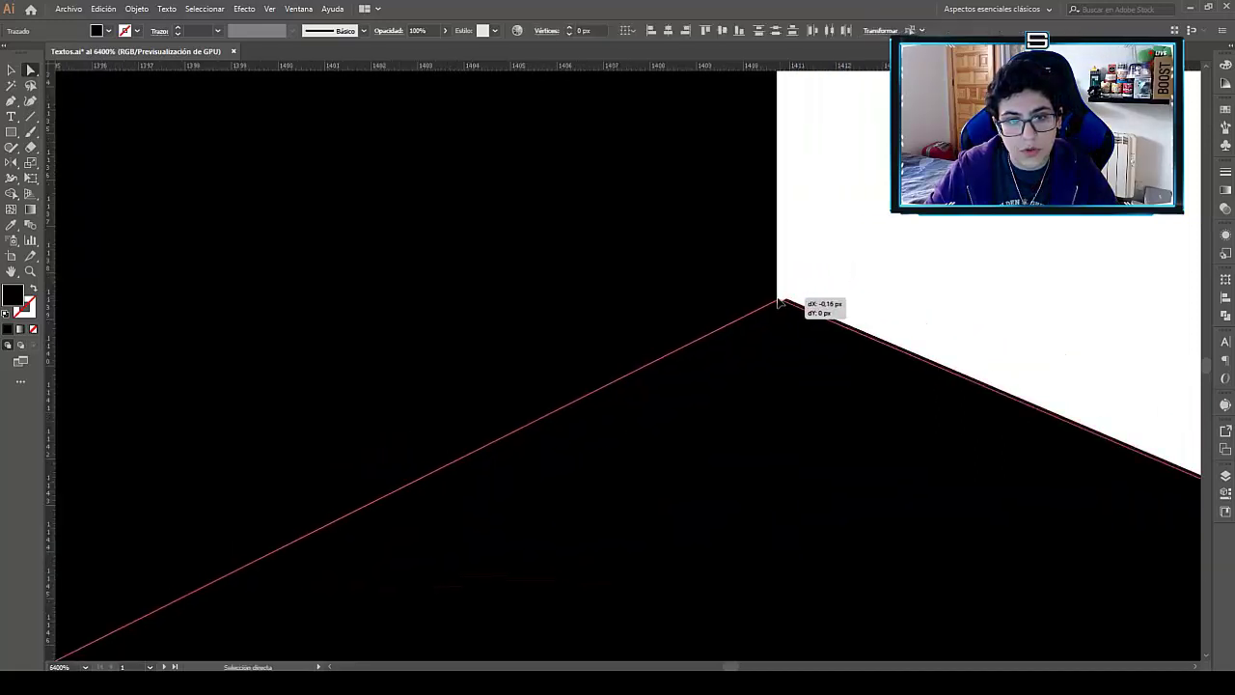
pyautogui.moveTo(786, 299); pyautogui.dragTo(777, 300)
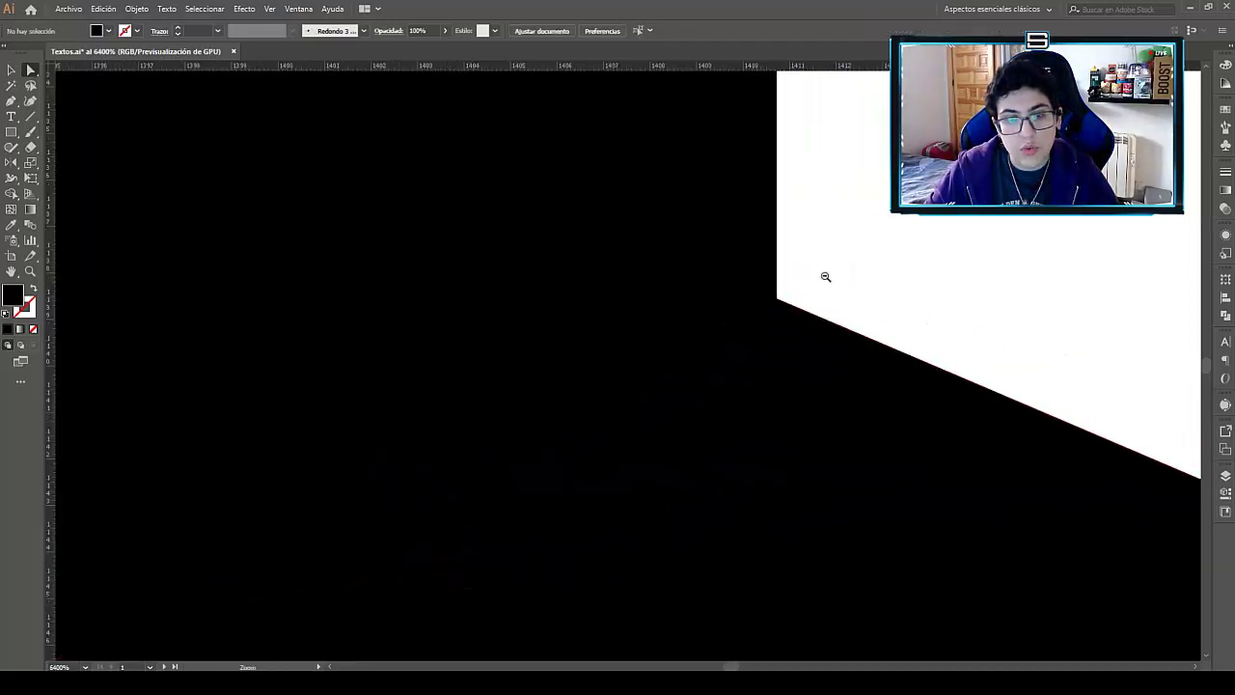
pyautogui.scroll(-10, 826, 277)
pyautogui.scroll(3, 726, 263)
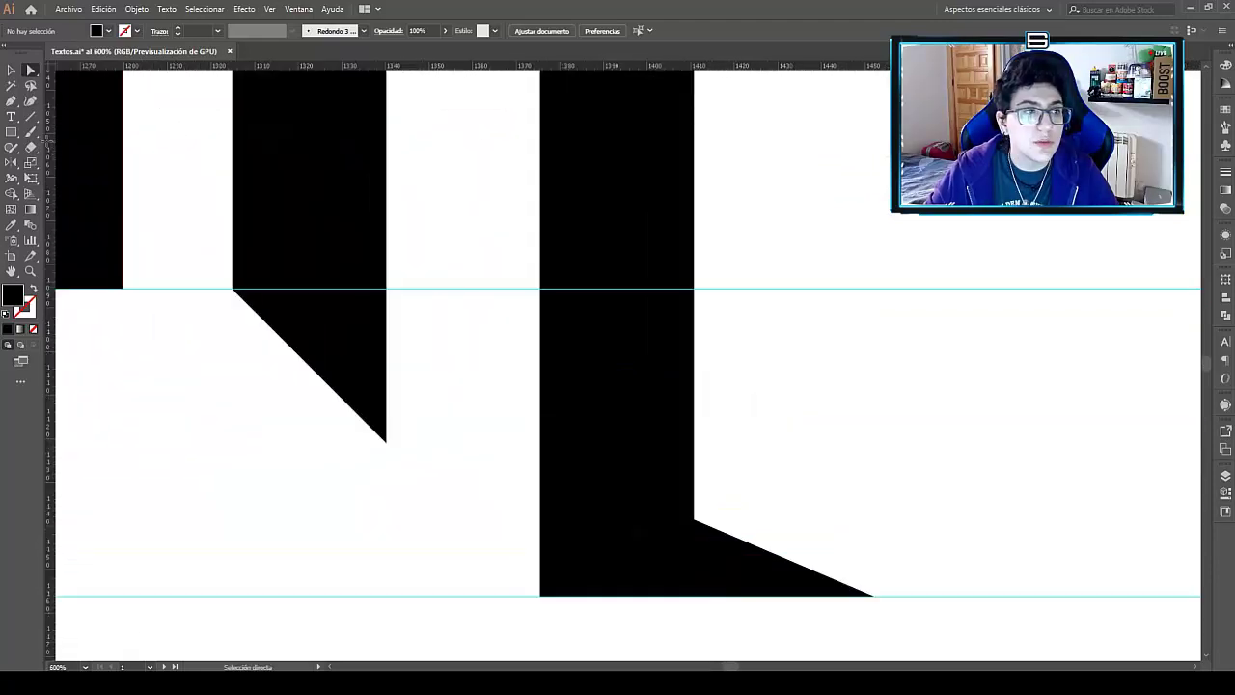
# Select the spike path at the N's corner, then zoom out and recentre the logo.
pyautogui.click(698, 585)
pyautogui.scroll(4, 701, 422)
pyautogui.scroll(2, 689, 338)
pyautogui.scroll(2, 584, 140)
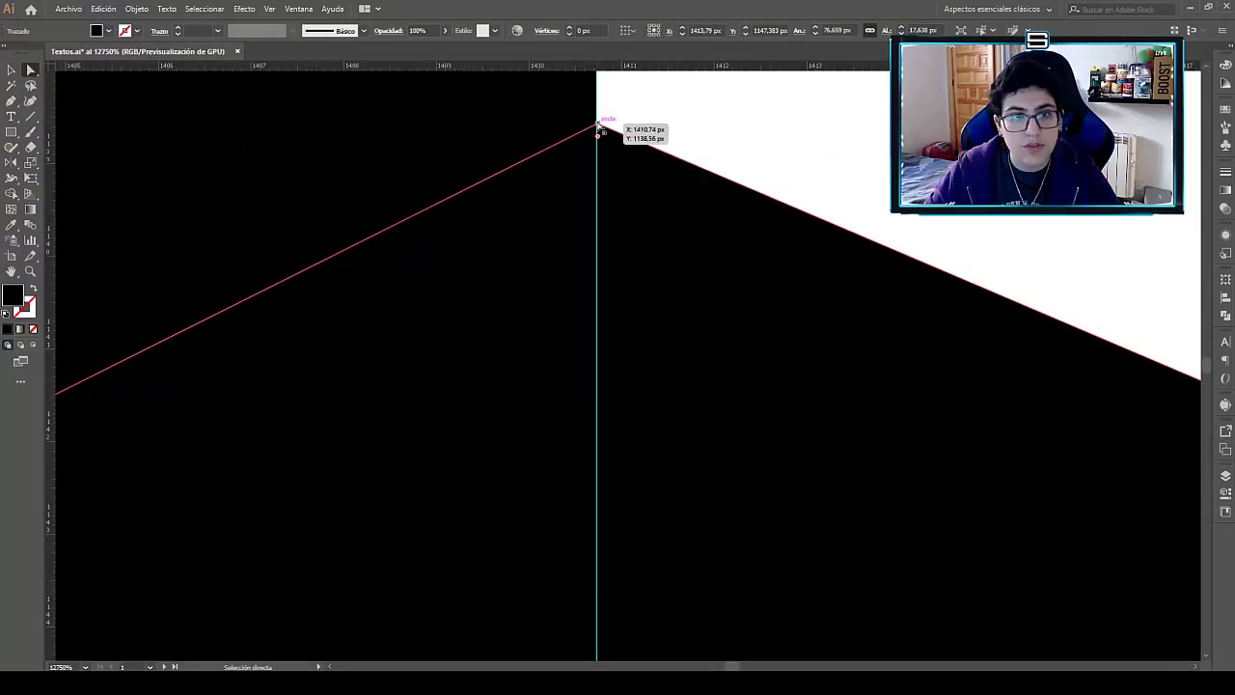
pyautogui.scroll(-5, 716, 241)
pyautogui.scroll(-3, 719, 259)
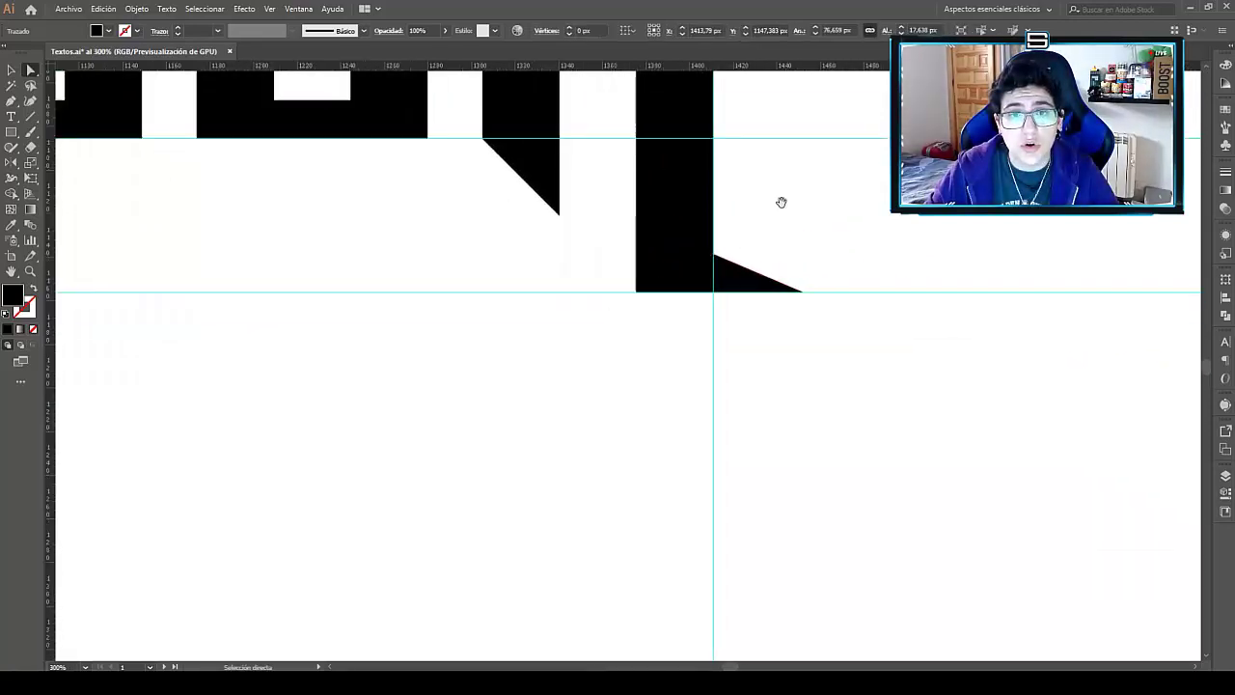
pyautogui.scroll(-3, 779, 200)
pyautogui.scroll(-3, 863, 356)
pyautogui.moveTo(732, 424); pyautogui.dragTo(821, 425)
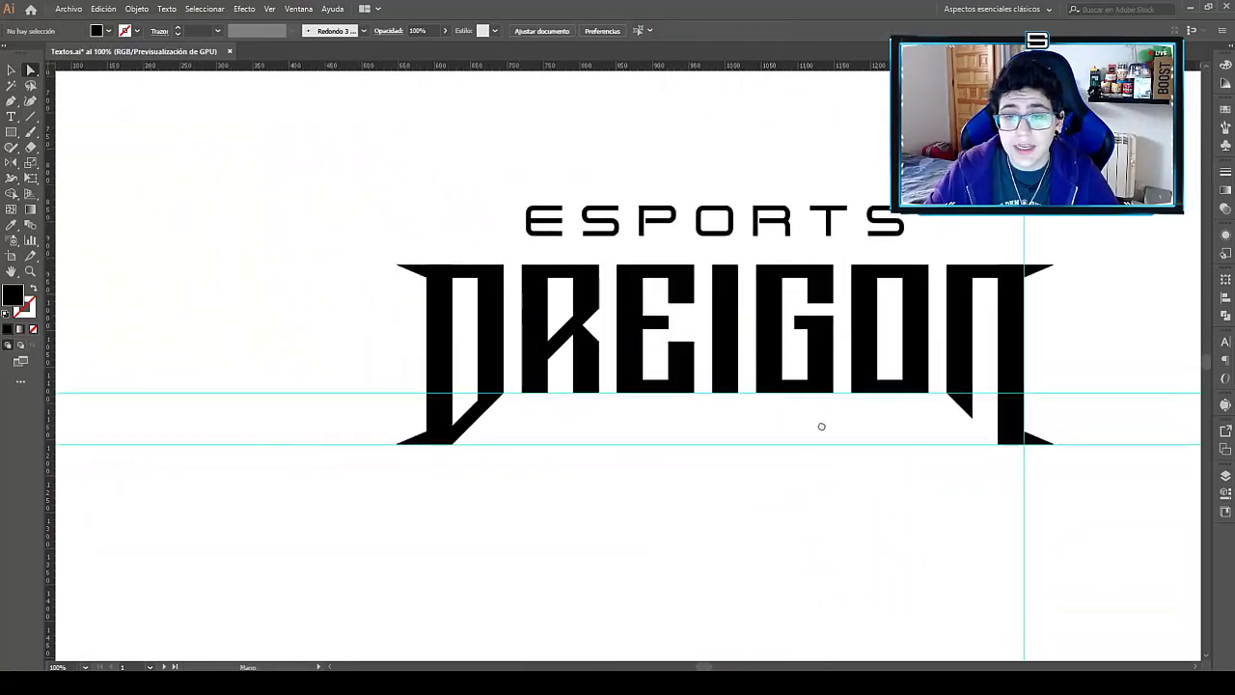
pyautogui.moveTo(882, 399); pyautogui.dragTo(840, 400)
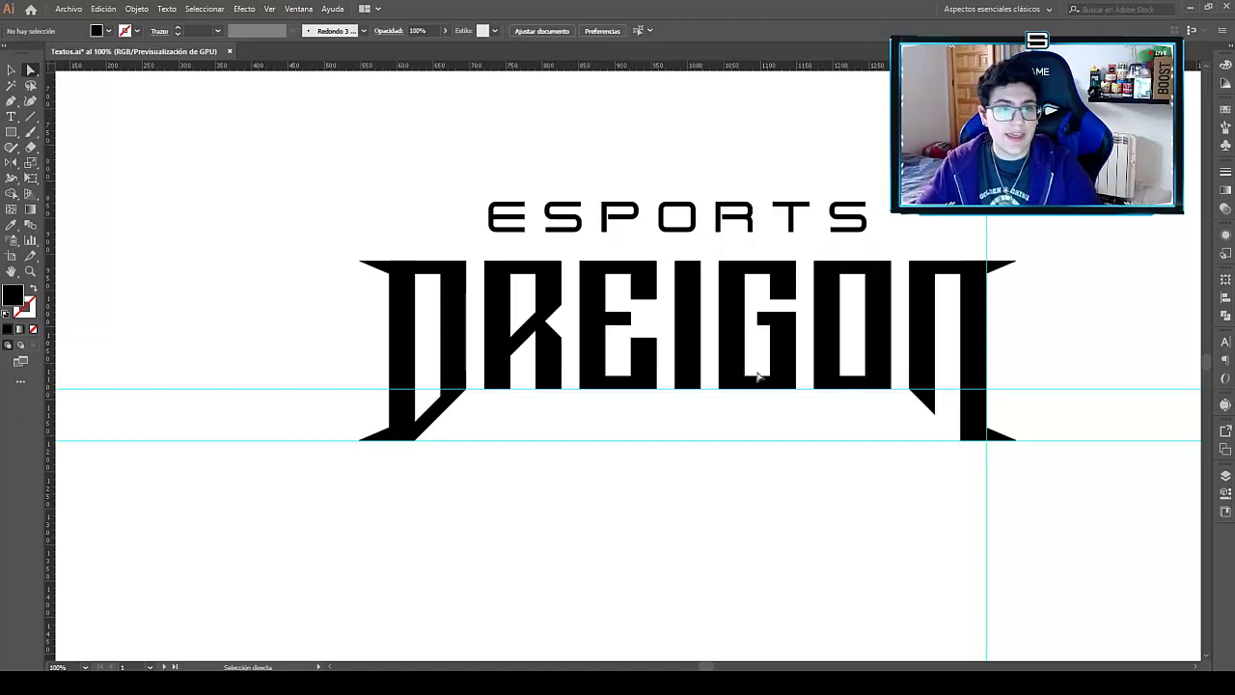
pyautogui.scroll(2, 403, 252)
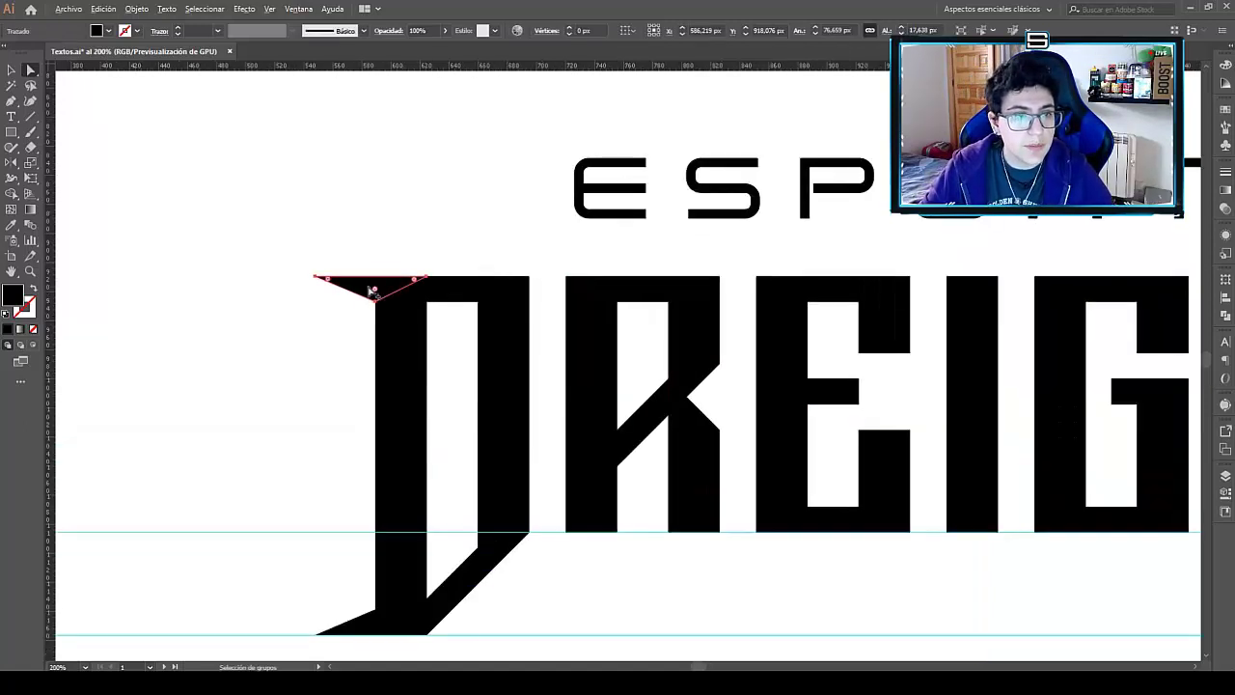
# Copy the spike triangle onto the tops of R, I and the remaining letters, then select all DREIGON pieces.
pyautogui.moveTo(366, 289)
pyautogui.keyDown('alt'); pyautogui.mouseDown()
pyautogui.moveTo(773, 300)
pyautogui.moveTo(712, 306)
pyautogui.mouseUp(); pyautogui.keyUp('alt')
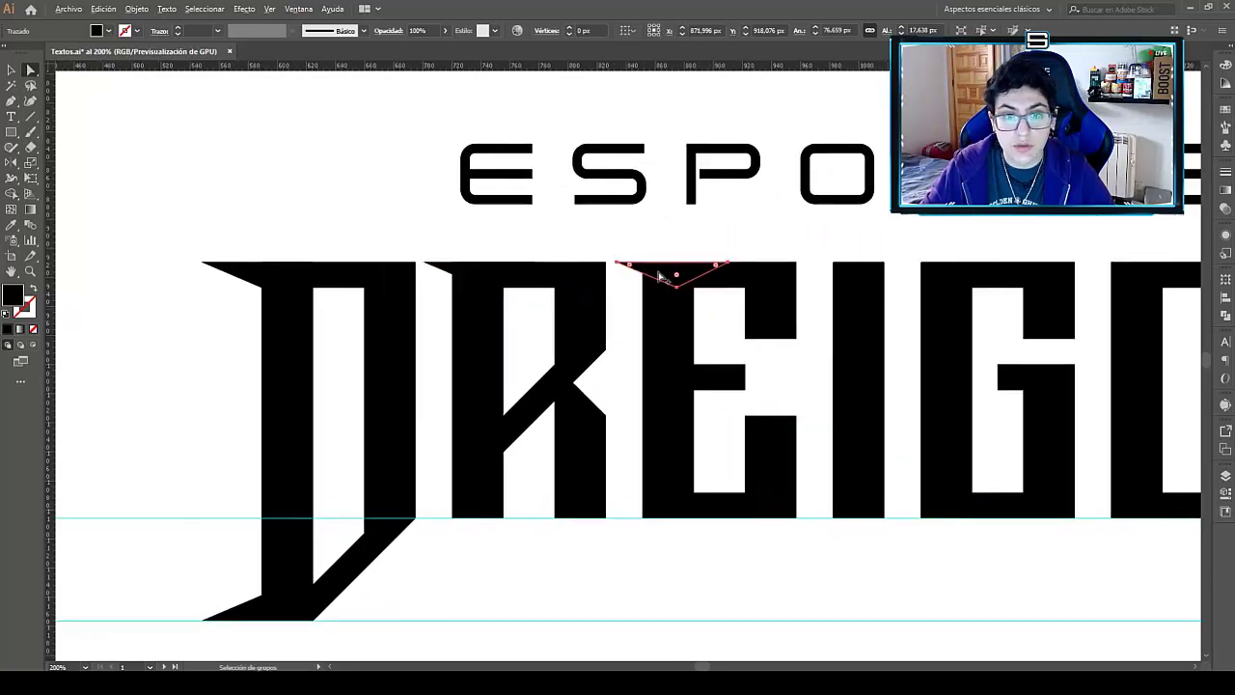
pyautogui.moveTo(656, 274)
pyautogui.keyDown('alt'); pyautogui.keyDown('shift'); pyautogui.mouseDown()
pyautogui.moveTo(842, 284)
pyautogui.moveTo(738, 274)
pyautogui.moveTo(830, 275)
pyautogui.moveTo(606, 308)
pyautogui.moveTo(810, 308)
pyautogui.mouseUp(); pyautogui.keyUp('shift'); pyautogui.keyUp('alt')
pyautogui.hotkey('ctrl', '1')
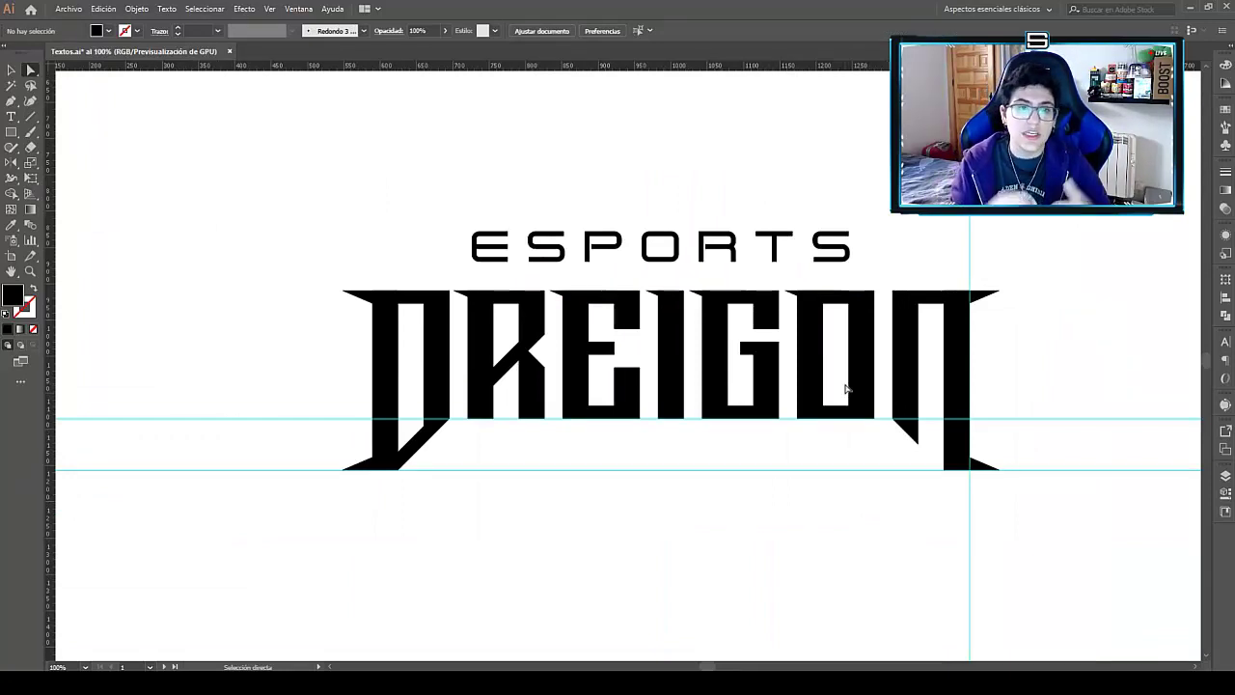
pyautogui.moveTo(1116, 532)
pyautogui.mouseDown()
pyautogui.moveTo(376, 289)
pyautogui.moveTo(260, 275)
pyautogui.mouseUp()
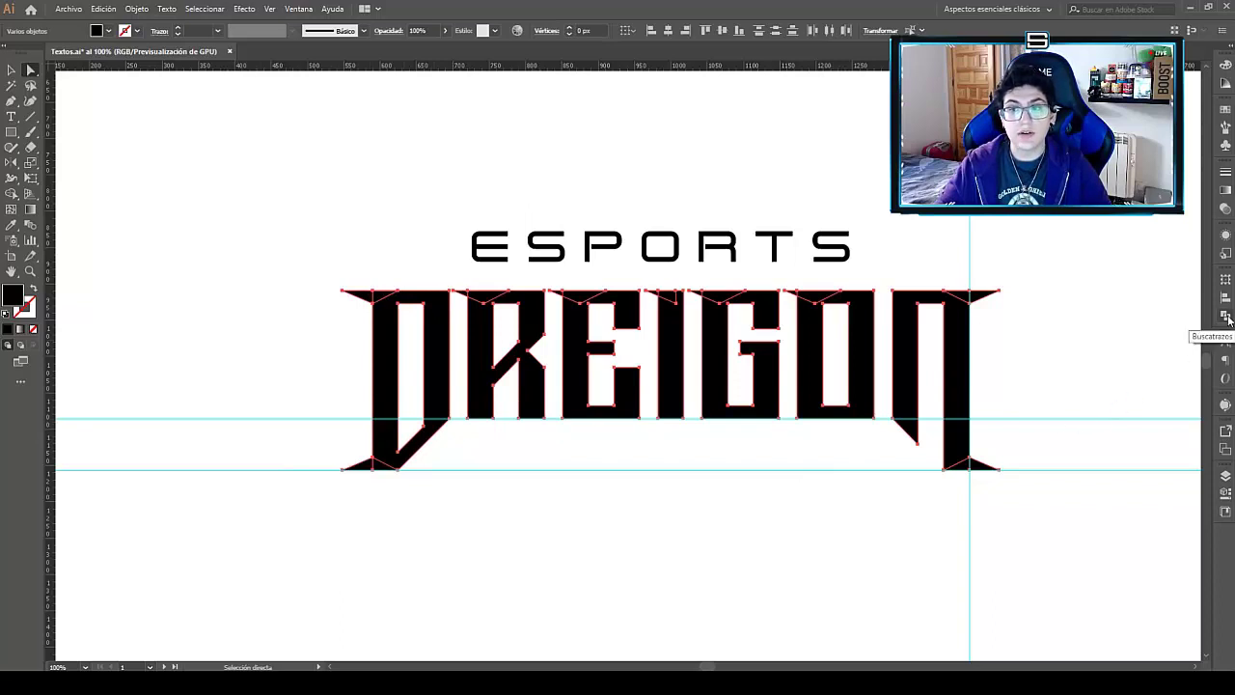
# Merge all the DREIGON letter pieces into one combined shape.
pyautogui.click(1226, 317)
pyautogui.click(298, 7)
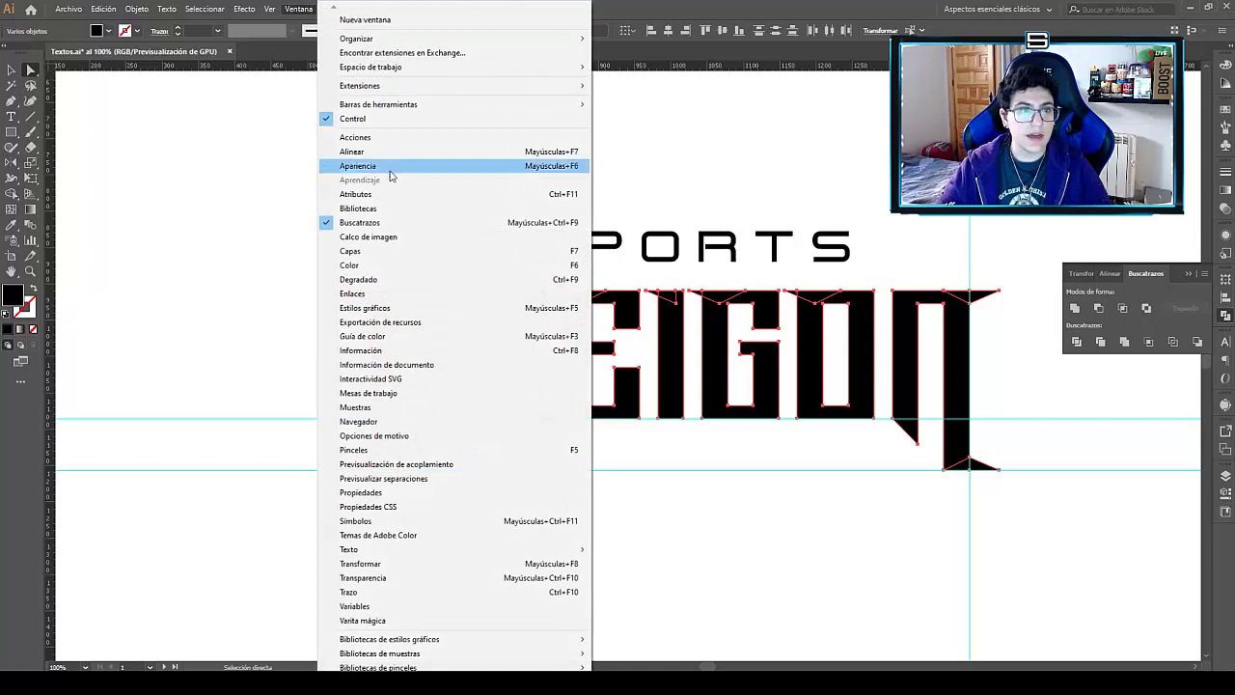
pyautogui.click(1077, 314)
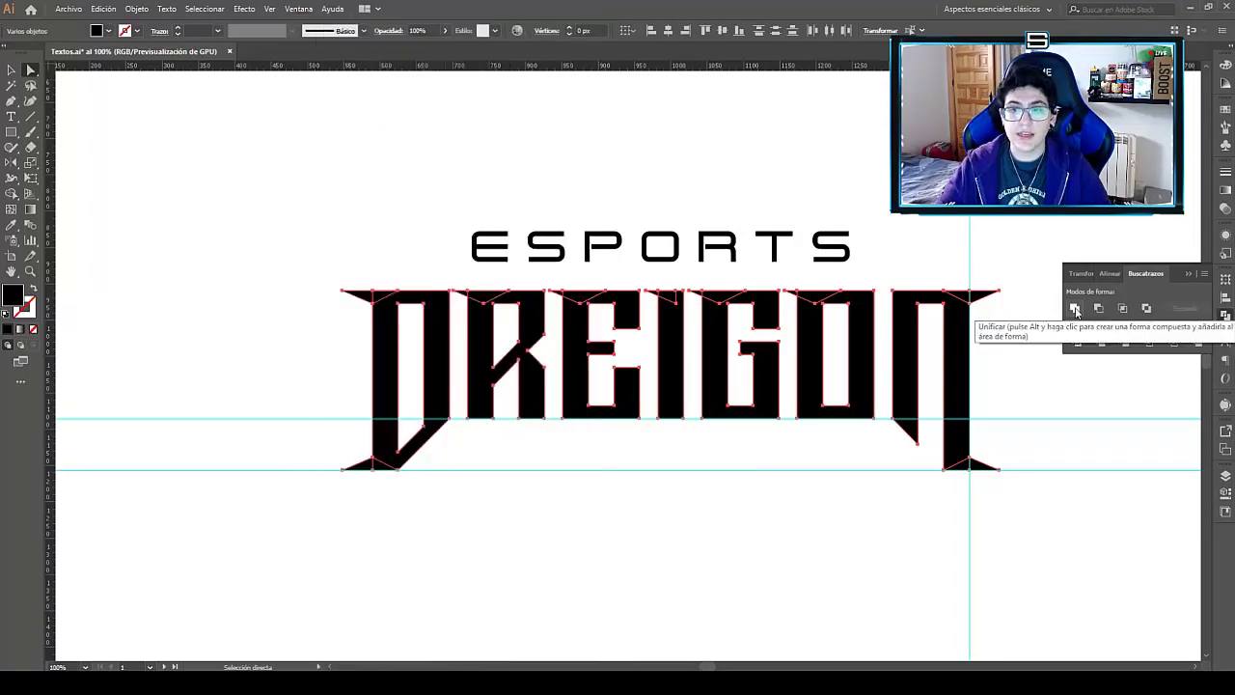
pyautogui.click(1075, 309)
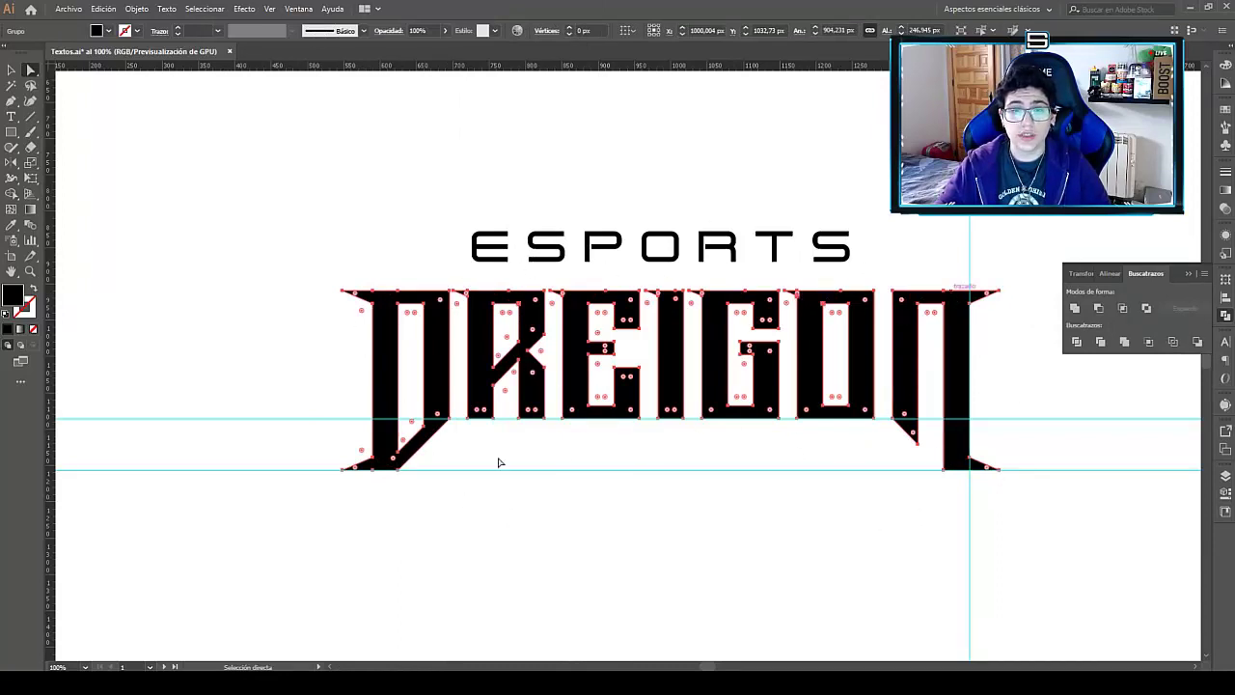
# Zoom in on the E, I and G joins and inspect the merged letter path.
pyautogui.press('z')
pyautogui.moveTo(543, 242); pyautogui.dragTo(598, 286)
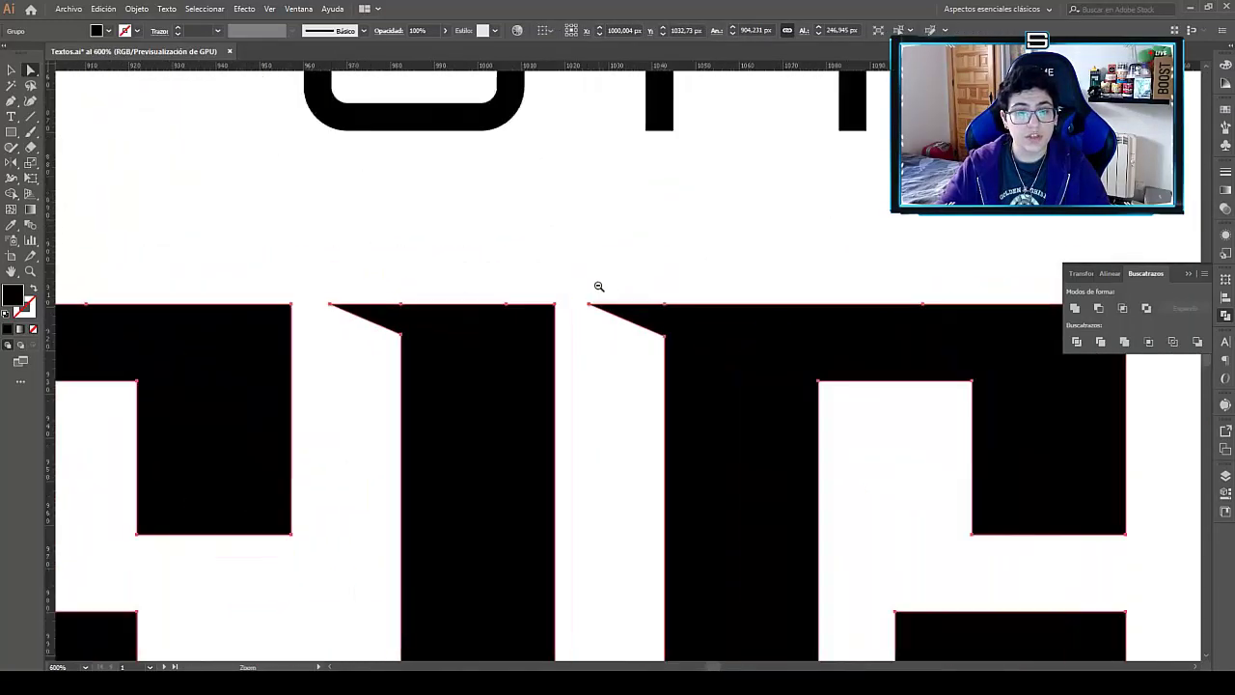
pyautogui.click(598, 286)
pyautogui.press('a')
pyautogui.click(718, 337)
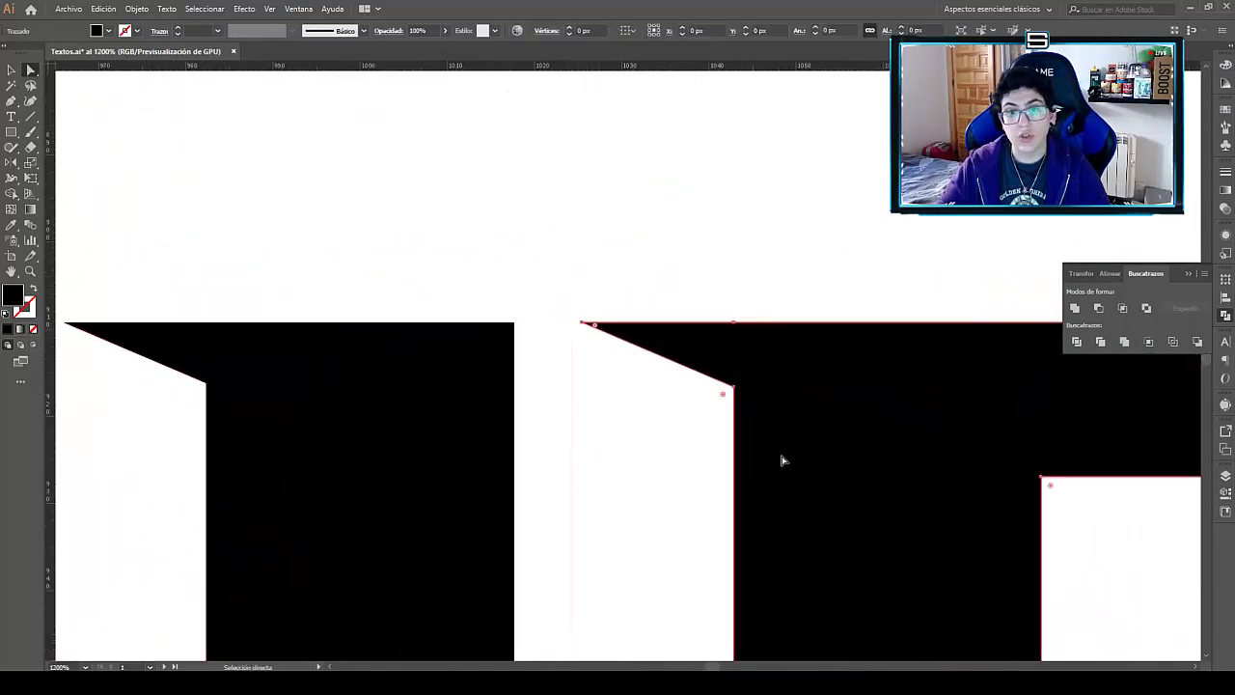
pyautogui.scroll(-10, 783, 461)
pyautogui.scroll(3, 805, 350)
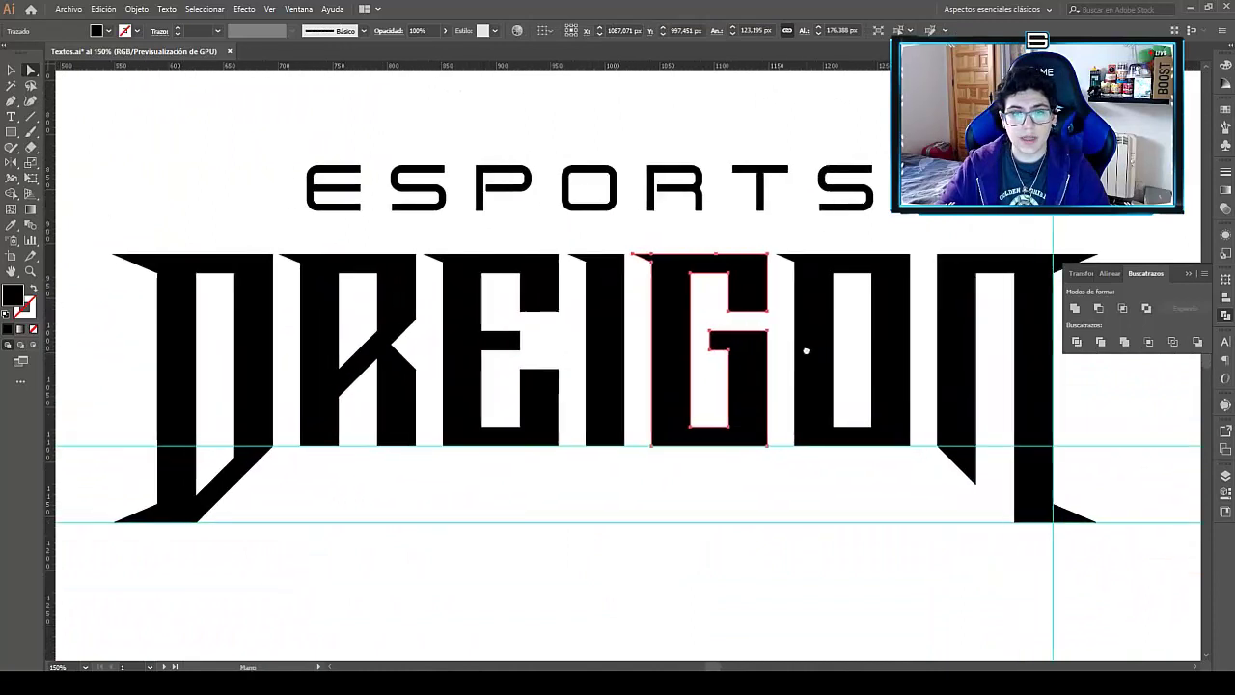
# Select the whole DREIGON word as one object and recentre the view.
pyautogui.click(806, 351)
pyautogui.scroll(-2, 805, 351)
pyautogui.press('v')
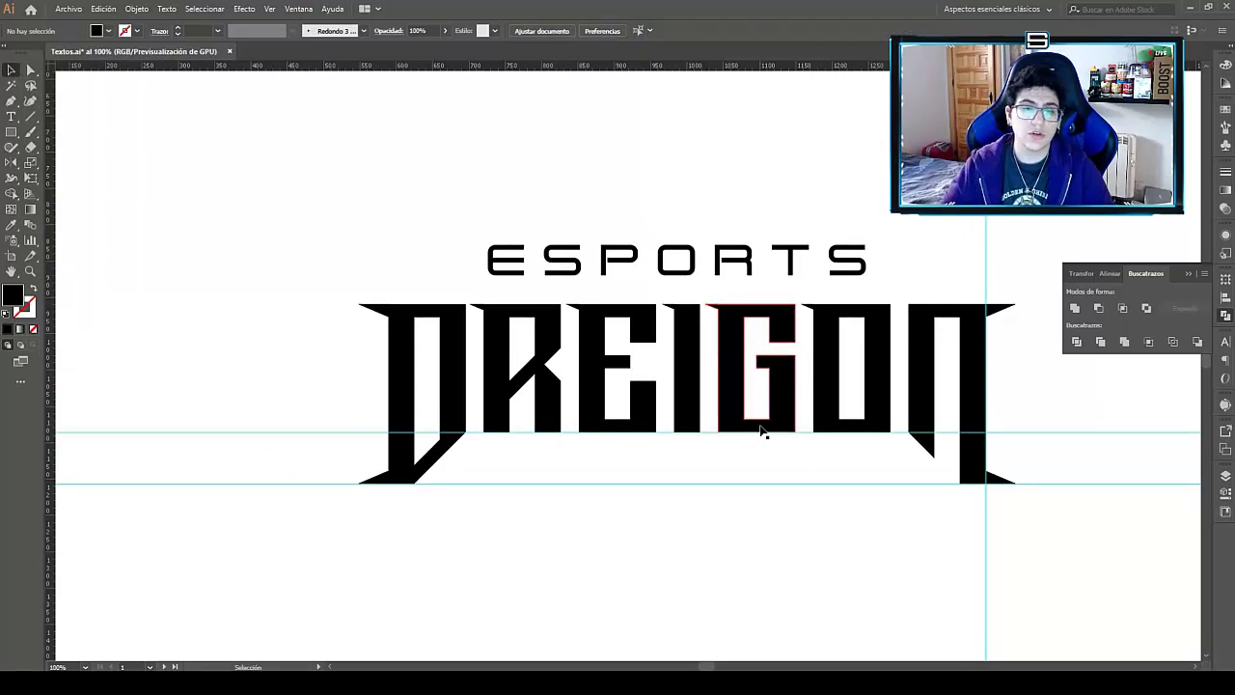
pyautogui.click(762, 432)
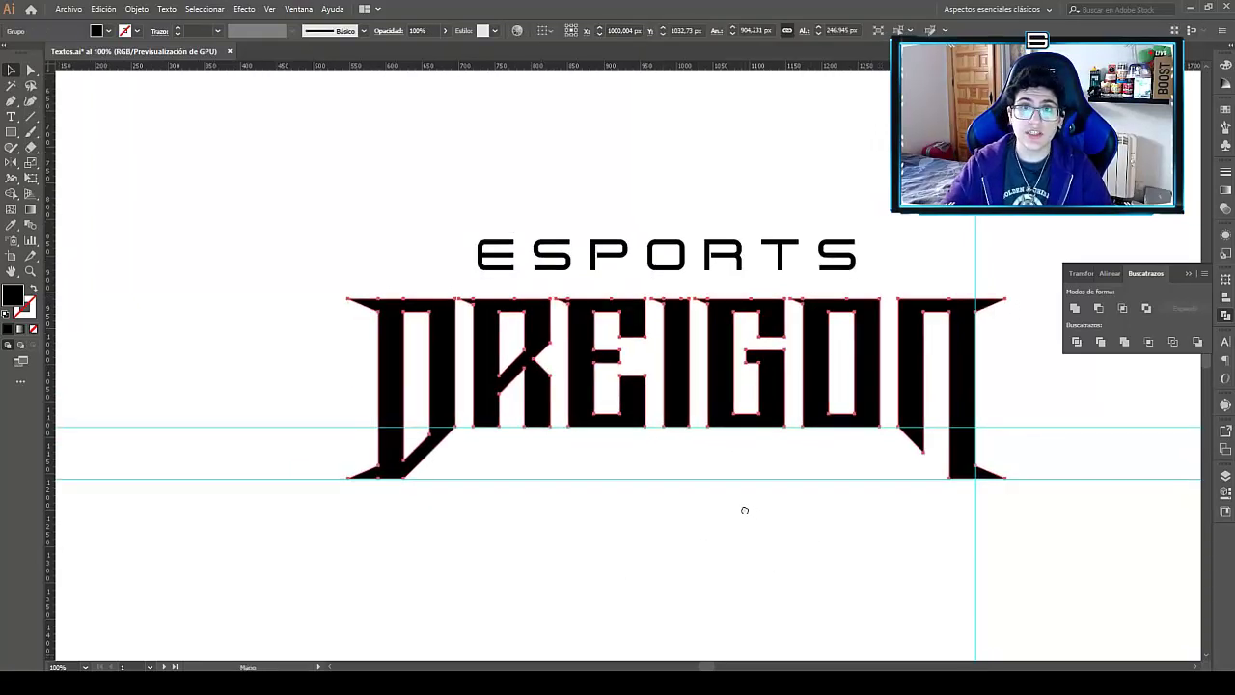
pyautogui.moveTo(802, 491); pyautogui.dragTo(783, 507)
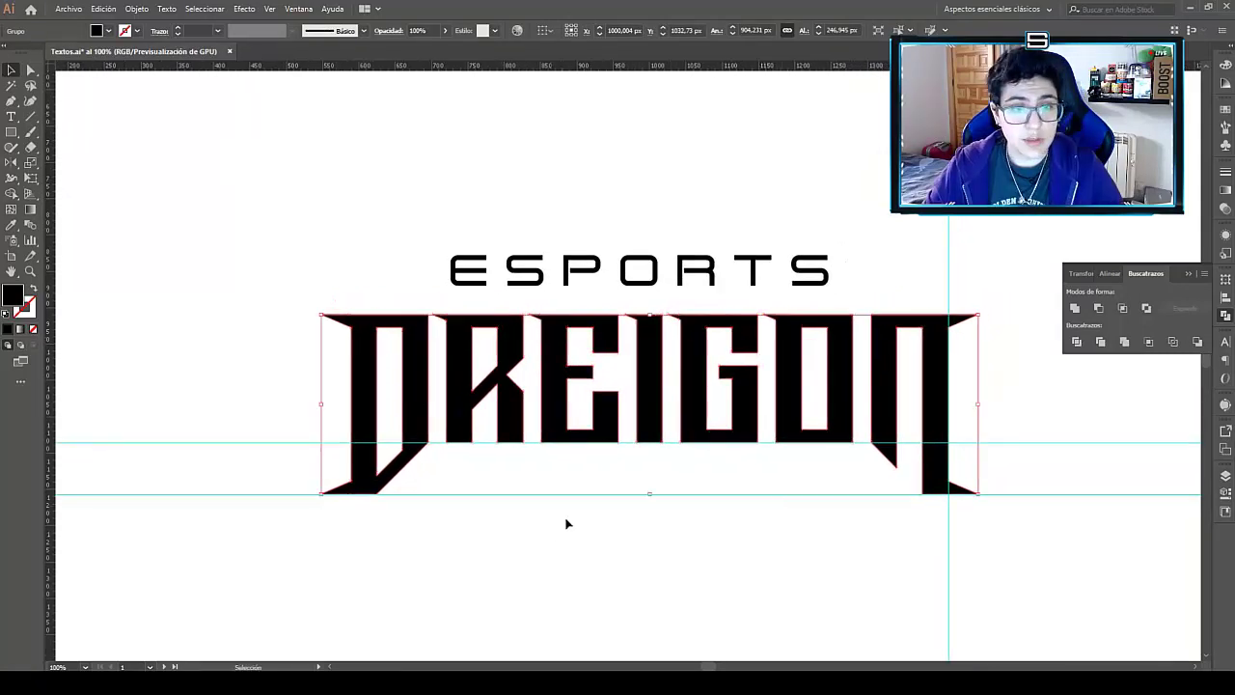
# Start an envelope warp on DREIGON using the Arc Lower (Arco inferior) style.
pyautogui.click(137, 9)
pyautogui.moveTo(186, 373)
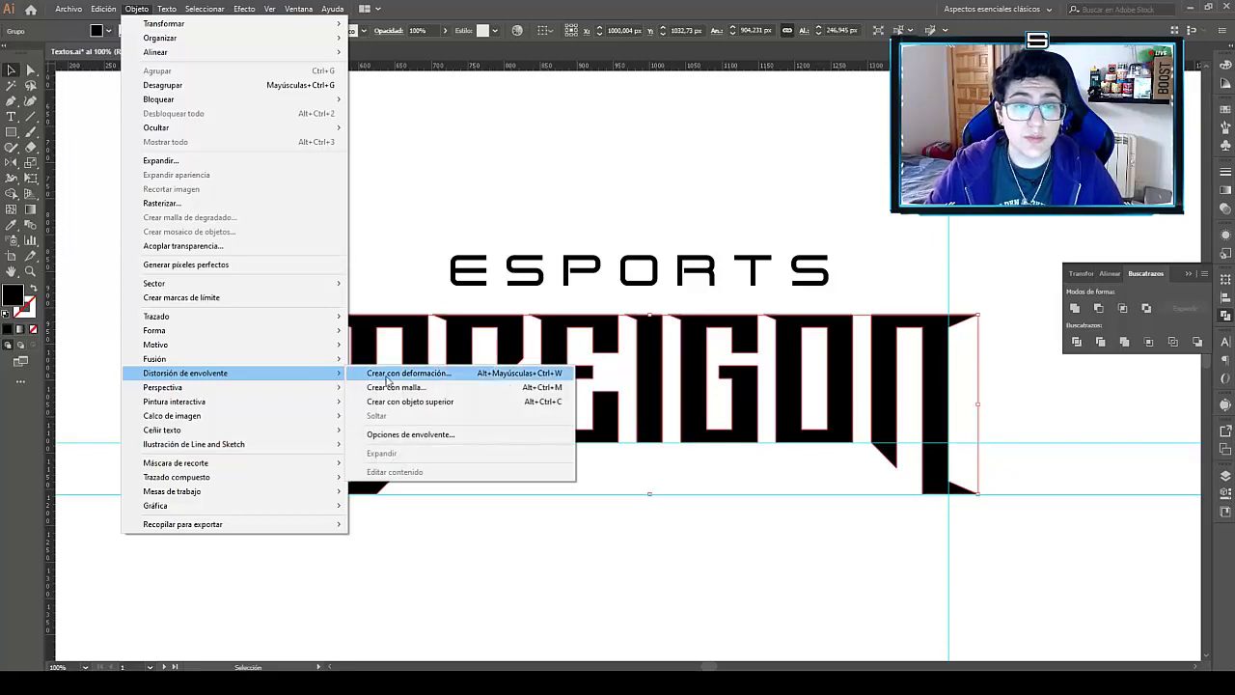
pyautogui.click(387, 378)
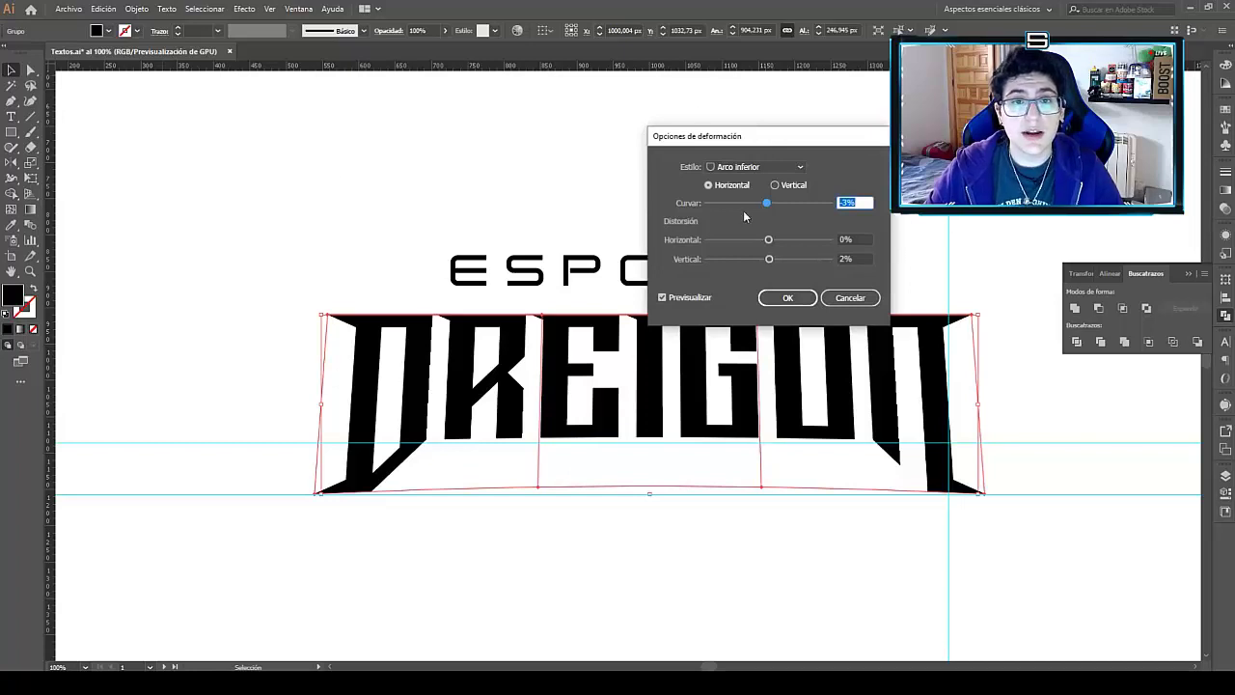
pyautogui.click(748, 168)
pyautogui.click(748, 182)
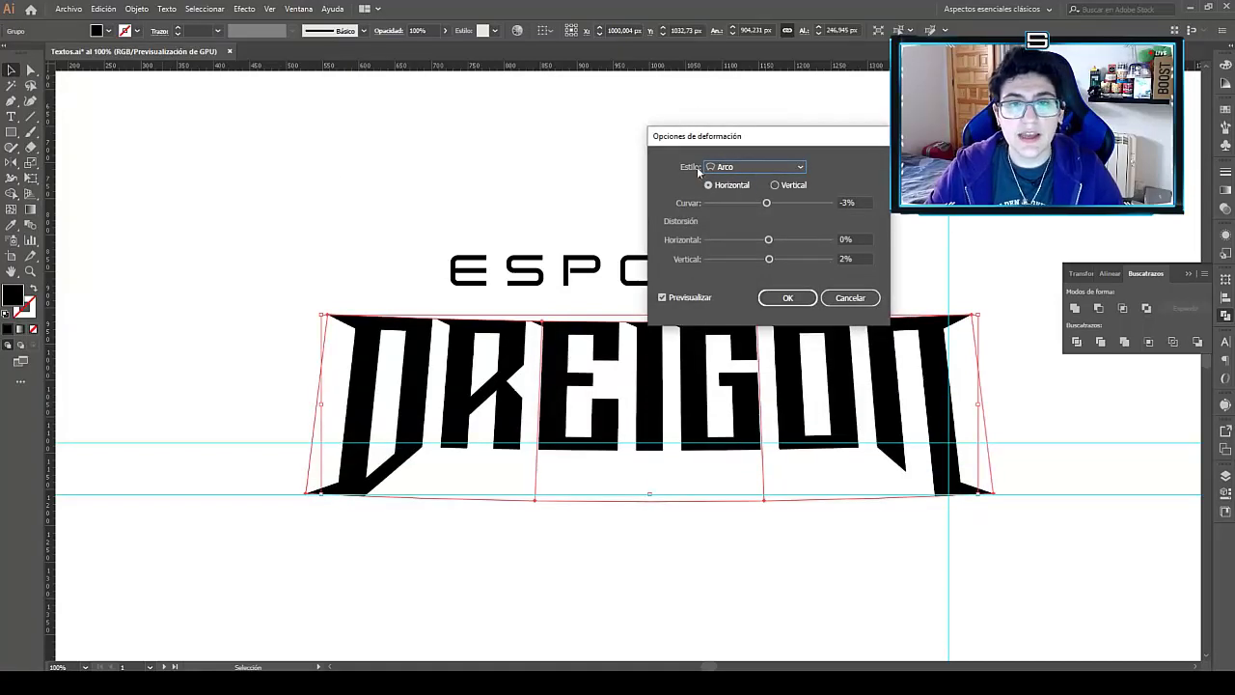
pyautogui.click(758, 169)
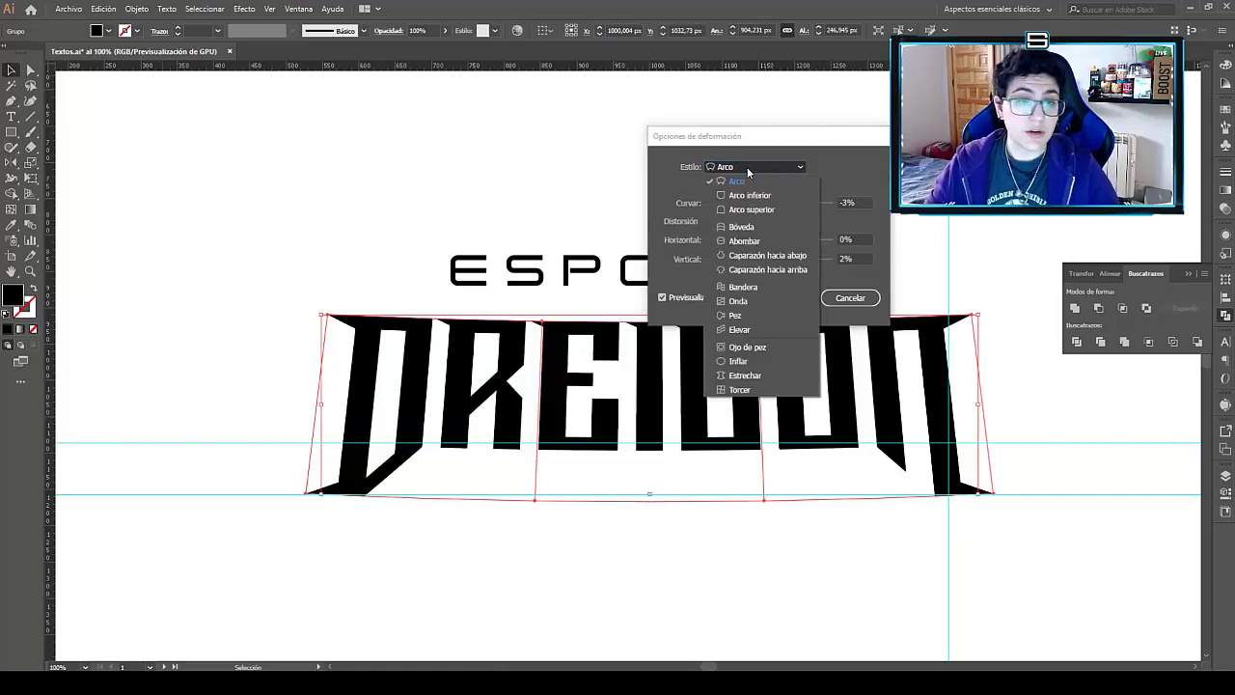
pyautogui.click(736, 182)
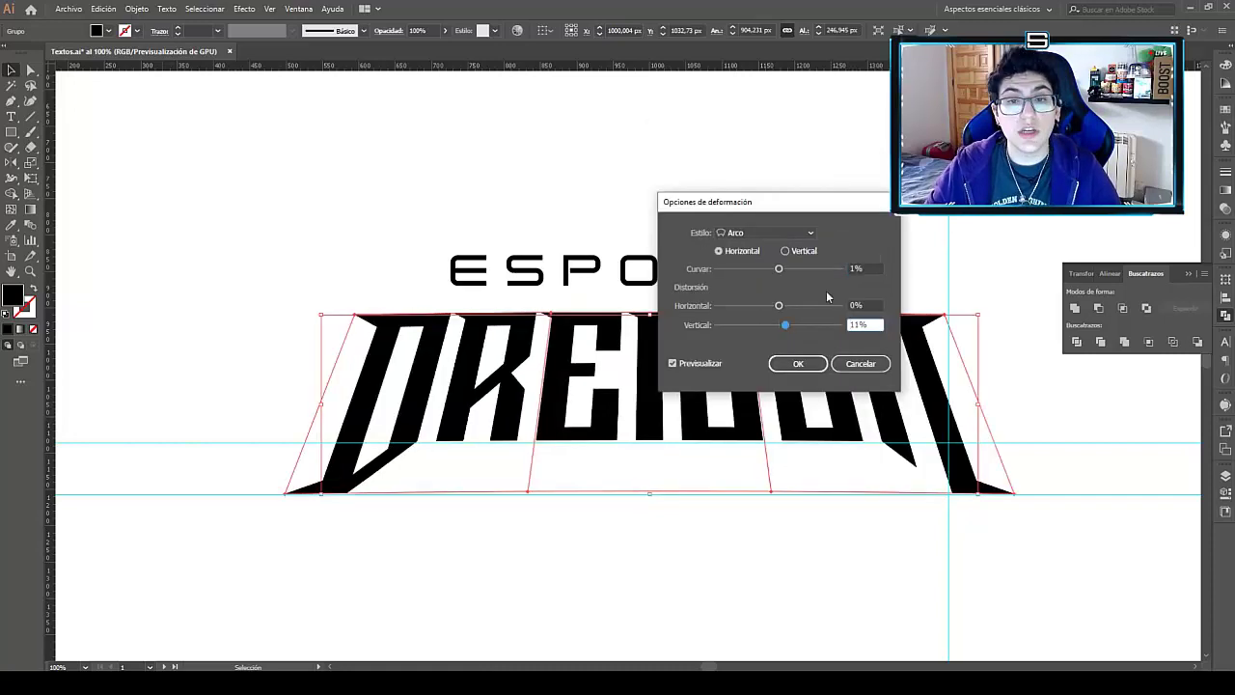
pyautogui.click(804, 232)
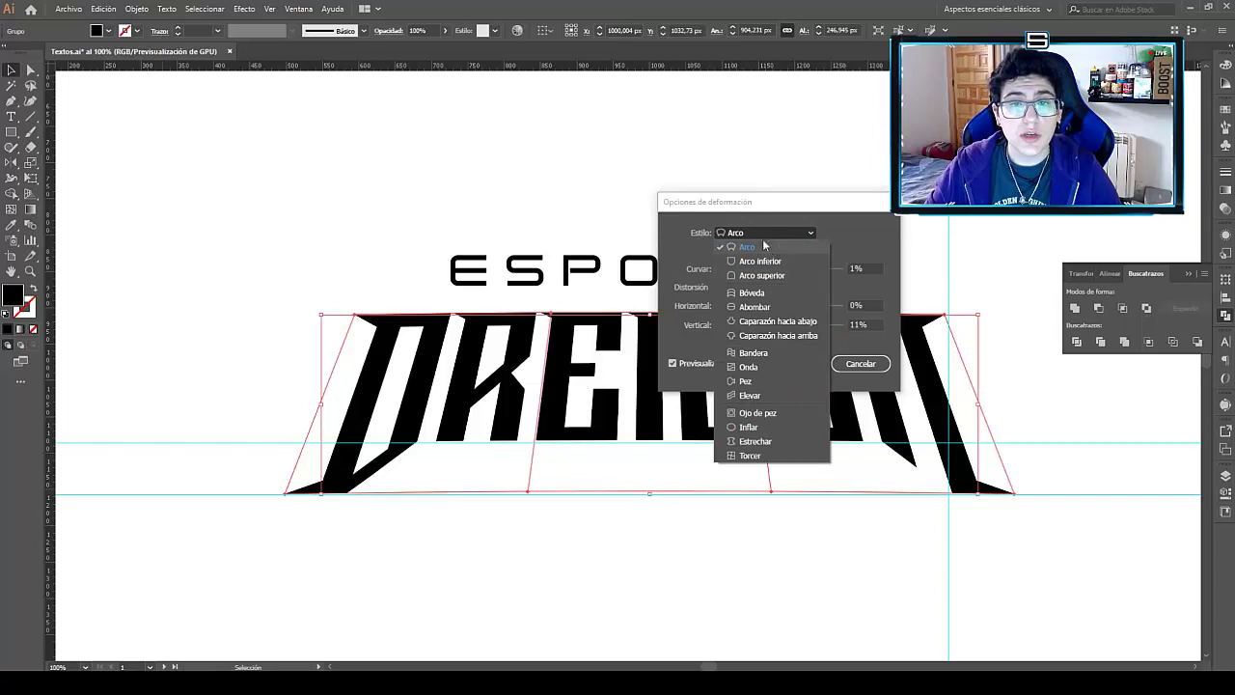
pyautogui.click(781, 262)
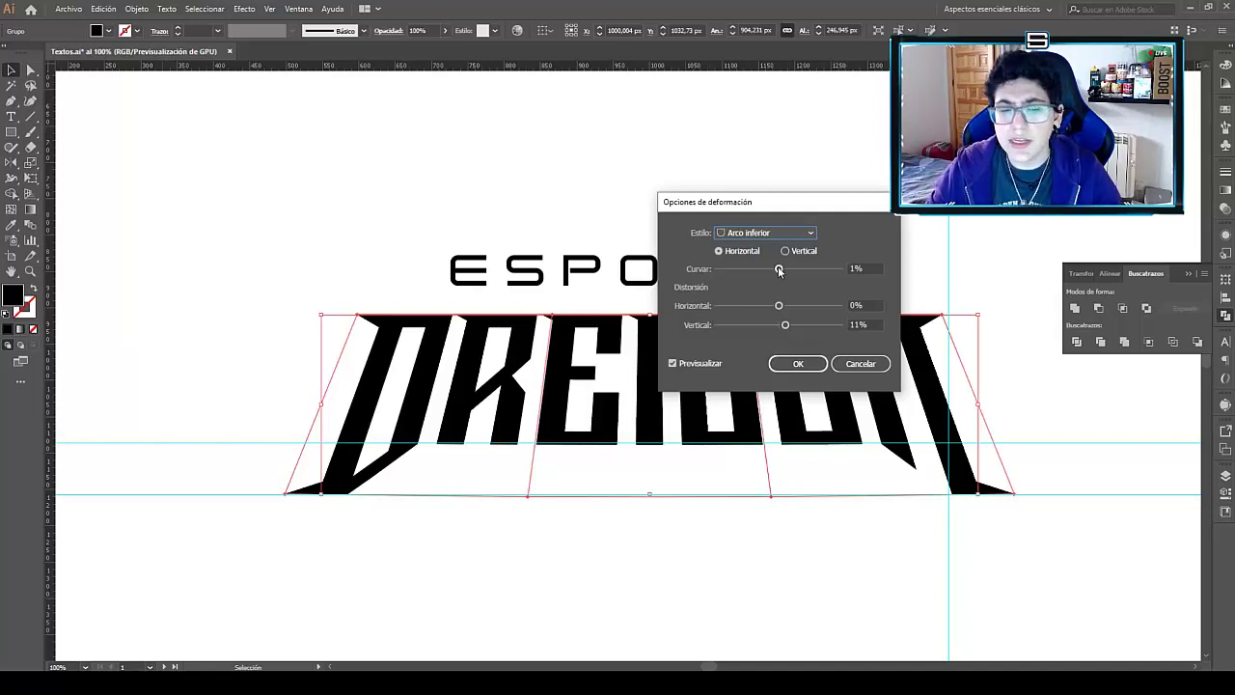
# Set the warp bend to about -12% and vertical distortion to 6%, then apply.
pyautogui.moveTo(778, 270); pyautogui.dragTo(772, 271)
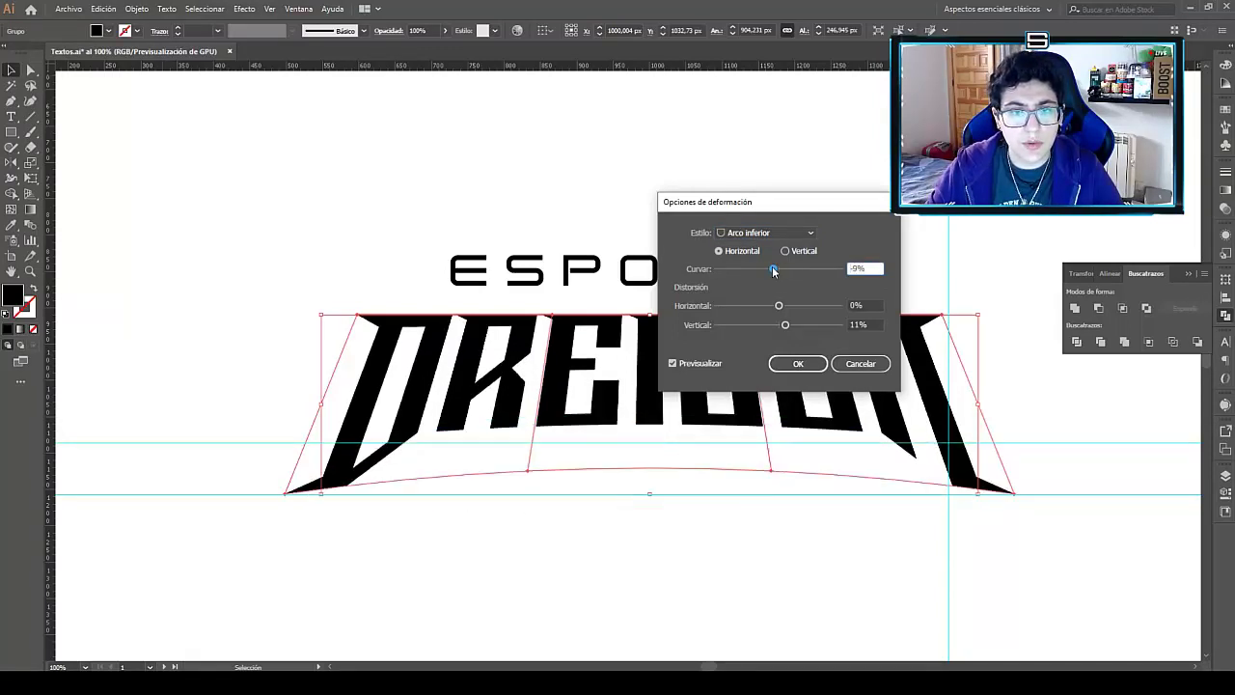
pyautogui.moveTo(780, 201); pyautogui.dragTo(870, 145)
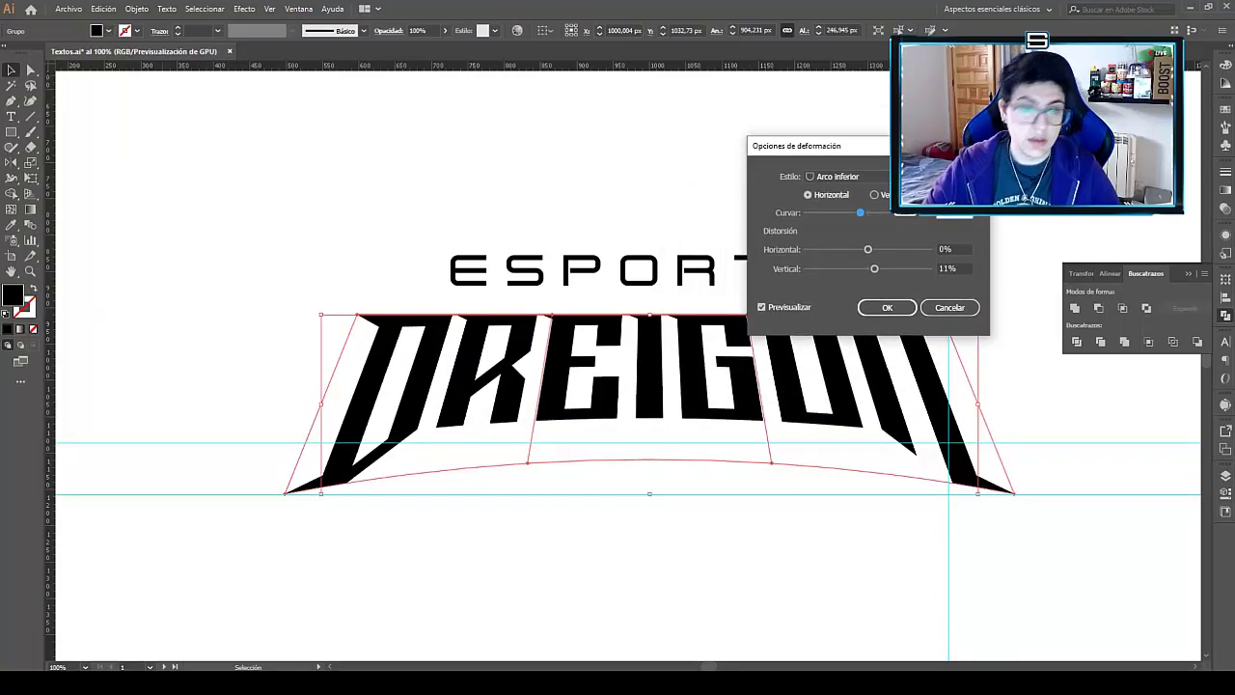
pyautogui.press('Down')
pyautogui.press('Up')
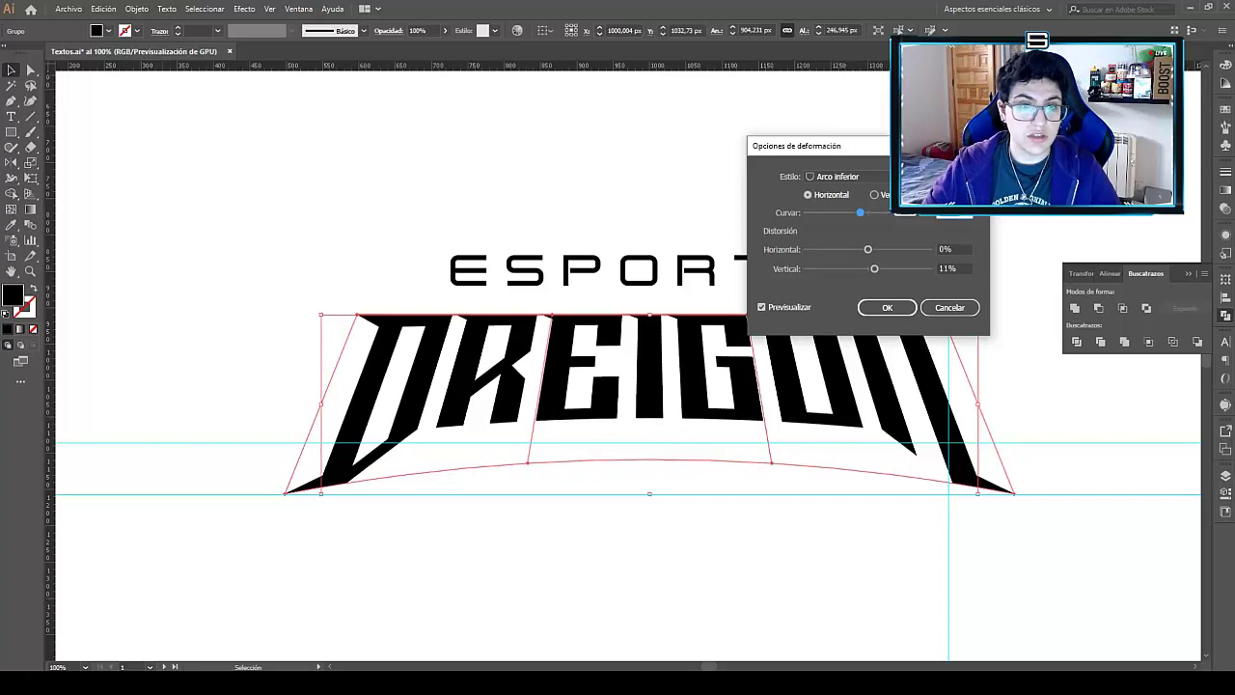
pyautogui.click(946, 268)
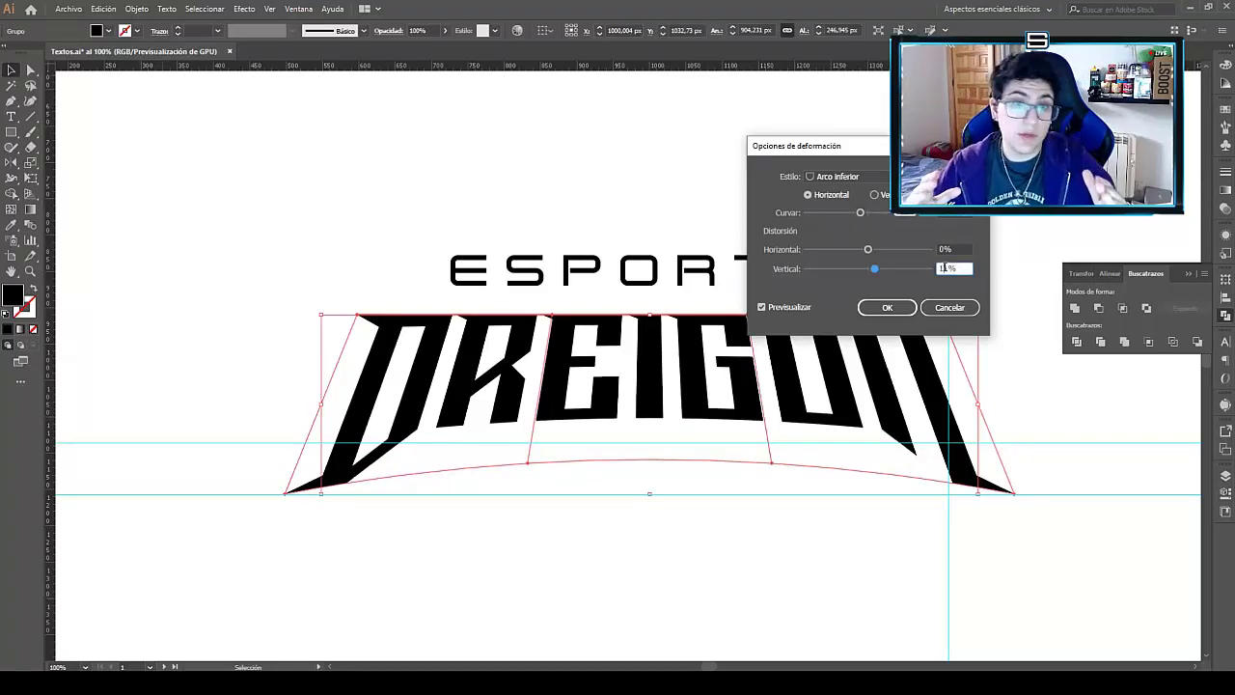
pyautogui.press('Down')
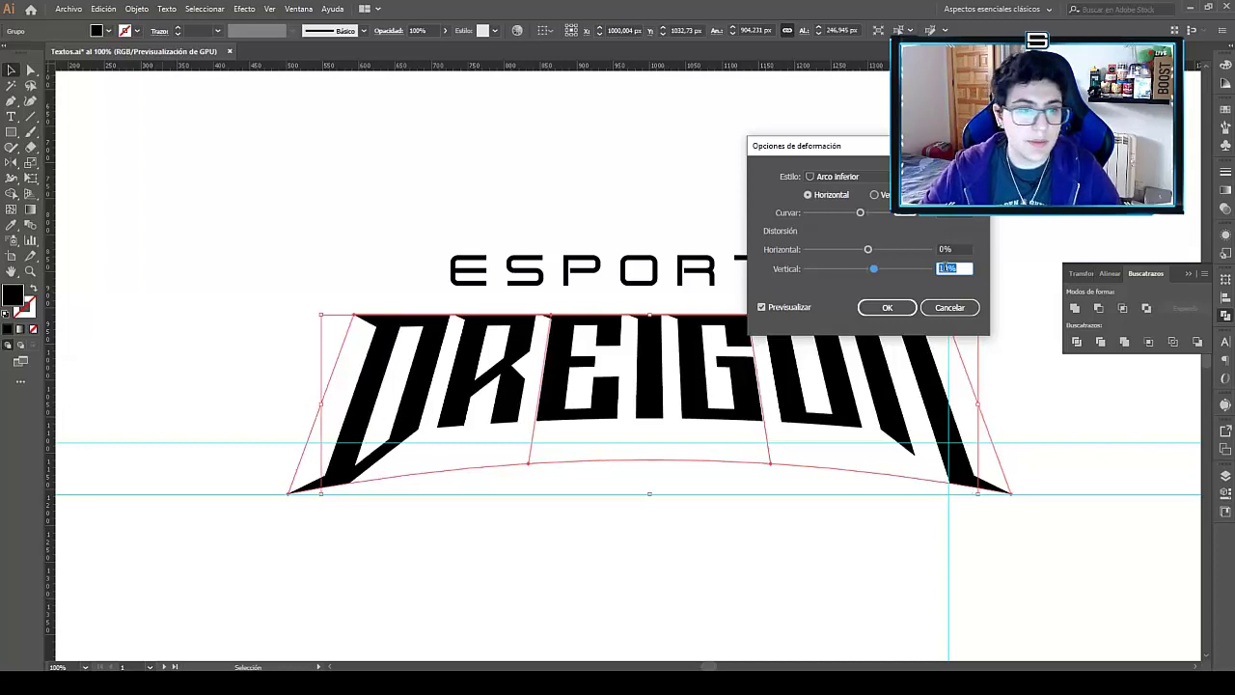
pyautogui.press('Down')
pyautogui.press('Down')
pyautogui.press('Down')
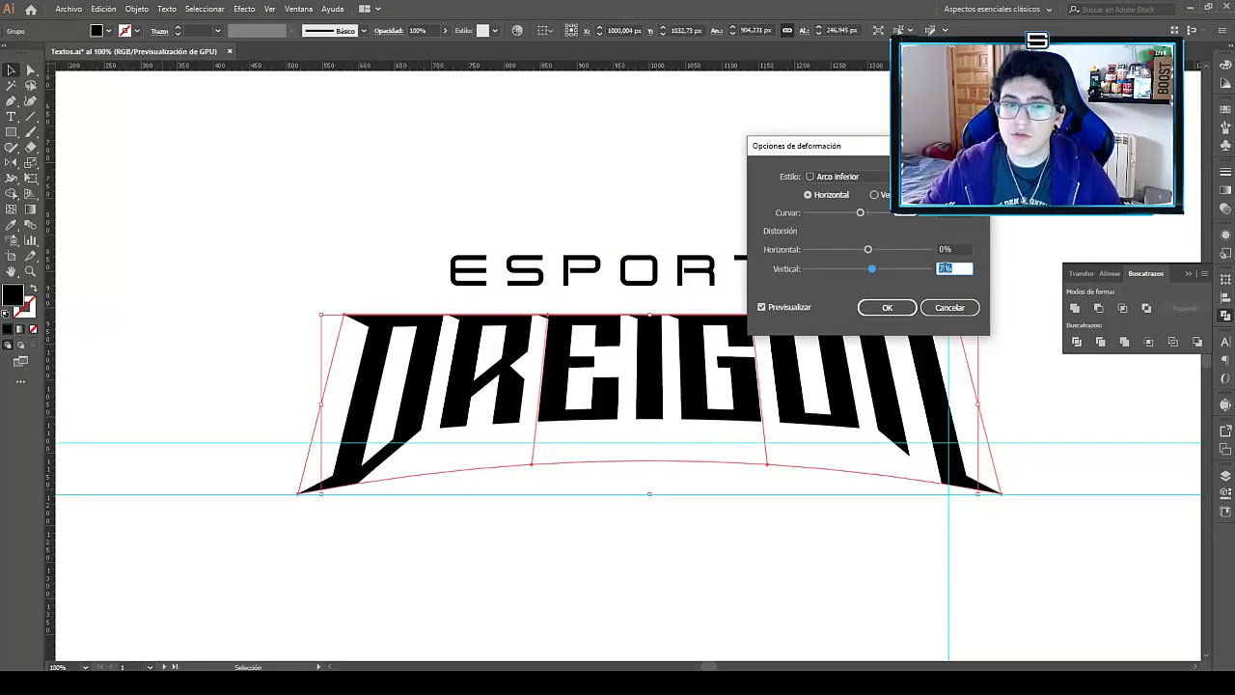
pyautogui.press('Down')
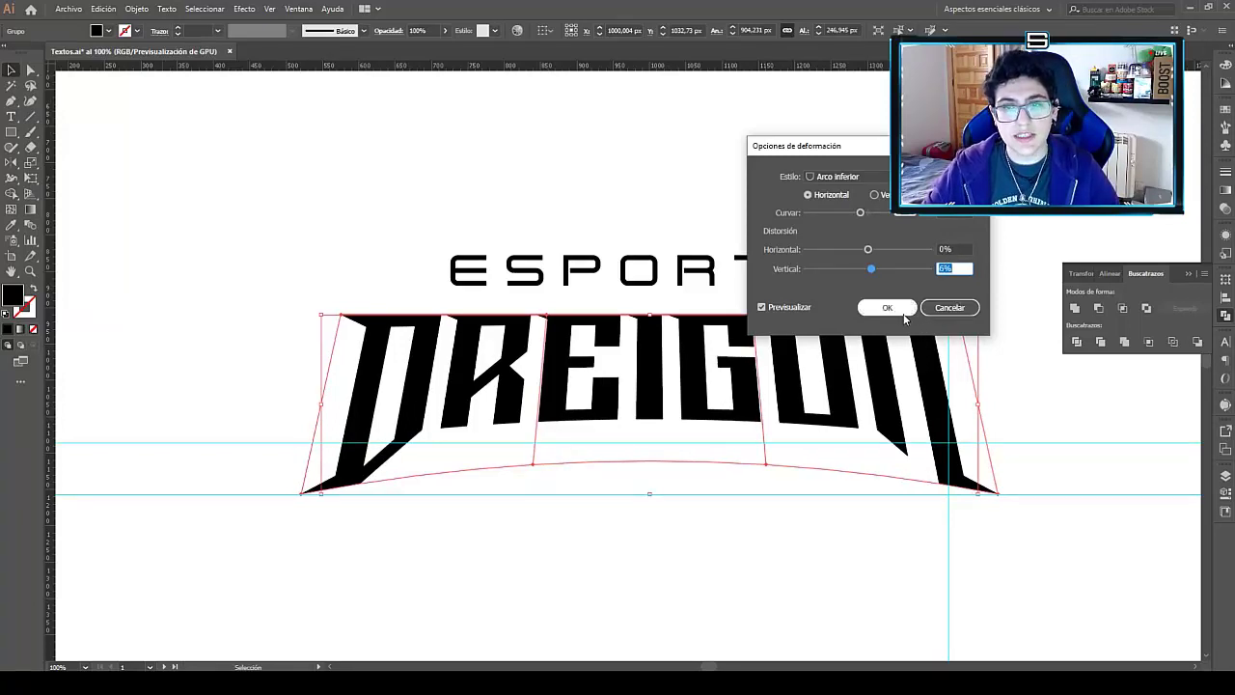
pyautogui.moveTo(820, 146)
pyautogui.mouseDown()
pyautogui.moveTo(961, 122)
pyautogui.moveTo(942, 94)
pyautogui.mouseUp()
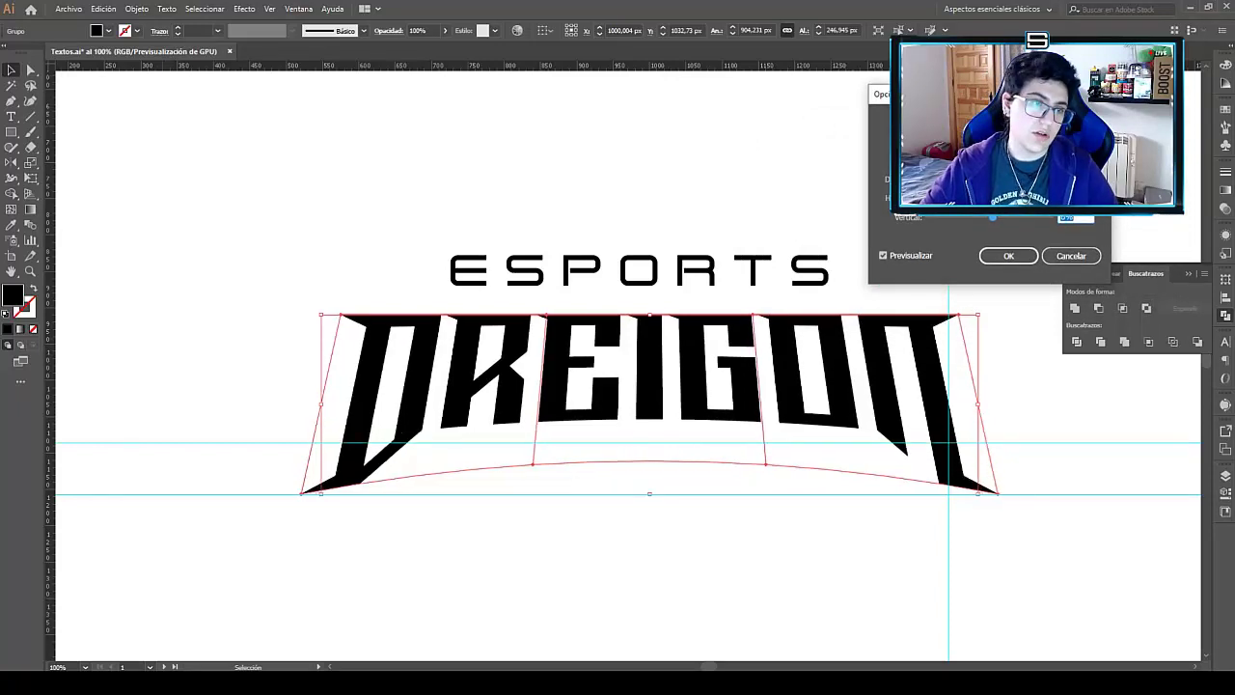
pyautogui.click(1008, 256)
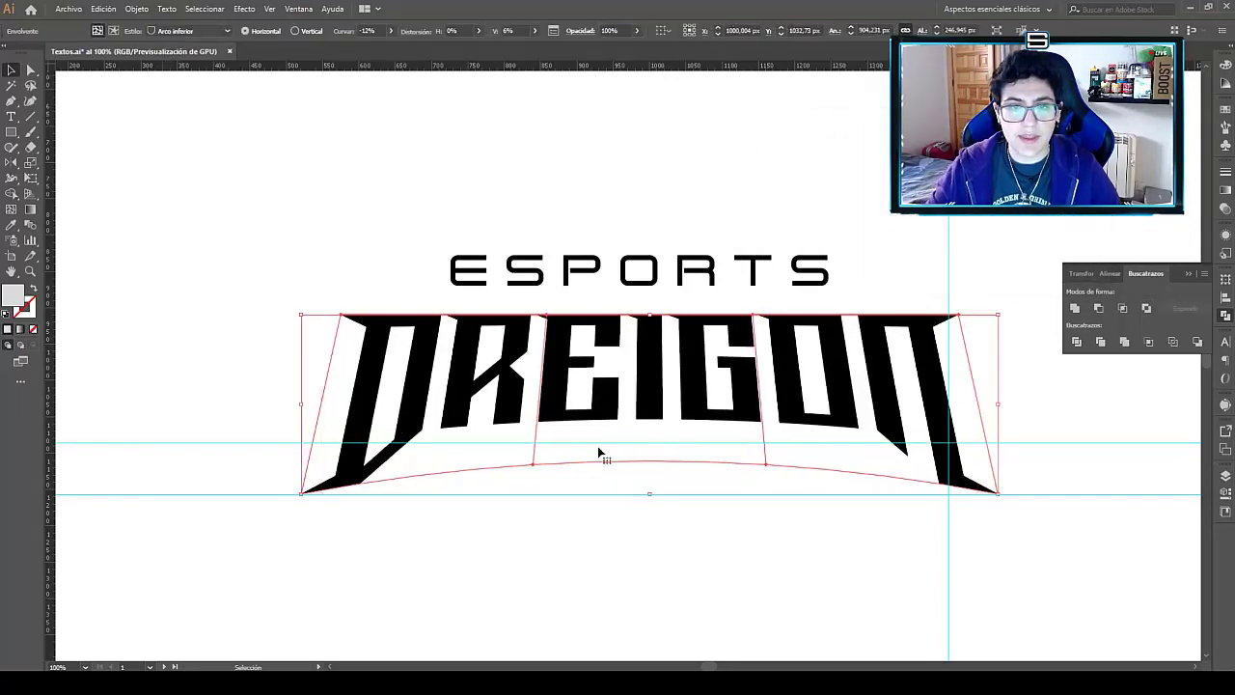
# Expand the warped DREIGON envelope into plain shapes.
pyautogui.click(136, 8)
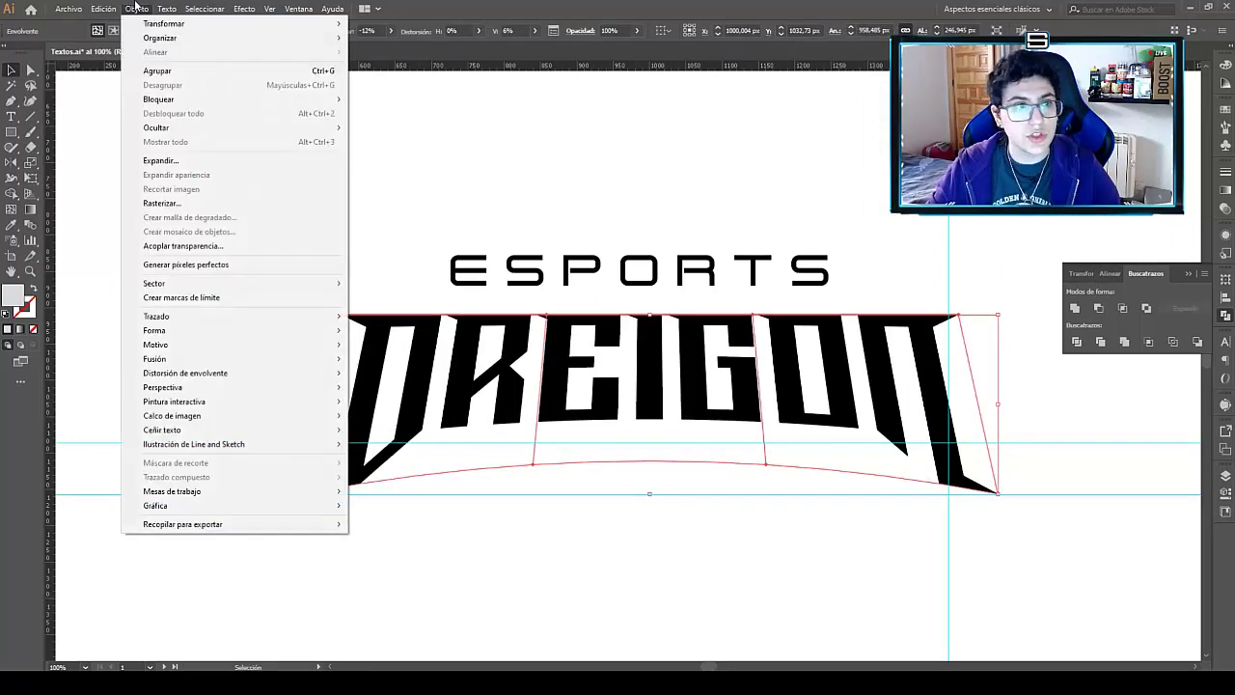
pyautogui.click(182, 162)
pyautogui.click(593, 415)
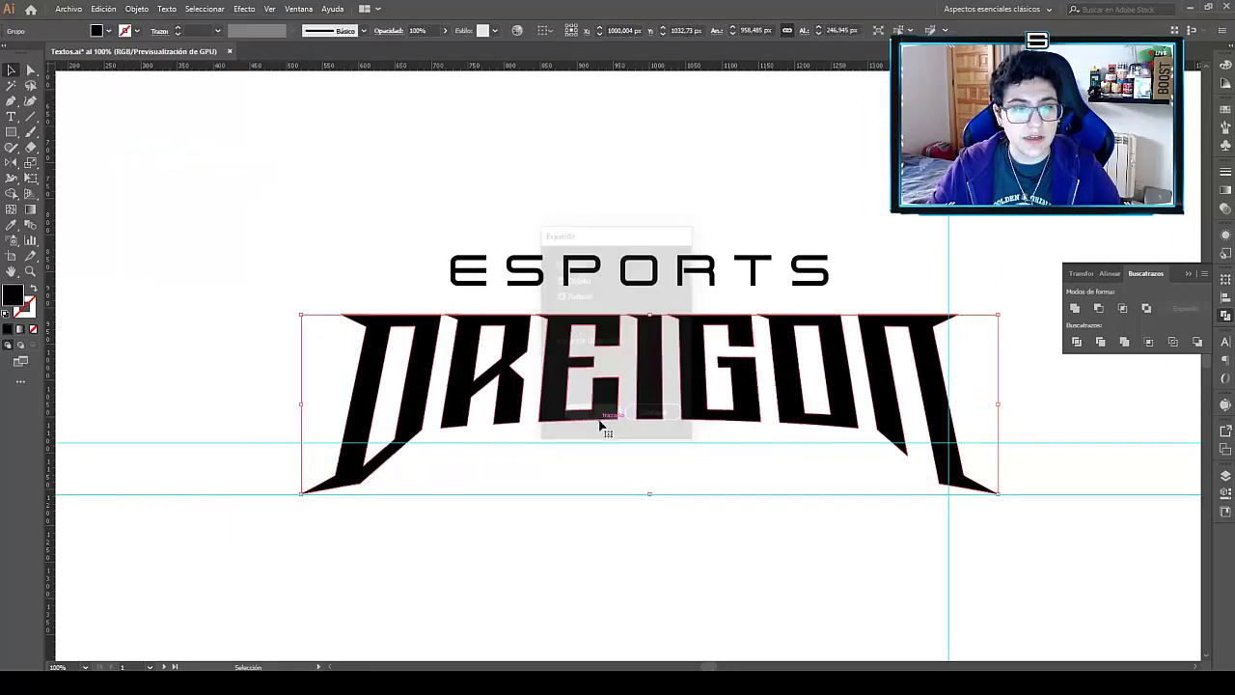
pyautogui.click(648, 516)
# Zoom in on the I to check the expanded letter edges, then zoom back out.
pyautogui.hotkey('ctrl', '-')
pyautogui.hotkey('ctrl', '-')
pyautogui.hotkey('ctrl', '-')
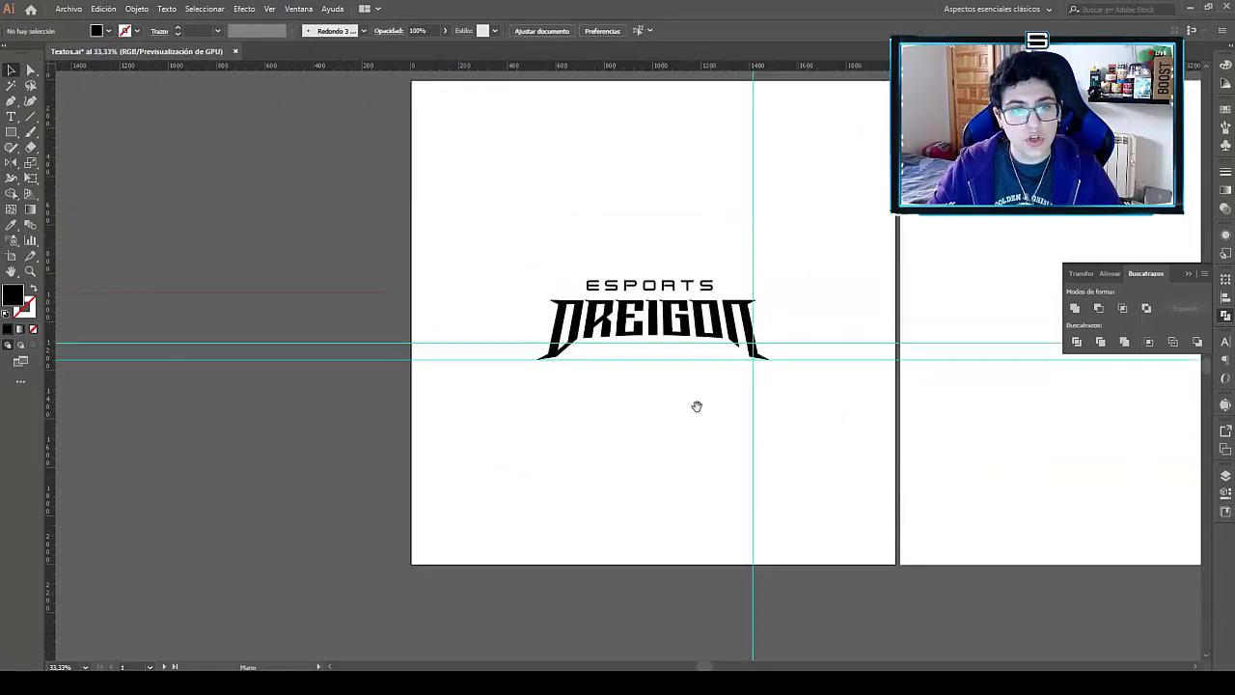
pyautogui.hotkey('ctrl', '1')
pyautogui.moveTo(698, 280)
pyautogui.mouseDown()
pyautogui.moveTo(729, 234)
pyautogui.moveTo(656, 207)
pyautogui.mouseUp()
pyautogui.keyDown('ctrl'); pyautogui.click(733, 226); pyautogui.keyUp('ctrl')
pyautogui.hotkey('ctrl', '-')
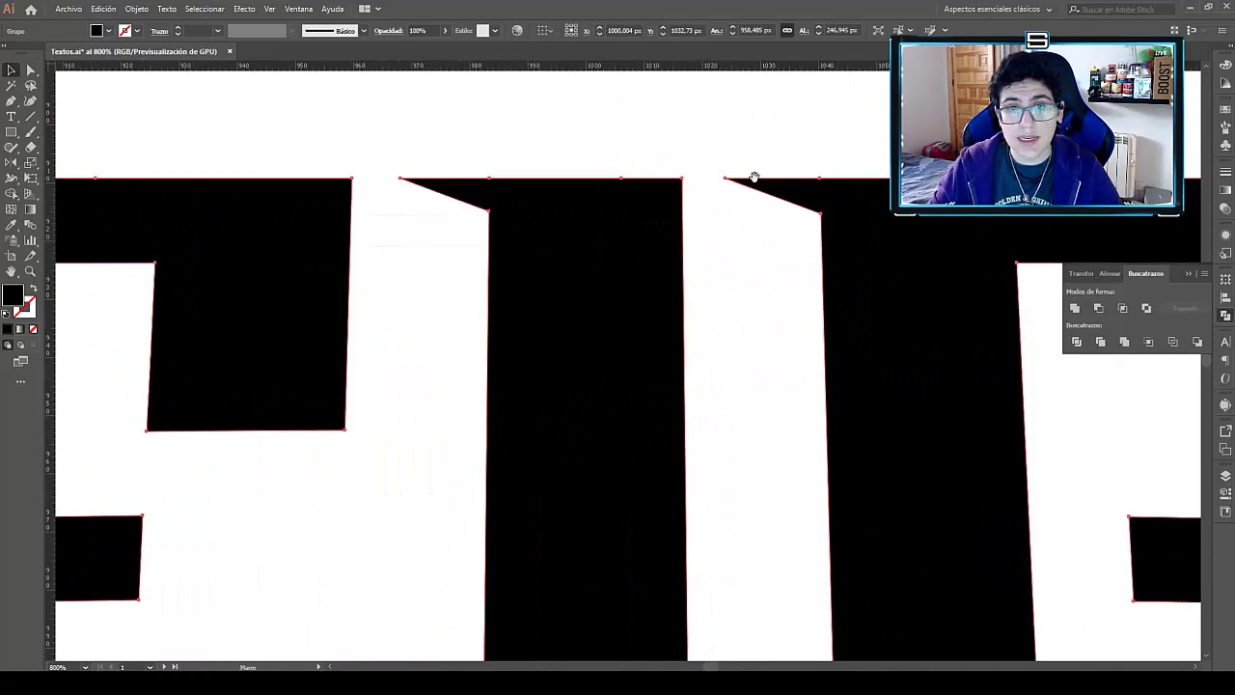
pyautogui.hotkey('ctrl', '-')
pyautogui.hotkey('ctrl', '-')
pyautogui.hotkey('ctrl', '-')
pyautogui.hotkey('ctrl', '-')
pyautogui.hotkey('ctrl', '-')
pyautogui.click(769, 451)
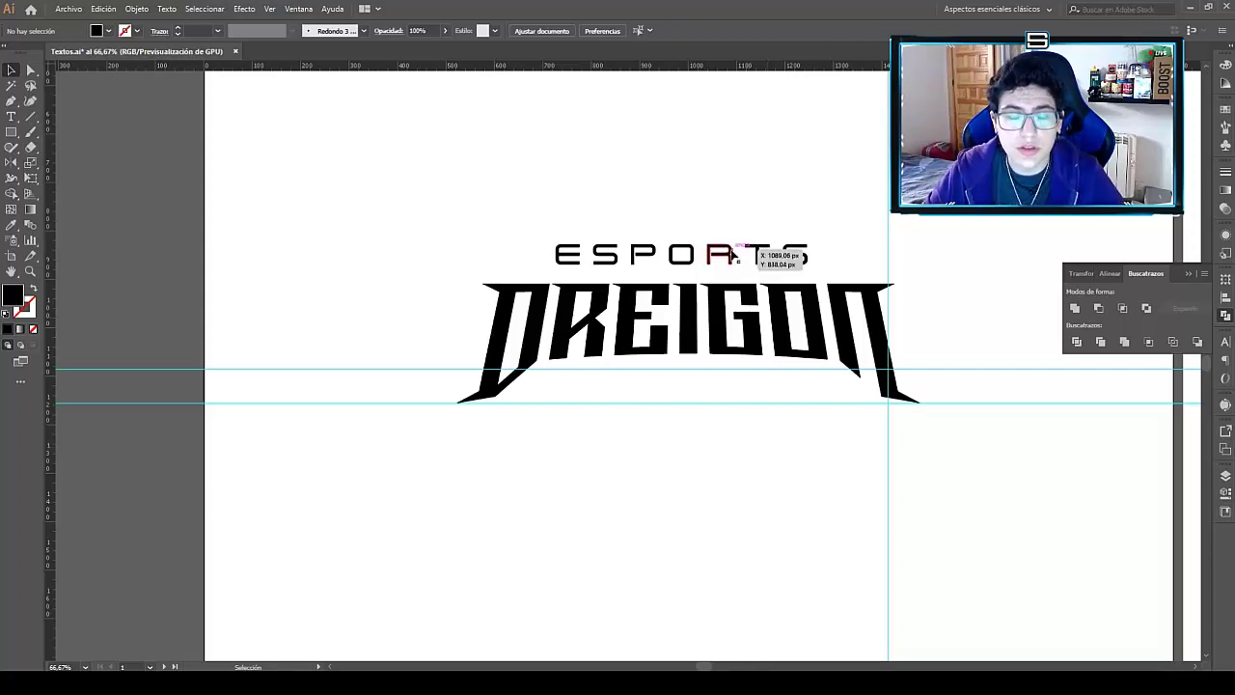
# Centre ESPORTS horizontally over DREIGON with Align Horizontal Center.
pyautogui.click(652, 253)
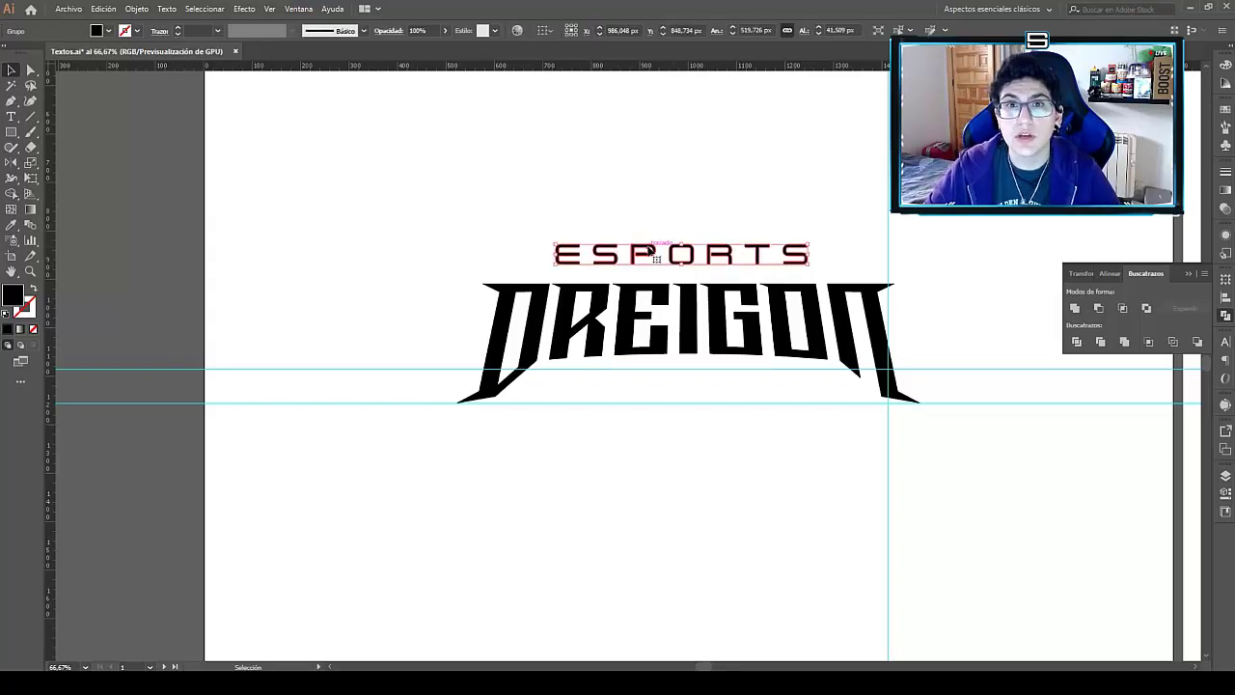
pyautogui.click(651, 221)
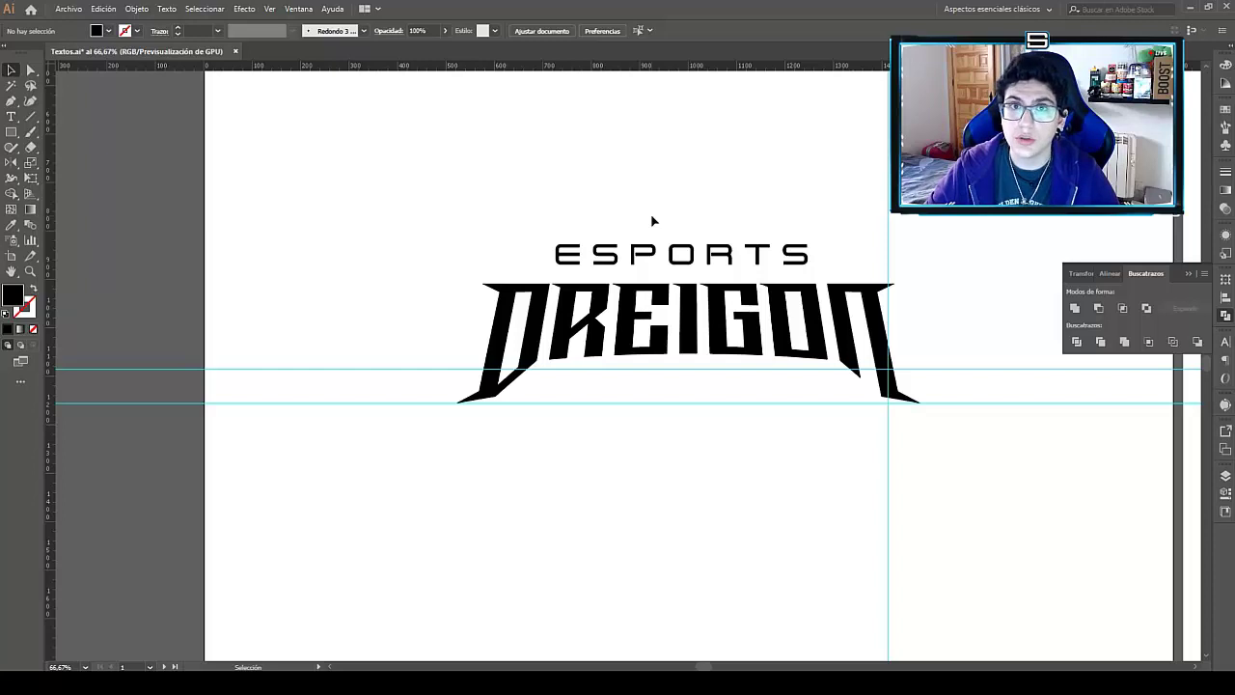
pyautogui.hotkey('ctrl', '1')
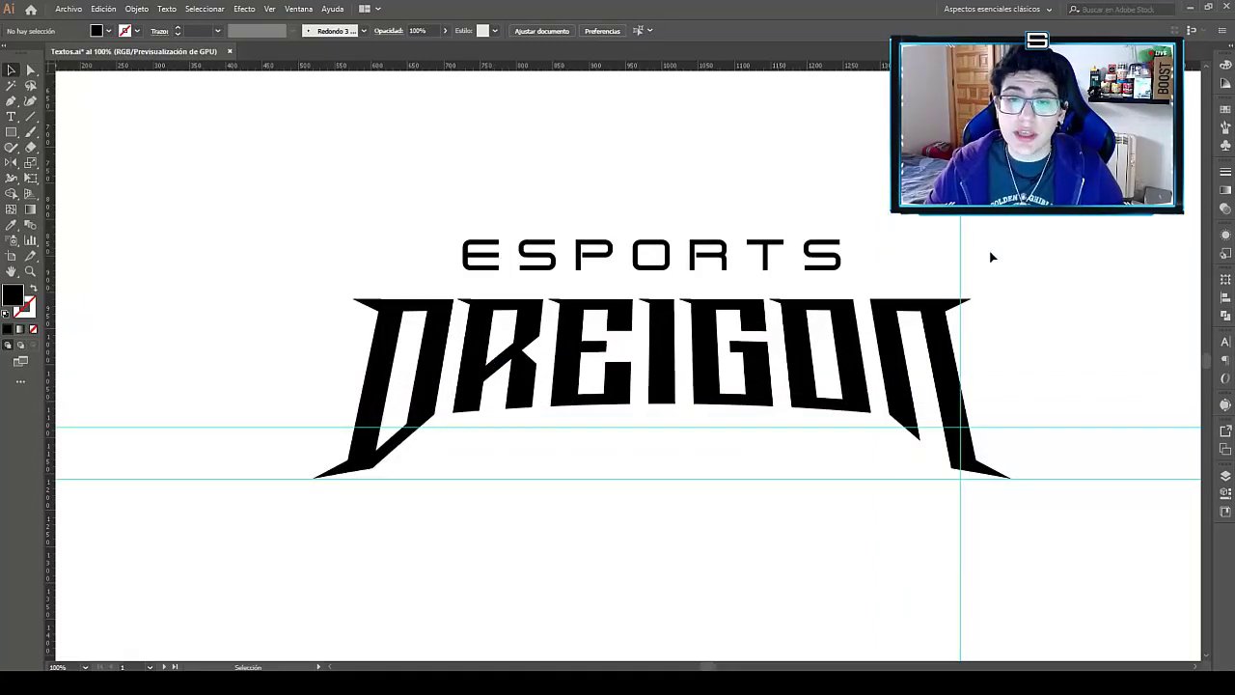
pyautogui.click(666, 253)
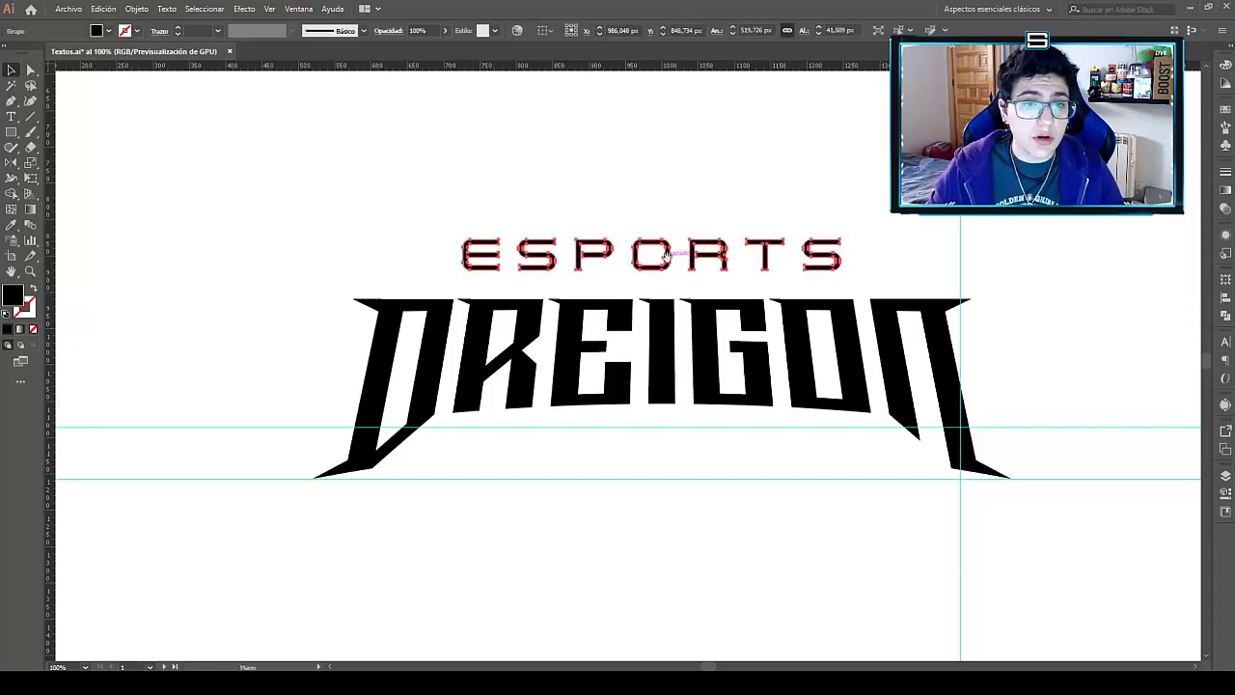
pyautogui.keyDown('alt'); pyautogui.scroll(1, 665, 253); pyautogui.keyUp('alt')
pyautogui.keyDown('alt'); pyautogui.scroll(-1, 763, 299); pyautogui.keyUp('alt')
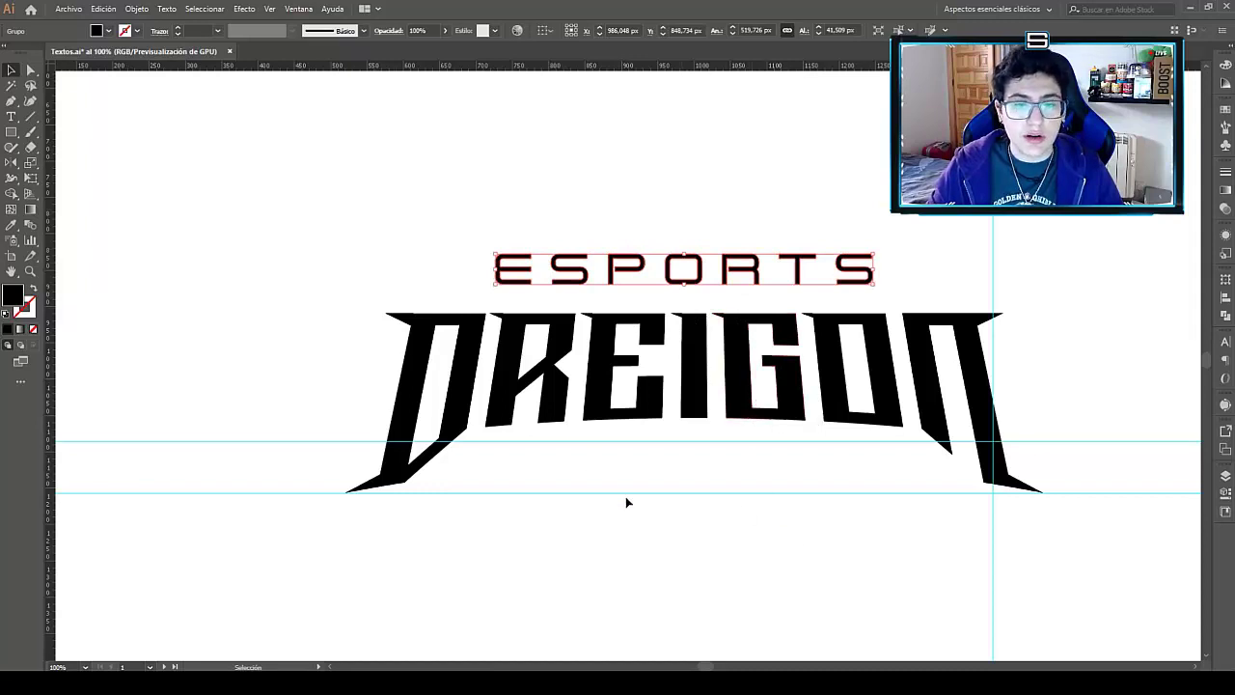
pyautogui.moveTo(816, 560); pyautogui.dragTo(434, 203)
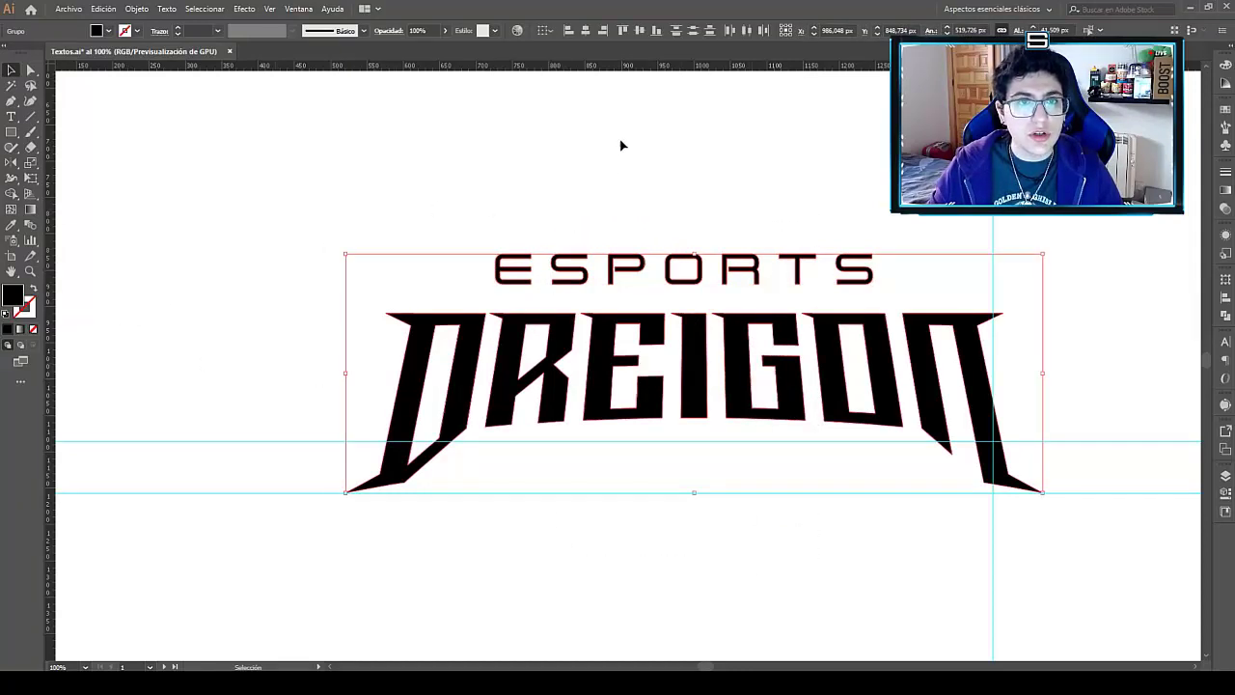
pyautogui.click(586, 32)
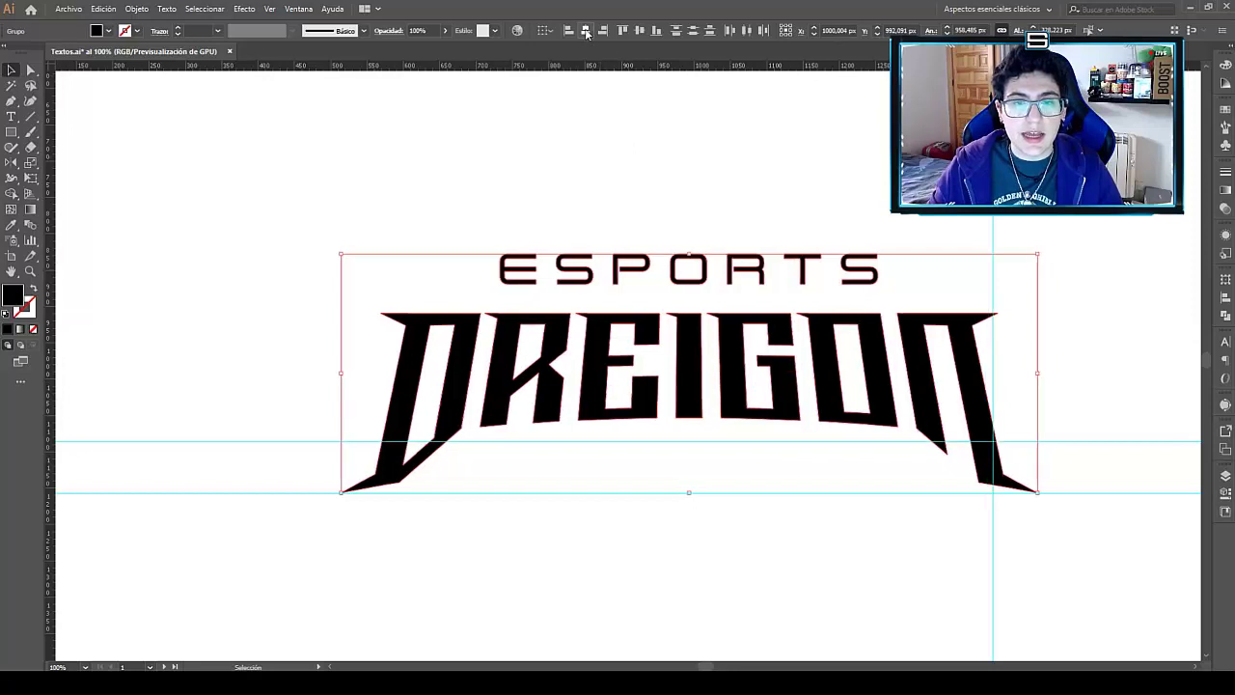
# Nudge ESPORTS down closer to DREIGON.
pyautogui.click(652, 237)
pyautogui.scroll(1, 675, 253)
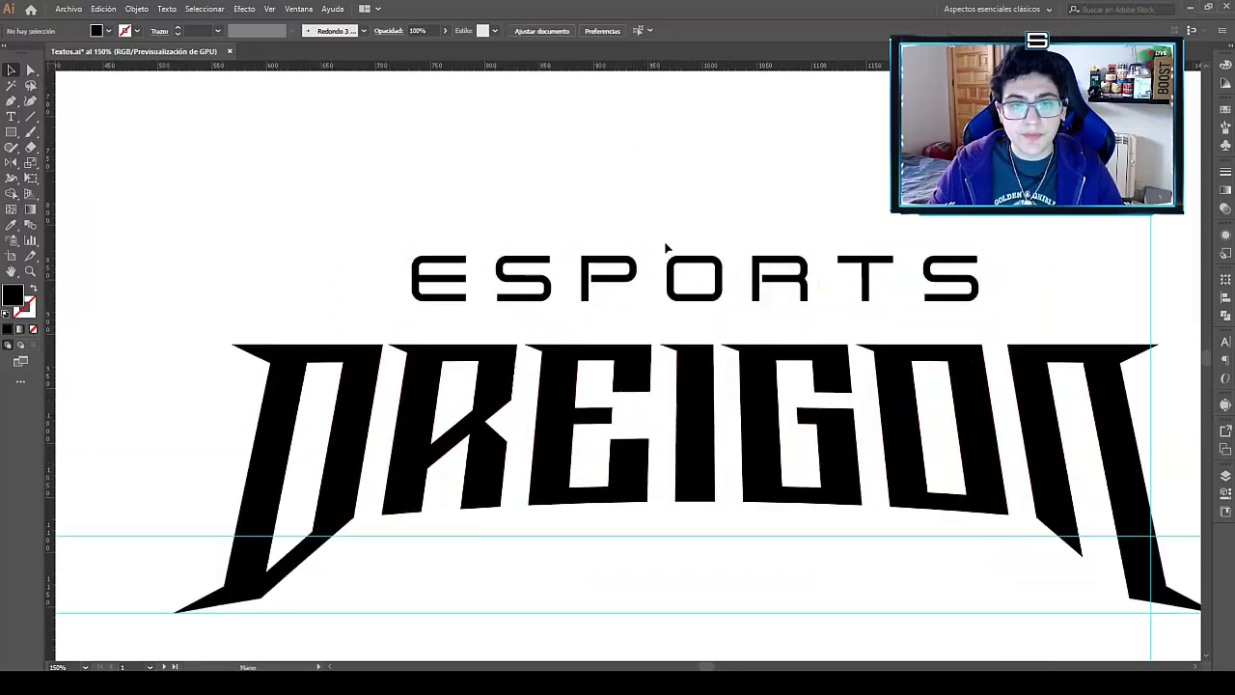
pyautogui.click(718, 300)
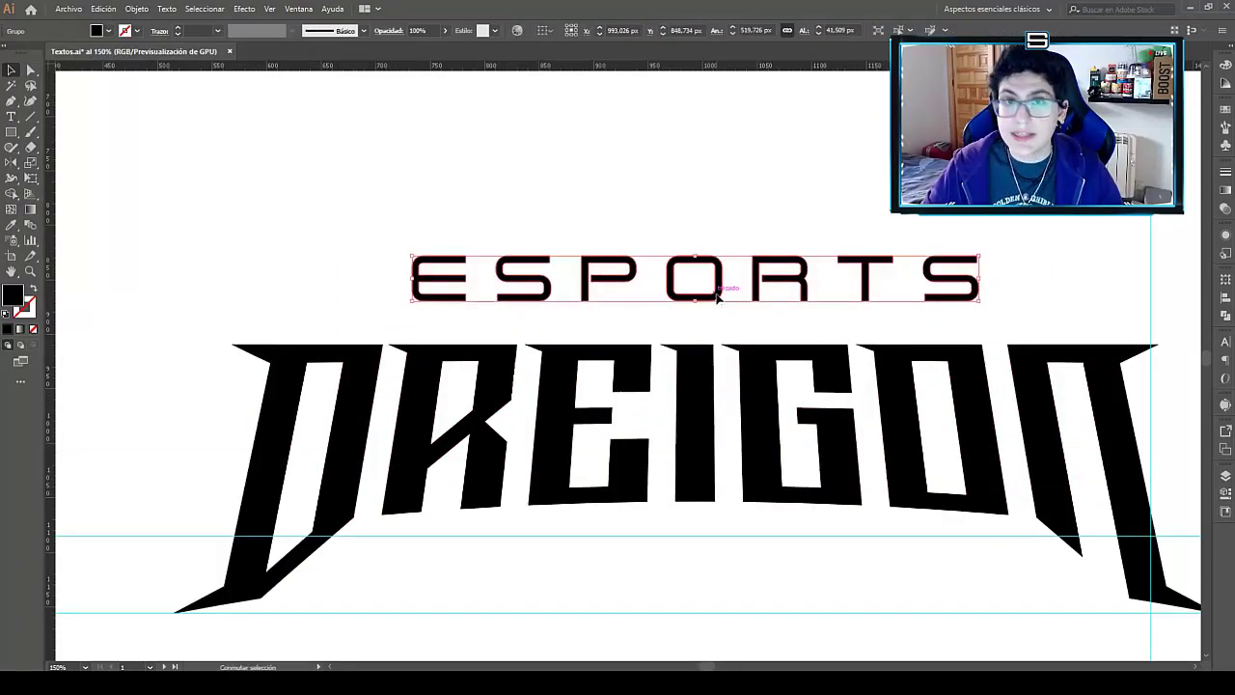
pyautogui.hotkey('shift', 'Down')
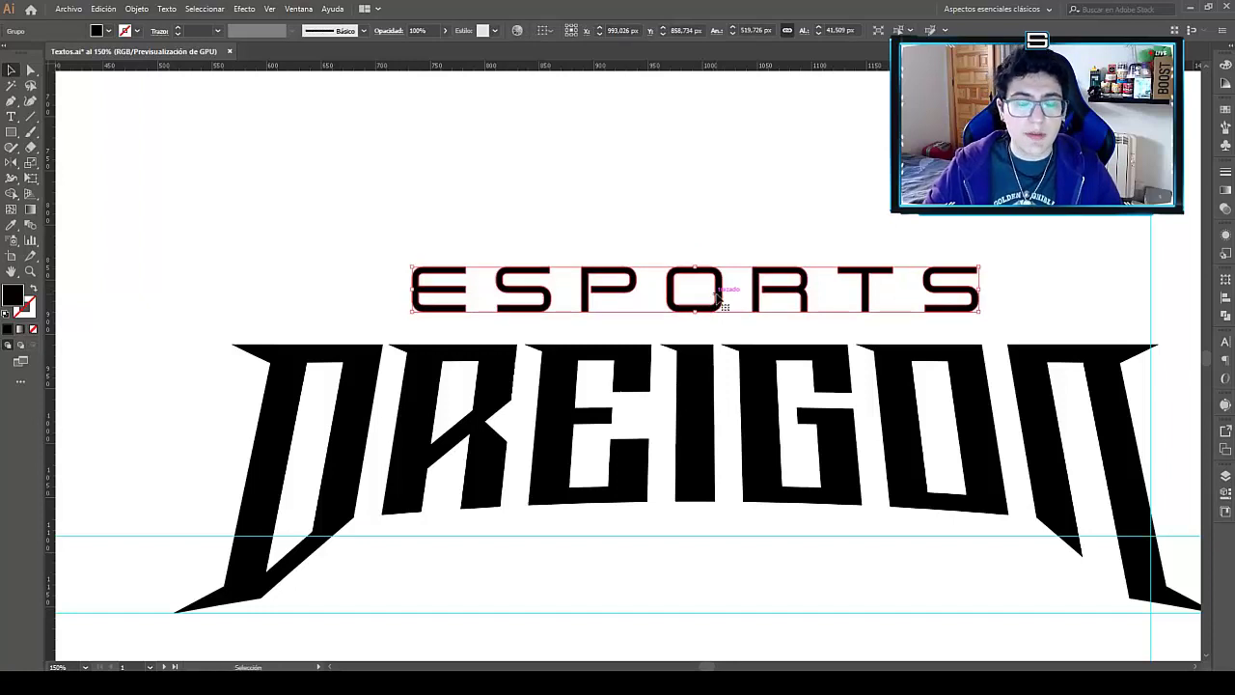
# Scale ESPORTS down slightly from its corner to about 478 px wide.
pyautogui.click(433, 187)
pyautogui.click(416, 302)
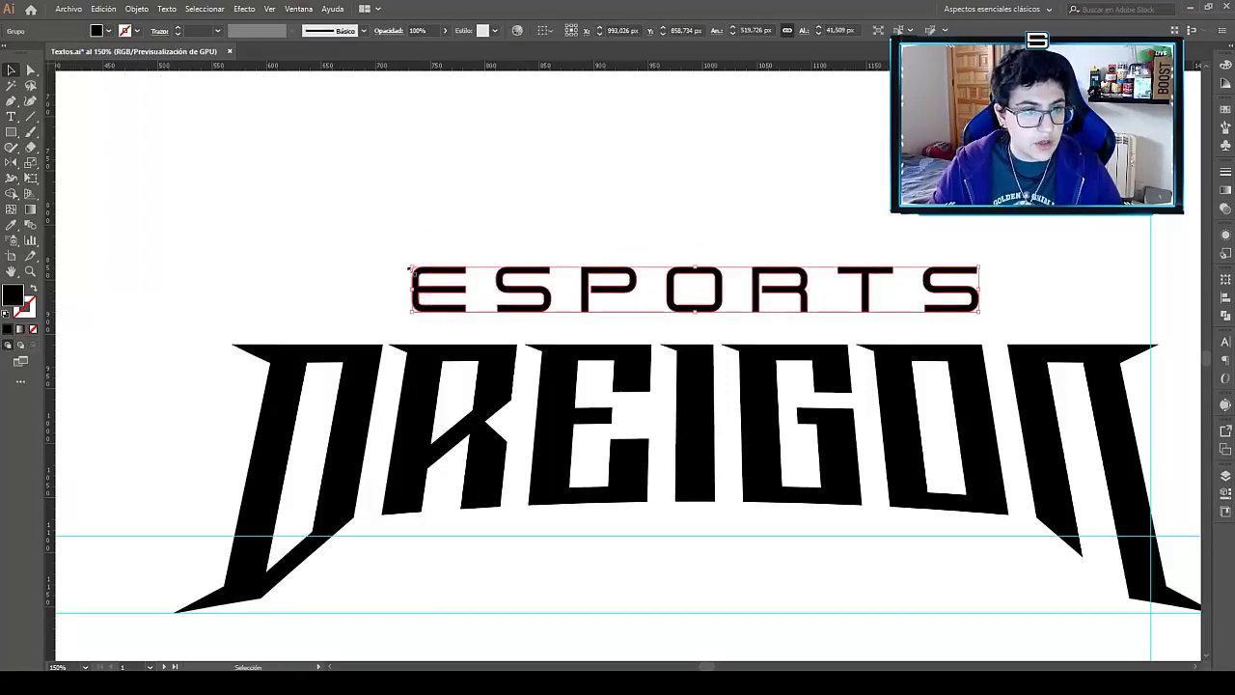
pyautogui.moveTo(409, 264); pyautogui.dragTo(425, 271)
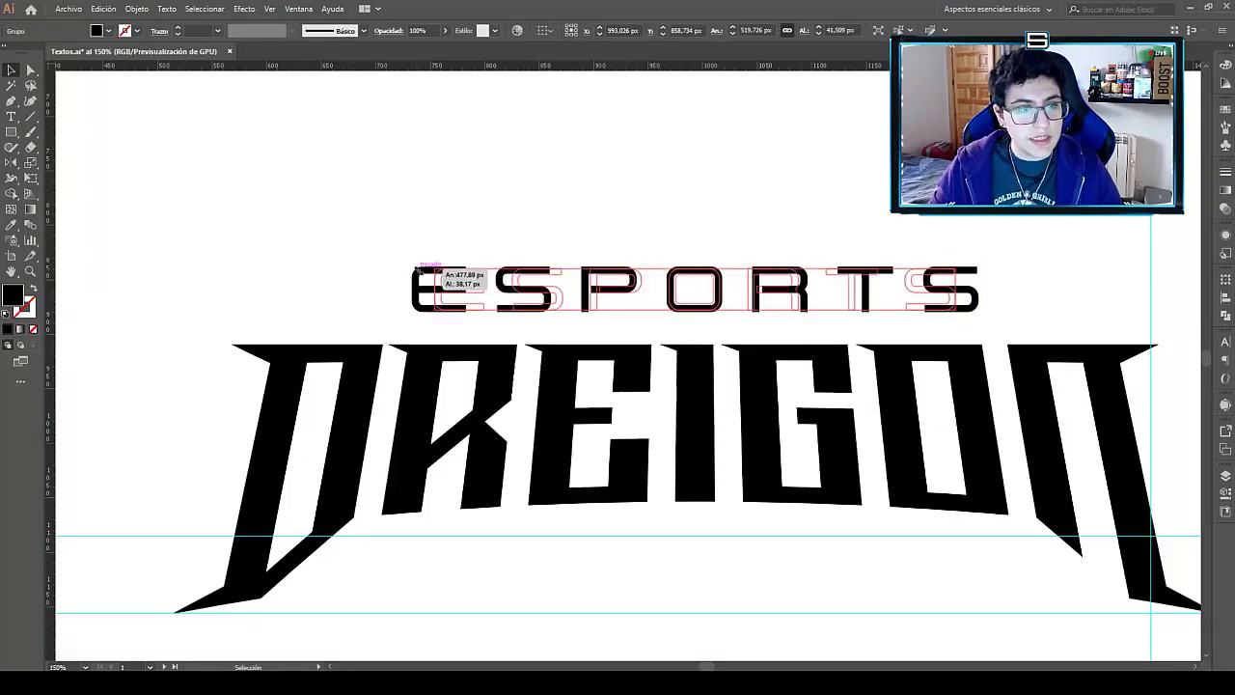
pyautogui.moveTo(425, 271); pyautogui.dragTo(427, 263)
pyautogui.click(470, 242)
pyautogui.scroll(-1, 372, 269)
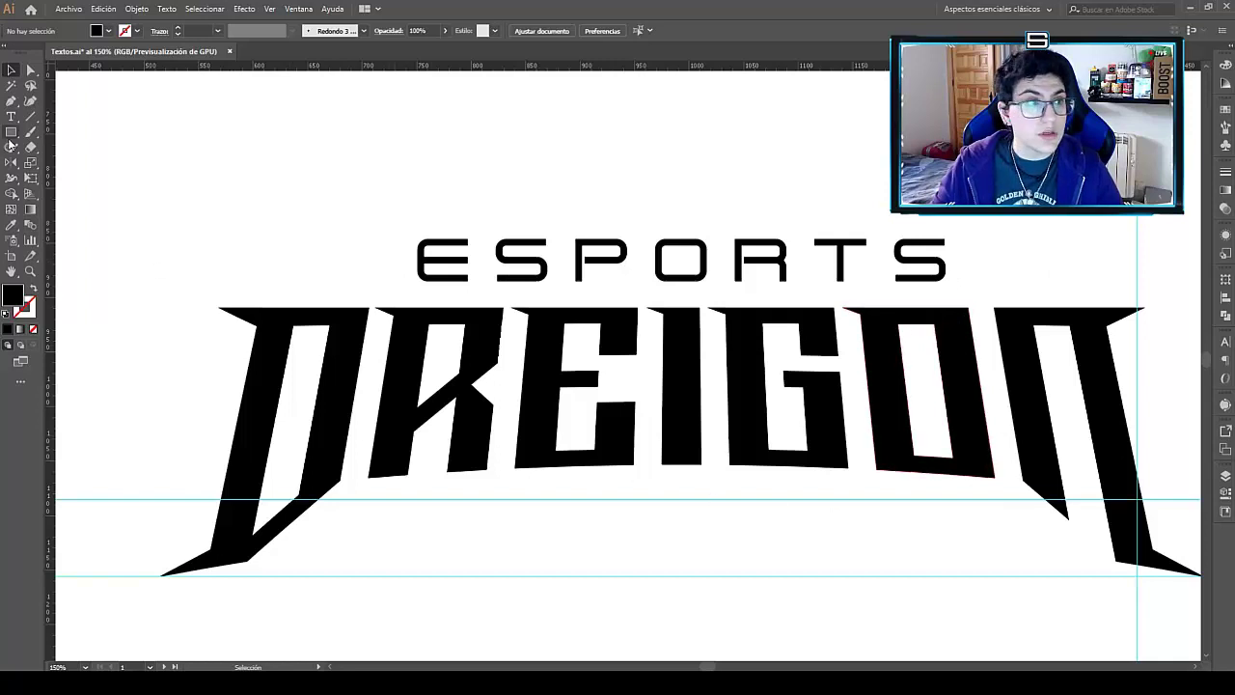
# Draw a rectangle tracing the middle bar of the E in ESPORTS.
pyautogui.hotkey('ctrl', '-')
pyautogui.hotkey('ctrl', '-')
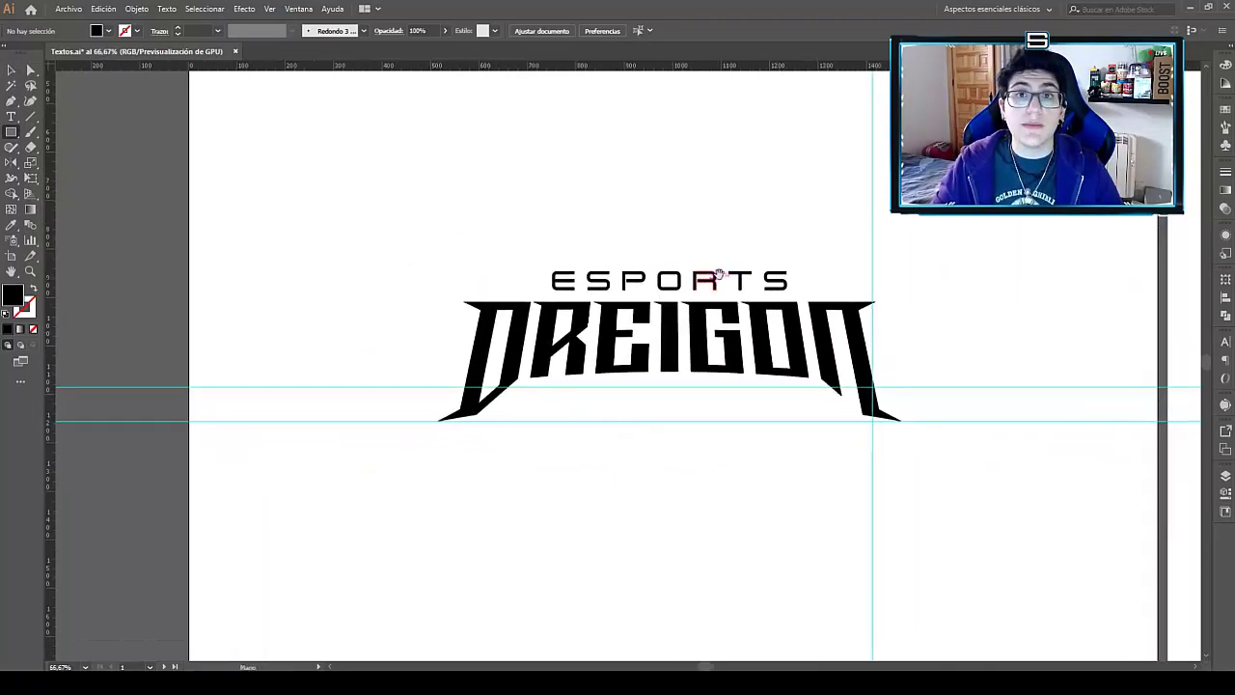
pyautogui.scroll(1, 739, 266)
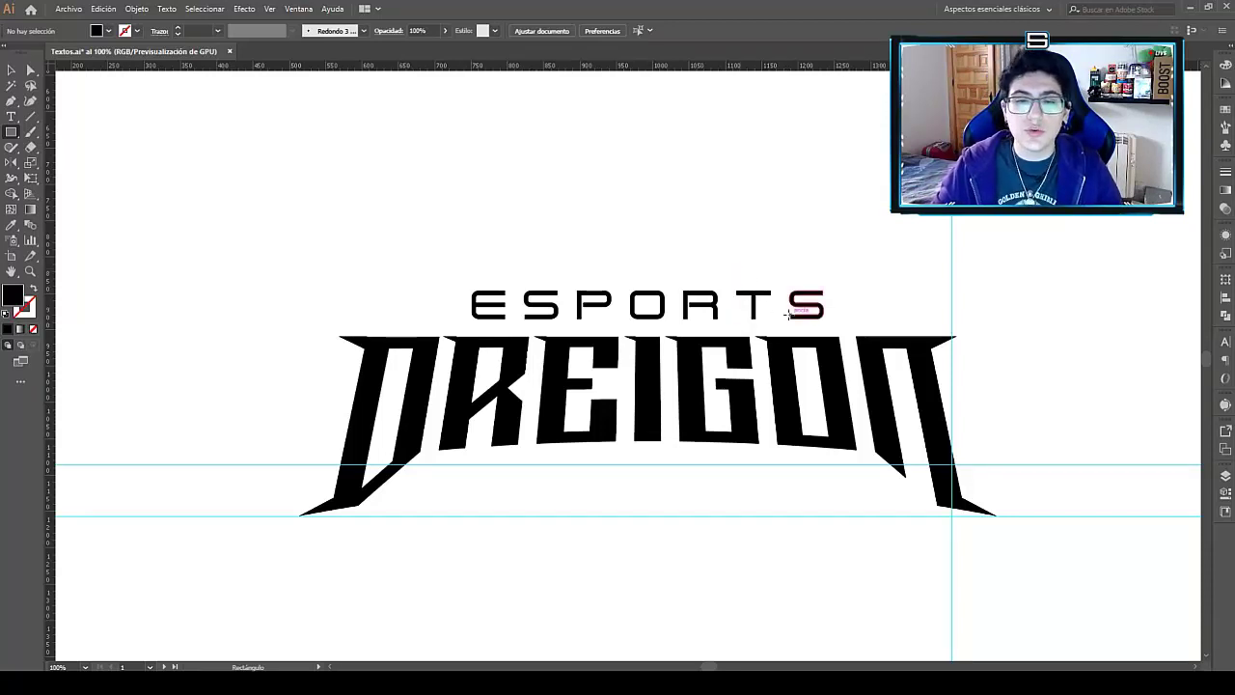
pyautogui.press('z')
pyautogui.click(510, 317)
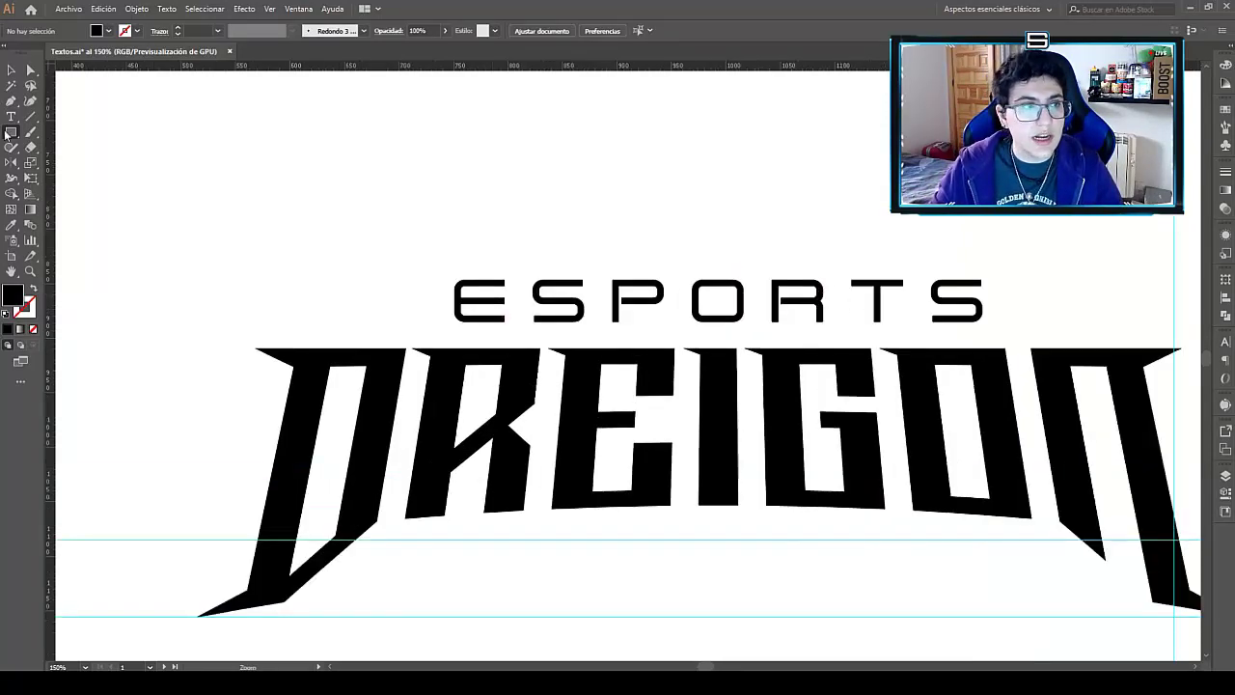
pyautogui.click(11, 133)
pyautogui.scroll(5, 675, 328)
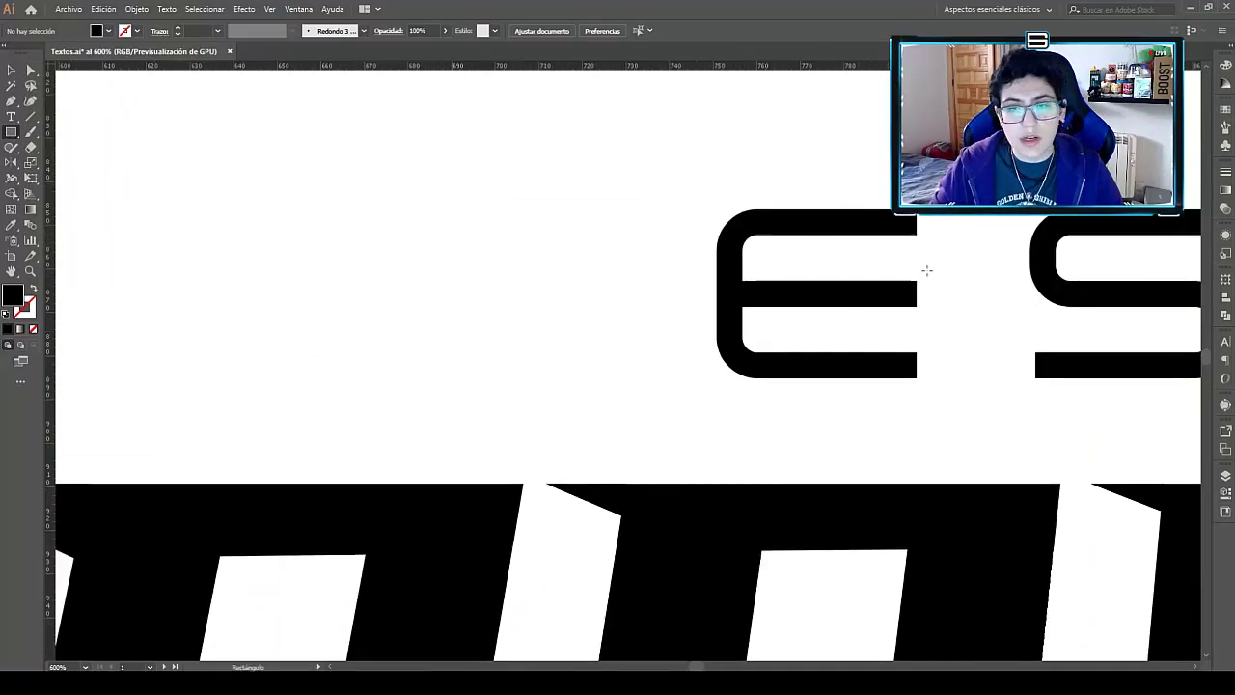
pyautogui.moveTo(914, 282); pyautogui.dragTo(746, 306)
# Move the new bar to sit as a dash left of ESPORTS.
pyautogui.hscroll(5, 1001, 309)
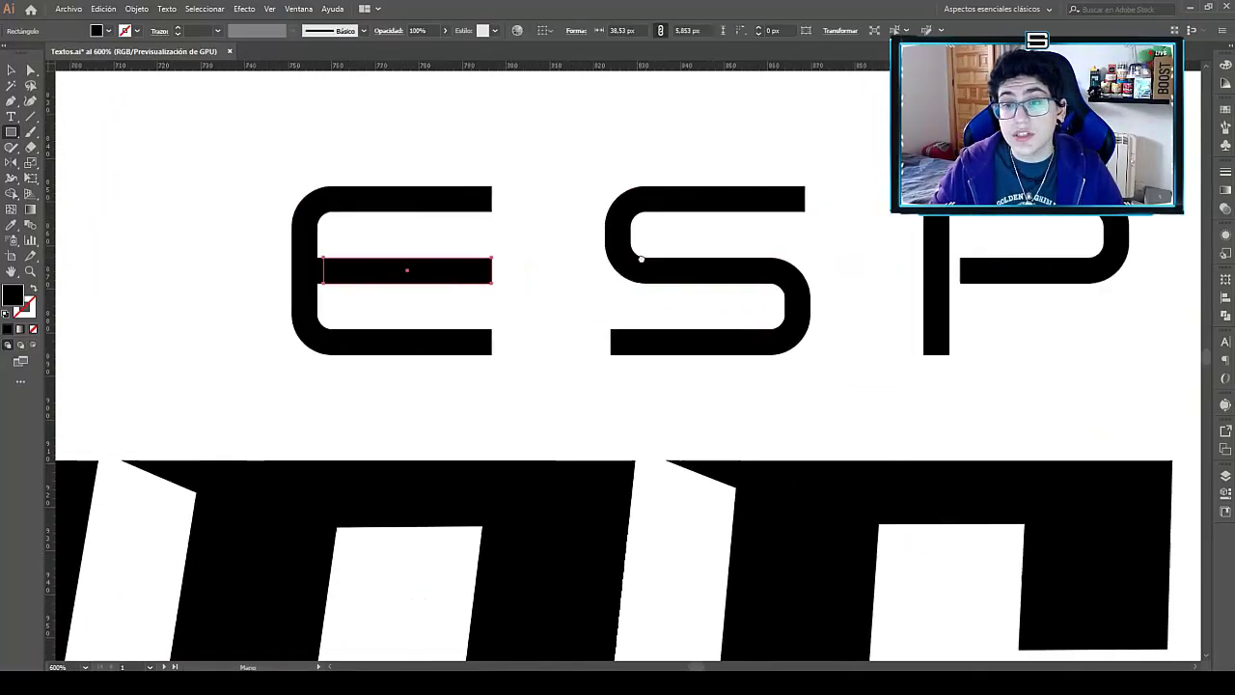
pyautogui.hscroll(-5, 1039, 248)
pyautogui.hscroll(-5, 728, 369)
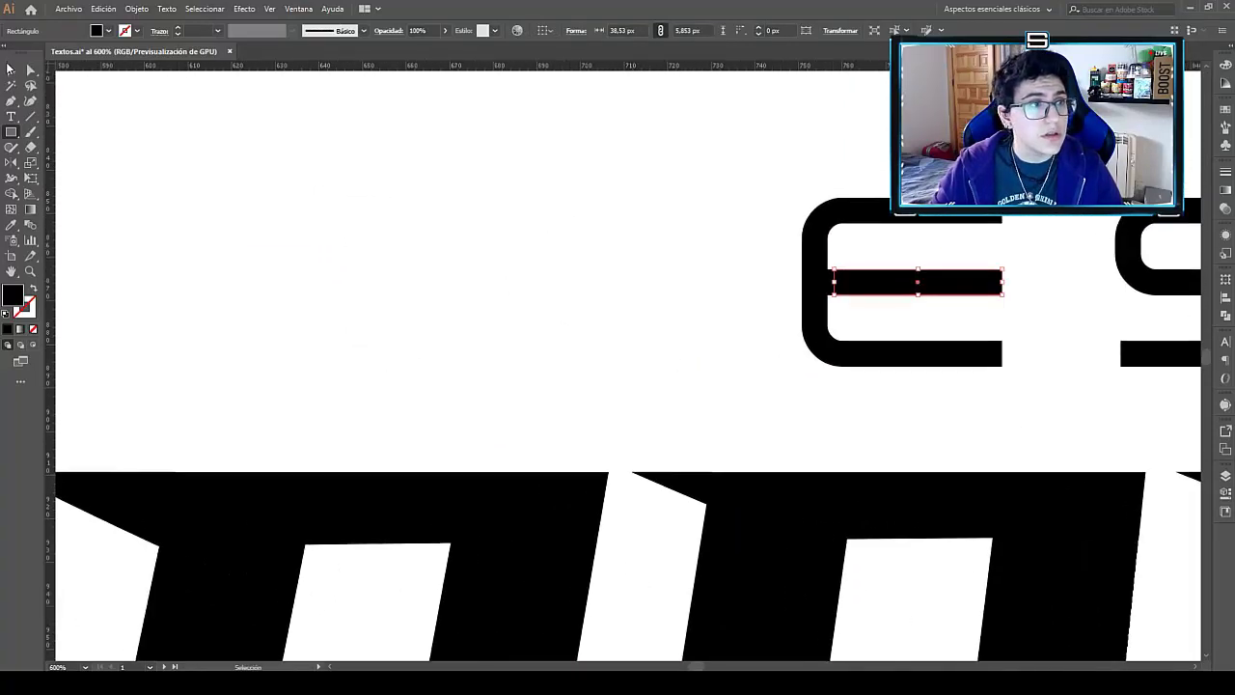
pyautogui.click(9, 70)
pyautogui.hotkey('ctrl', '-')
pyautogui.moveTo(844, 307); pyautogui.dragTo(637, 315)
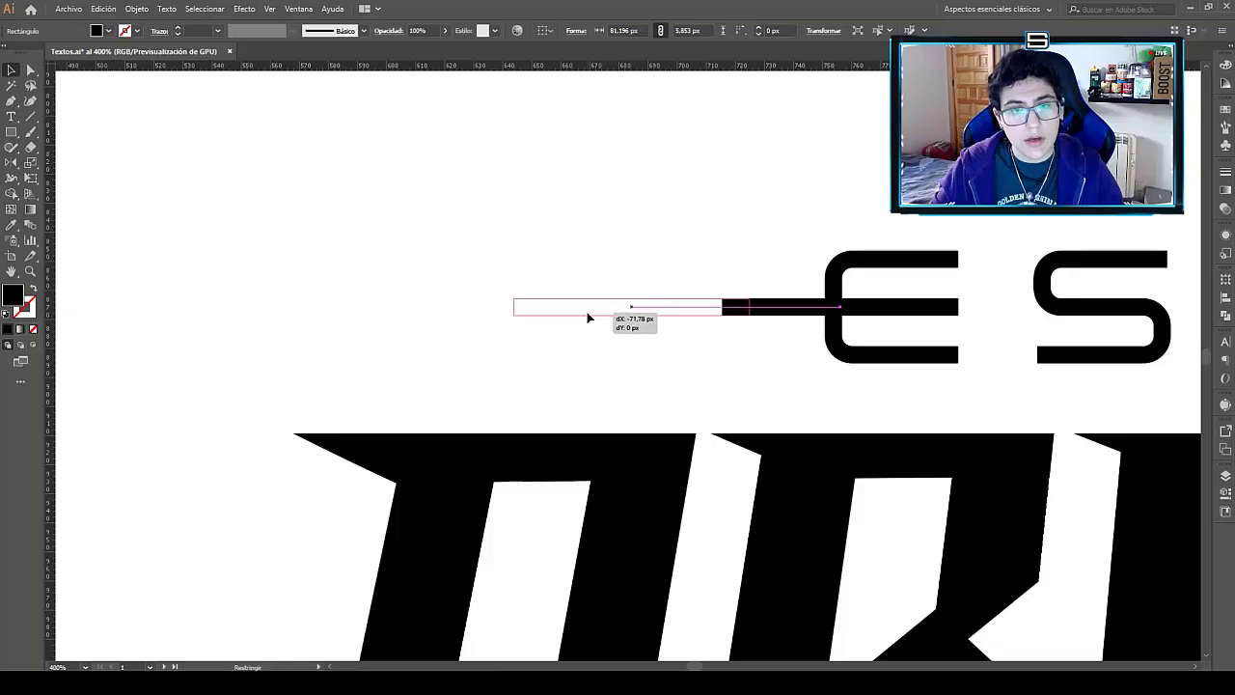
pyautogui.moveTo(637, 315); pyautogui.dragTo(589, 316)
pyautogui.hotkey('ctrl', '-')
pyautogui.hotkey('ctrl', '-')
pyautogui.hotkey('ctrl', '-')
pyautogui.moveTo(566, 383); pyautogui.dragTo(431, 373)
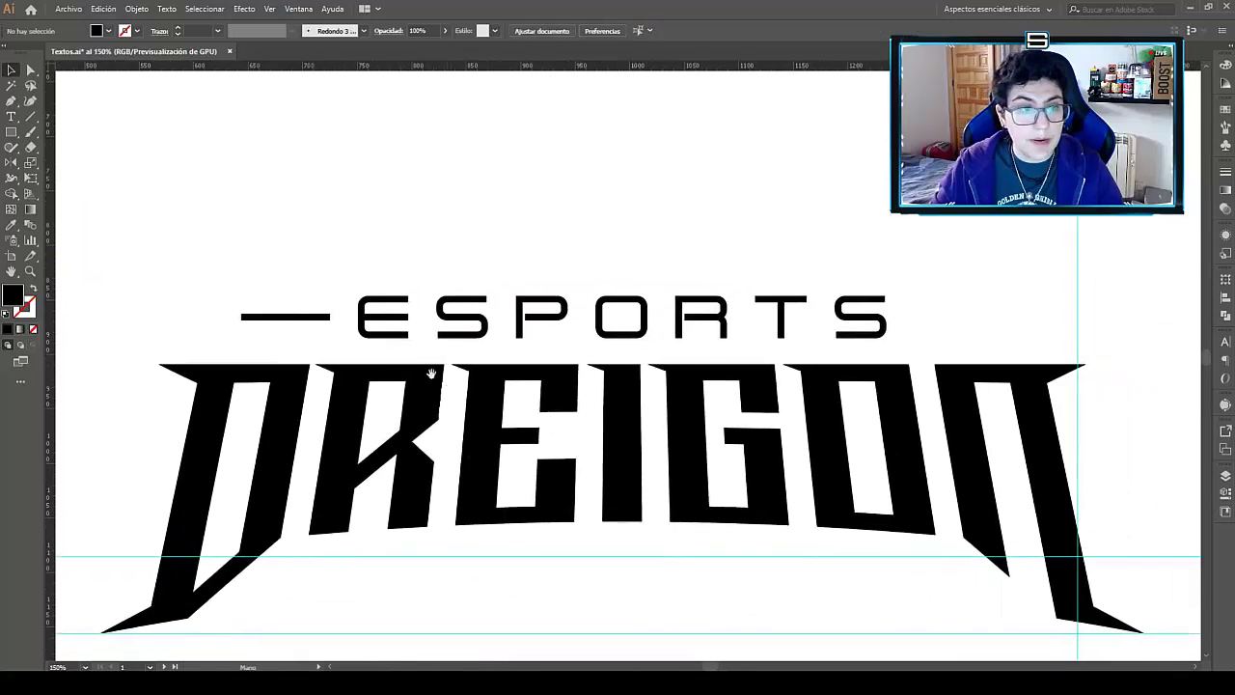
# Alt-drag a copy of the dash to the right side of ESPORTS.
pyautogui.moveTo(294, 318); pyautogui.dragTo(237, 318)
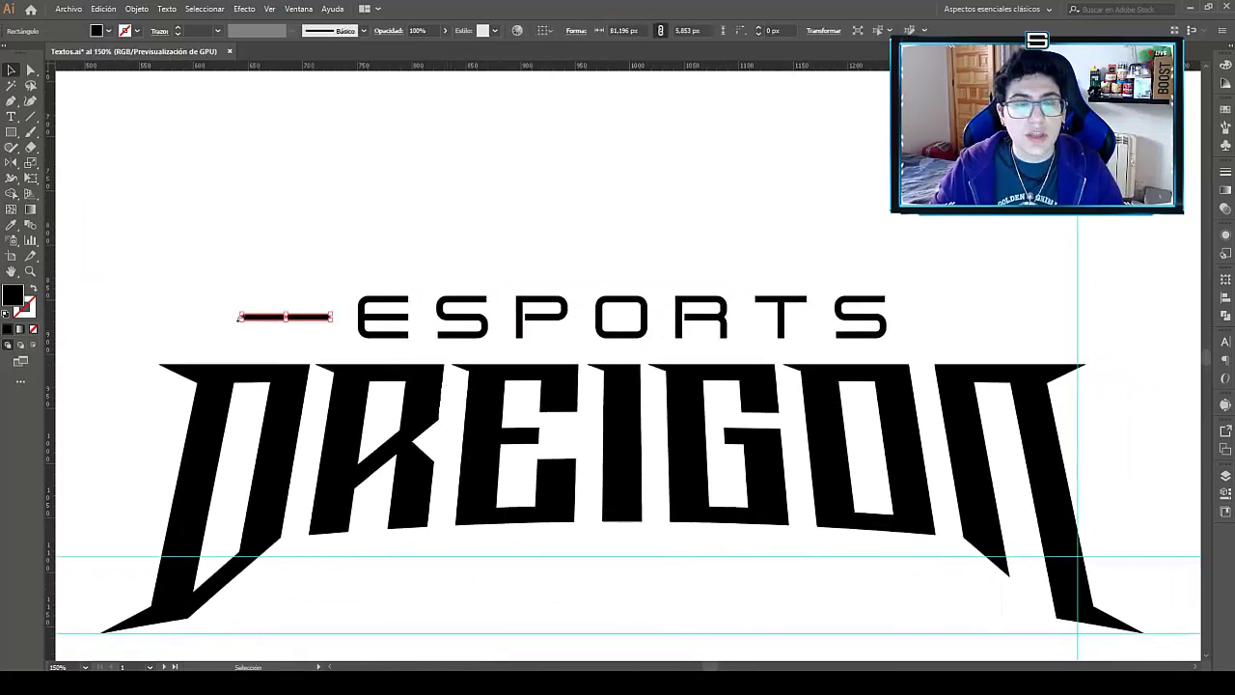
pyautogui.press('a')
pyautogui.moveTo(304, 321); pyautogui.dragTo(980, 324)
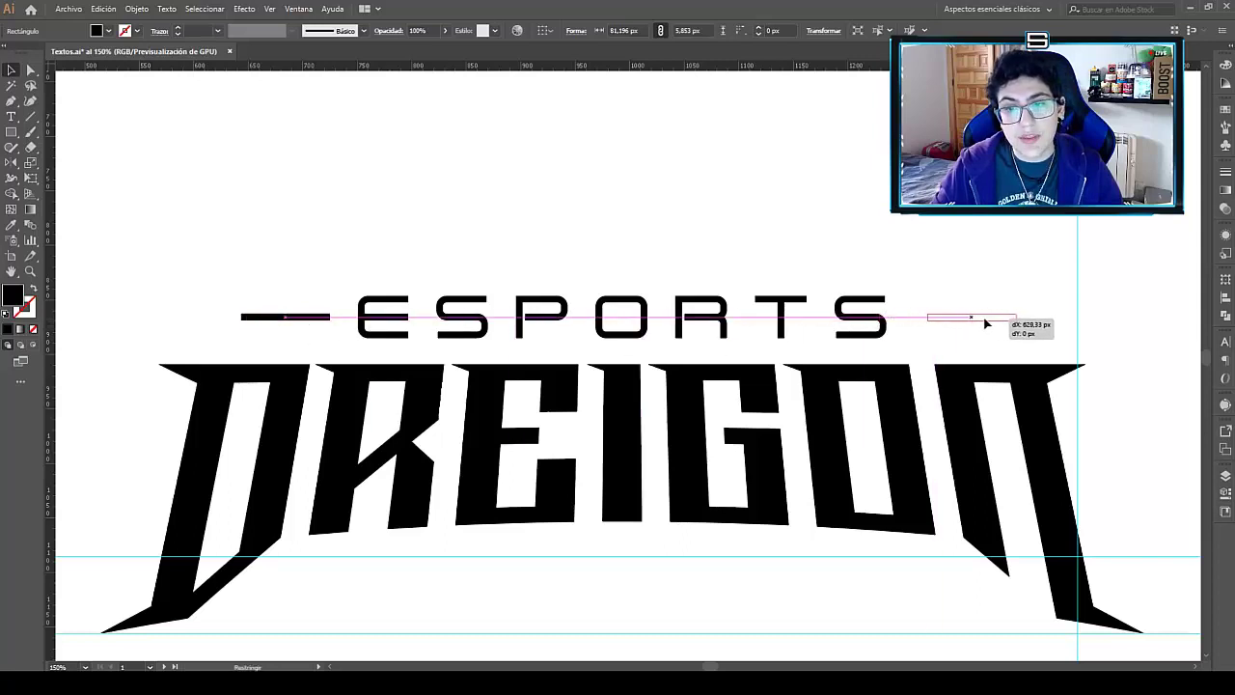
pyautogui.moveTo(980, 325); pyautogui.dragTo(986, 324)
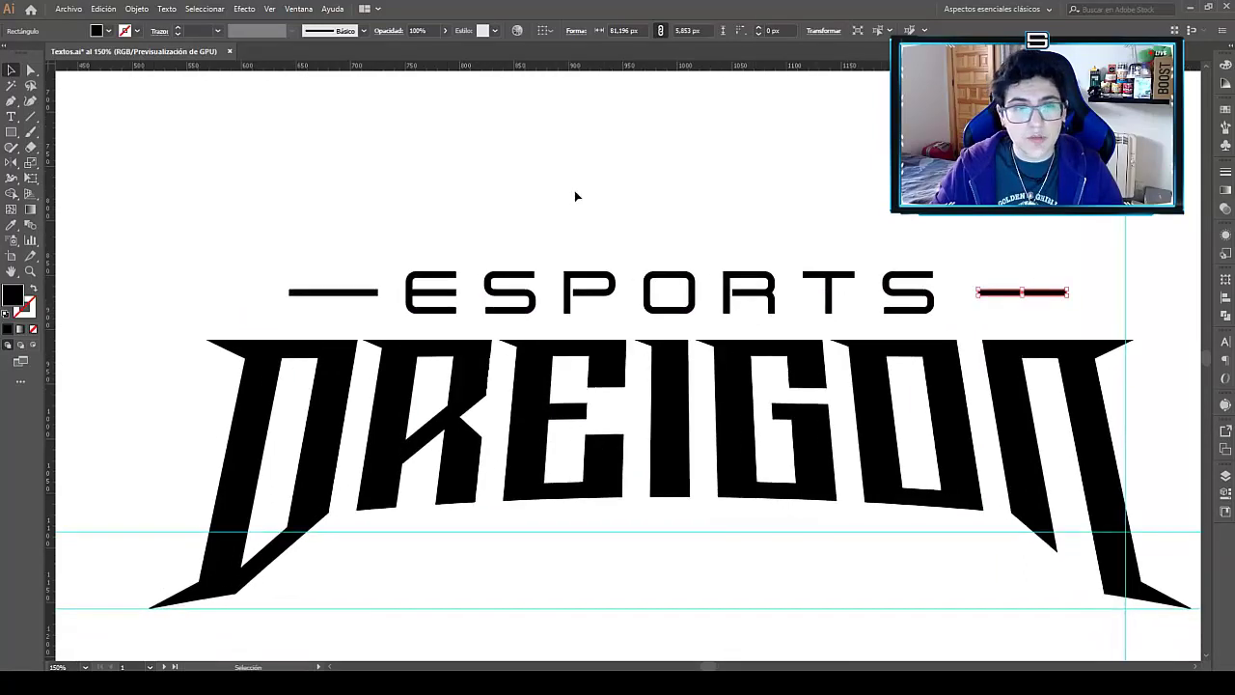
pyautogui.click(598, 212)
pyautogui.hotkey('ctrl', '-')
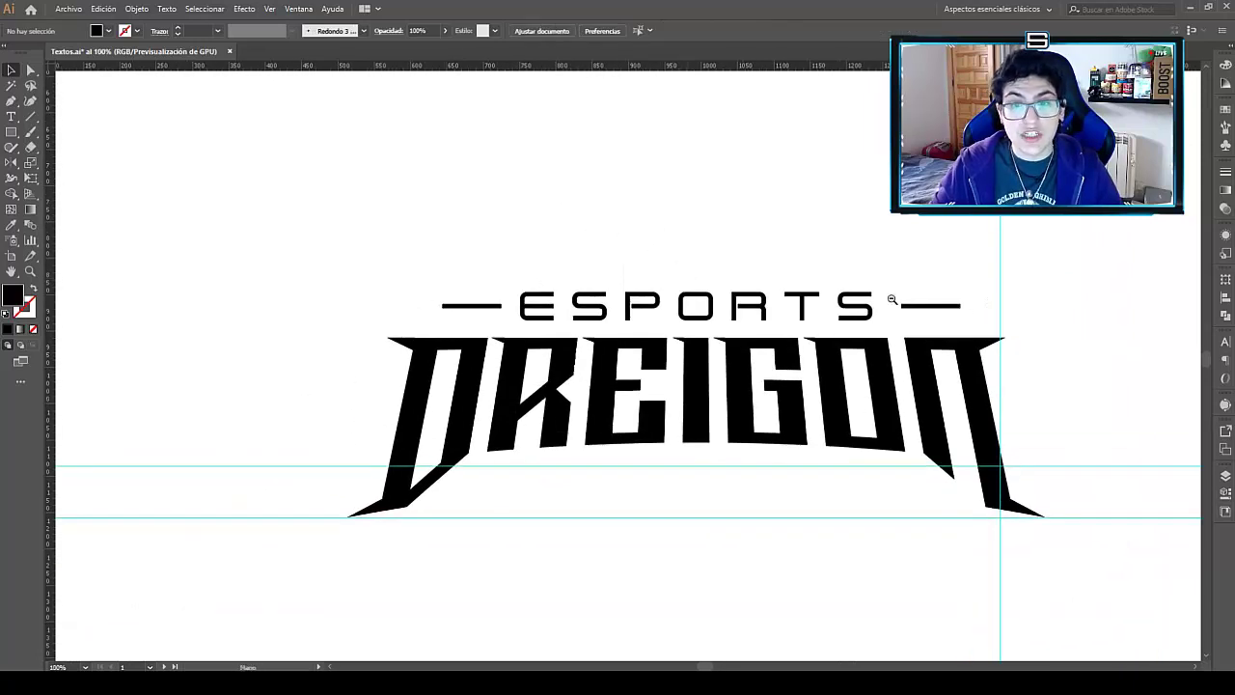
pyautogui.hotkey('ctrl', '+')
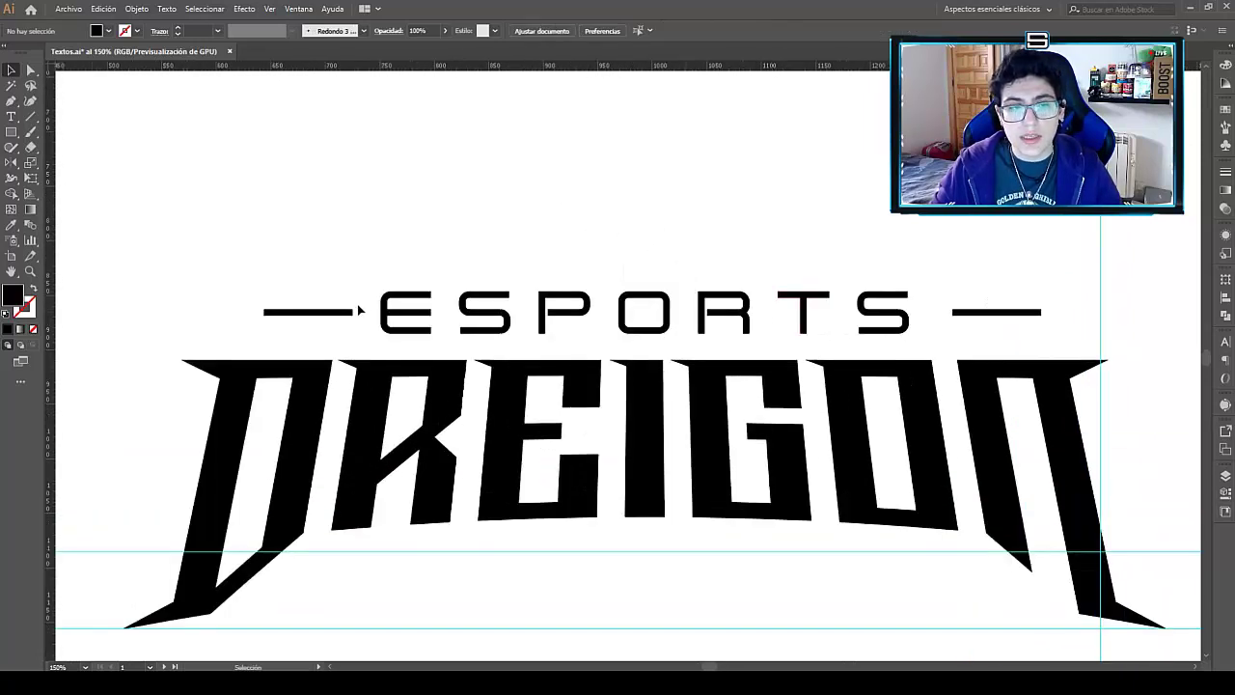
# Group the two dashes and centre the ESPORTS row horizontally over DREIGON.
pyautogui.click(977, 311)
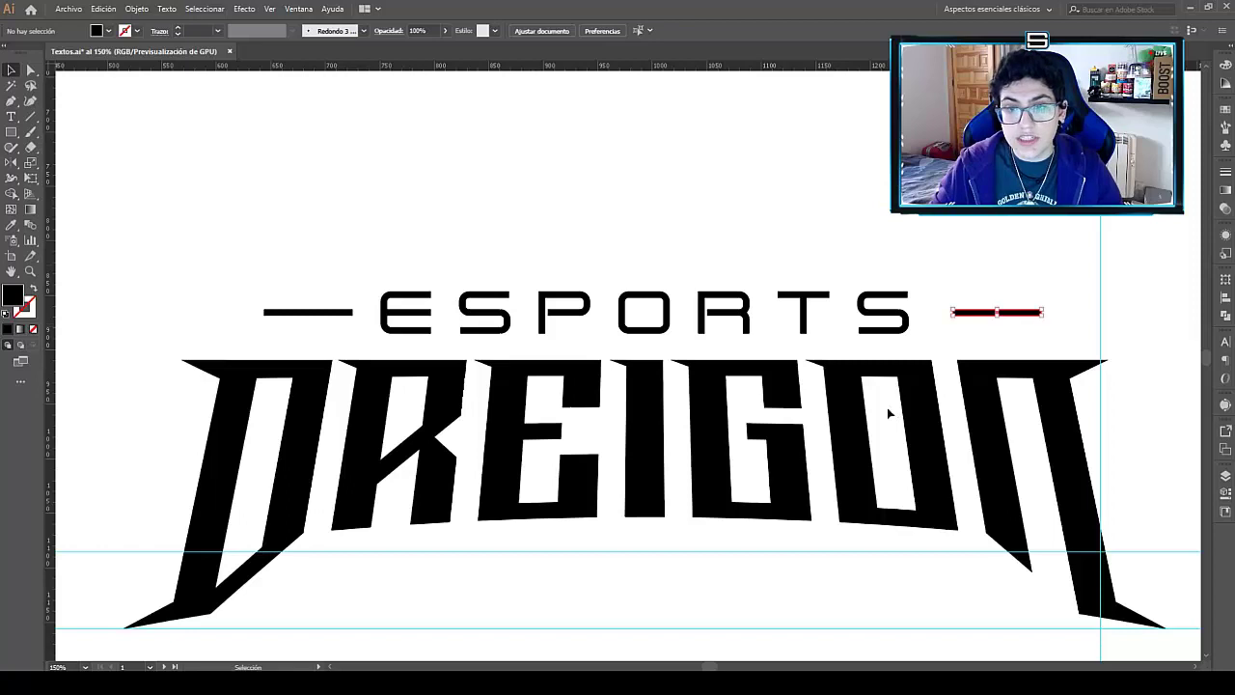
pyautogui.keyDown('shift'); pyautogui.click(319, 311); pyautogui.keyUp('shift')
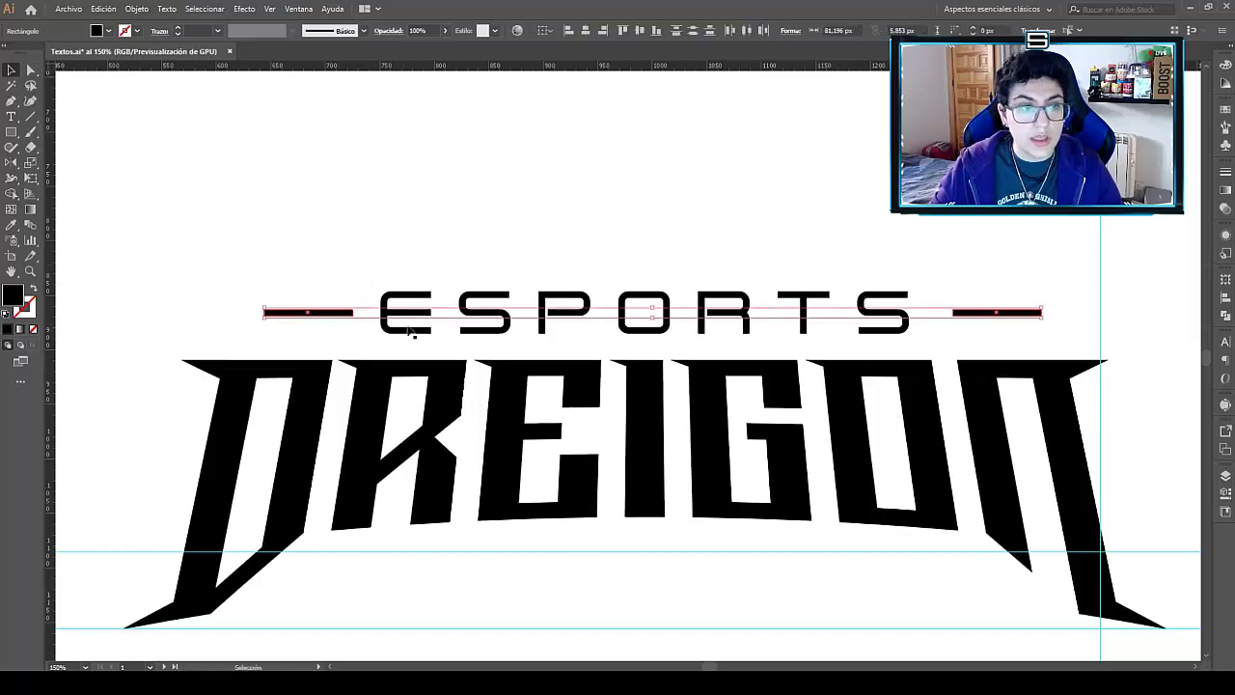
pyautogui.rightClick(322, 311)
pyautogui.click(359, 390)
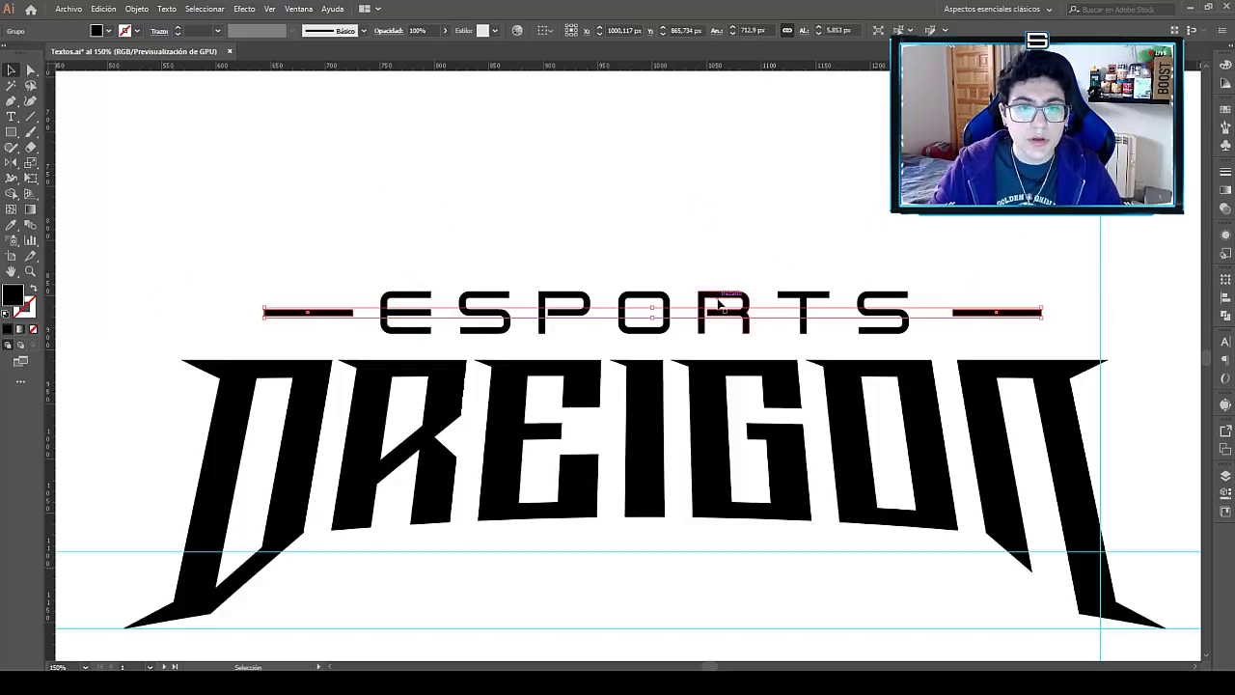
pyautogui.moveTo(290, 247); pyautogui.dragTo(1040, 334)
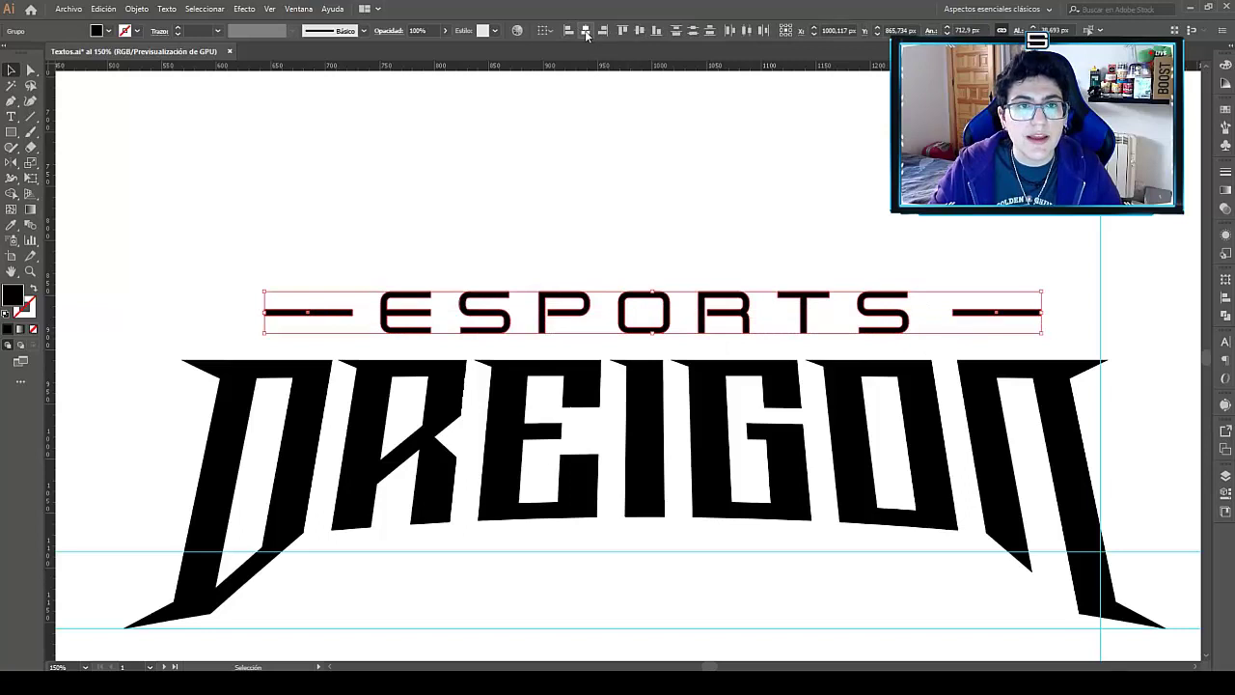
pyautogui.click(585, 32)
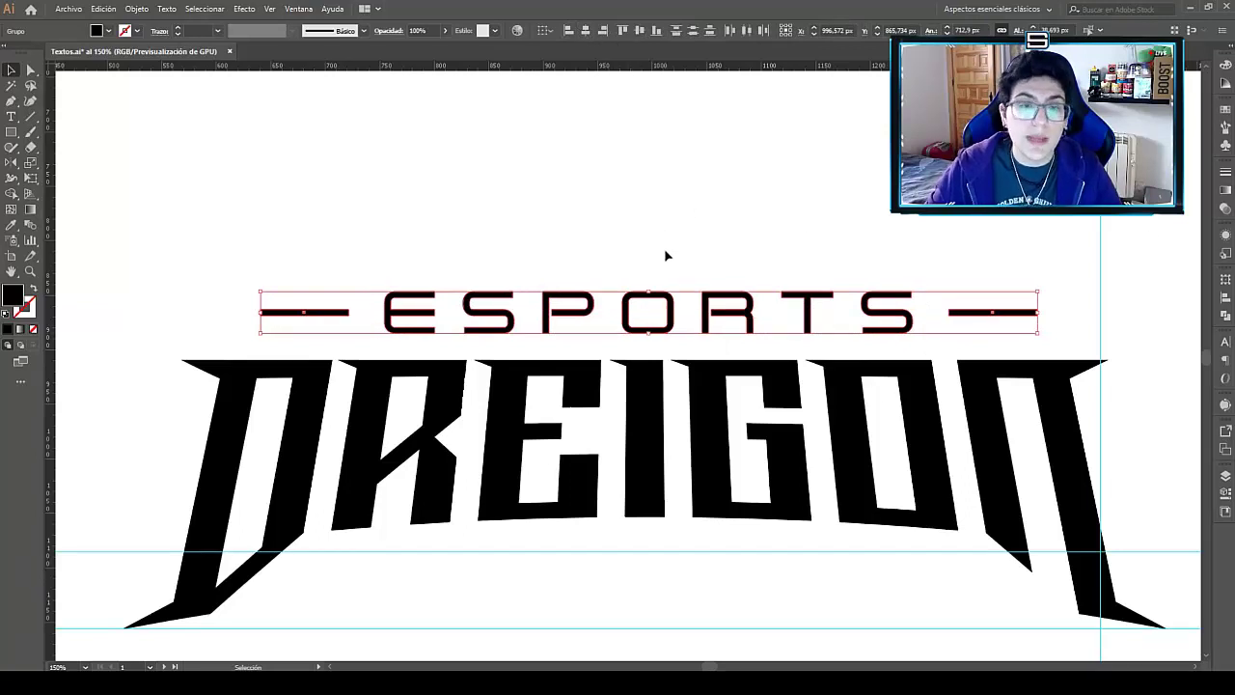
# Group ESPORTS with its two dashes and check the groups in the Layers panel.
pyautogui.rightClick(673, 304)
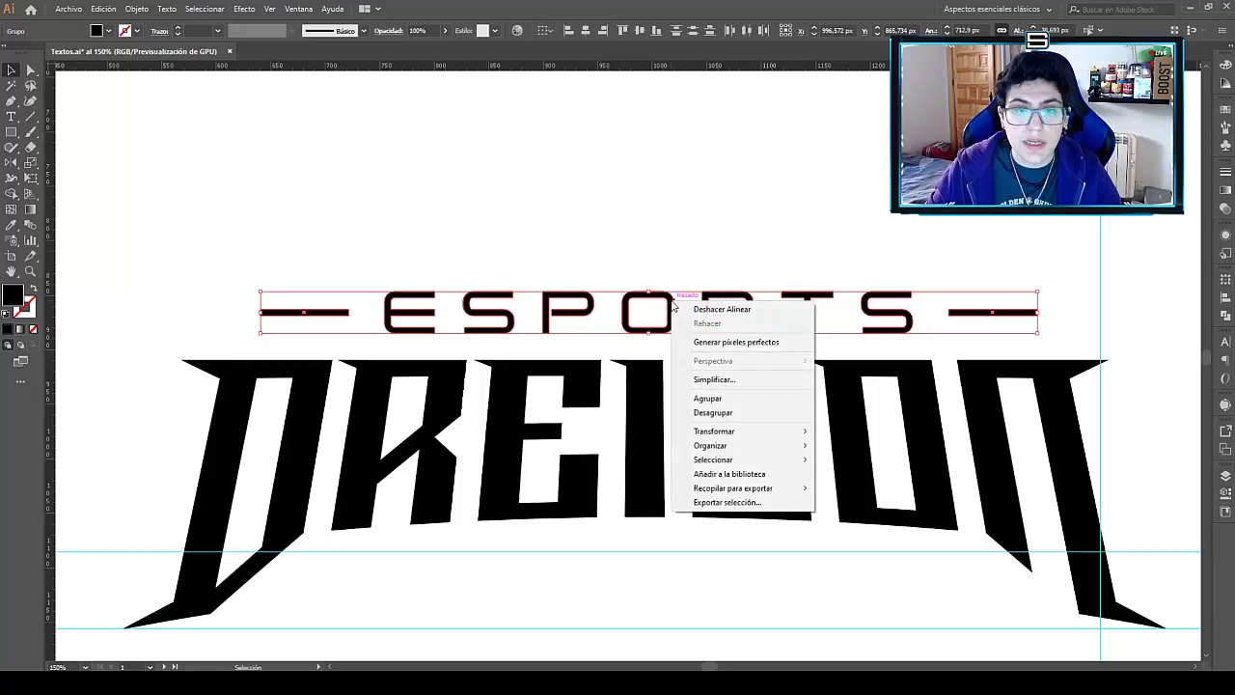
pyautogui.click(737, 398)
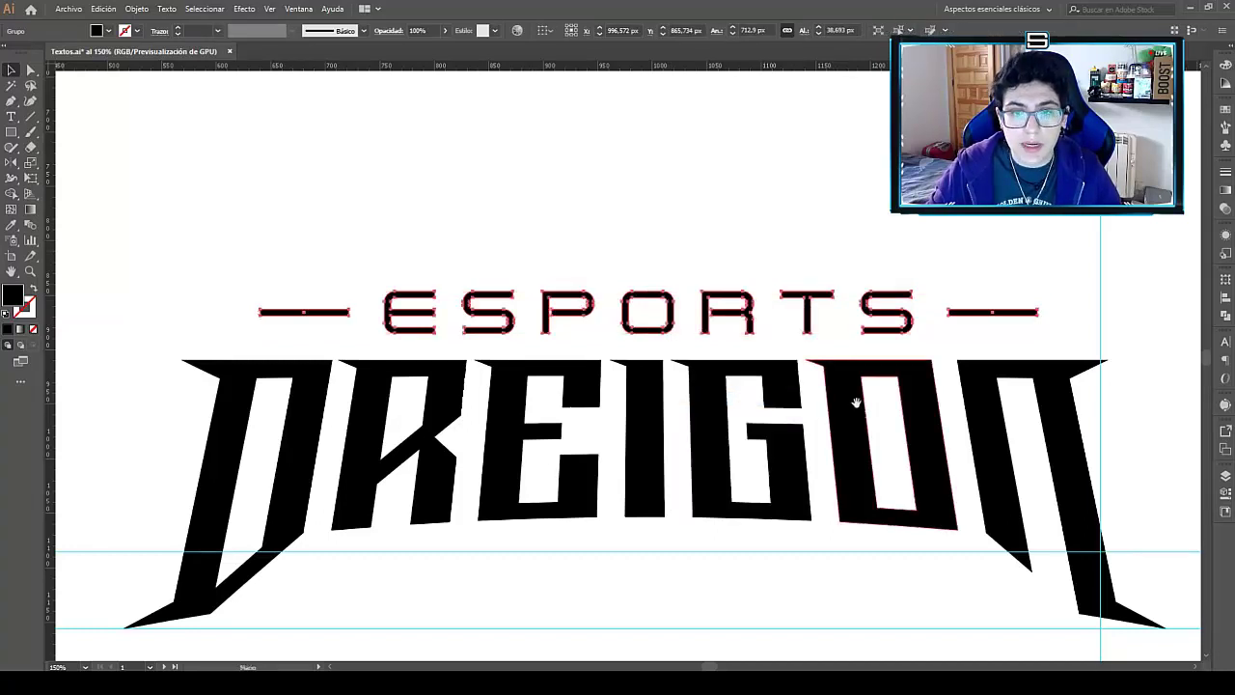
pyautogui.hotkey('ctrl', '-')
pyautogui.click(1225, 475)
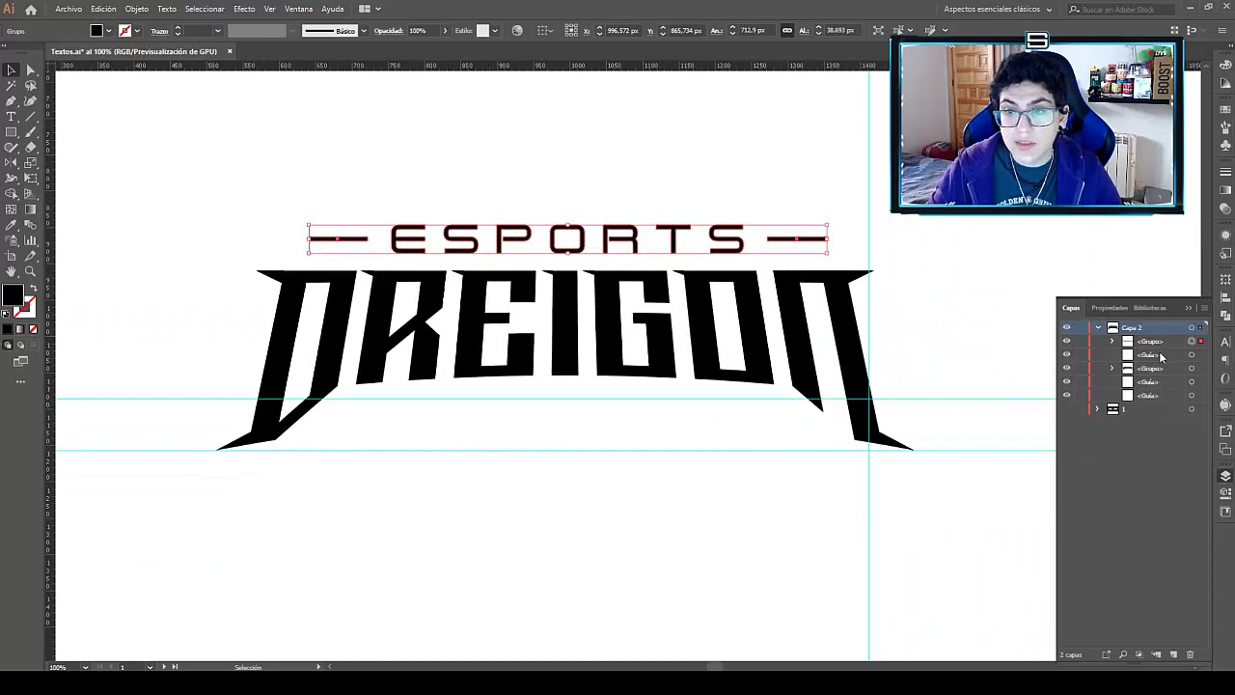
pyautogui.moveTo(1153, 355); pyautogui.dragTo(1161, 372)
pyautogui.click(1164, 396)
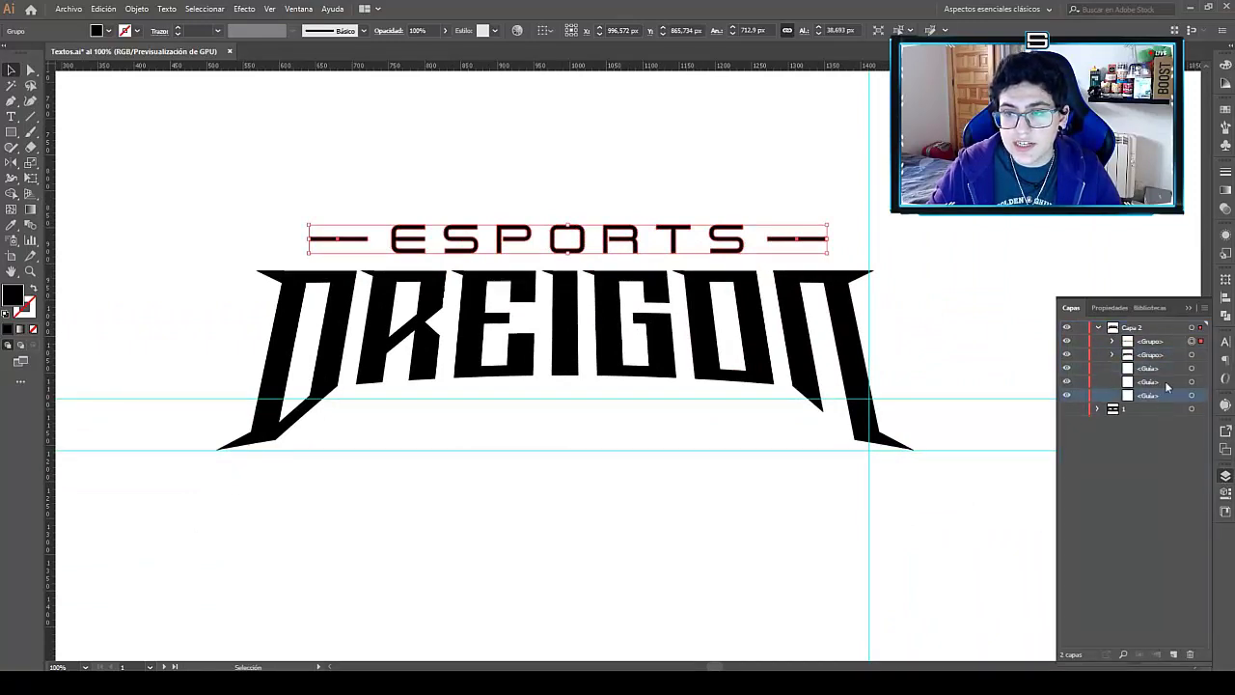
pyautogui.click(1192, 356)
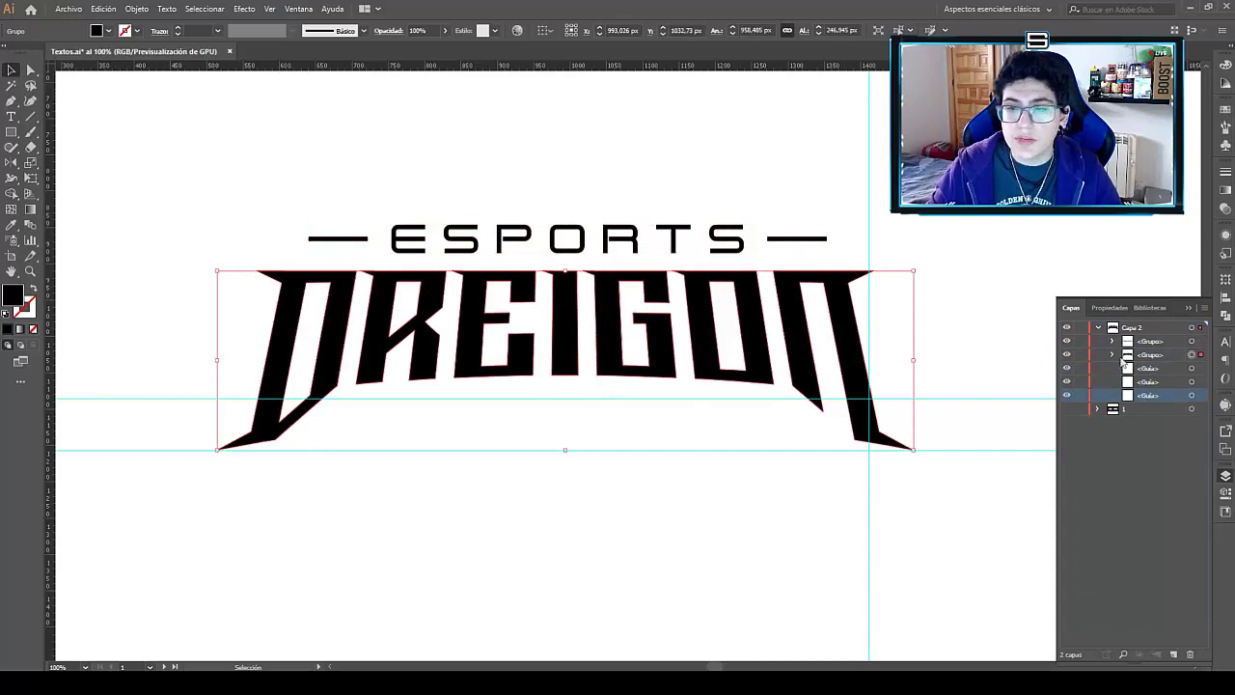
pyautogui.click(1191, 341)
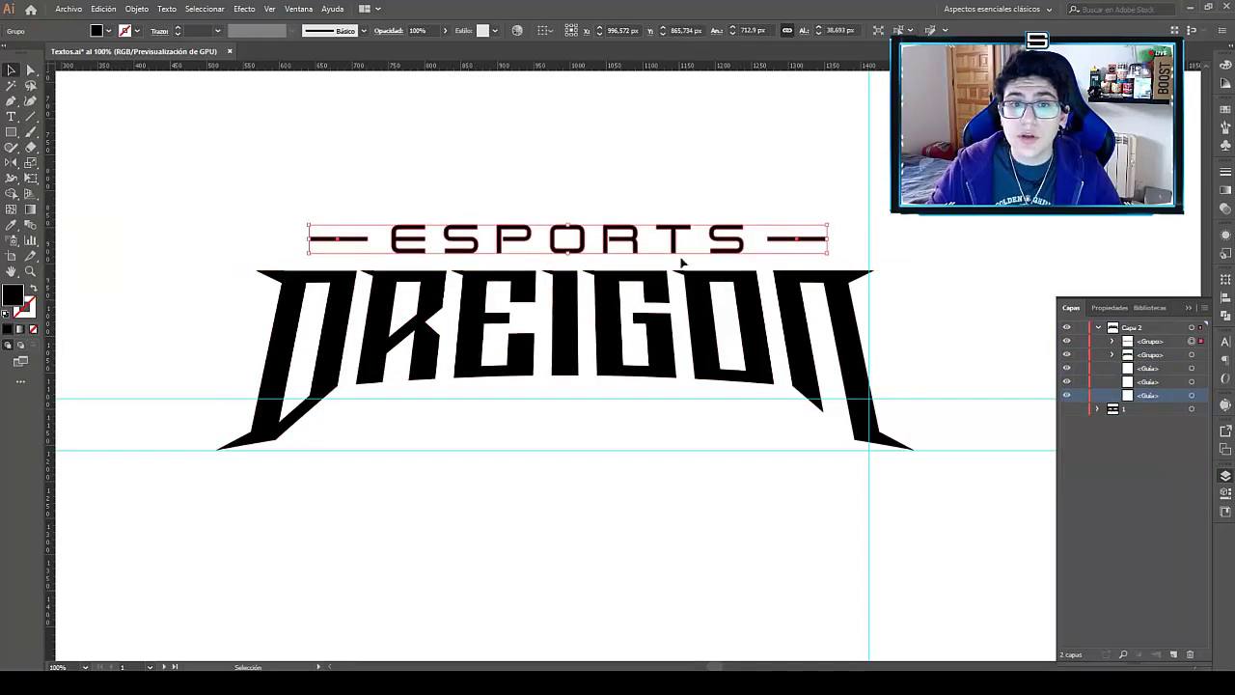
# Select both groups and centre DREIGON horizontally under the ESPORTS line.
pyautogui.click(578, 196)
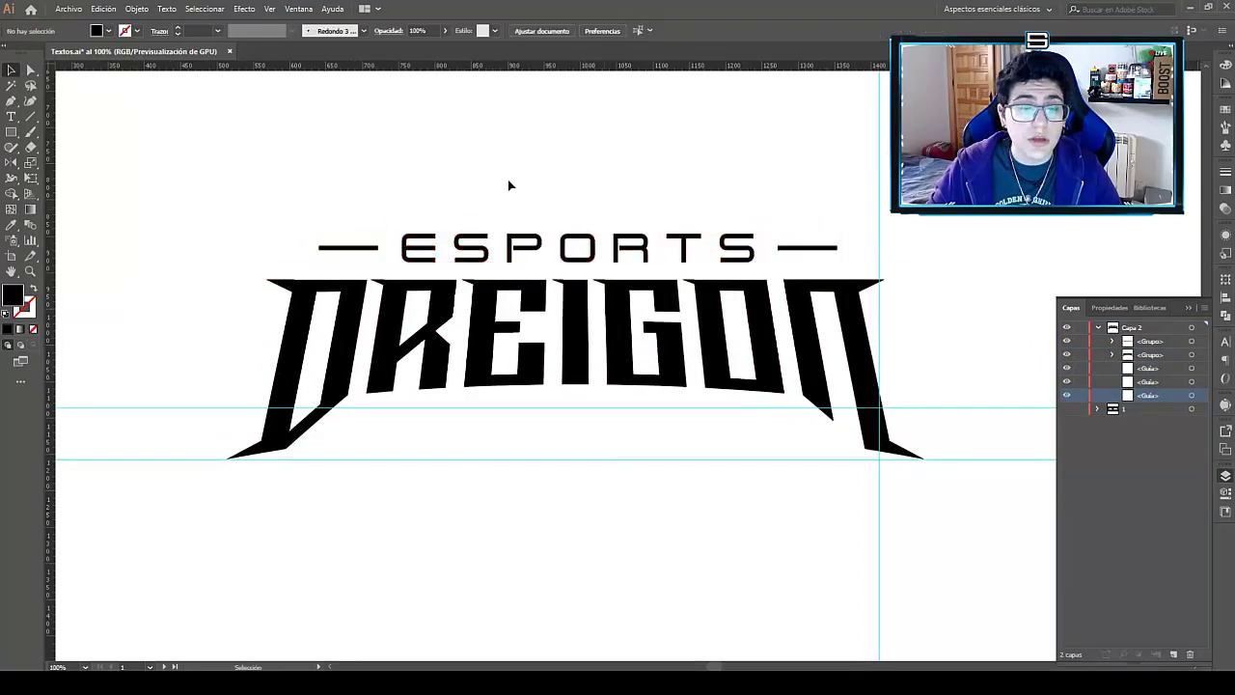
pyautogui.click(526, 249)
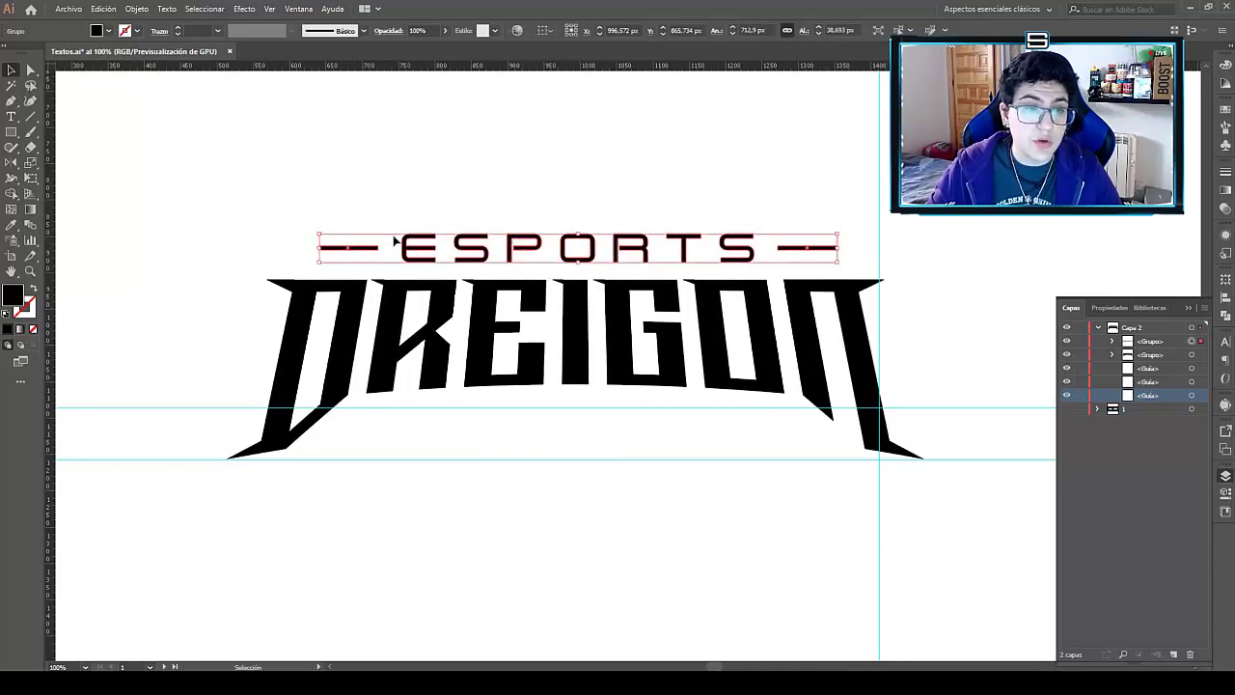
pyautogui.moveTo(526, 184); pyautogui.dragTo(677, 537)
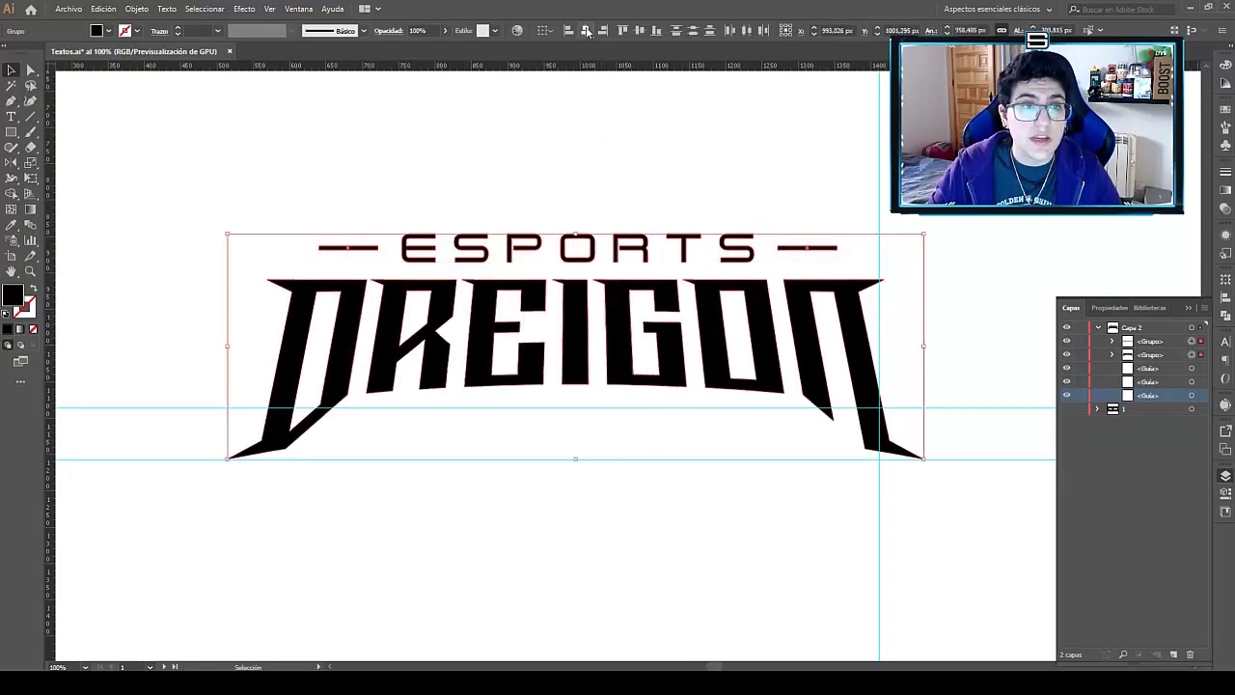
pyautogui.click(585, 30)
pyautogui.click(676, 165)
pyautogui.moveTo(688, 197); pyautogui.dragTo(696, 200)
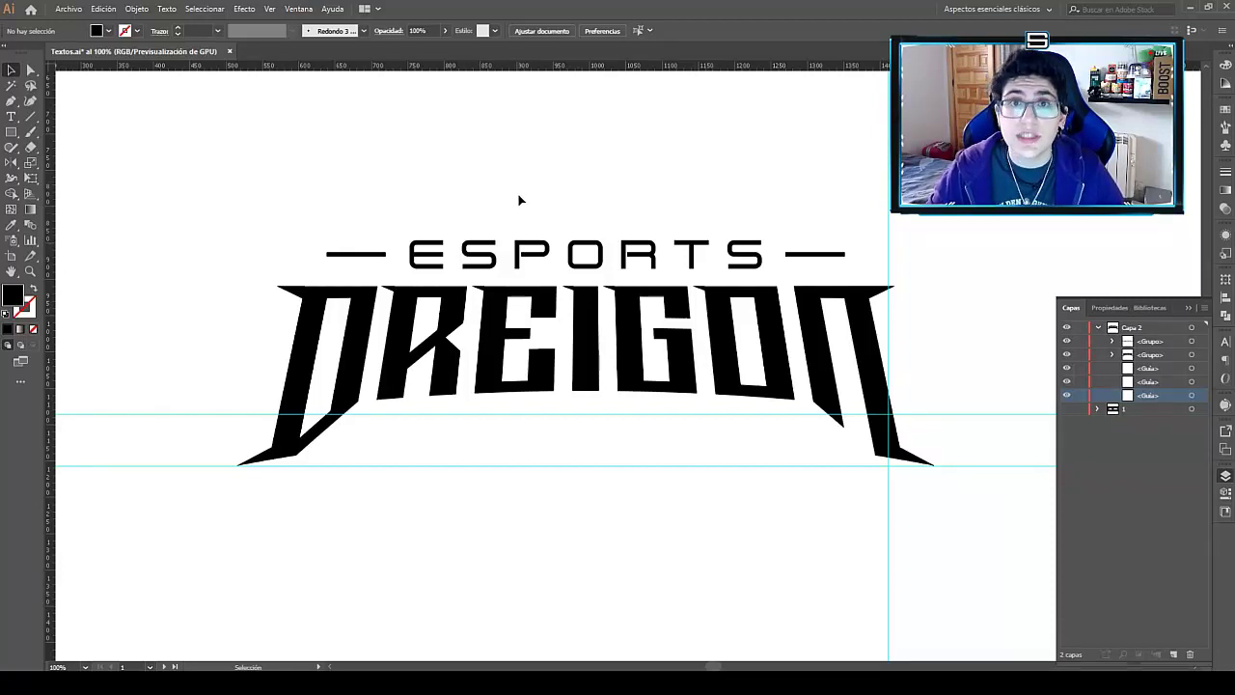
# Select the whole logo and drag it off the artboard onto the grey pasteboard.
pyautogui.scroll(-2, 709, 328)
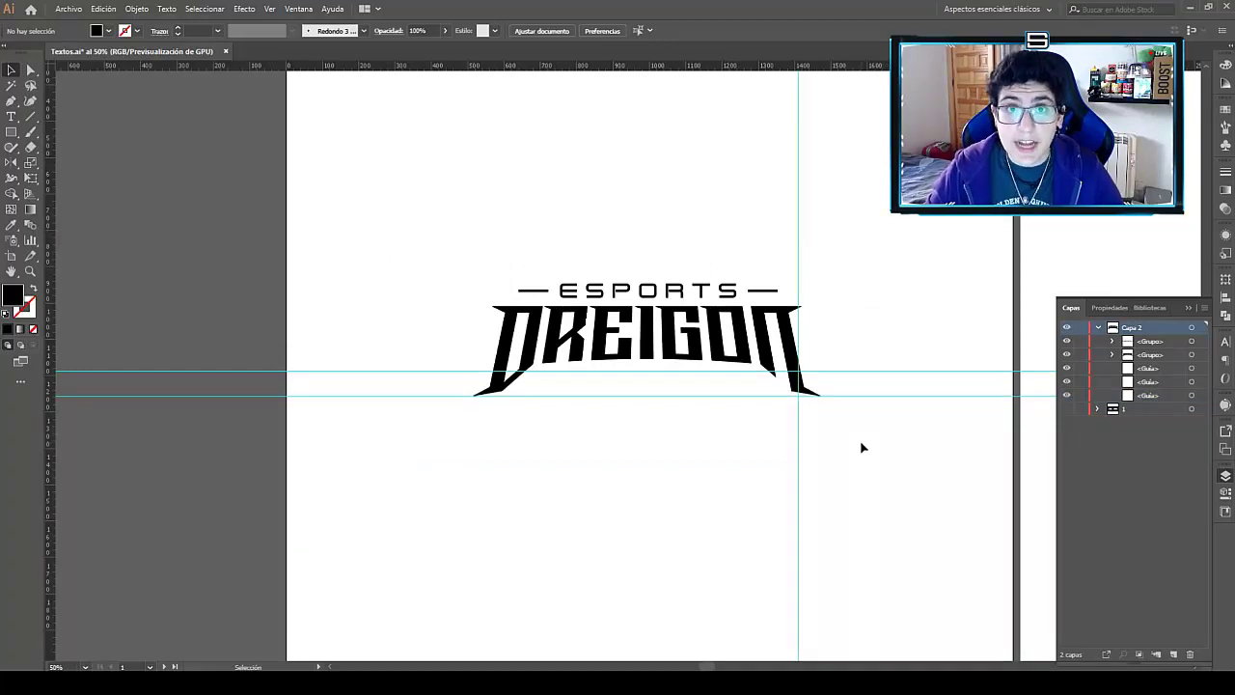
pyautogui.scroll(-2, 863, 446)
pyautogui.scroll(-2, 832, 450)
pyautogui.moveTo(918, 328); pyautogui.dragTo(659, 232)
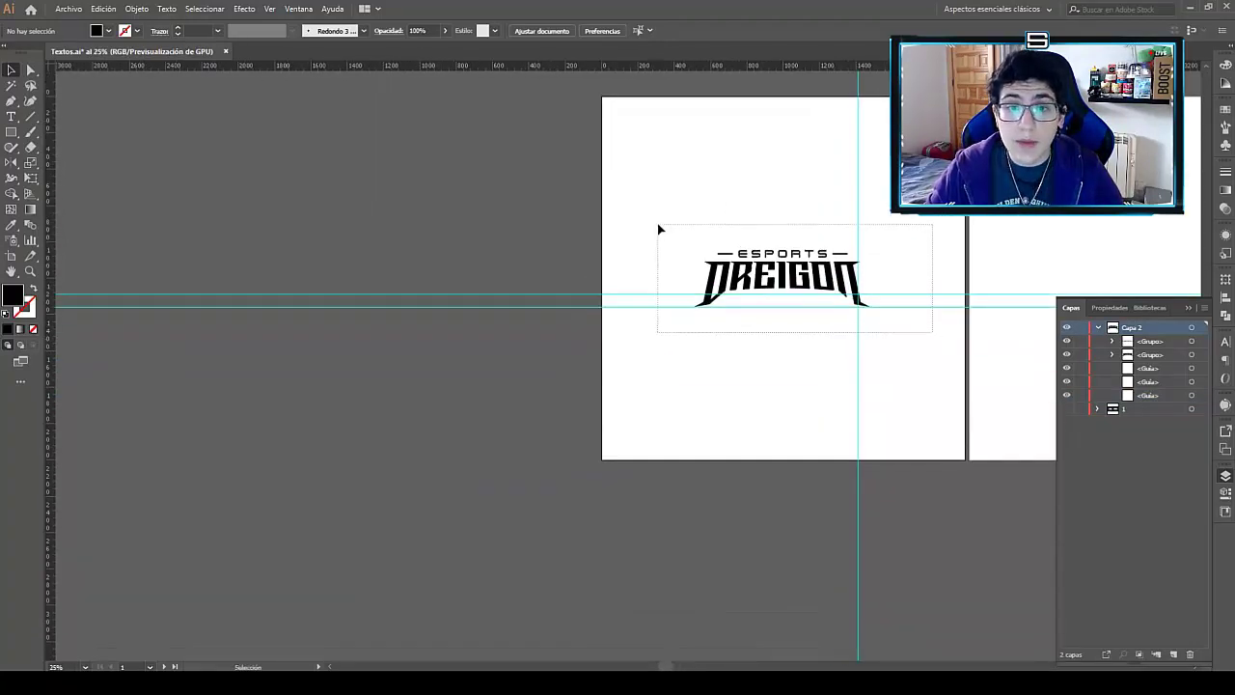
pyautogui.scroll(-1, 659, 232)
pyautogui.moveTo(779, 282); pyautogui.dragTo(825, 267)
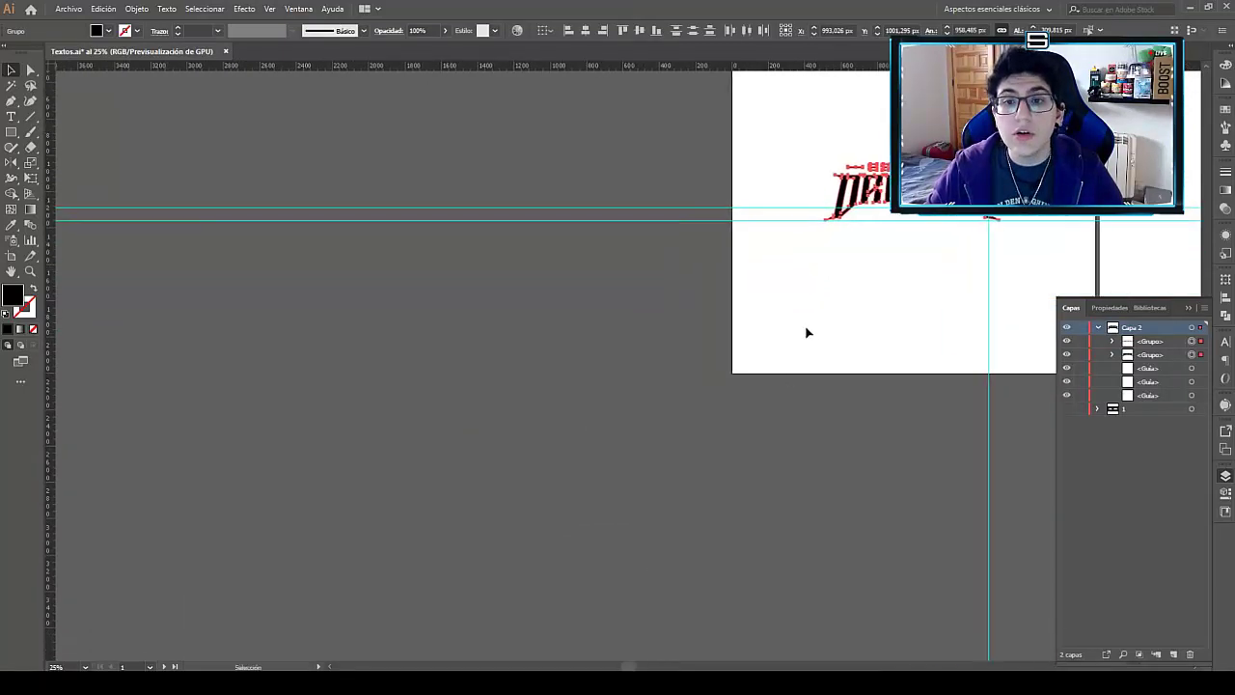
pyautogui.moveTo(859, 193)
pyautogui.mouseDown()
pyautogui.moveTo(570, 454)
pyautogui.moveTo(641, 445)
pyautogui.mouseUp()
pyautogui.scroll(2, 569, 453)
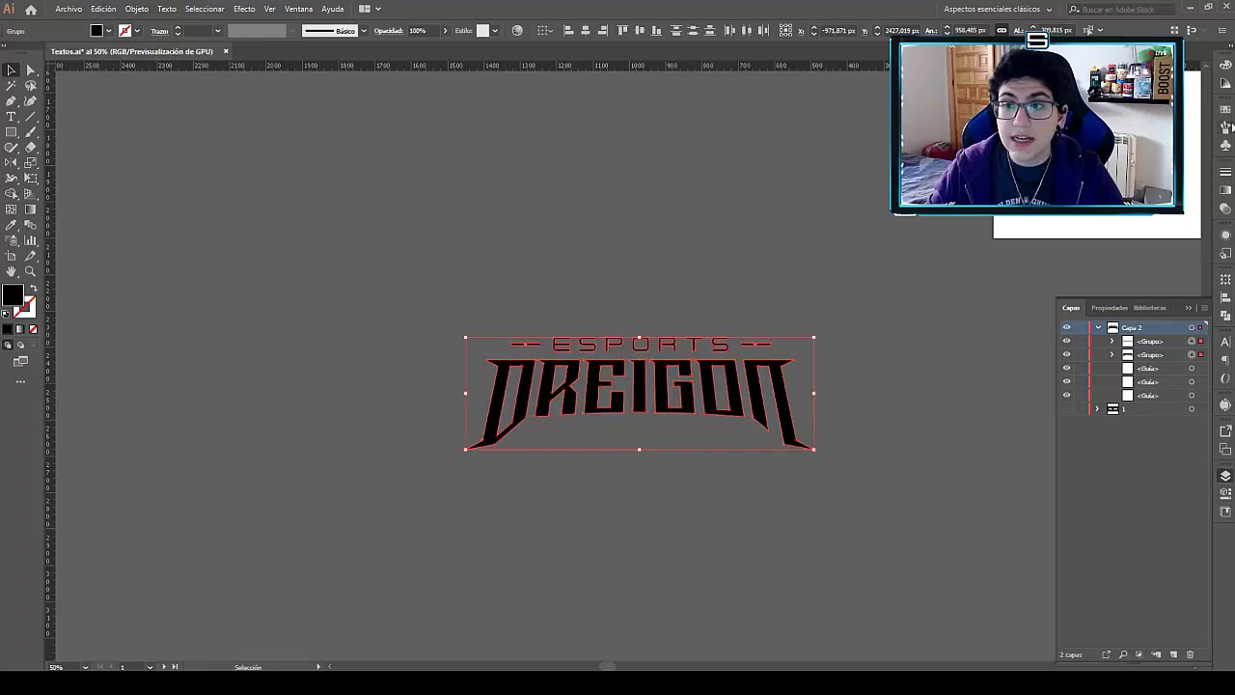
# Fill the logo with white from the Swatches panel.
pyautogui.click(1226, 117)
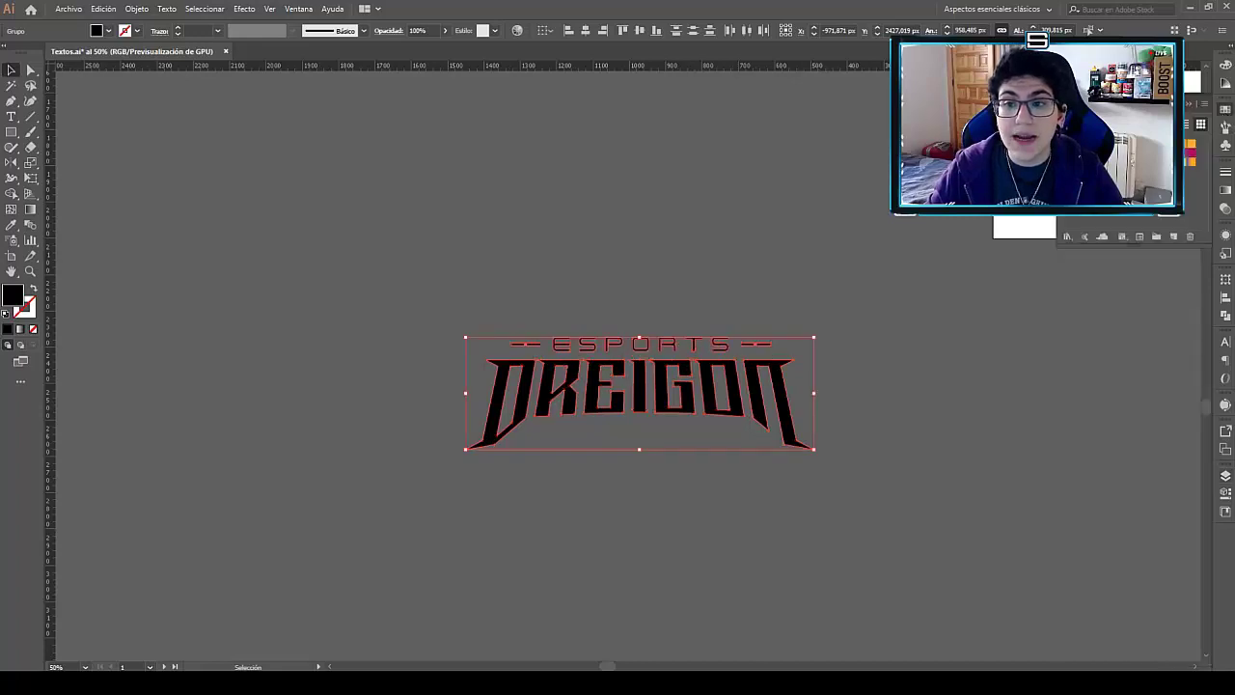
pyautogui.click(1015, 201)
pyautogui.click(1226, 477)
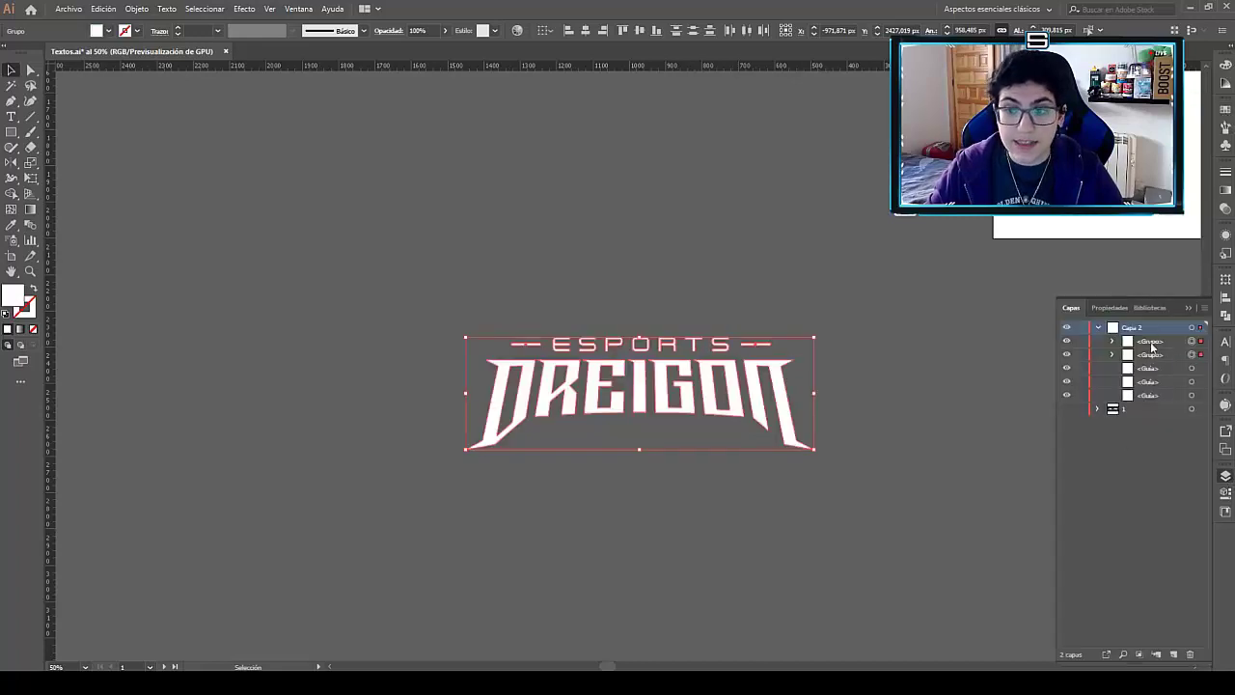
pyautogui.click(594, 397)
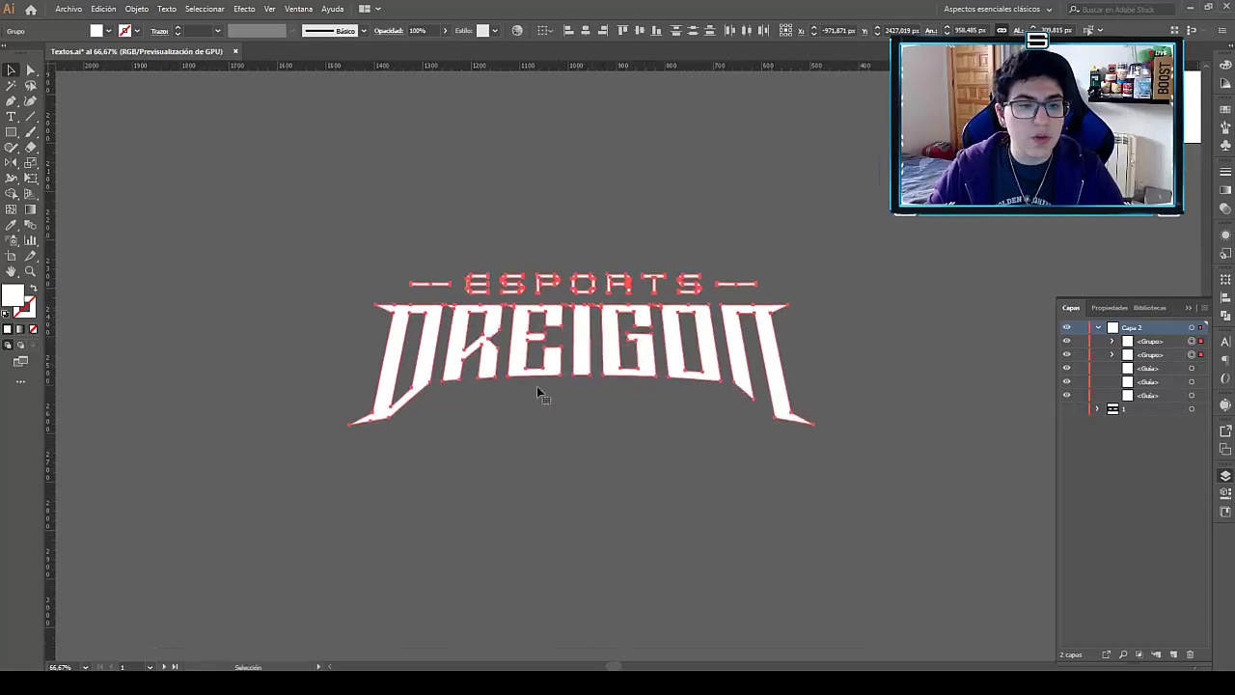
pyautogui.click(538, 388)
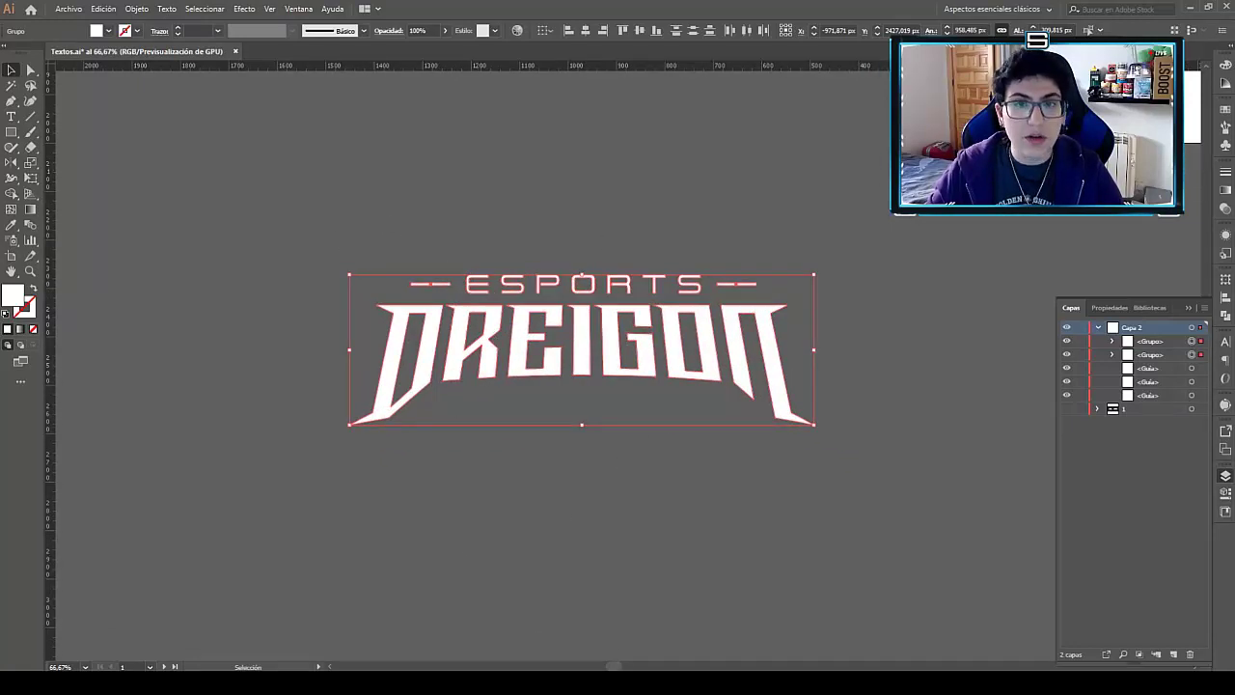
# Group the white ESPORTS and DREIGON artwork with Agrupar and expand the group in Layers.
pyautogui.rightClick(612, 319)
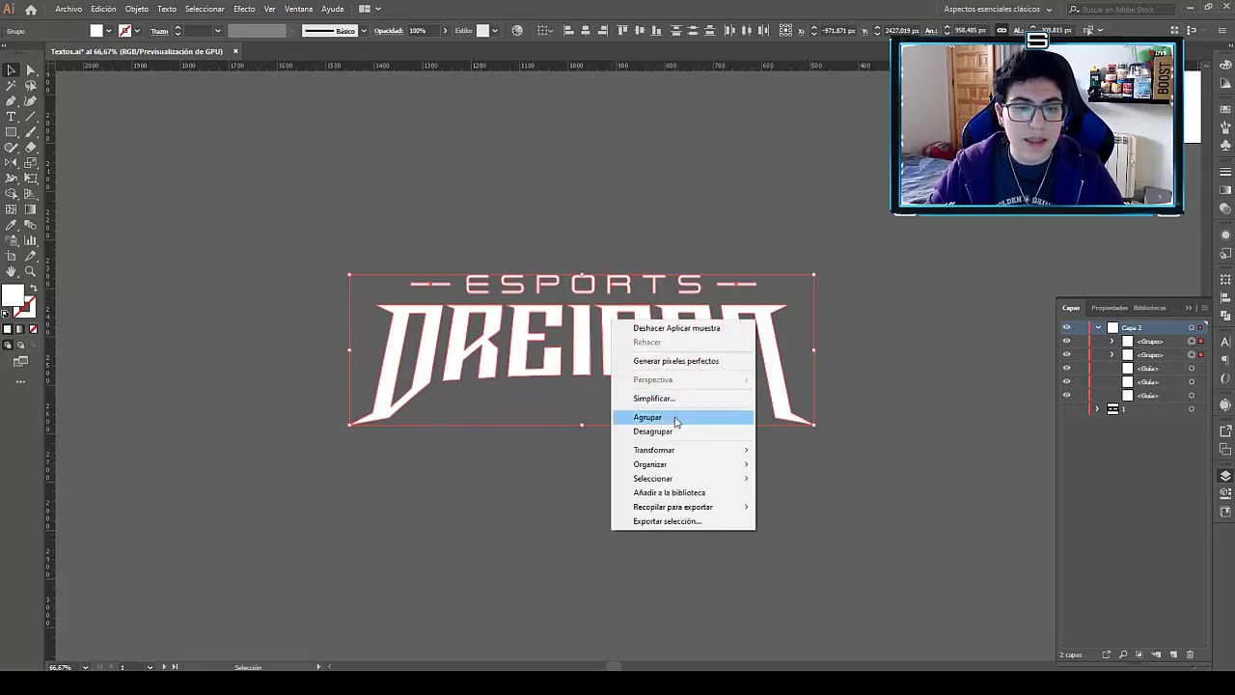
pyautogui.click(675, 419)
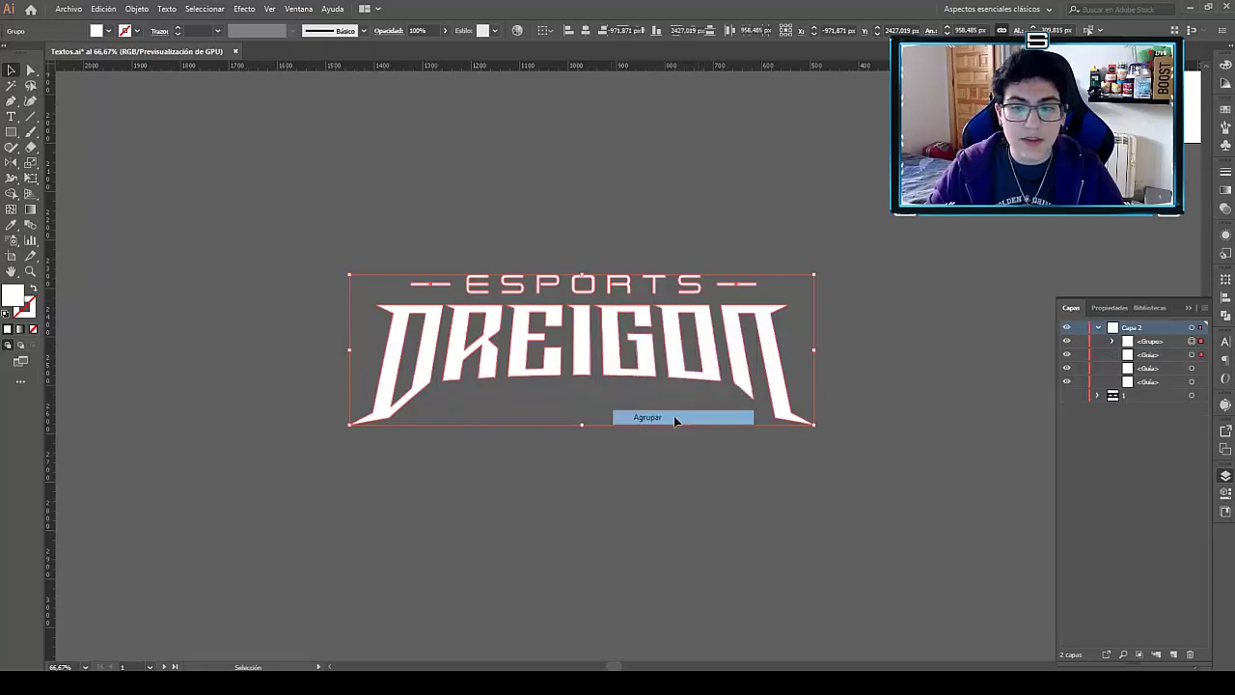
pyautogui.click(1113, 342)
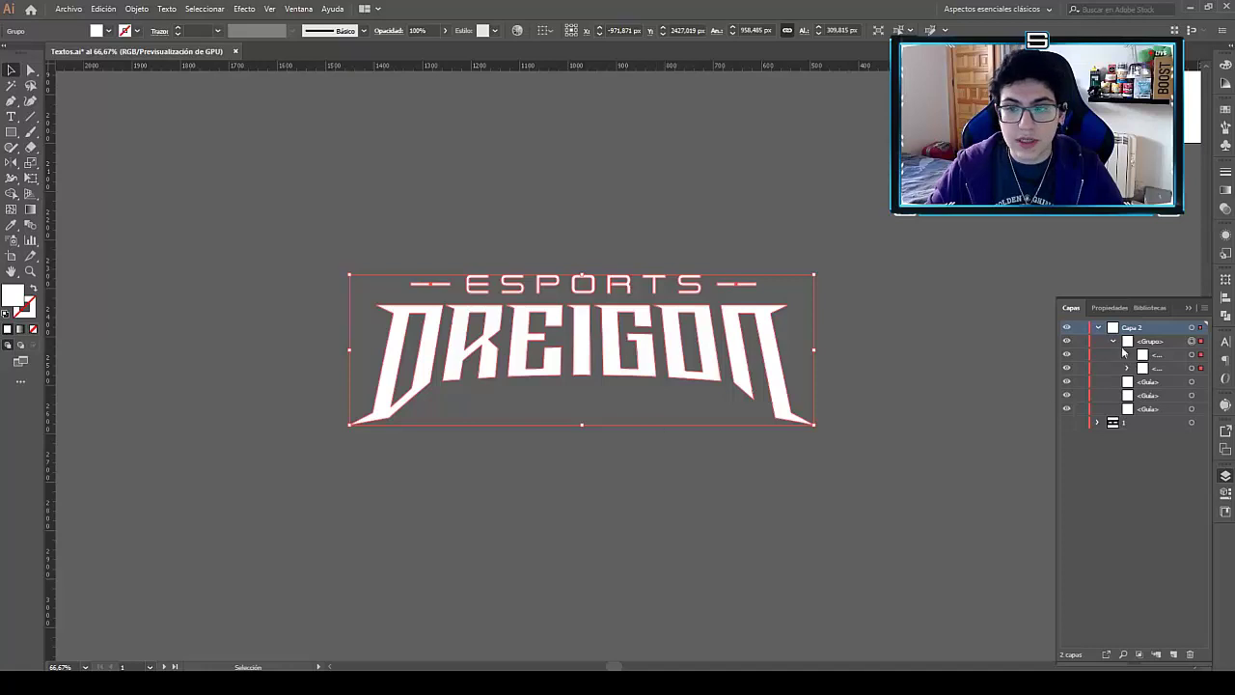
pyautogui.click(1162, 346)
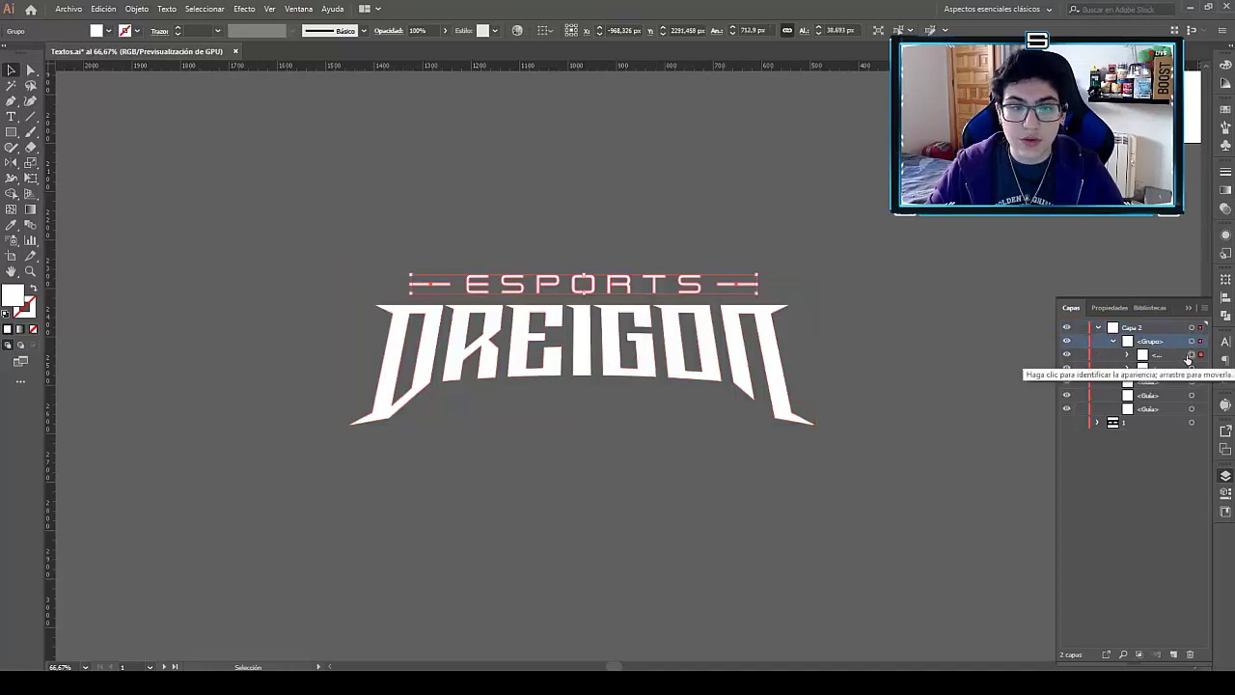
# Inspect the group's DREIGON and ESPORTS sublayers in Layers, then reselect the whole logo group.
pyautogui.click(1191, 368)
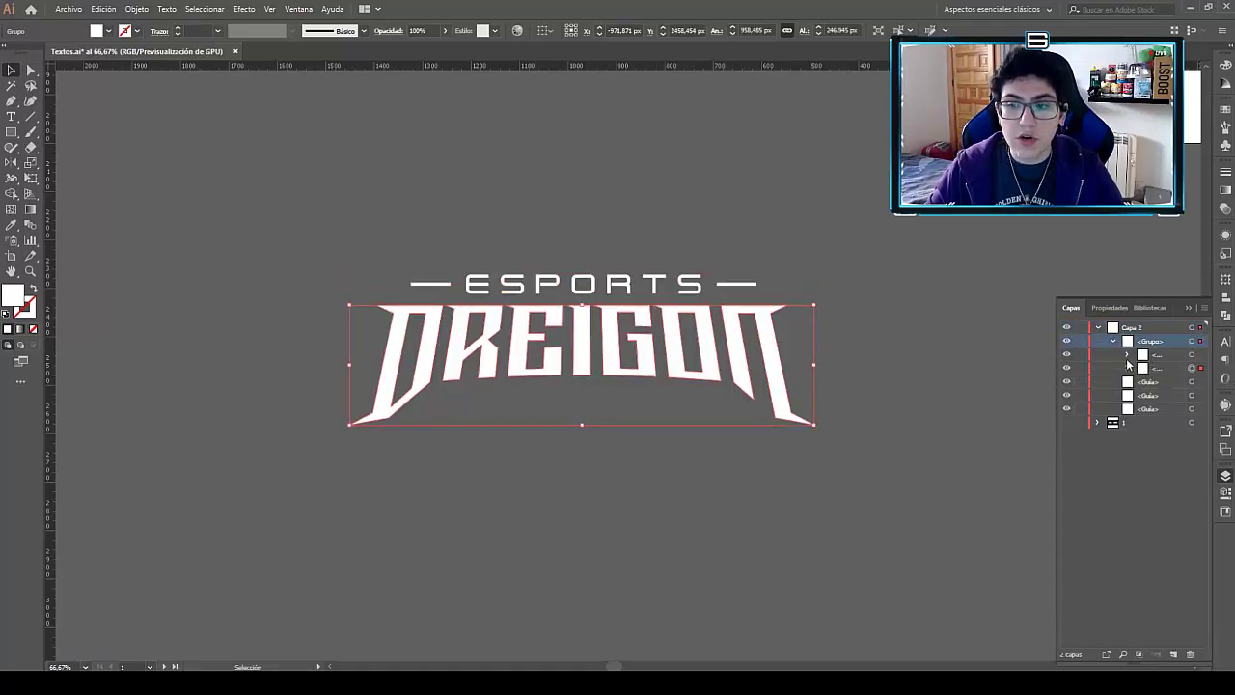
pyautogui.click(1127, 357)
pyautogui.click(1191, 340)
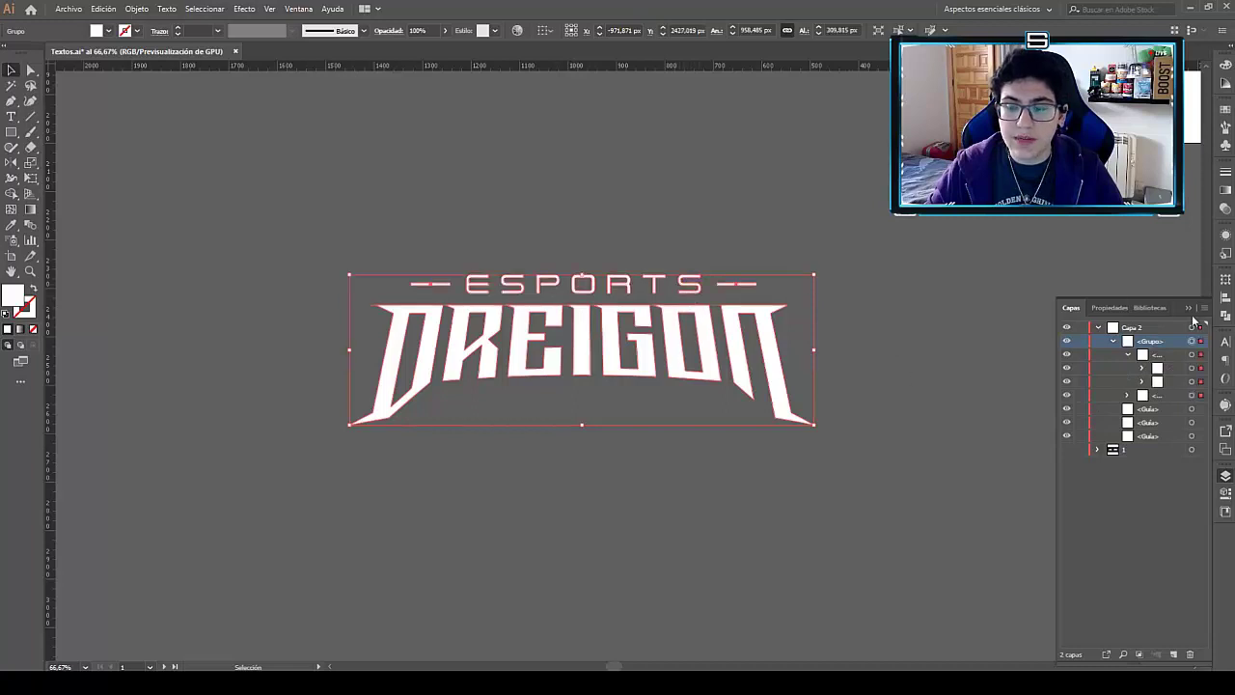
pyautogui.click(1192, 369)
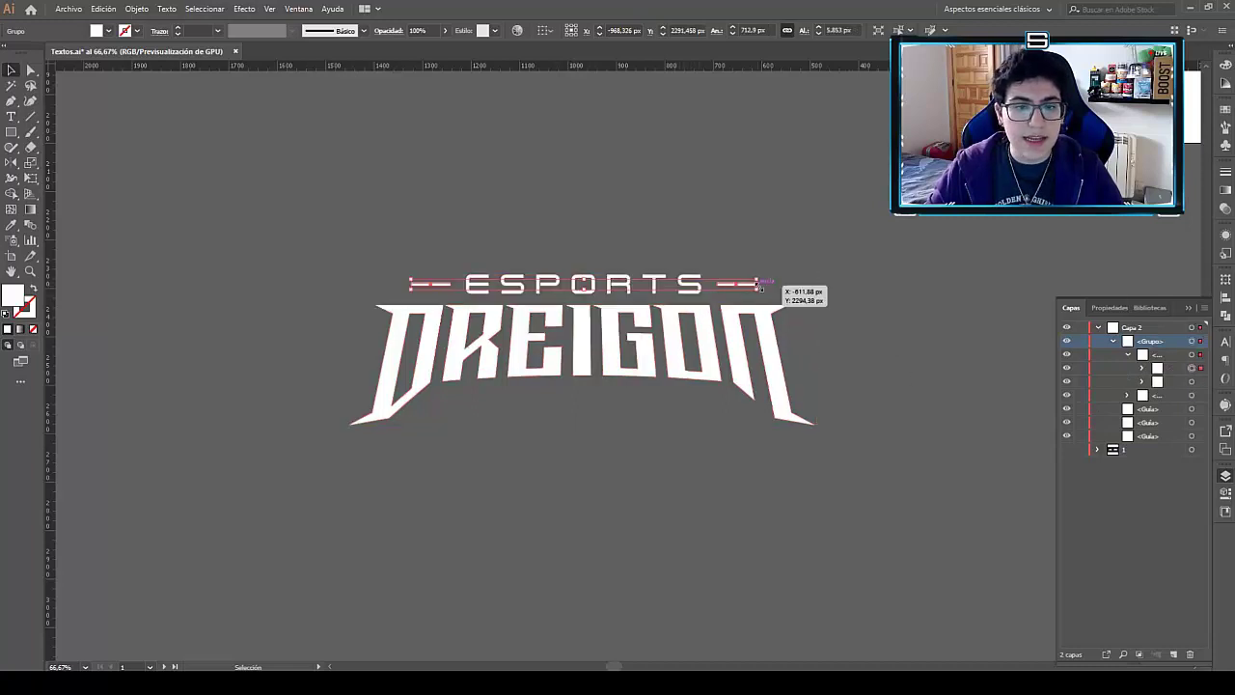
pyautogui.click(579, 280)
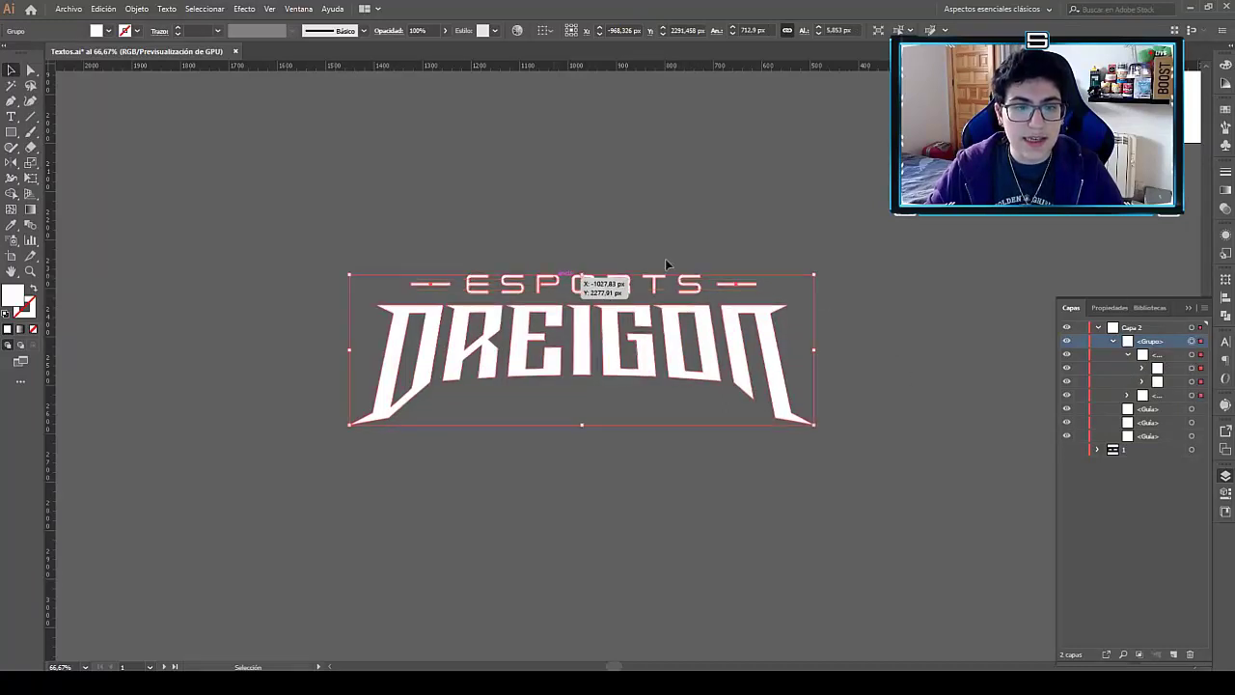
pyautogui.click(751, 489)
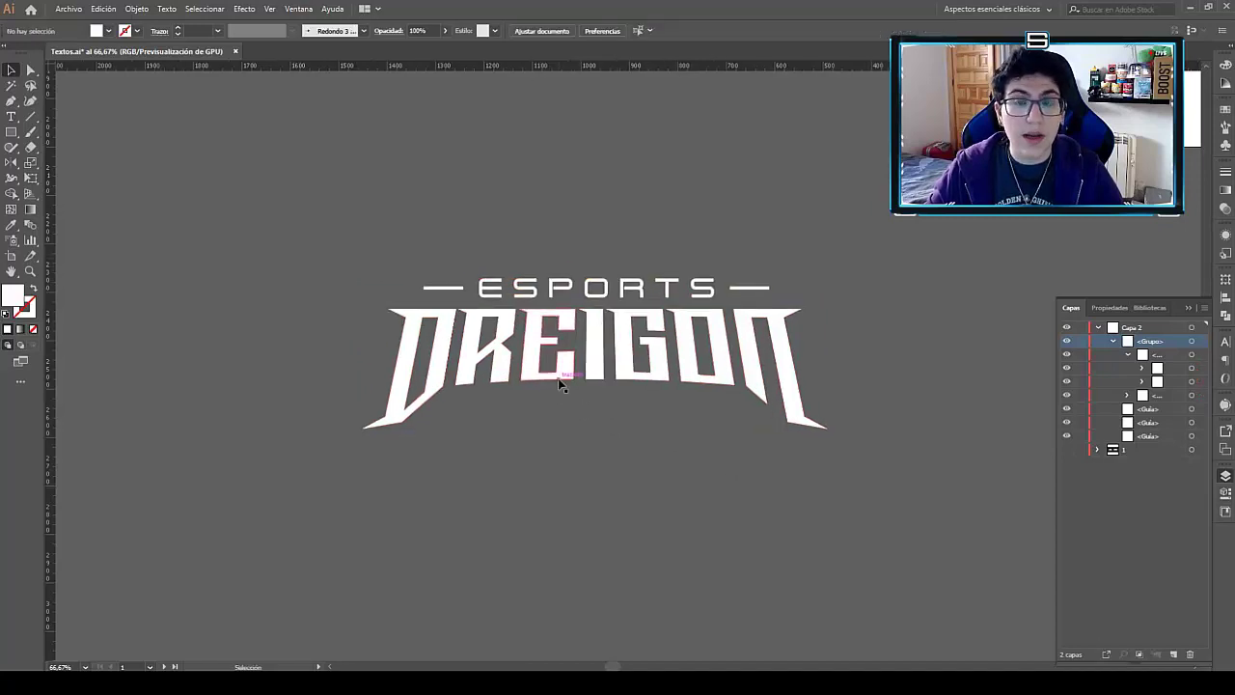
pyautogui.click(511, 352)
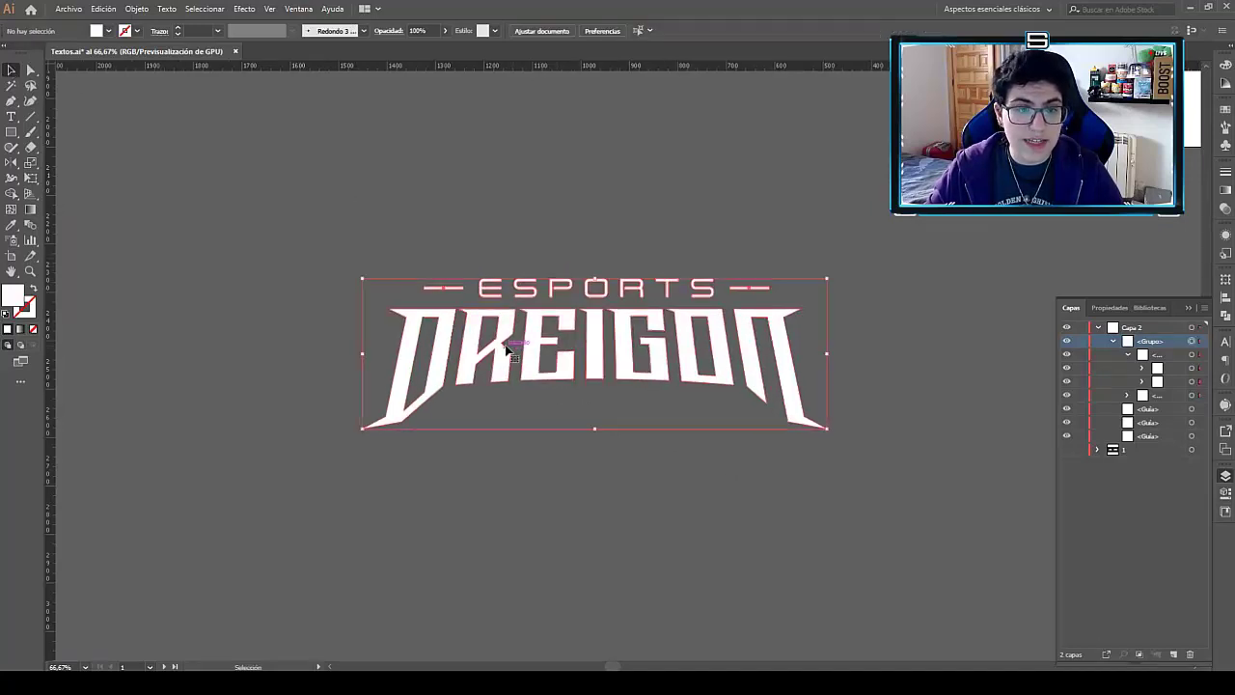
# Check the individual D, R, E, I and G letter paths with Direct Selection.
pyautogui.scroll(1, 513, 351)
pyautogui.click(277, 174)
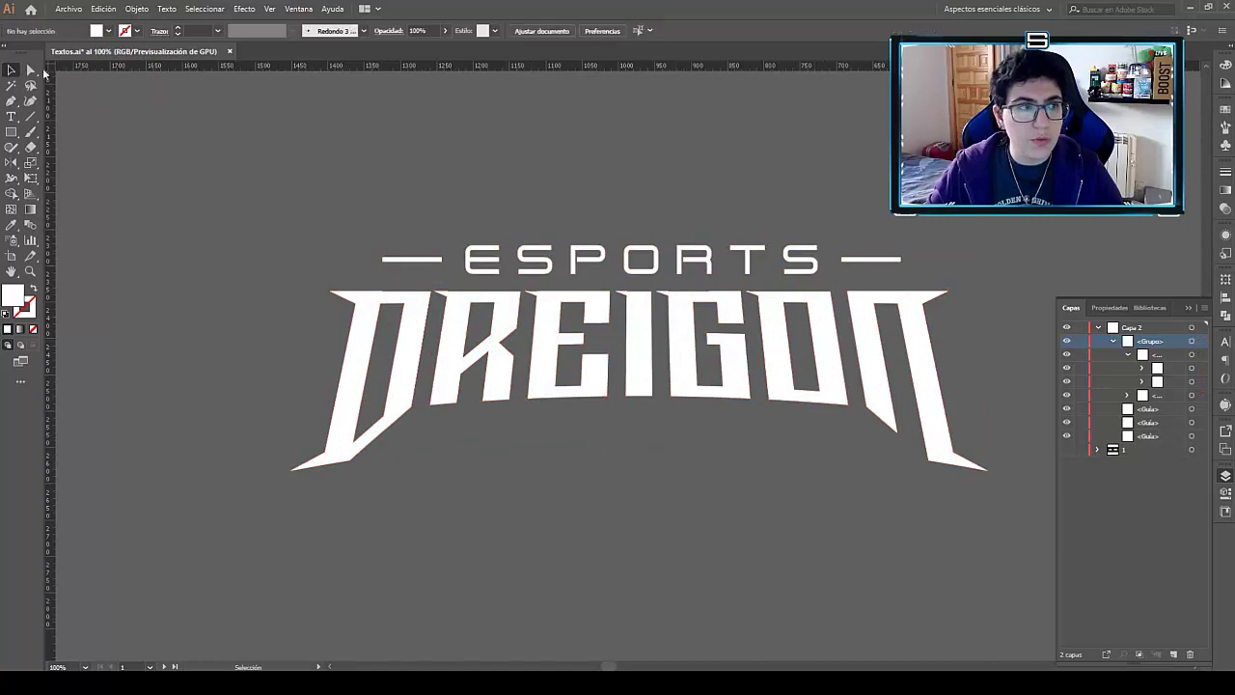
pyautogui.press('a')
pyautogui.click(374, 307)
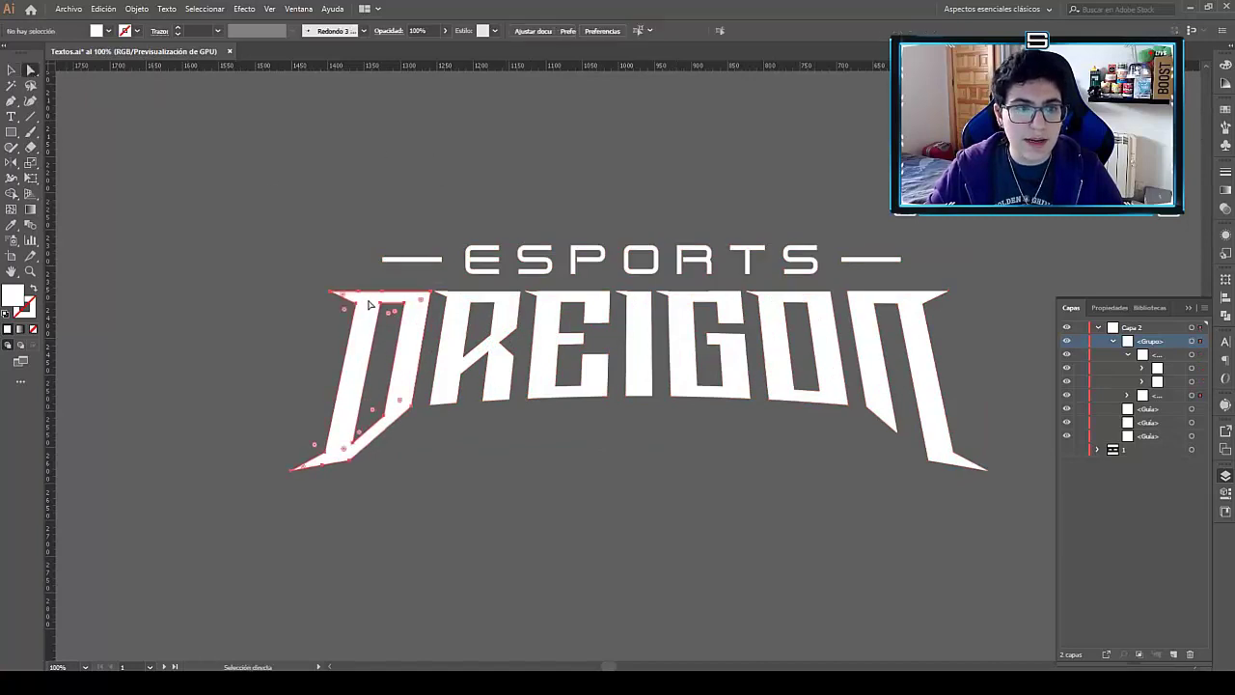
pyautogui.click(497, 345)
pyautogui.click(563, 305)
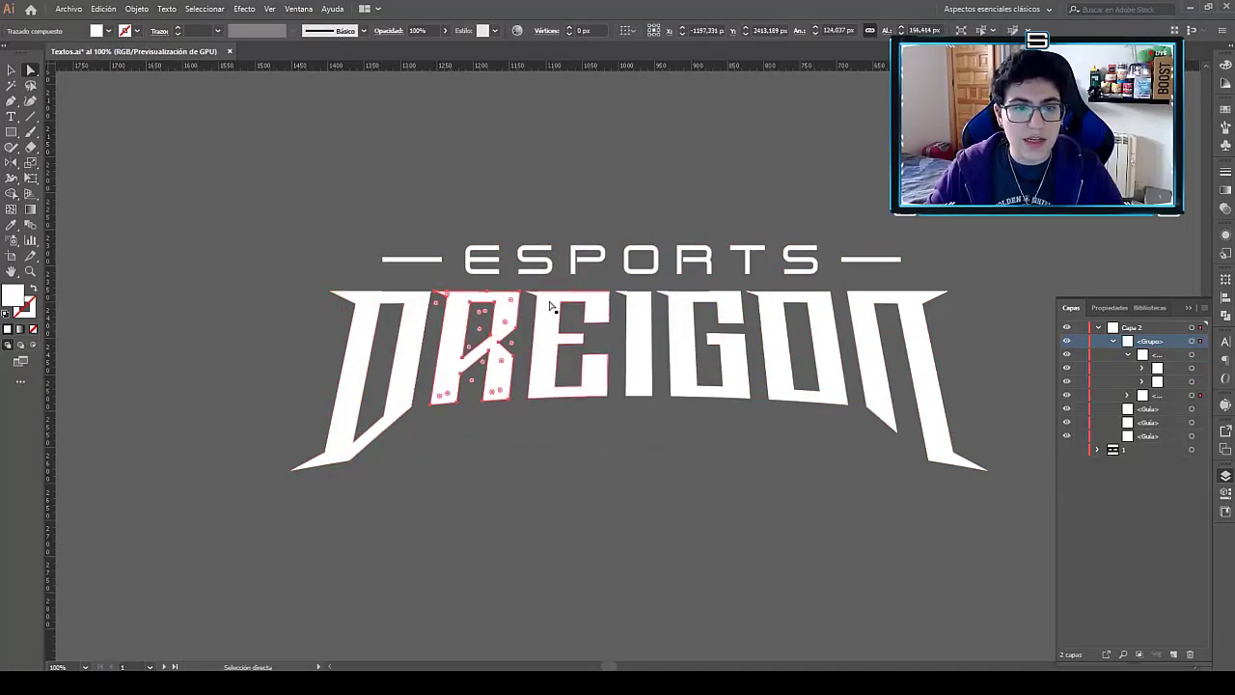
pyautogui.click(641, 324)
pyautogui.click(682, 325)
pyautogui.click(736, 529)
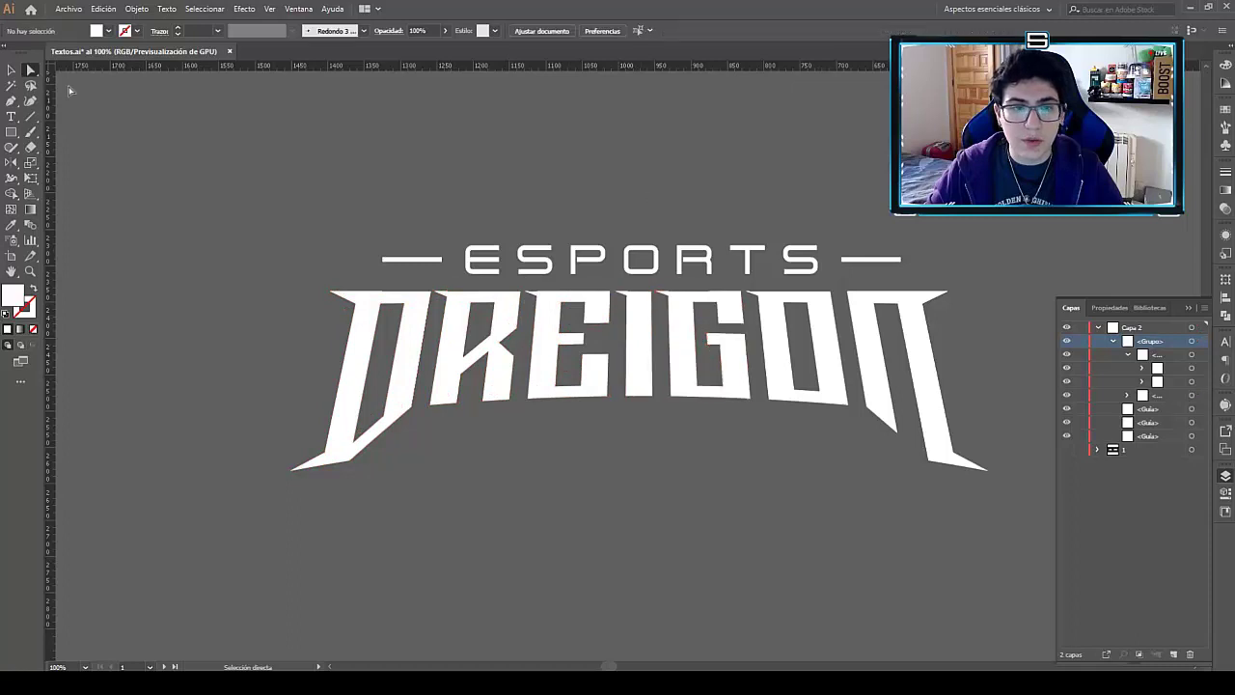
pyautogui.press('v')
# Copy the whole logo group and paste an identical copy exactly in front (Ctrl+F).
pyautogui.hotkey('ctrl', '-')
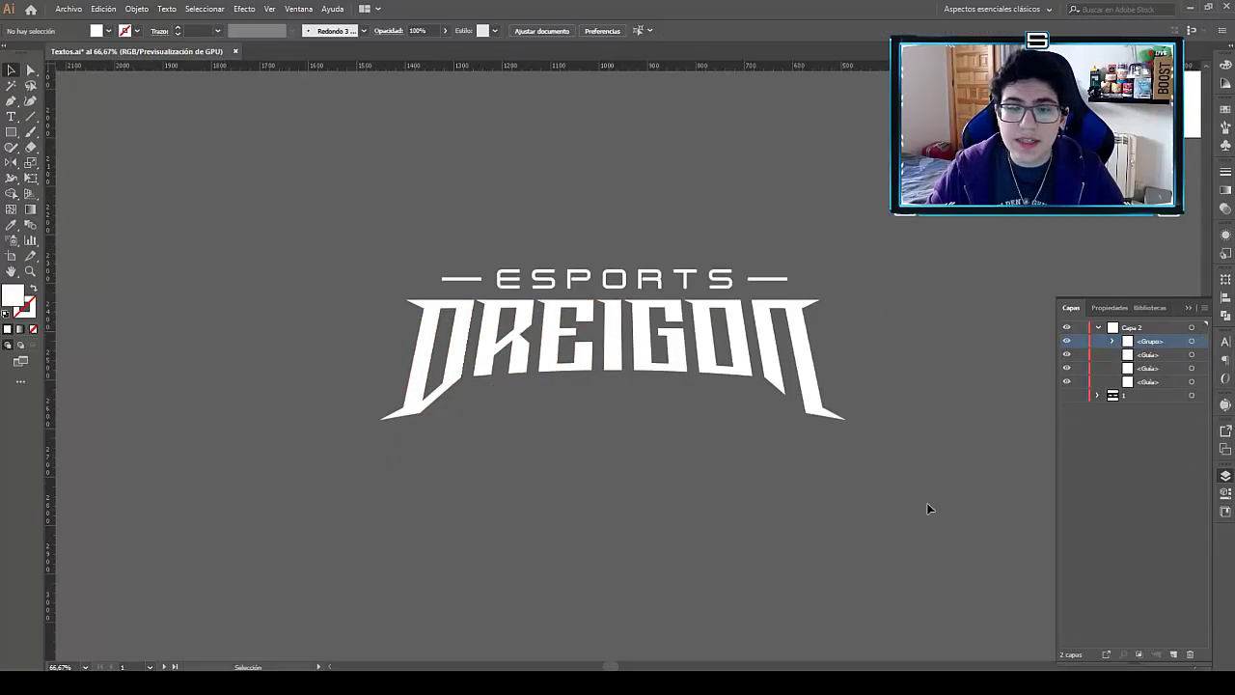
pyautogui.hotkey('ctrl', 'a')
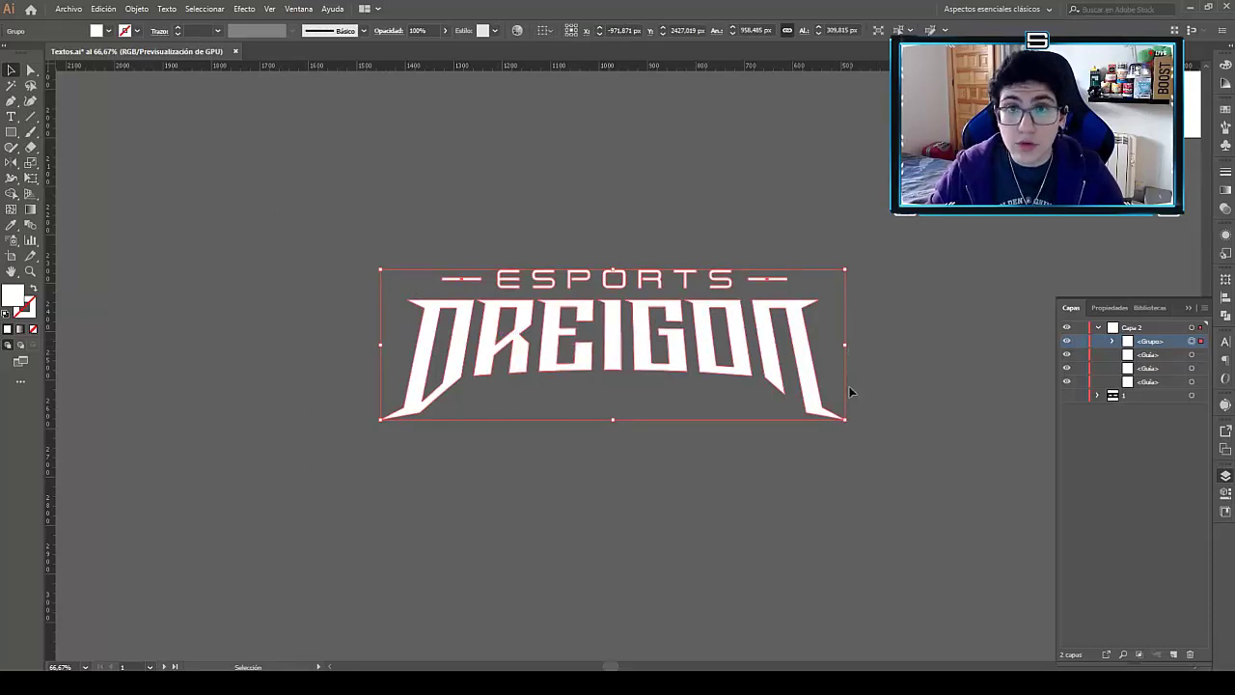
pyautogui.press('a')
pyautogui.hotkey('ctrl', 'c')
pyautogui.hotkey('ctrl', 'f')
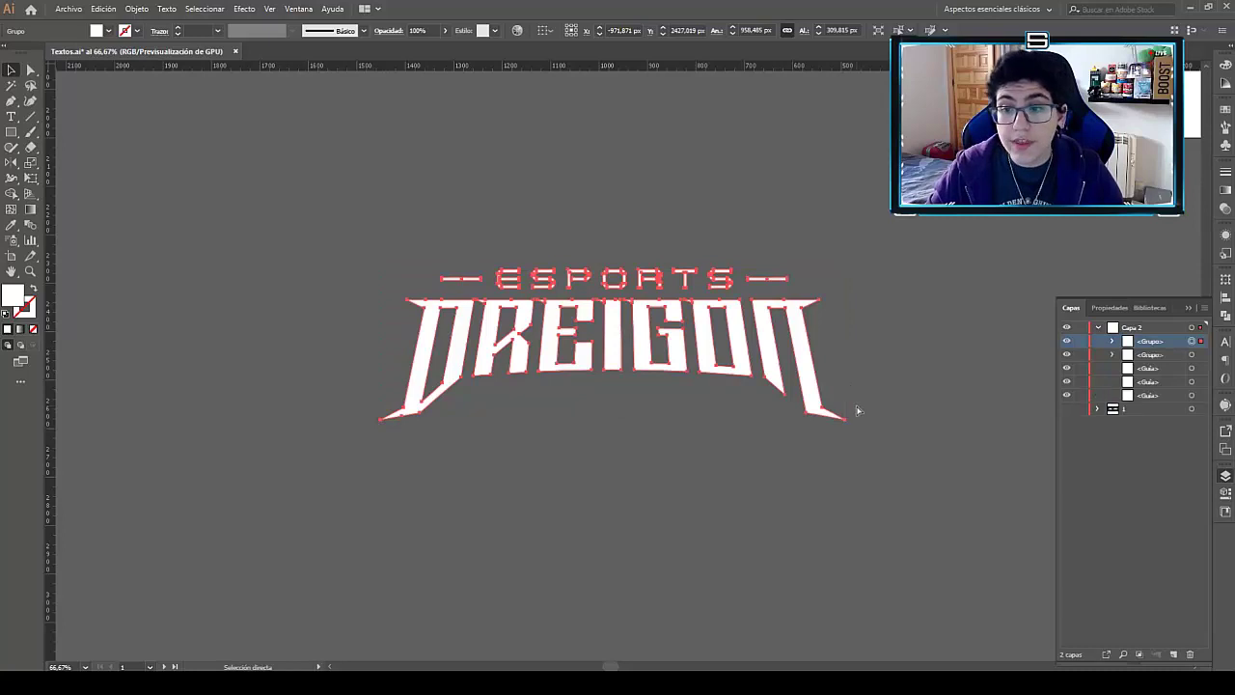
pyautogui.press('v')
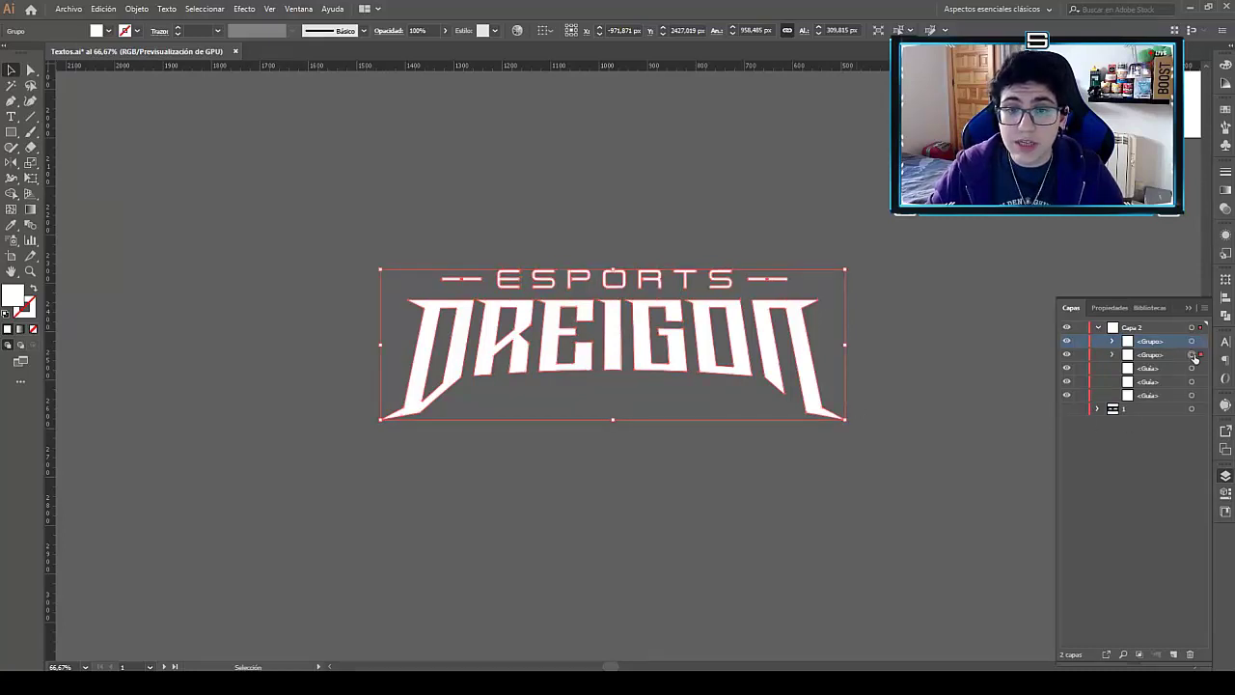
pyautogui.click(1192, 355)
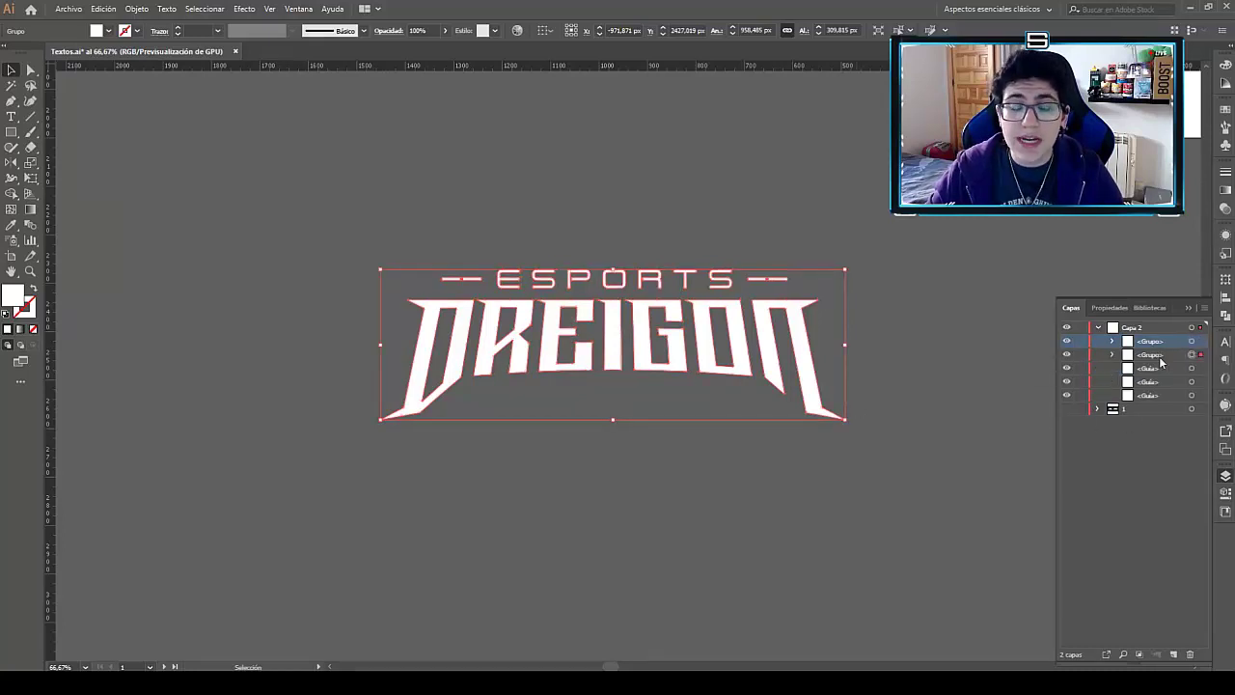
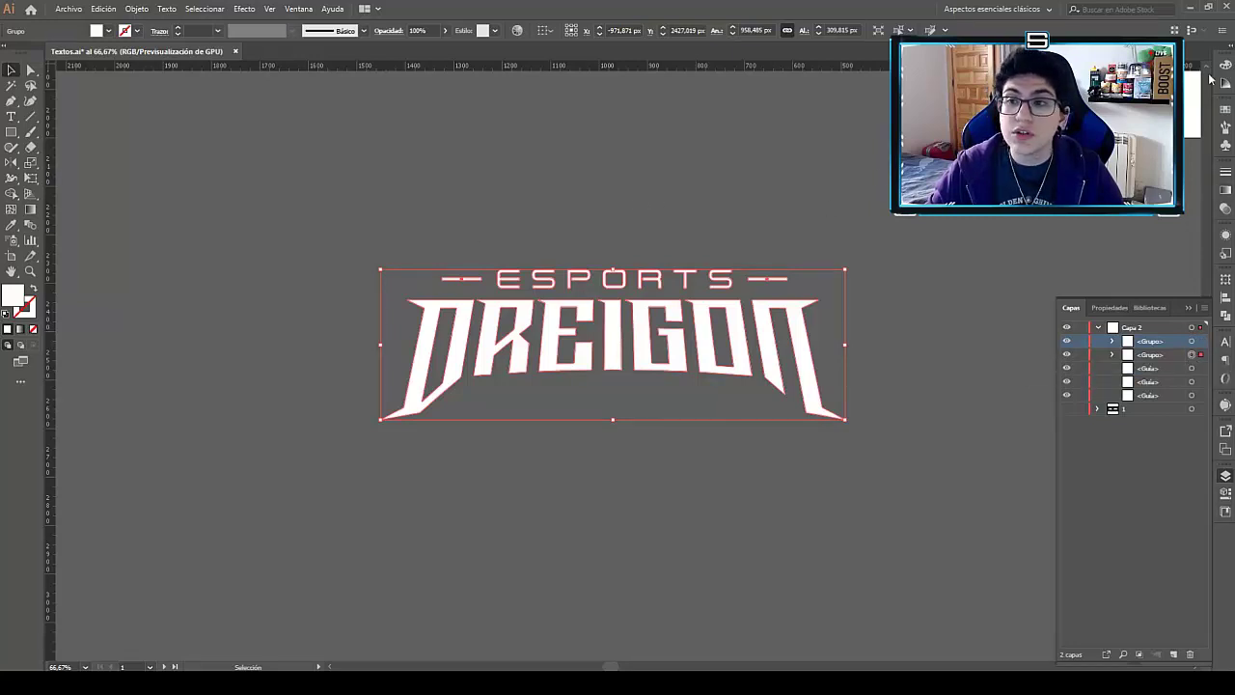
# Check the lettering copy under the white letters, then give it a black stroke and no fill.
pyautogui.press('F7')
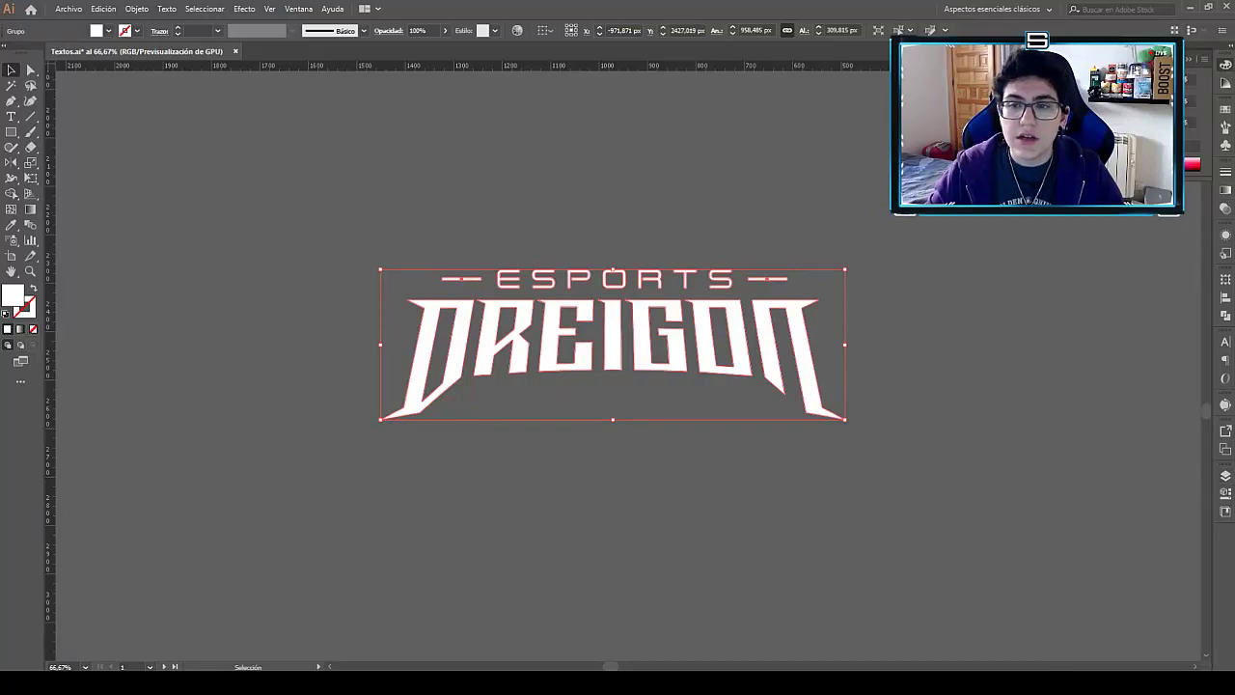
pyautogui.hotkey('ctrl', 'z')
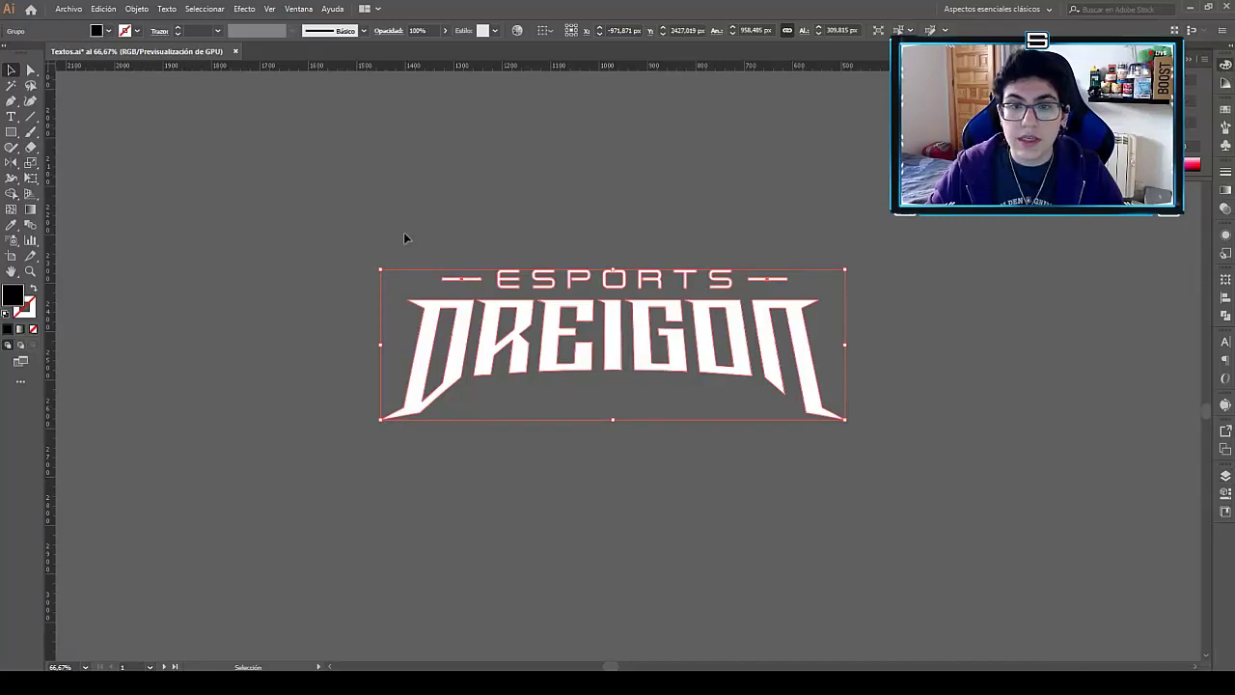
pyautogui.click(1227, 476)
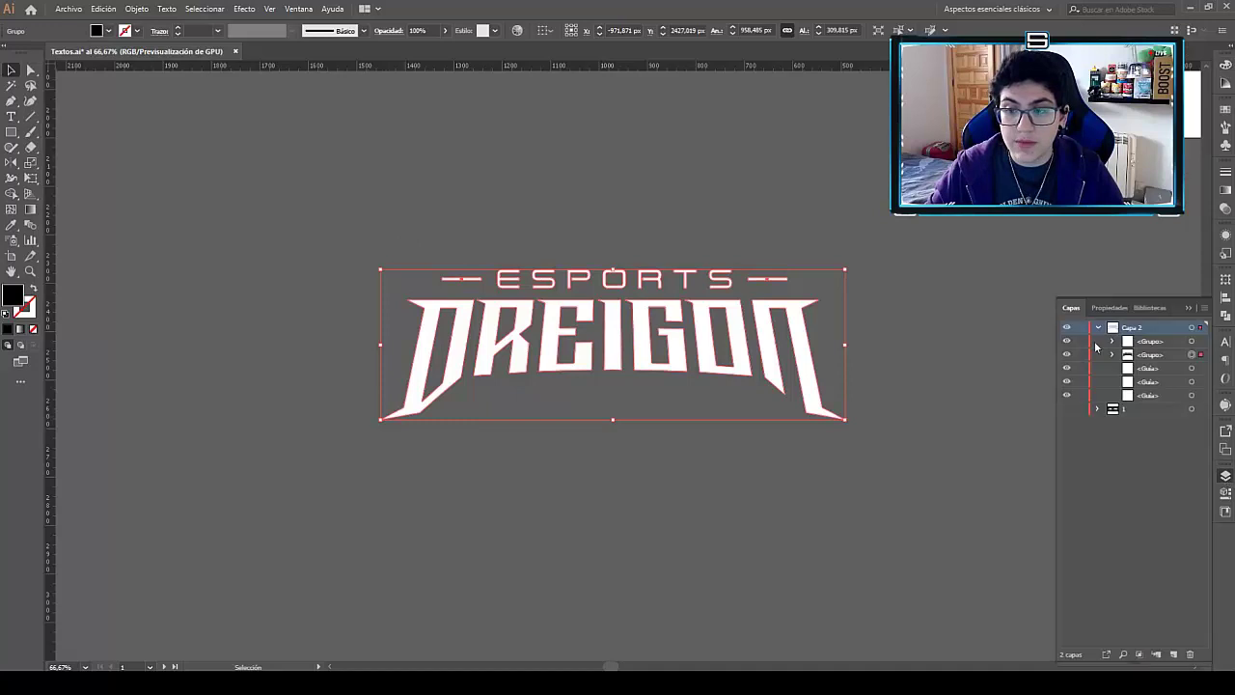
pyautogui.click(1065, 343)
pyautogui.click(1066, 345)
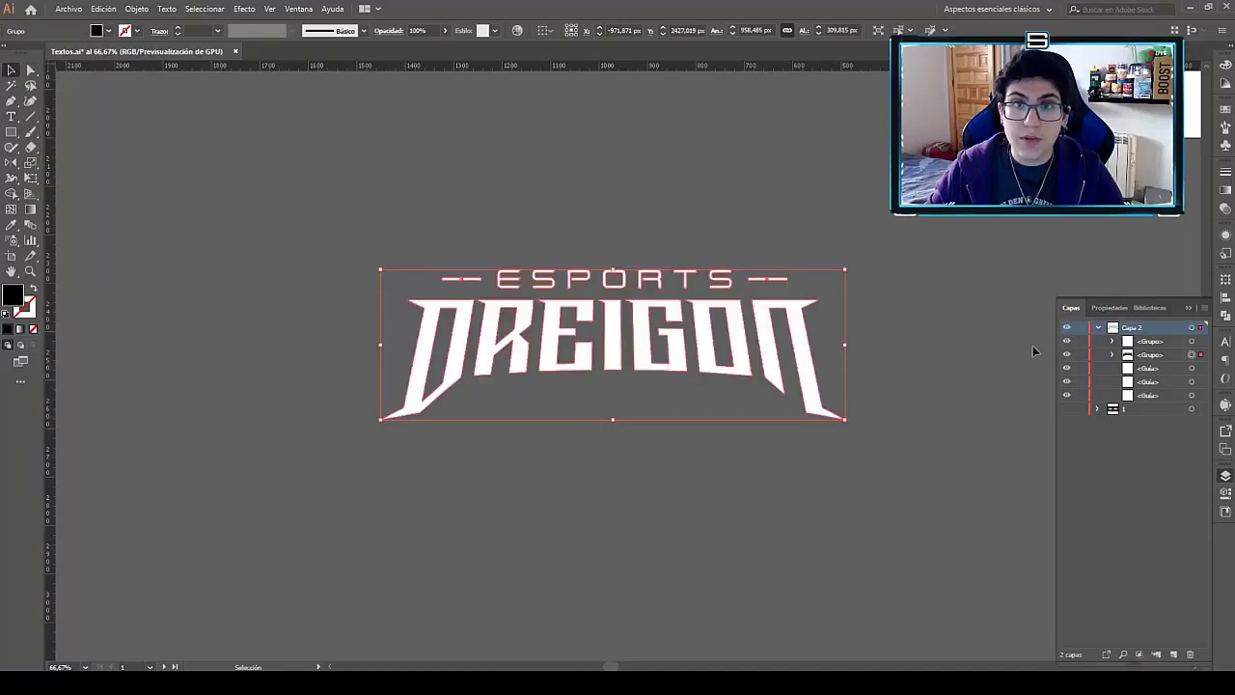
pyautogui.scroll(1, 571, 353)
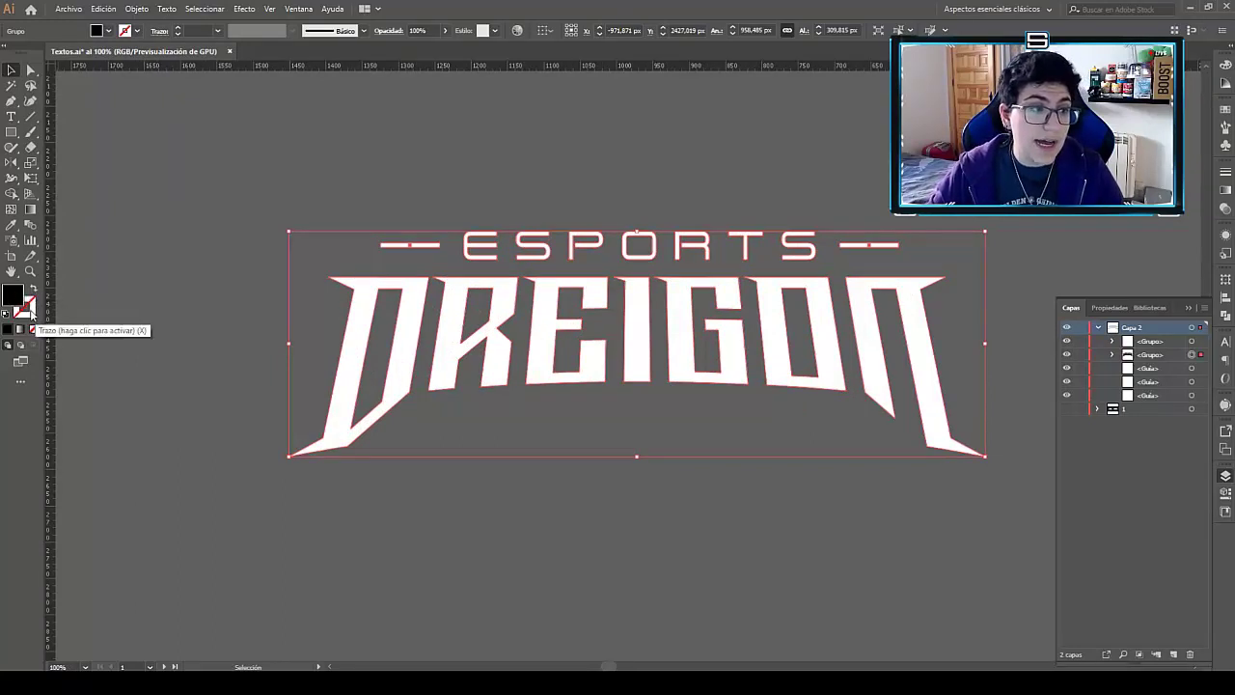
pyautogui.click(34, 289)
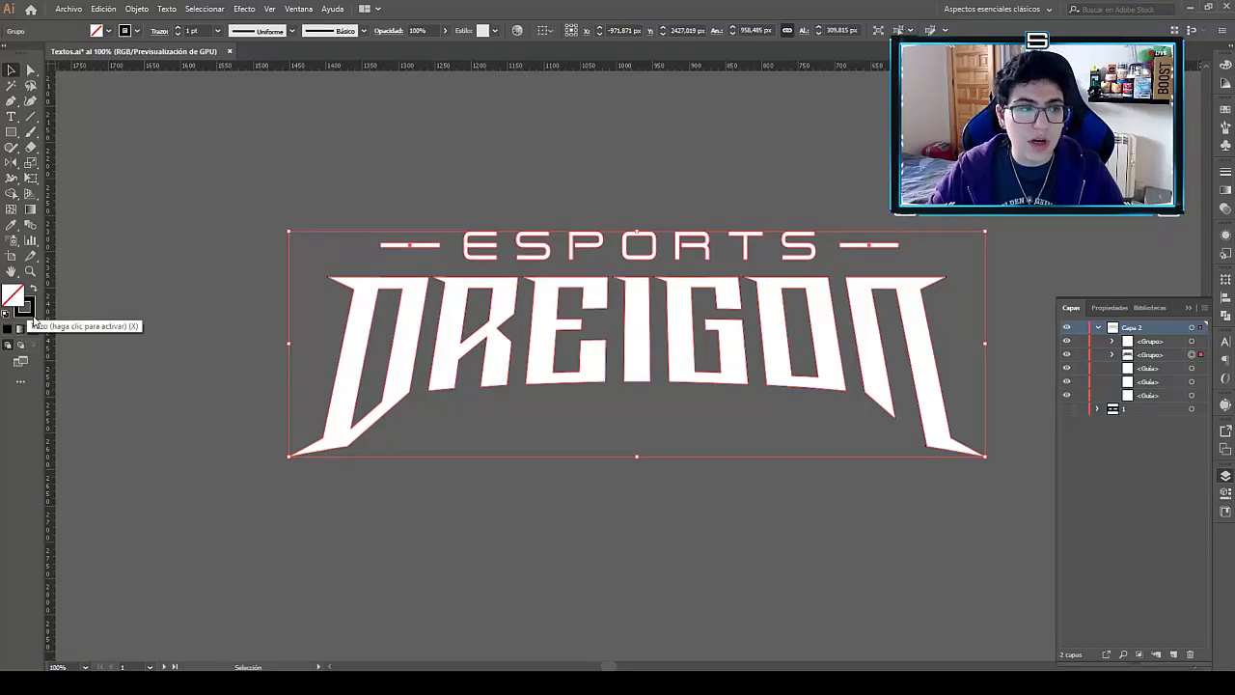
# Align the copy's black stroke outside and set its weight to 20 pt, then raise it to 23 pt.
pyautogui.click(1226, 178)
pyautogui.click(1143, 237)
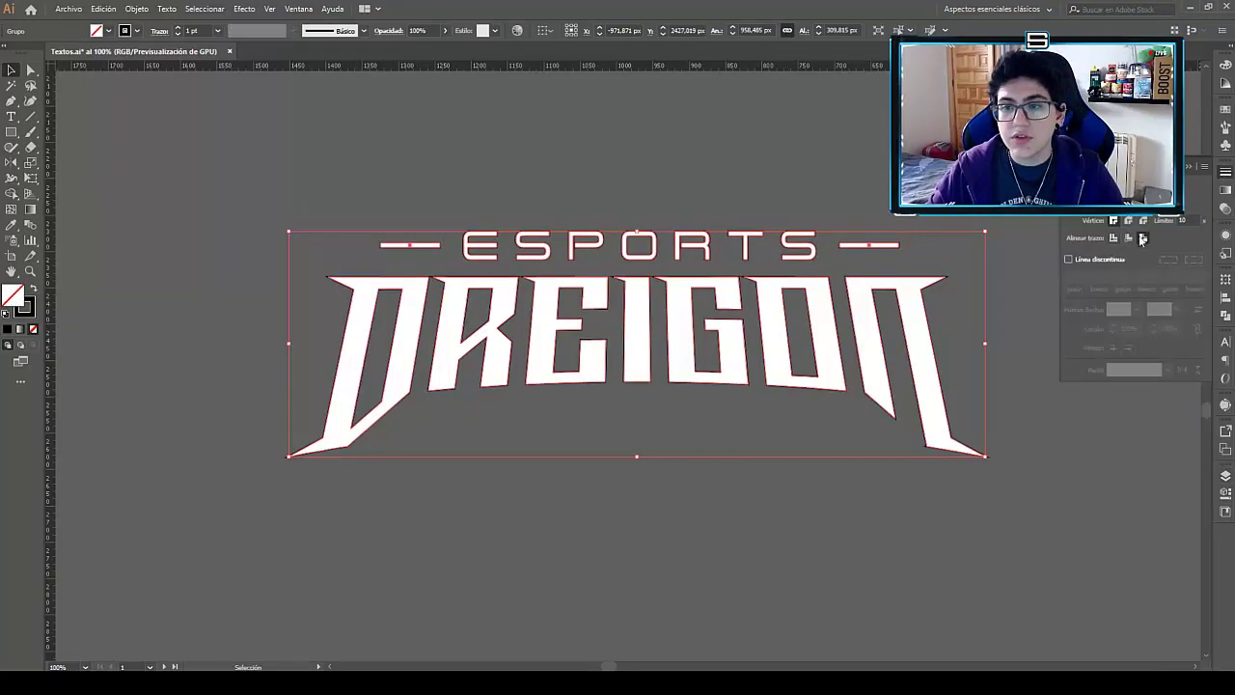
pyautogui.write('20')
pyautogui.press('Return')
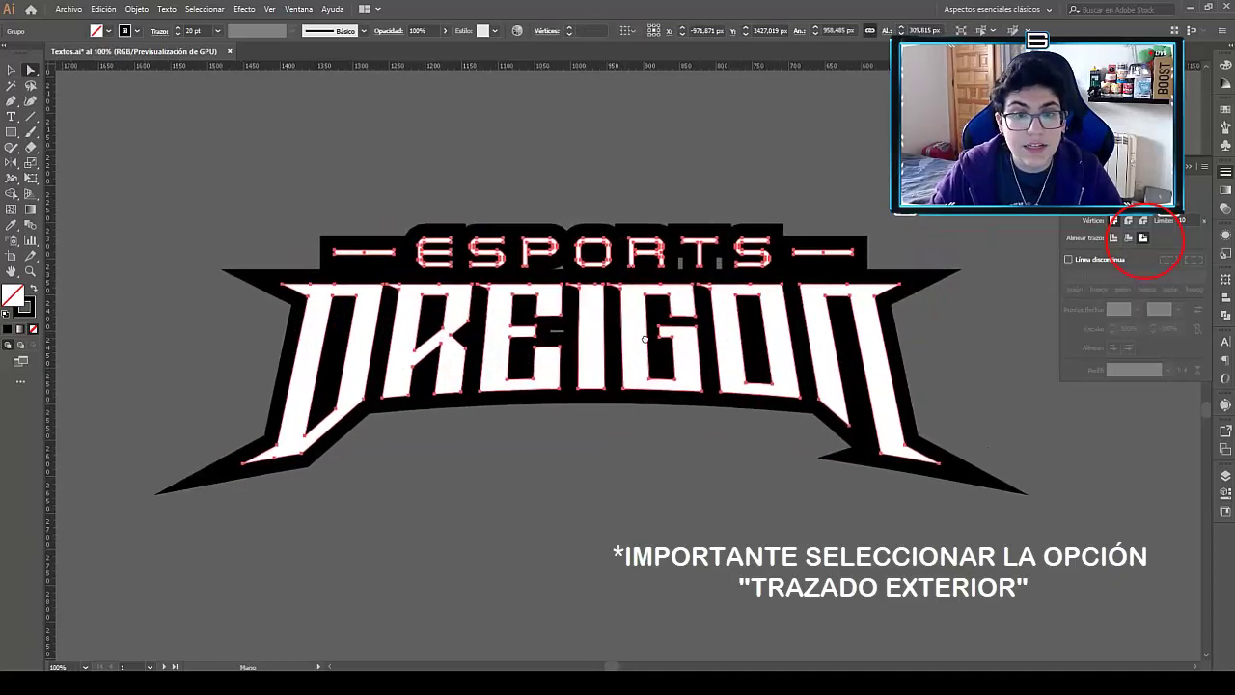
pyautogui.press('a')
pyautogui.press('Up')
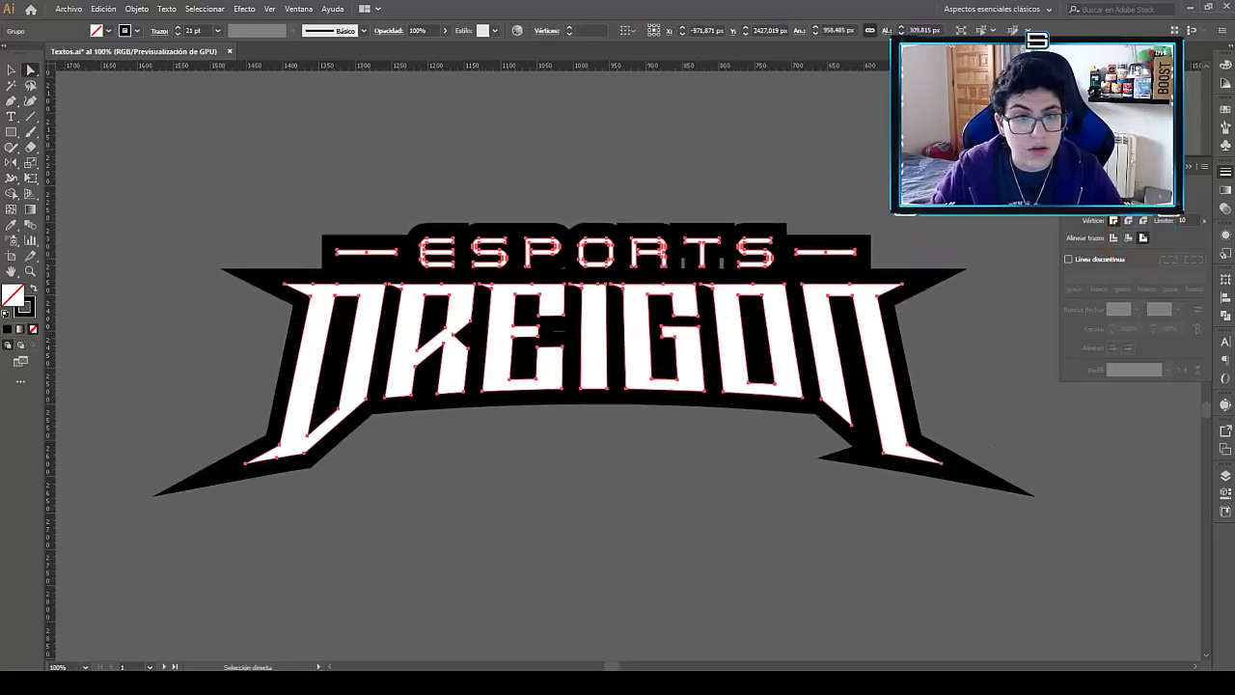
pyautogui.press('Up')
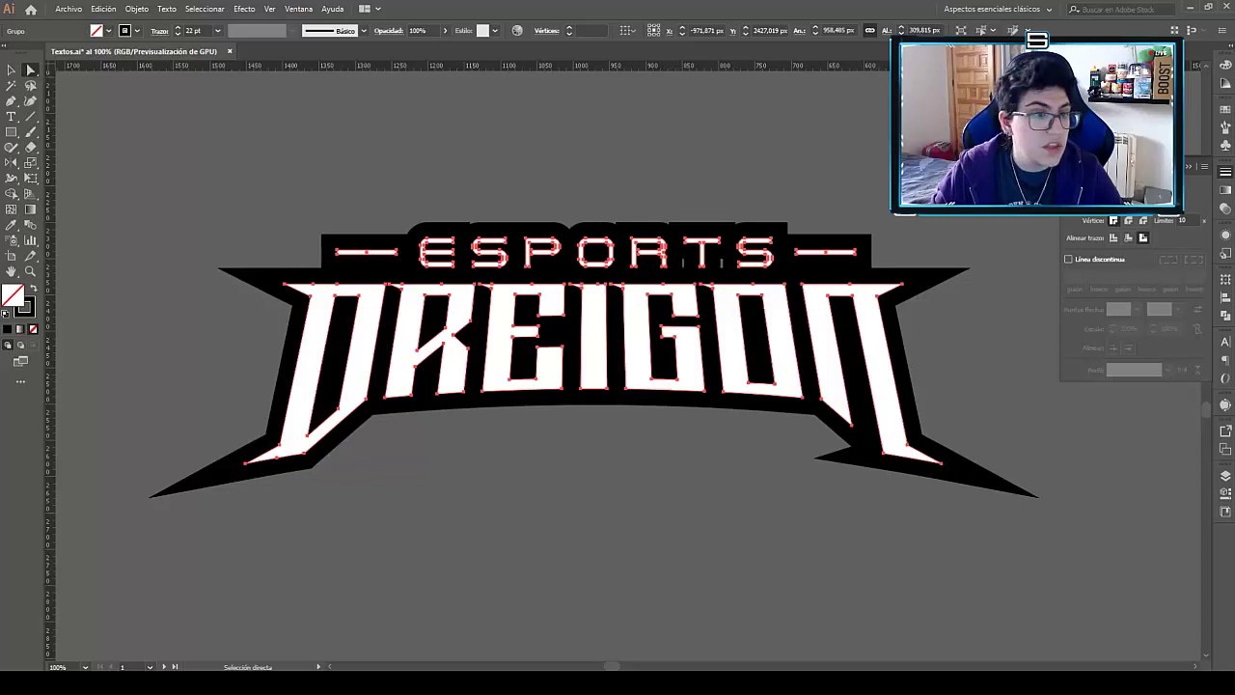
pyautogui.press('Up')
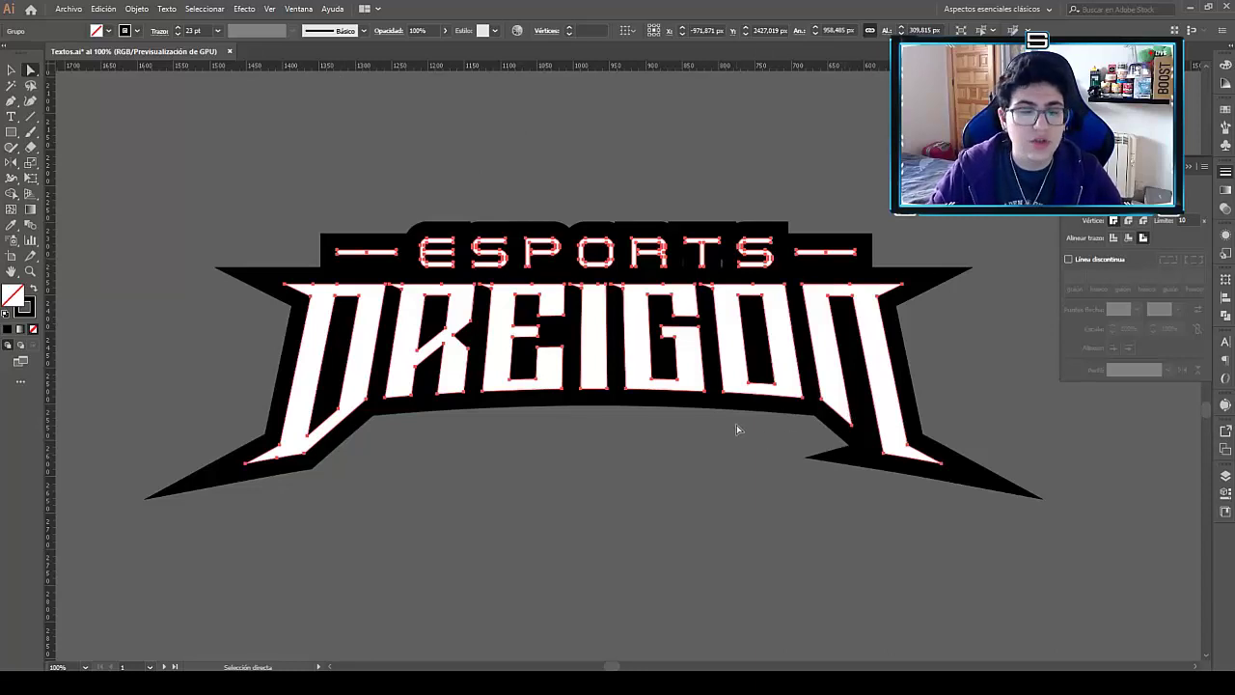
# Expand the black outline's appearance into paths and unite them with Pathfinder.
pyautogui.click(136, 8)
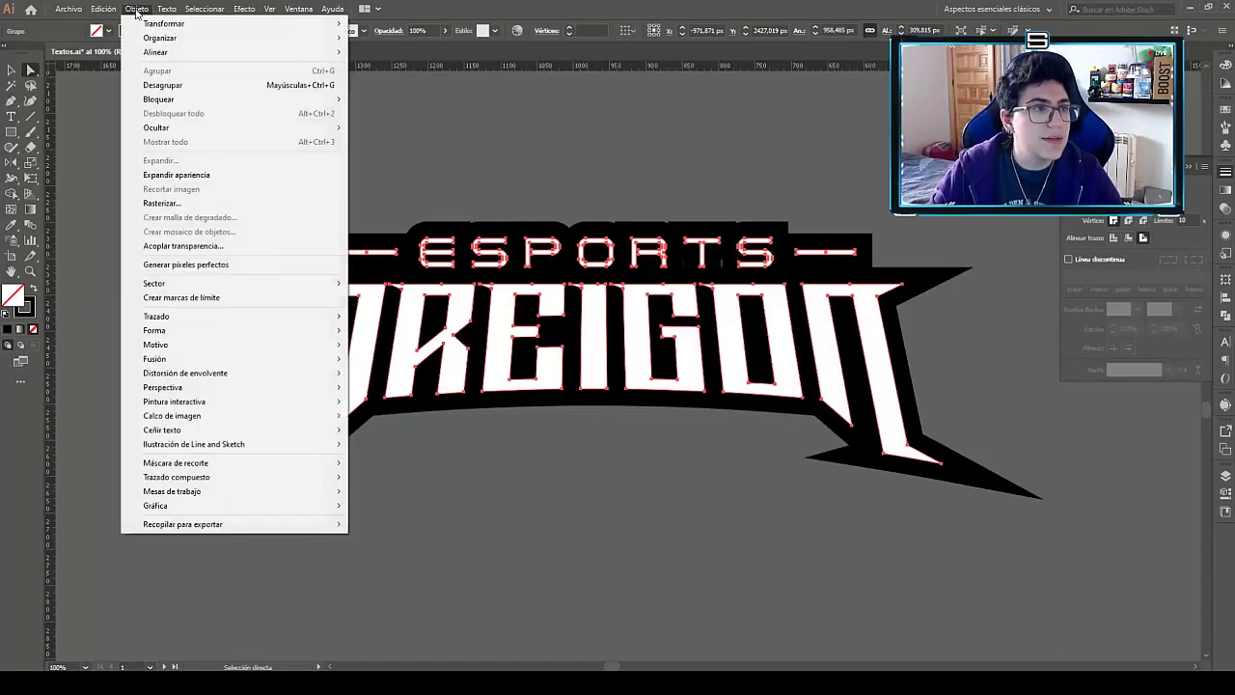
pyautogui.click(209, 176)
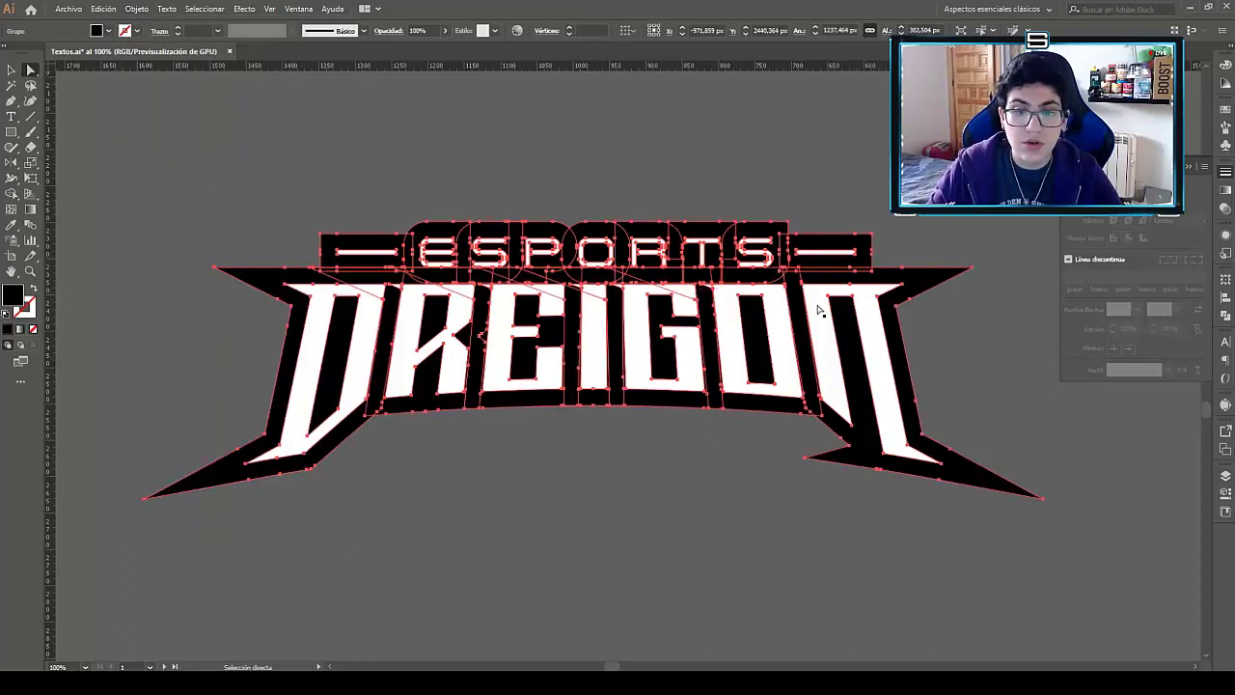
pyautogui.click(1224, 316)
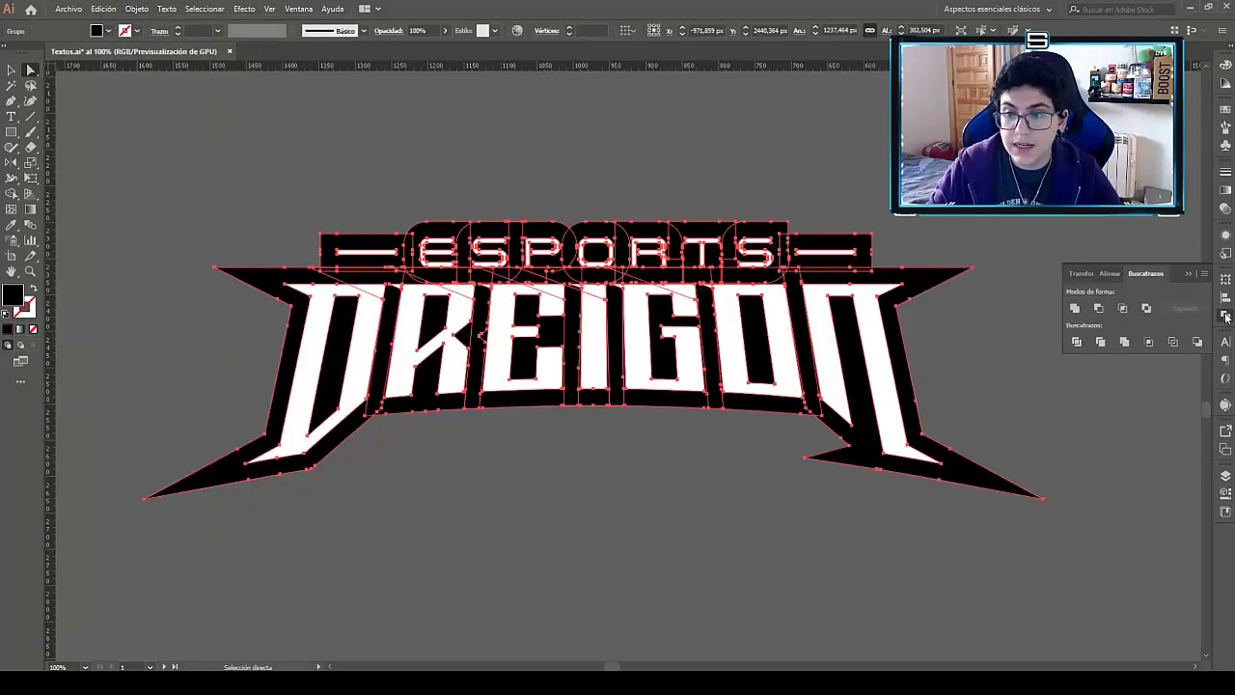
pyautogui.click(1075, 311)
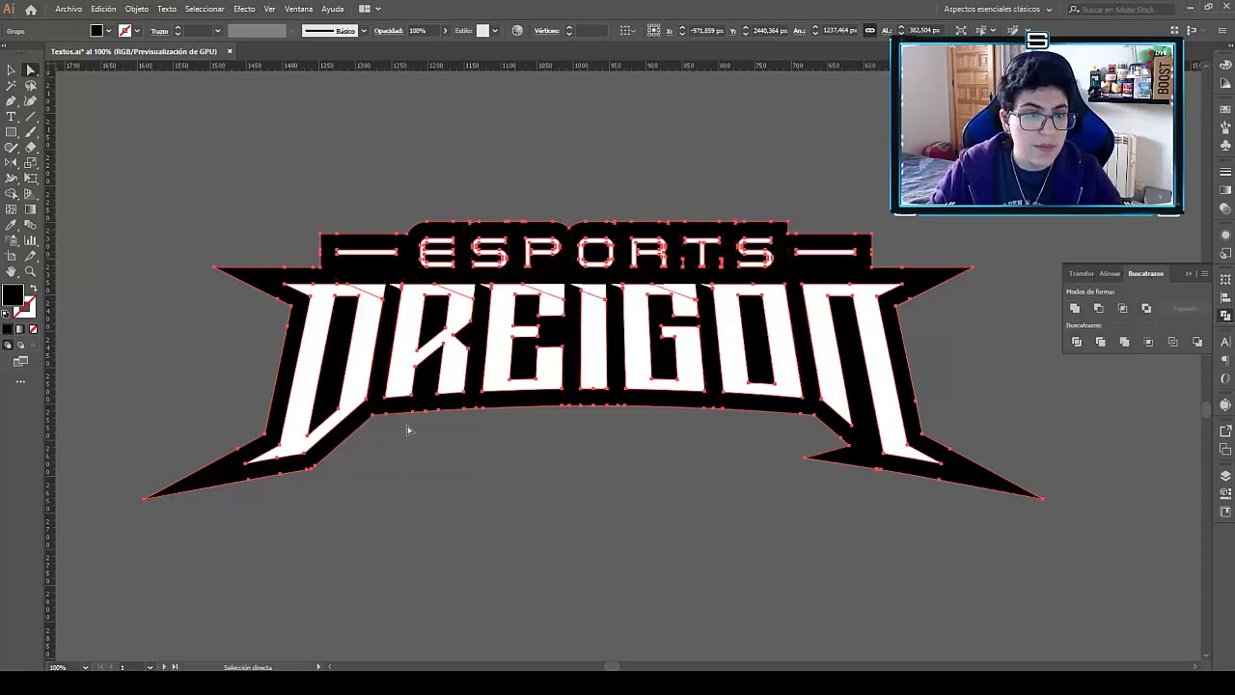
# Zoom in and scroll around to inspect the merged backing, then zoom back out.
pyautogui.scroll(3, 546, 301)
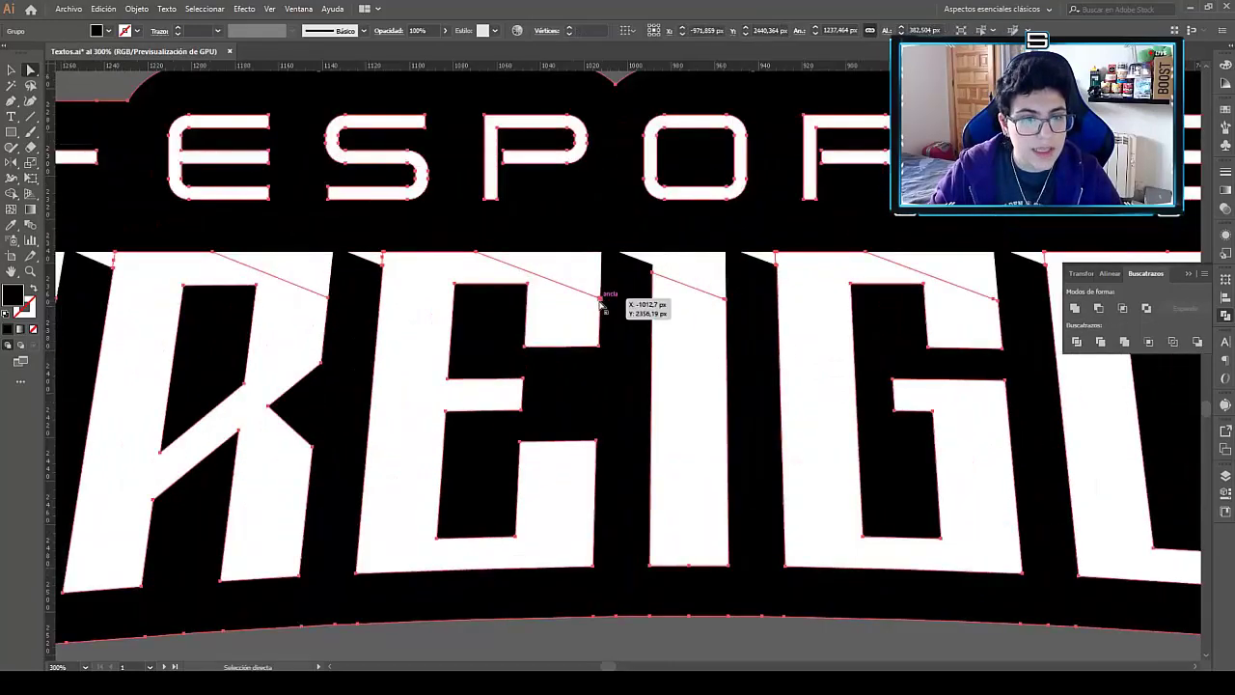
pyautogui.scroll(1, 566, 225)
pyautogui.hscroll(4, 662, 242)
pyautogui.scroll(3, 733, 290)
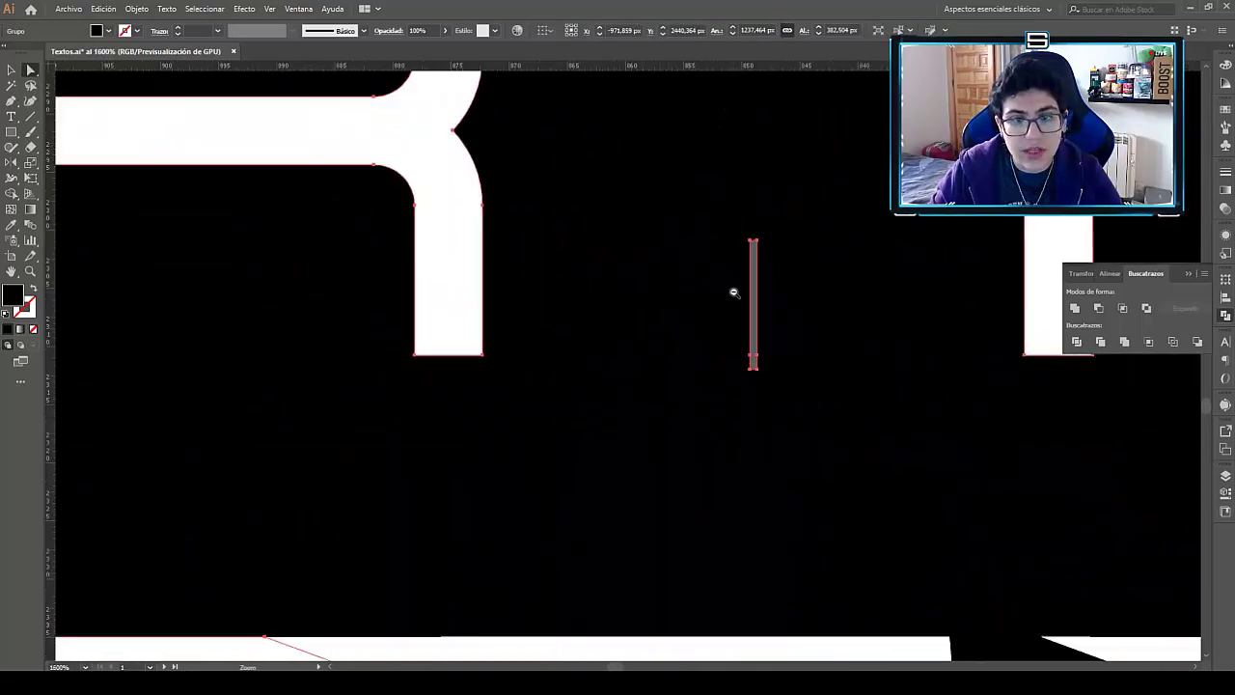
pyautogui.scroll(-4, 728, 289)
pyautogui.scroll(-2, 728, 289)
pyautogui.scroll(-1, 791, 358)
pyautogui.hscroll(1, 806, 284)
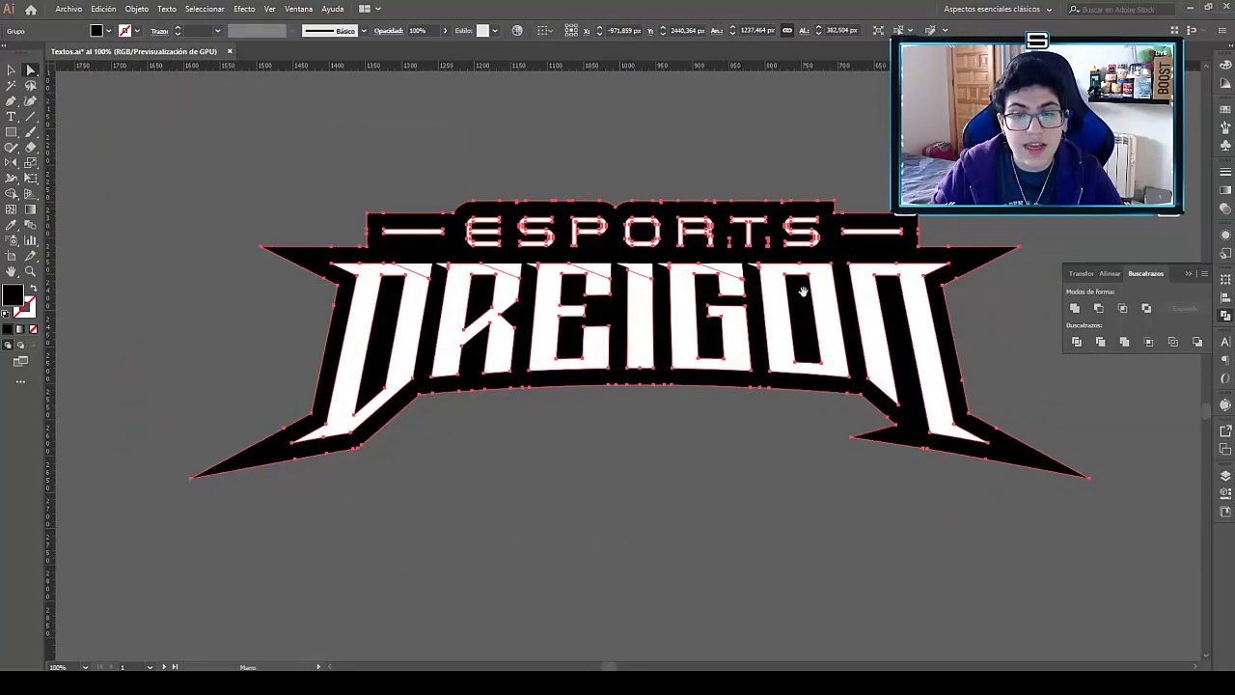
# Expand the backing group in the Layers panel and select its compound path.
pyautogui.press('F7')
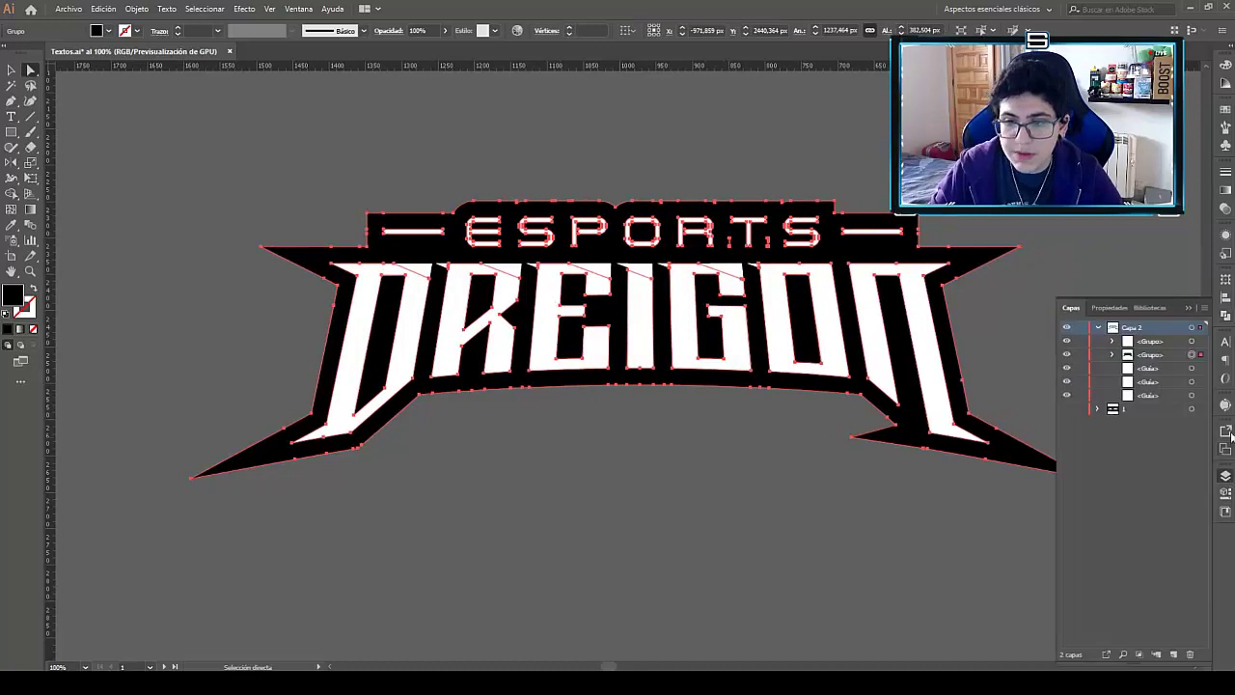
pyautogui.moveTo(955, 384); pyautogui.dragTo(926, 385)
pyautogui.click(1113, 354)
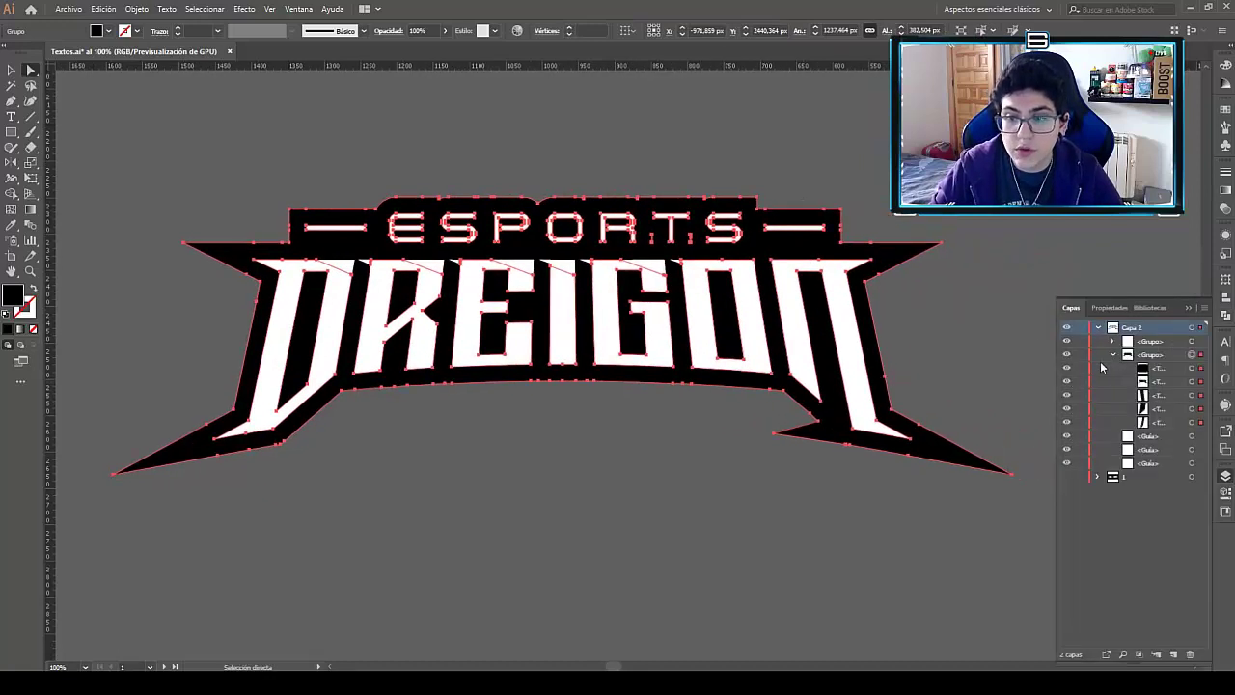
pyautogui.moveTo(931, 441); pyautogui.dragTo(908, 443)
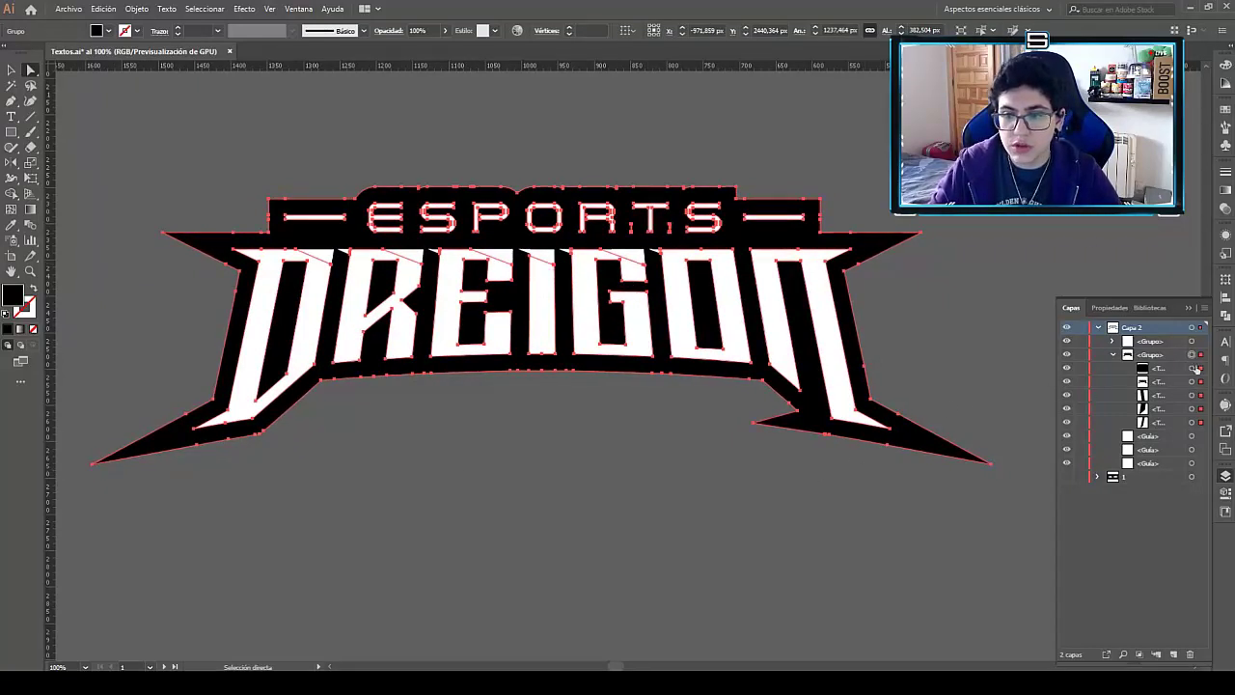
pyautogui.click(1023, 406)
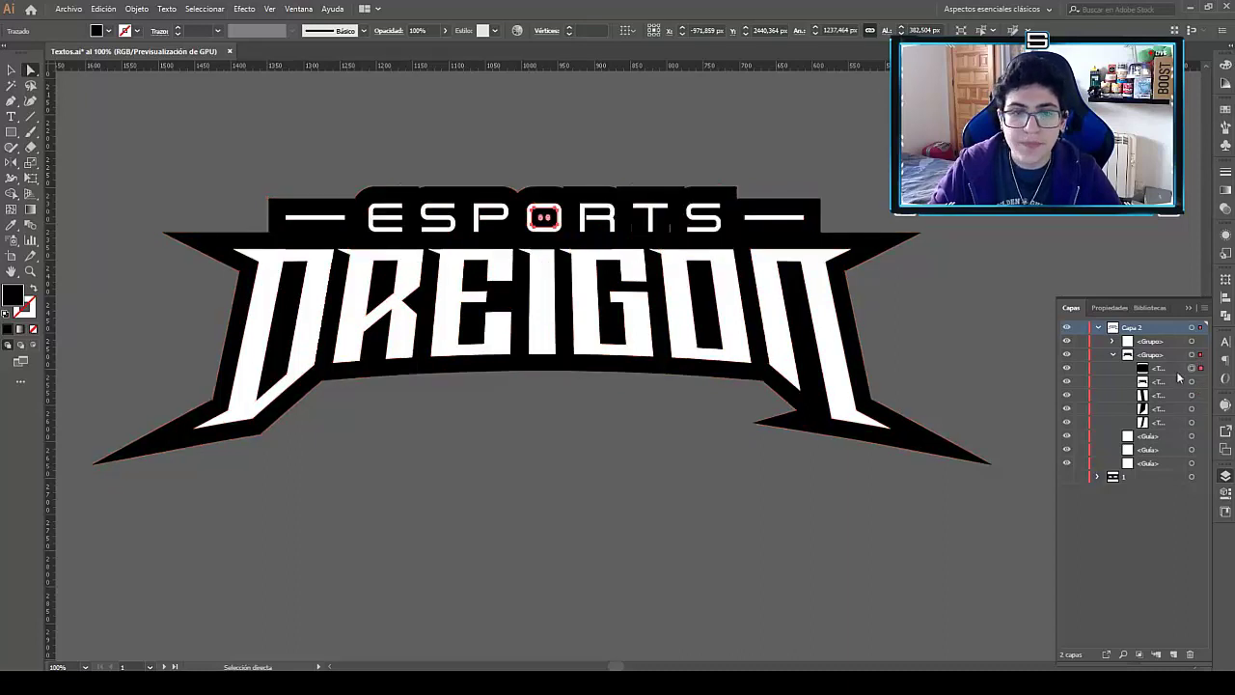
pyautogui.click(932, 439)
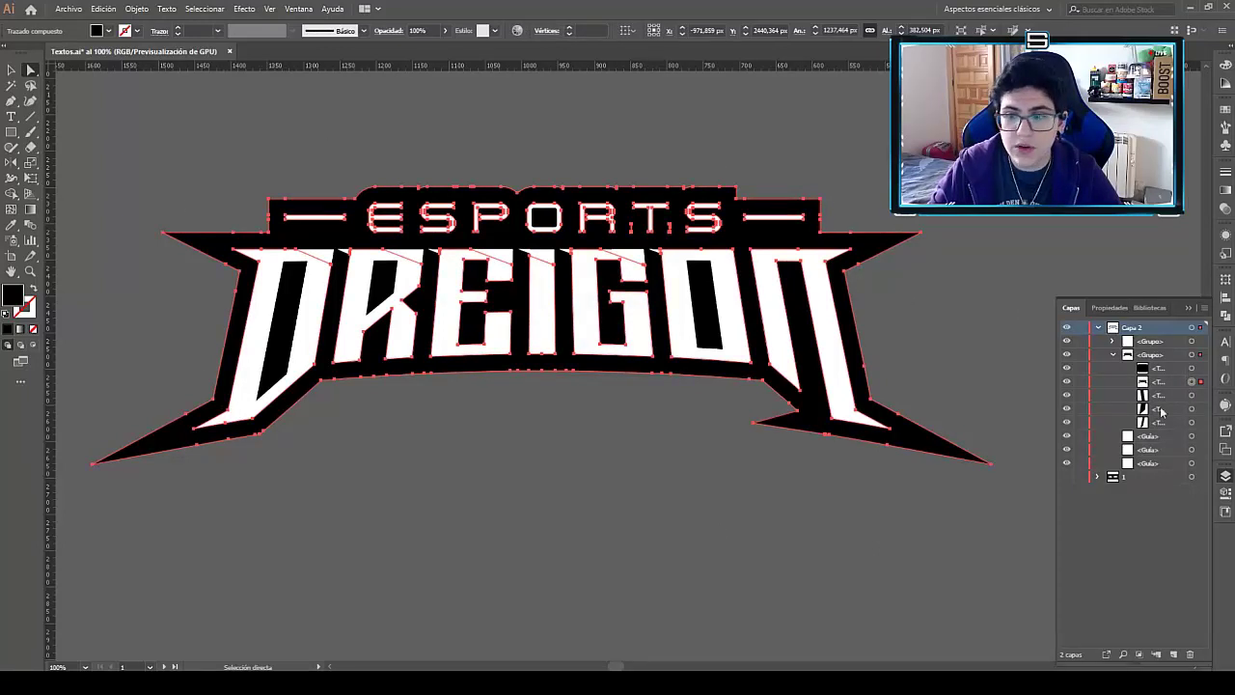
# Delete the stray counter shapes inside the O and D, then reselect the compound path.
pyautogui.click(1194, 368)
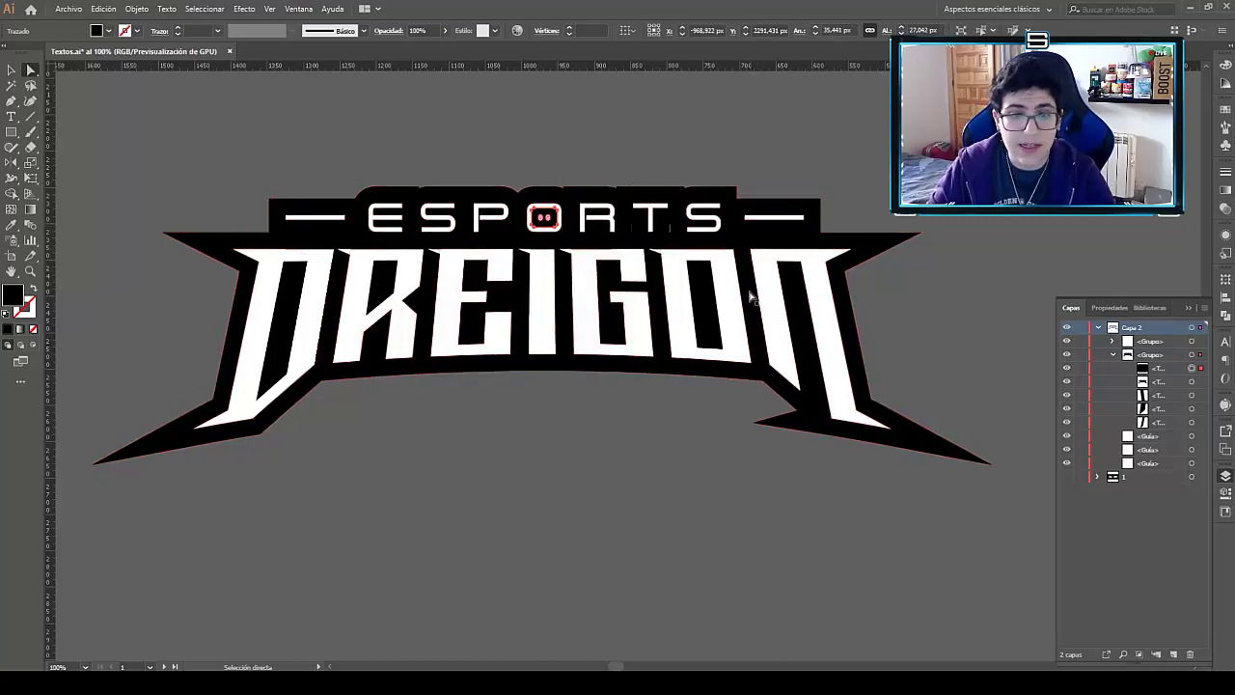
pyautogui.click(705, 282)
pyautogui.click(546, 221)
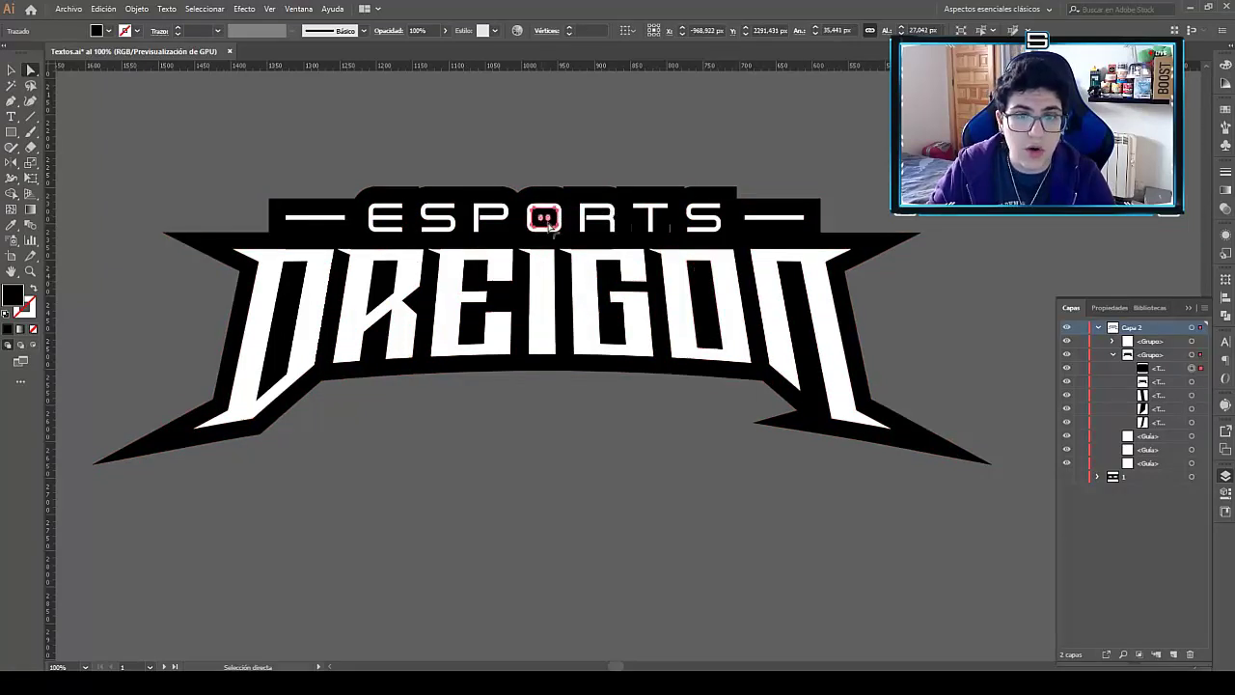
pyautogui.click(670, 401)
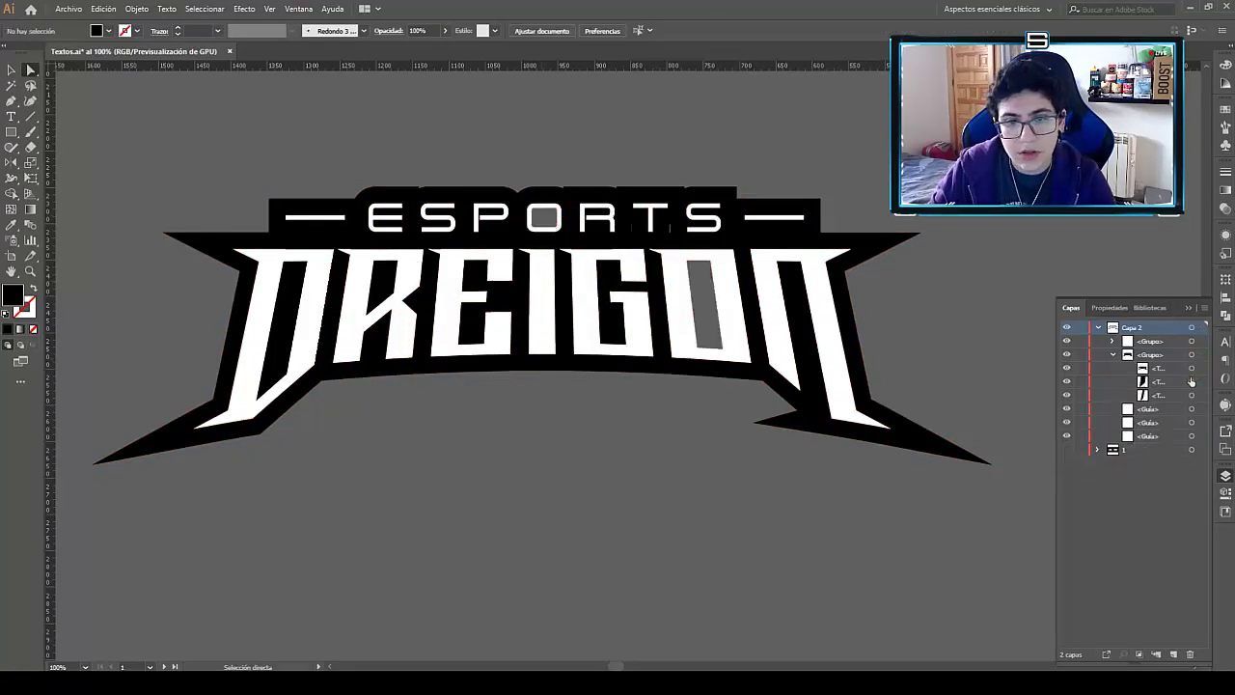
pyautogui.click(1190, 381)
pyautogui.press('Delete')
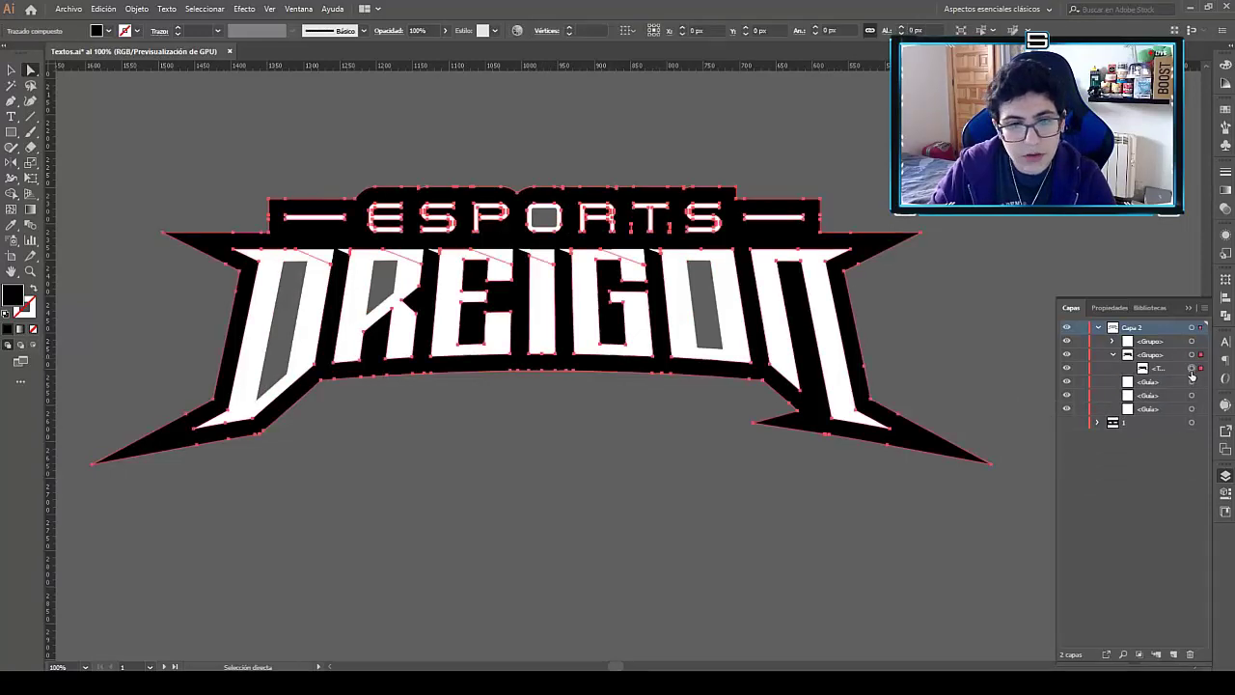
pyautogui.click(1190, 368)
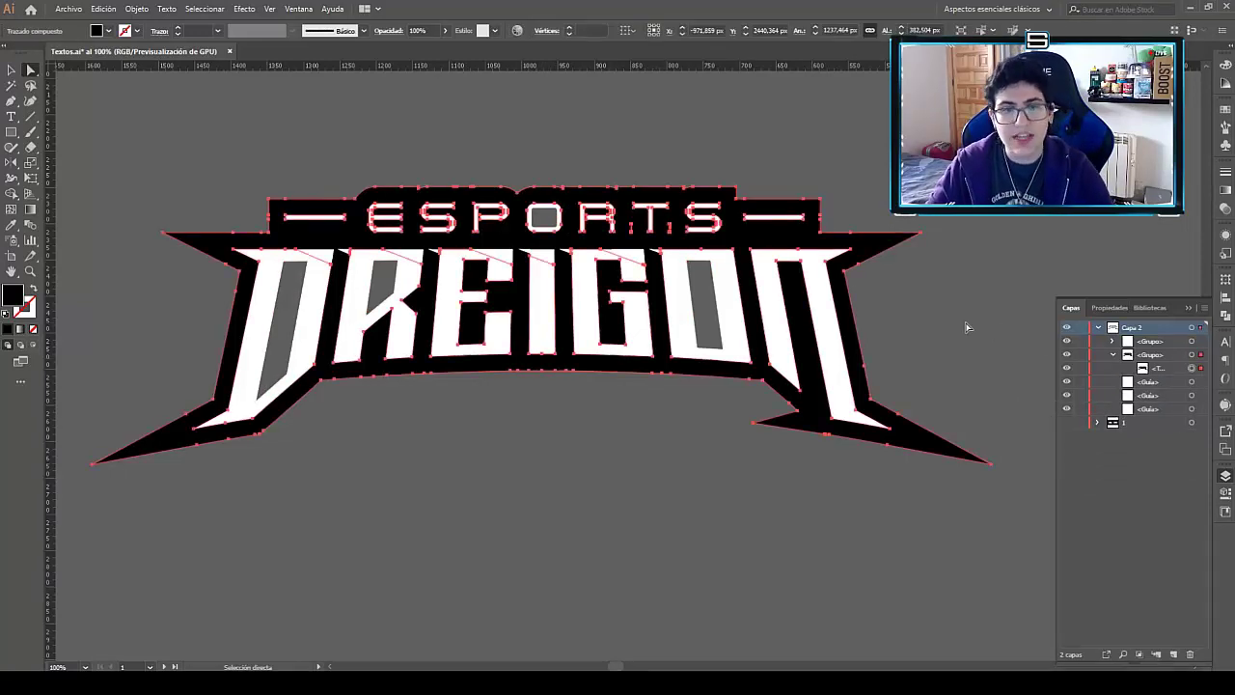
# Ungroup the backing, release its compound path (Soltar trazado compuesto), and Unificar all pieces in Pathfinder.
pyautogui.rightClick(866, 253)
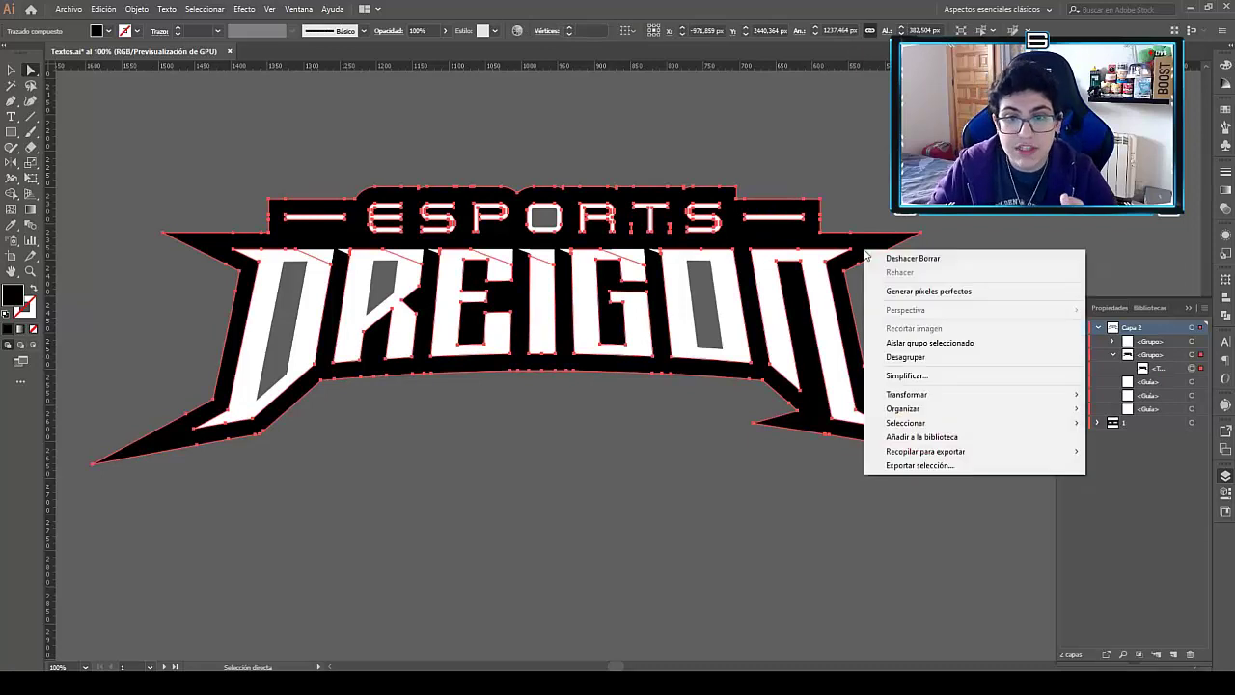
pyautogui.click(924, 359)
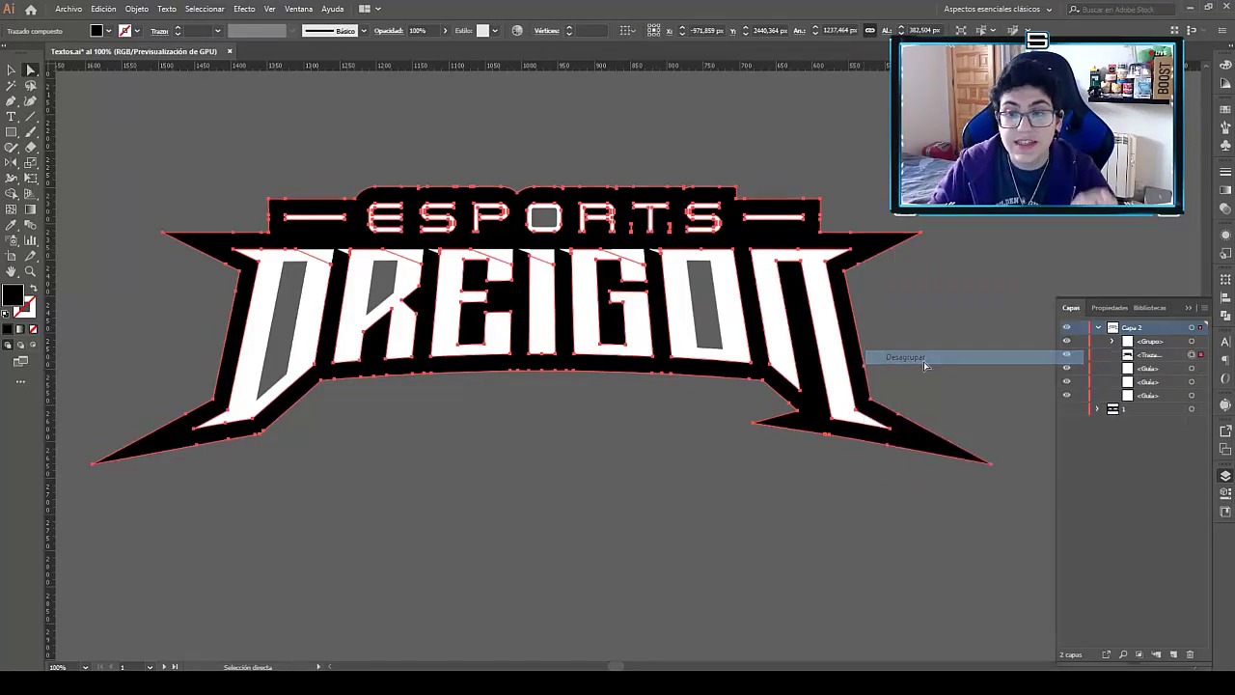
pyautogui.rightClick(873, 248)
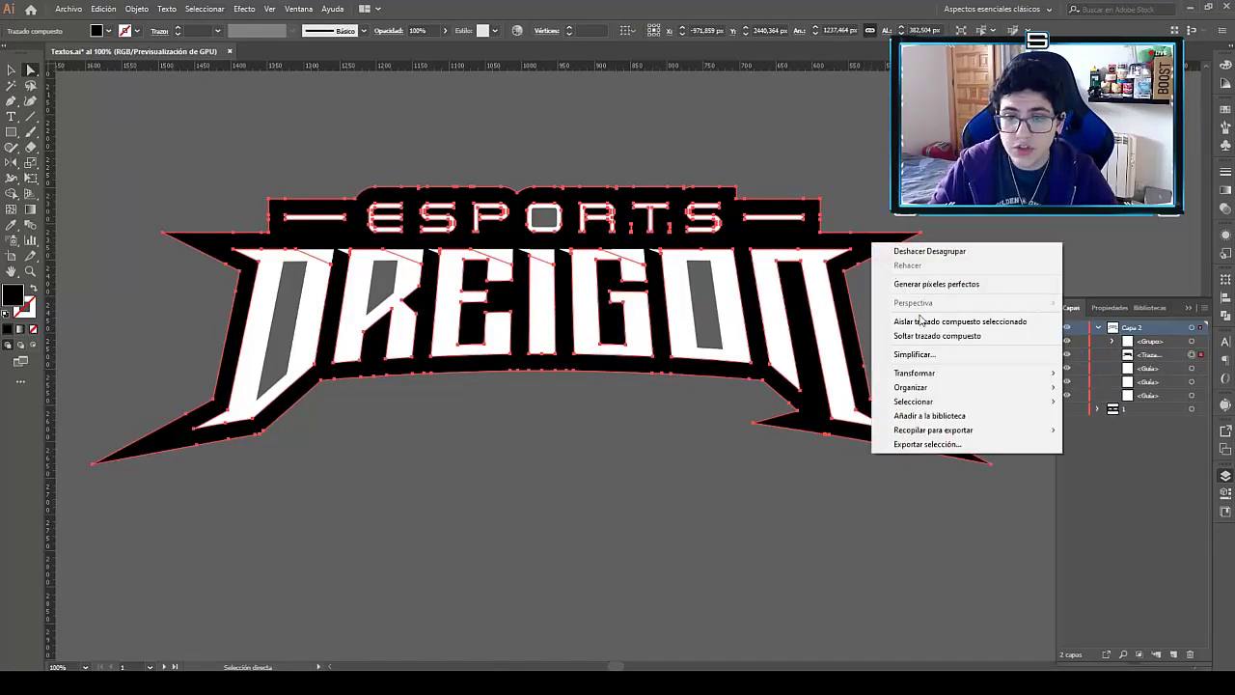
pyautogui.click(940, 336)
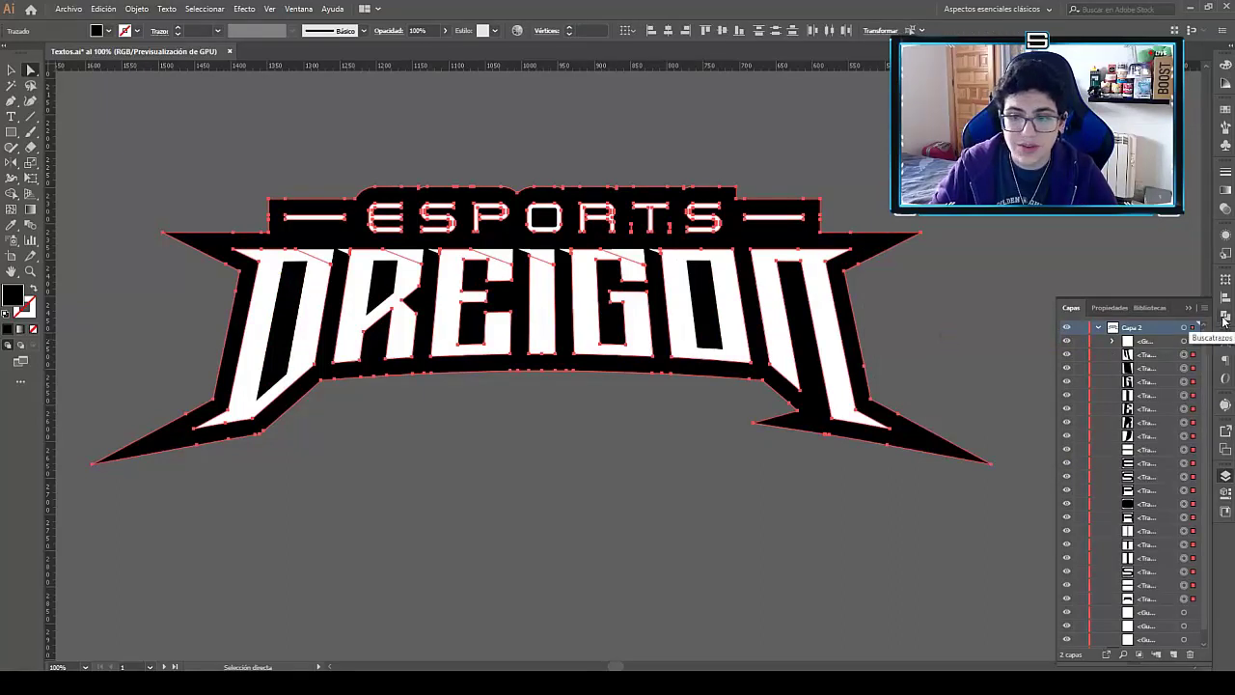
pyautogui.click(1225, 316)
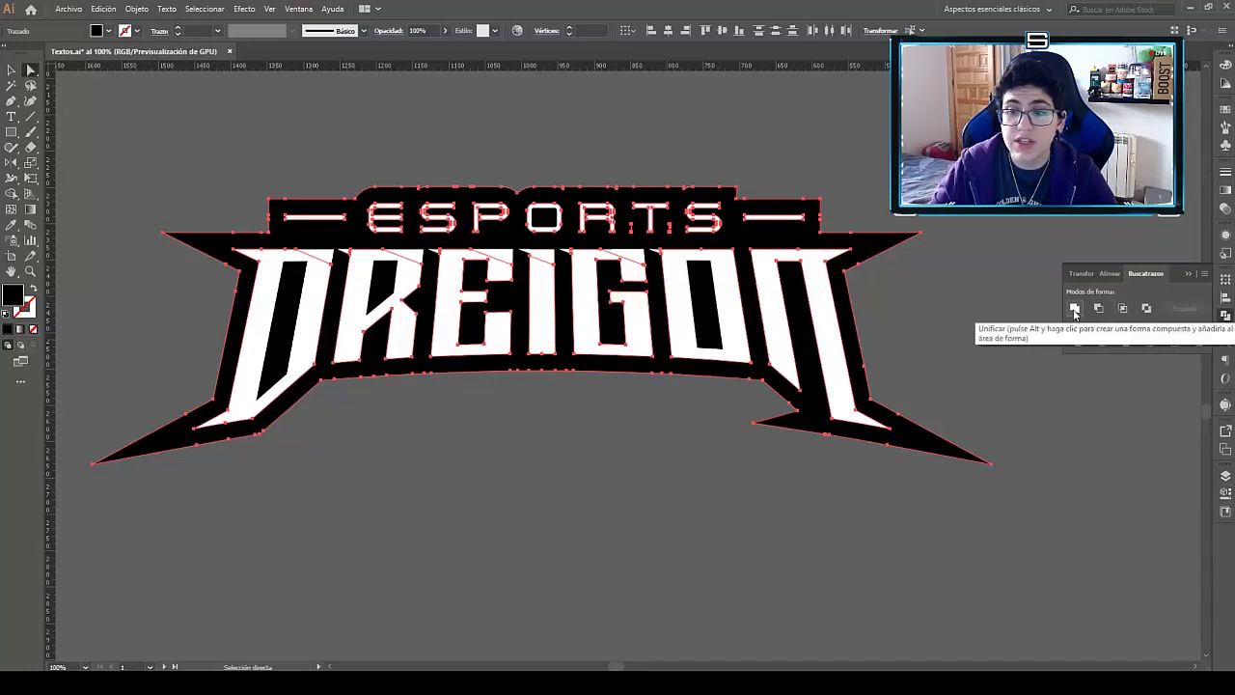
pyautogui.click(1074, 309)
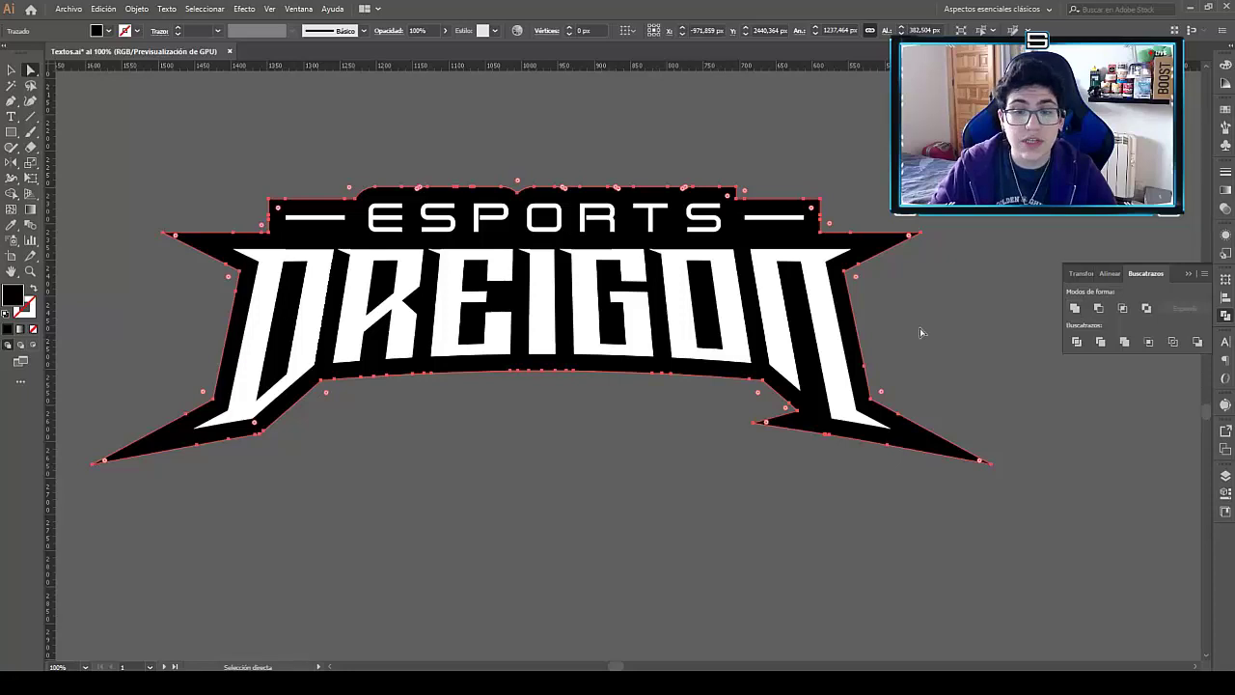
pyautogui.scroll(-2, 863, 323)
pyautogui.hscroll(-3, 863, 323)
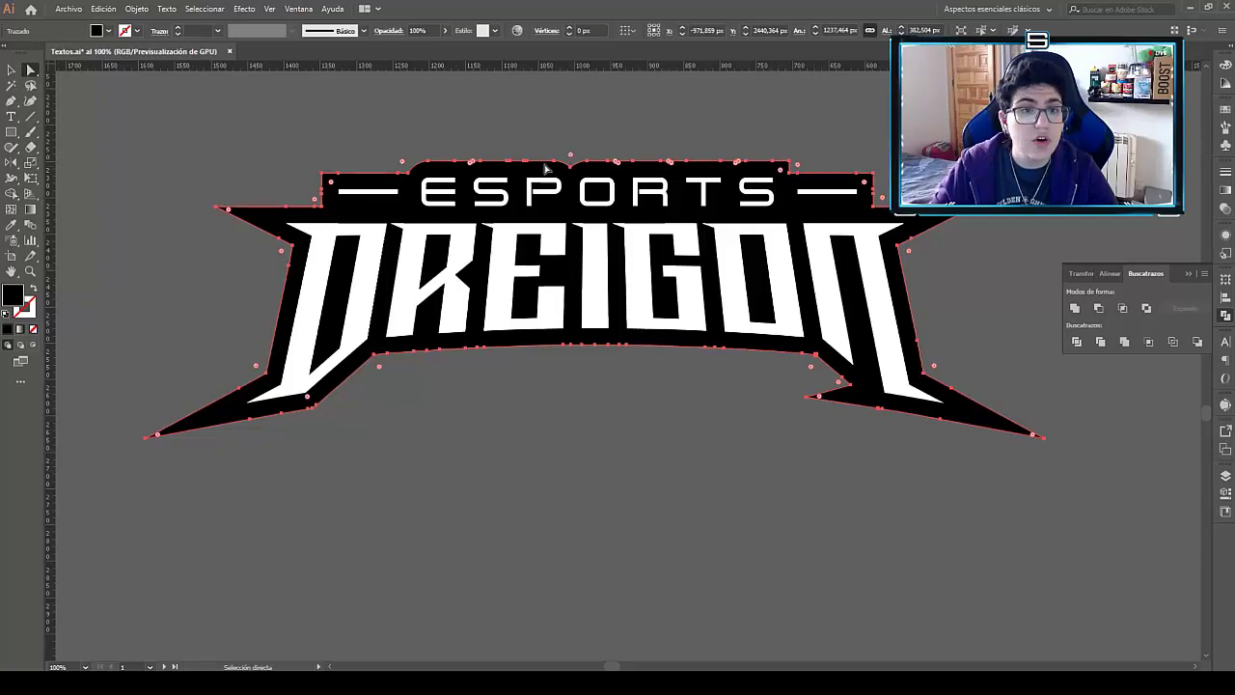
# Drag the lower-right spike's tip anchor down-right so it ends in one point.
pyautogui.click(550, 131)
pyautogui.scroll(2, 551, 132)
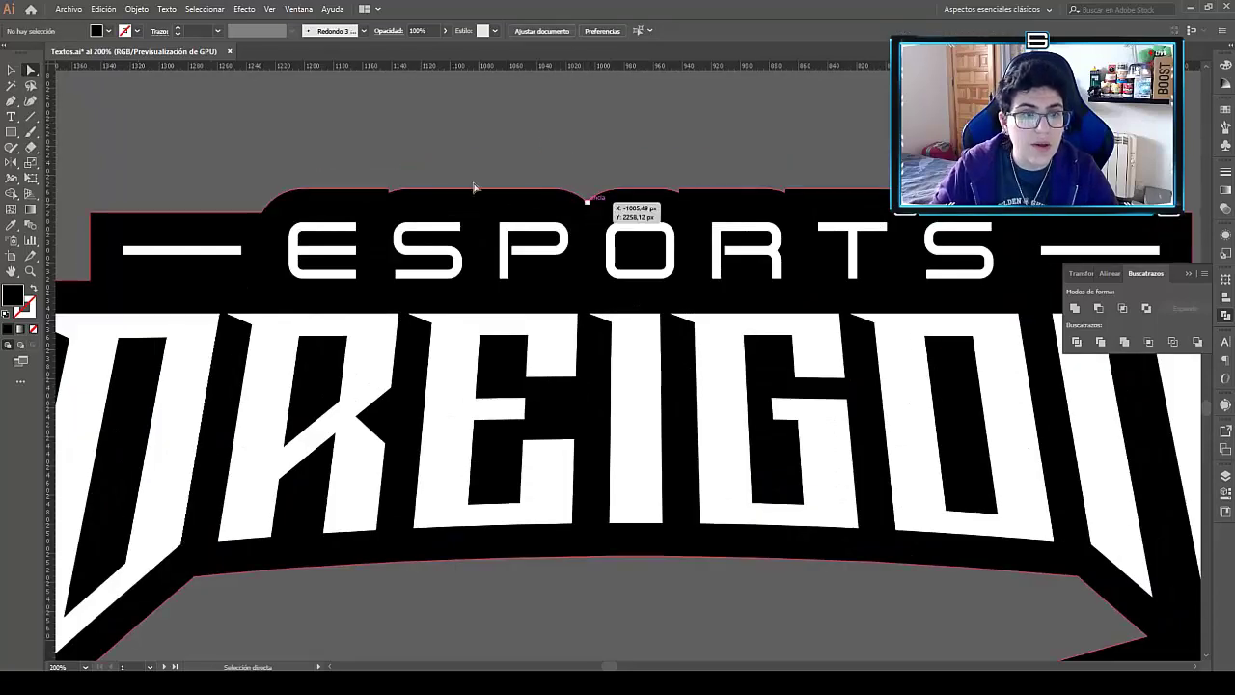
pyautogui.scroll(-2, 862, 220)
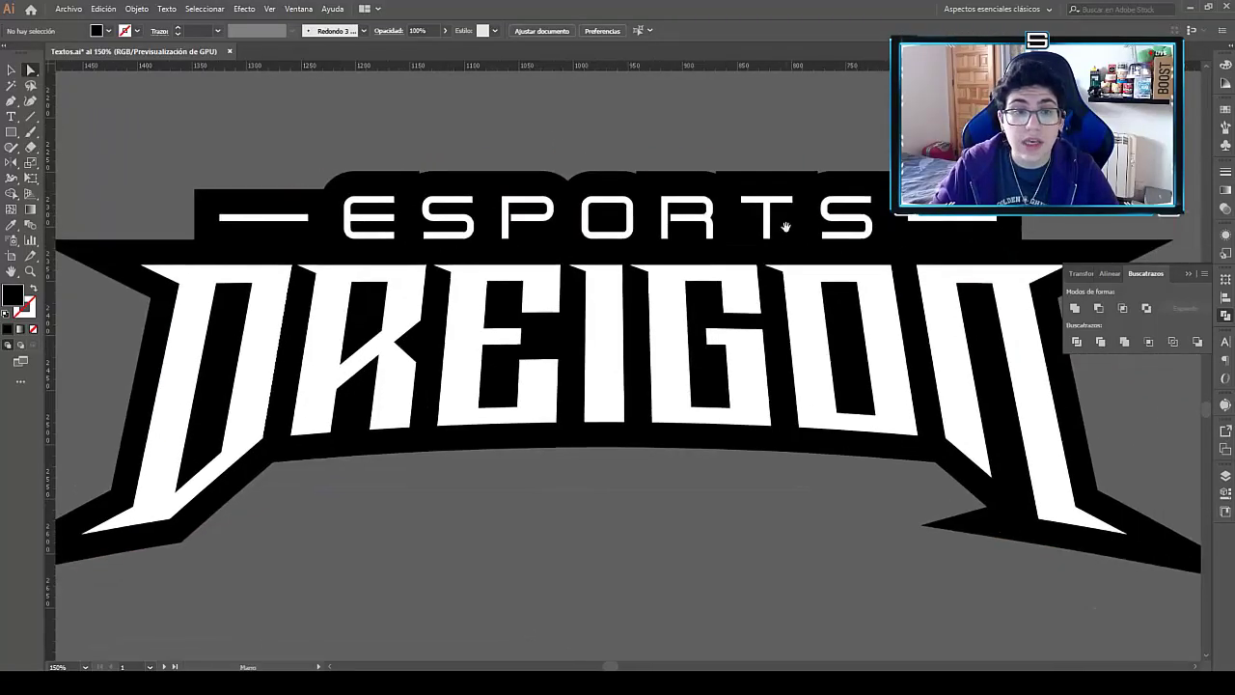
pyautogui.scroll(-1, 772, 246)
pyautogui.scroll(1, 754, 251)
pyautogui.moveTo(753, 251); pyautogui.dragTo(712, 215)
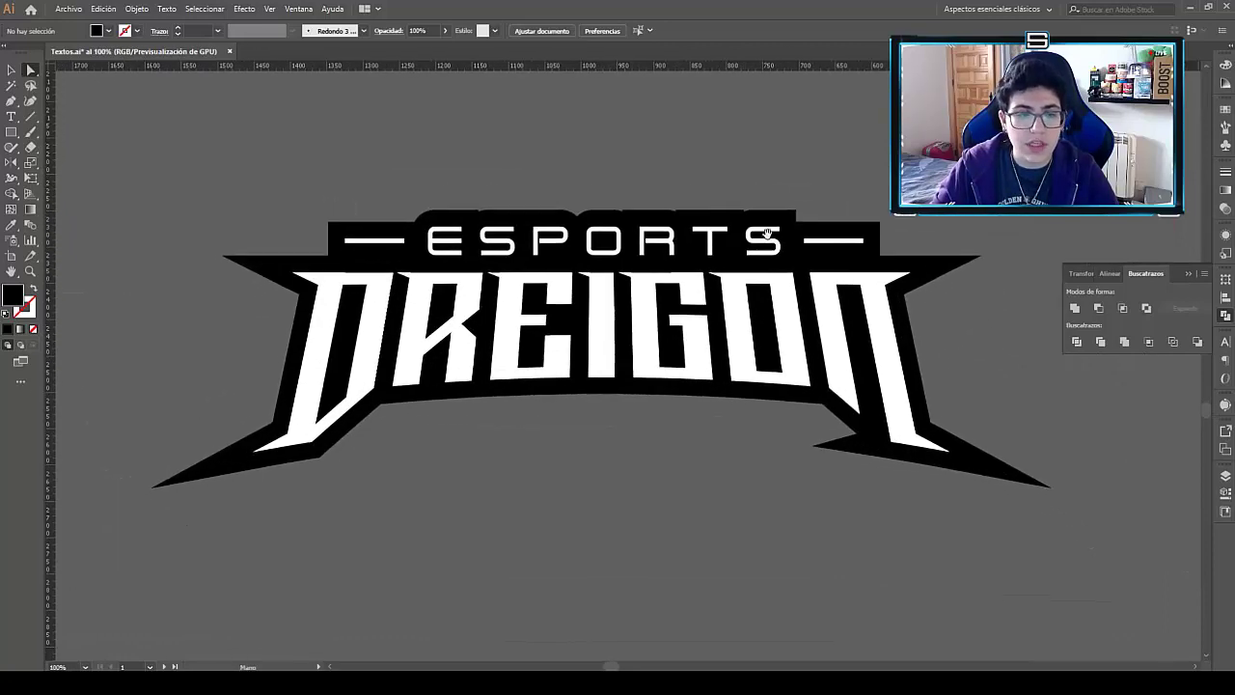
pyautogui.click(868, 444)
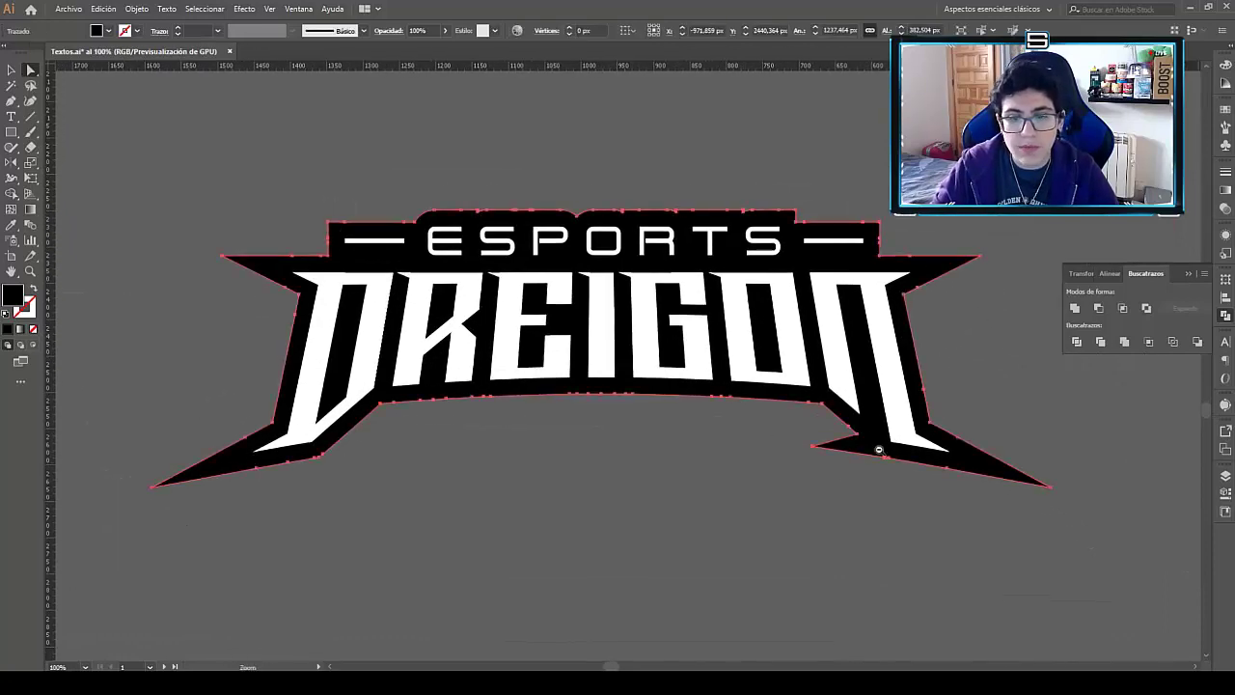
pyautogui.scroll(4, 811, 399)
pyautogui.scroll(1, 678, 304)
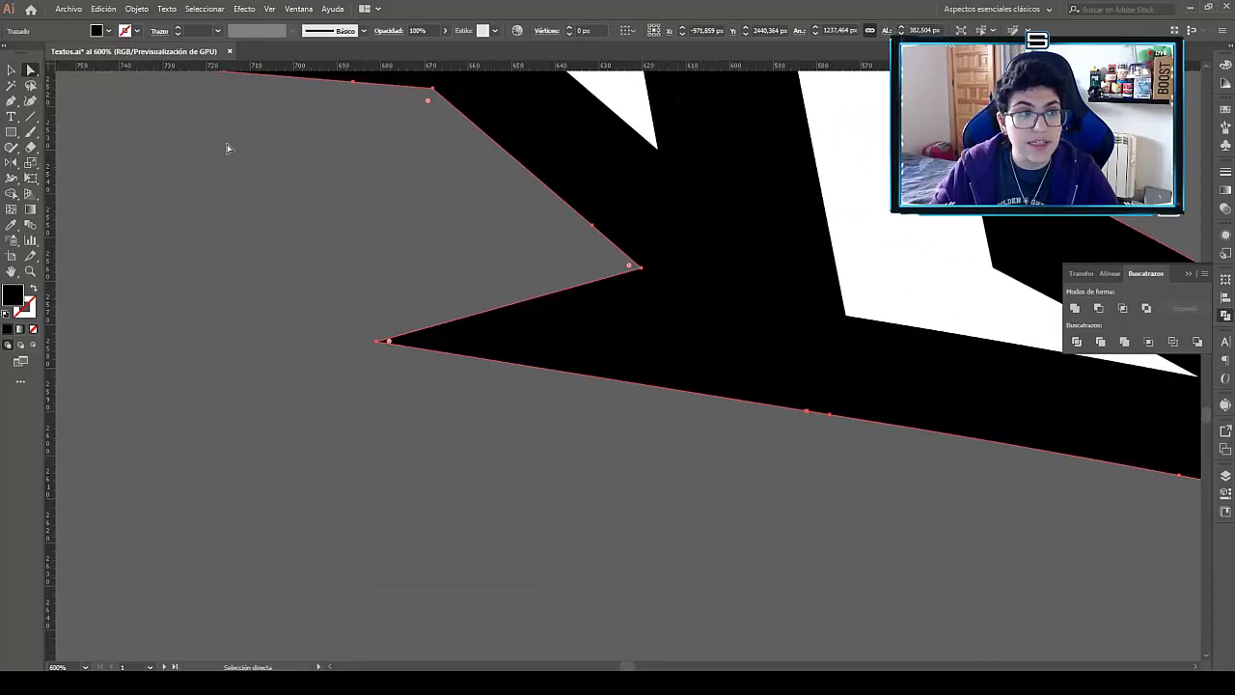
pyautogui.moveTo(640, 270); pyautogui.dragTo(868, 463)
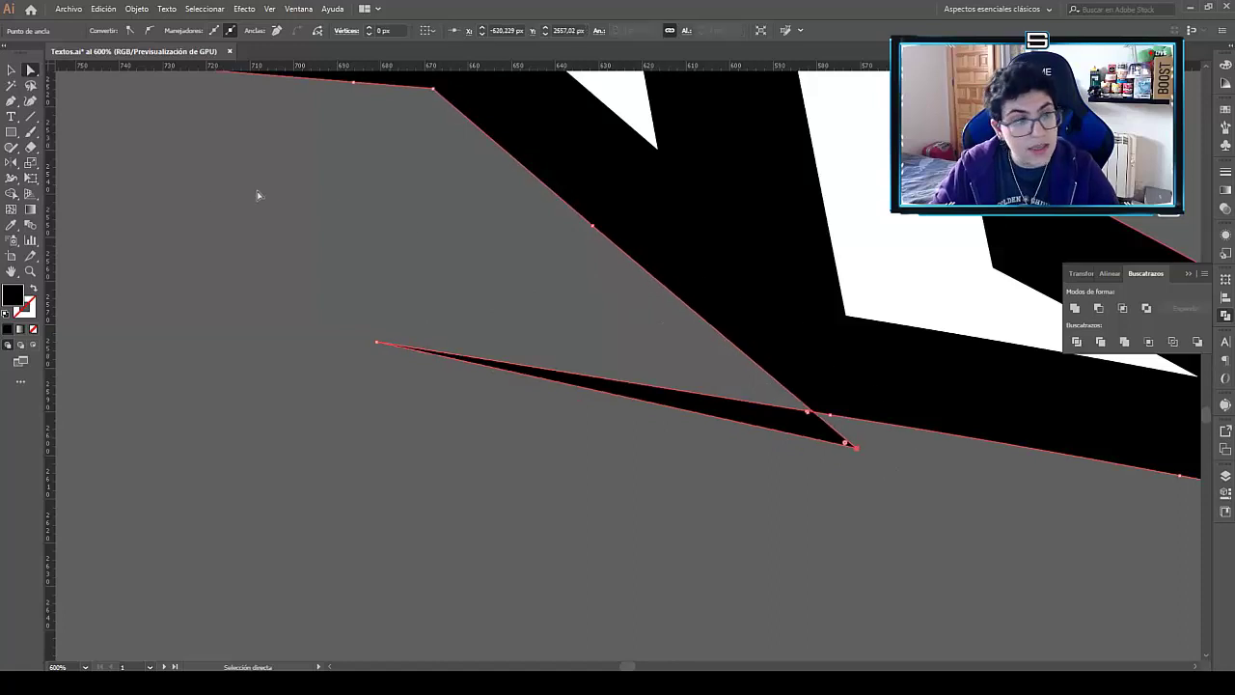
# Merge the stray sliver with Shape Builder, delete extra top-edge anchors, and Unificar the backing.
pyautogui.click(12, 193)
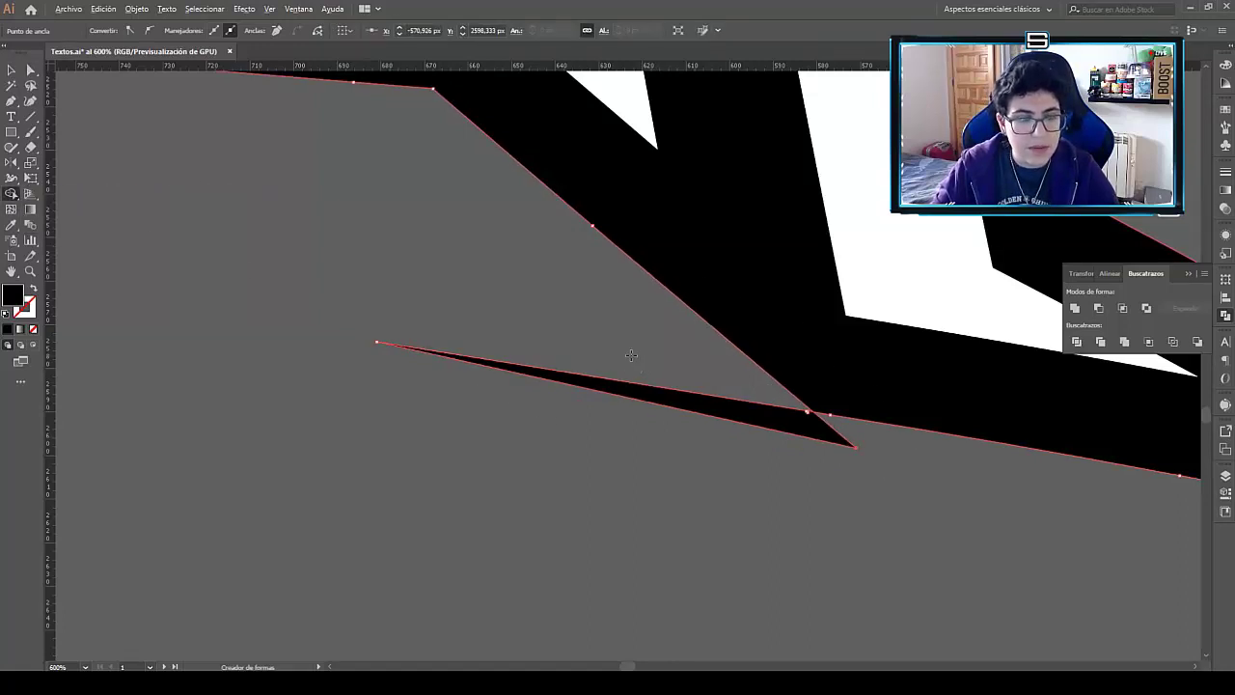
pyautogui.moveTo(665, 388)
pyautogui.mouseDown()
pyautogui.moveTo(733, 465)
pyautogui.moveTo(843, 477)
pyautogui.mouseUp()
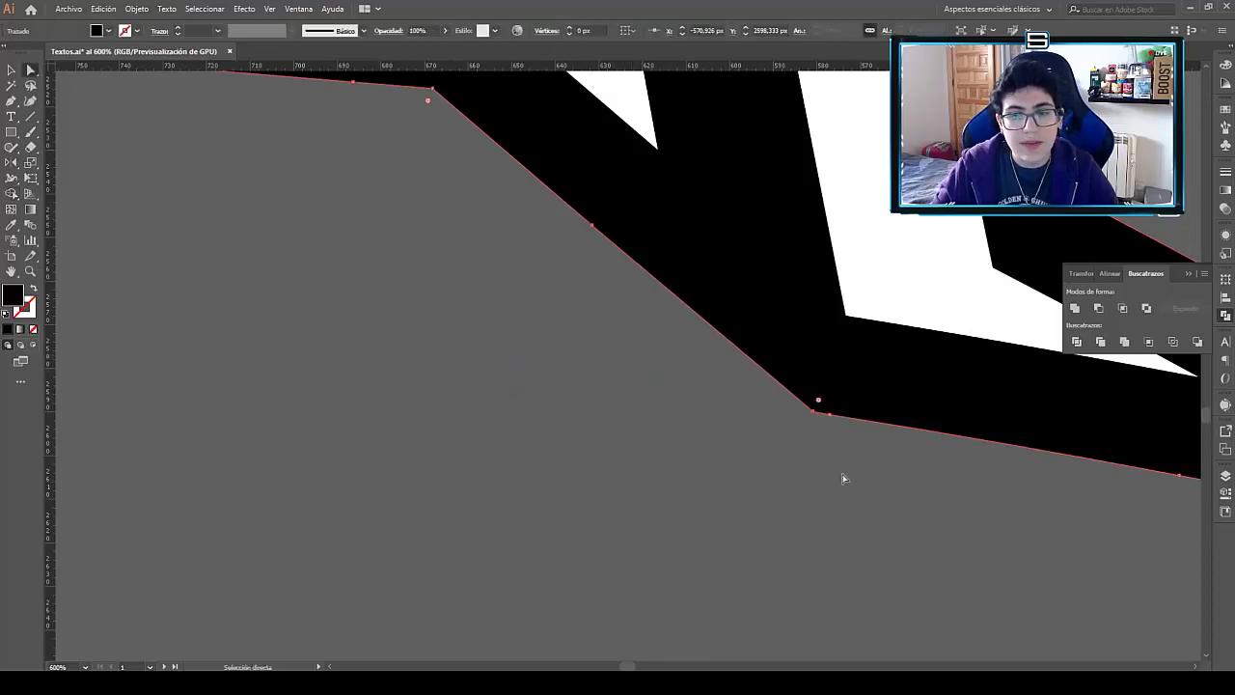
pyautogui.moveTo(788, 427)
pyautogui.mouseDown()
pyautogui.moveTo(779, 399)
pyautogui.moveTo(687, 343)
pyautogui.moveTo(689, 307)
pyautogui.mouseUp()
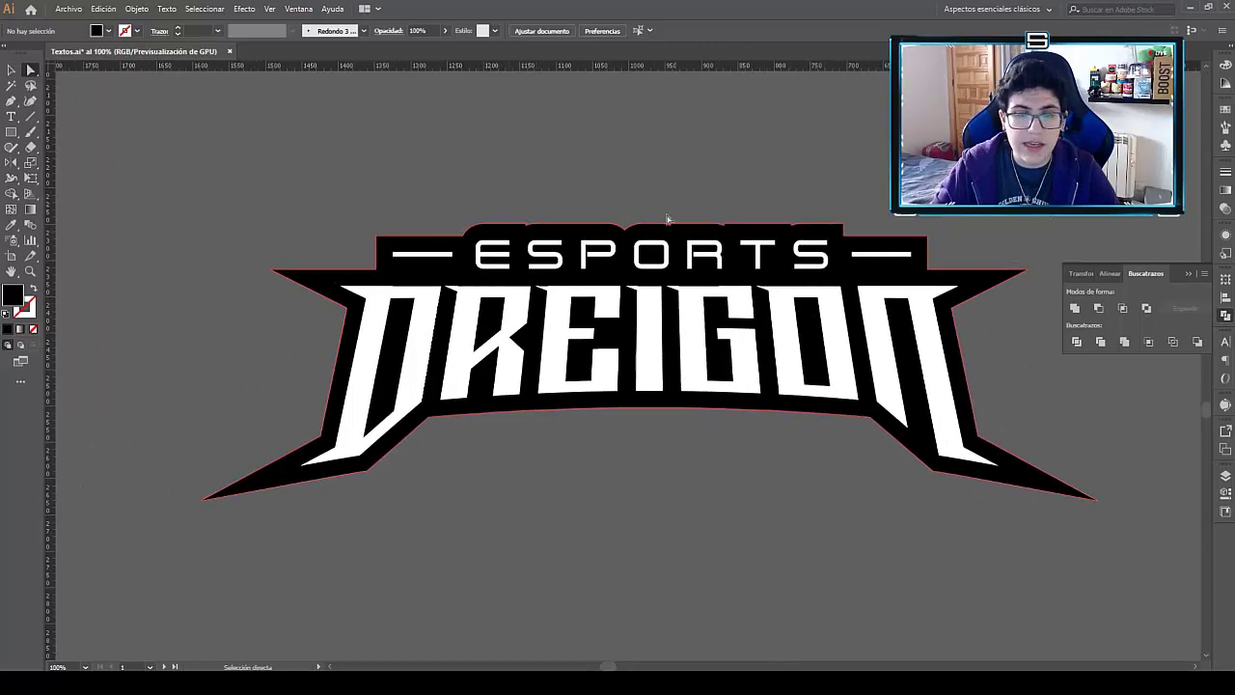
pyautogui.scroll(1, 761, 168)
pyautogui.scroll(1, 762, 167)
pyautogui.moveTo(598, 214); pyautogui.dragTo(656, 209)
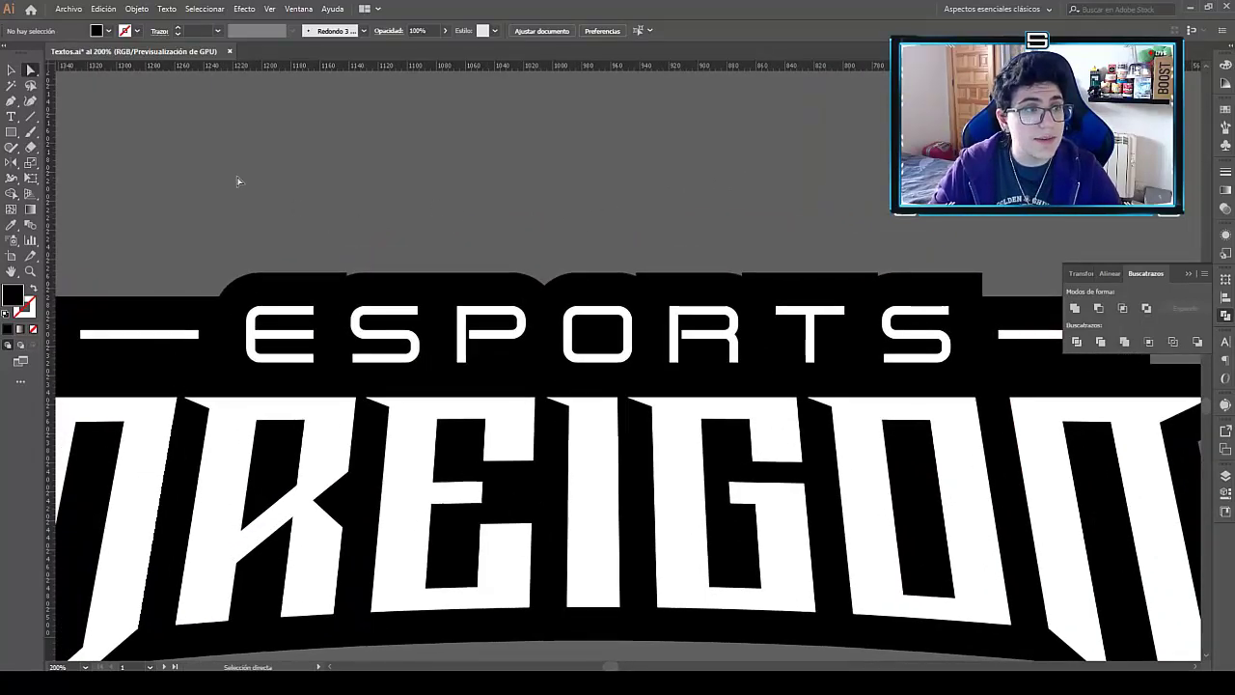
pyautogui.click(938, 293)
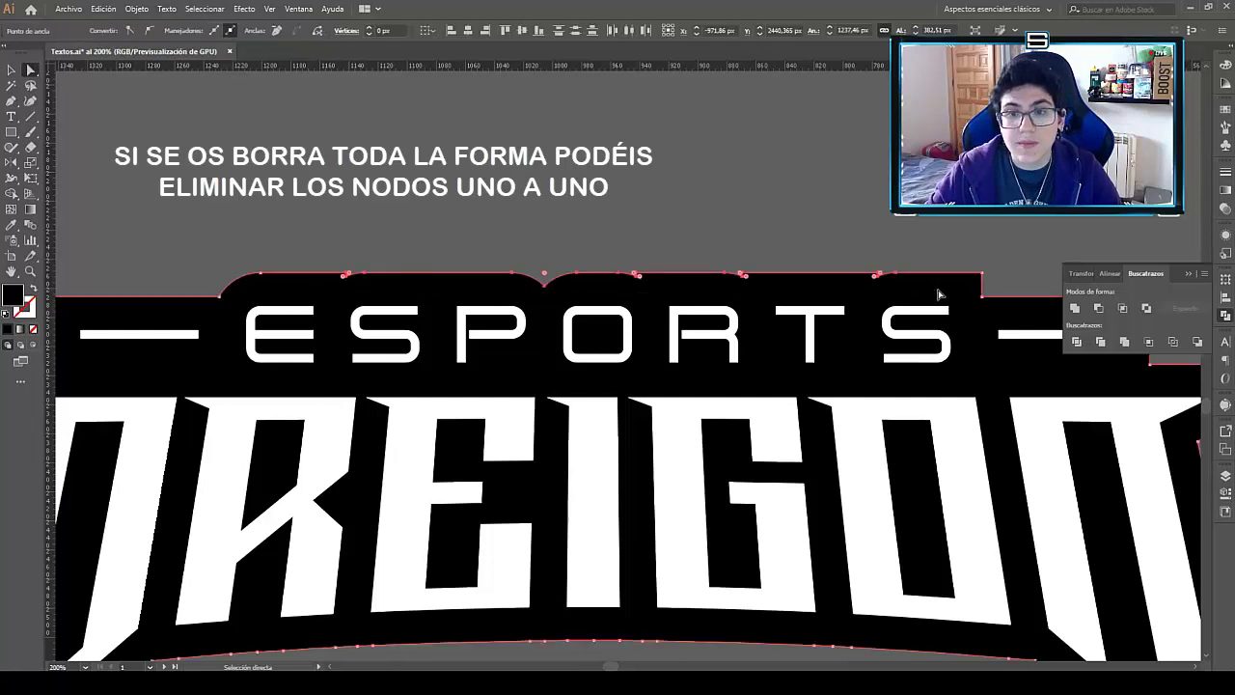
pyautogui.press('Delete')
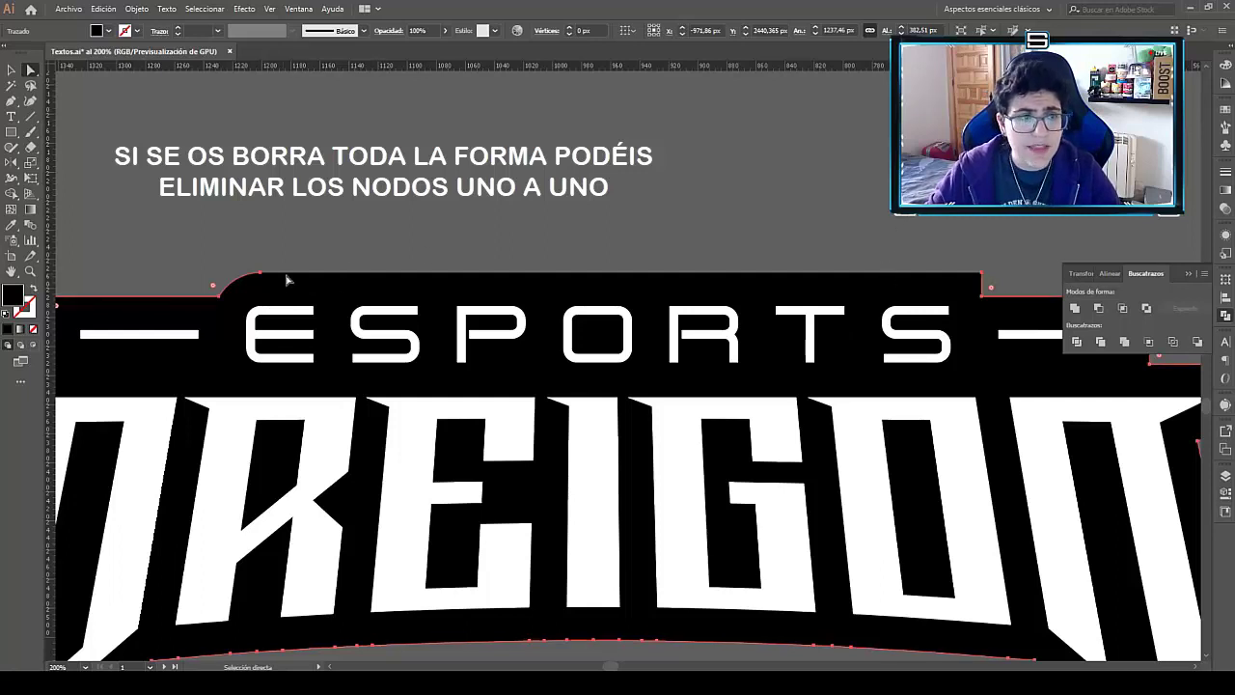
pyautogui.click(1076, 309)
# Try rounding the ESPORTS banner's top-right corner, then undo the rounding.
pyautogui.click(949, 232)
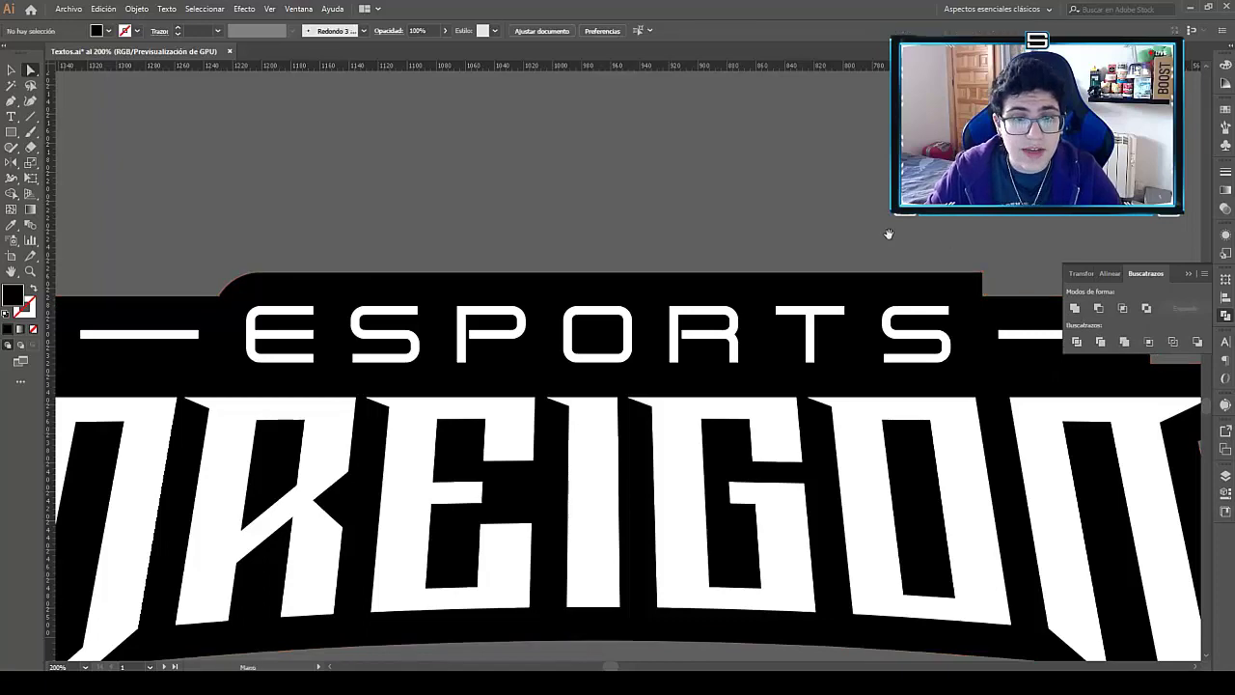
pyautogui.hotkey('ctrl', '-')
pyautogui.moveTo(944, 330); pyautogui.dragTo(862, 337)
pyautogui.hotkey('ctrl', '-')
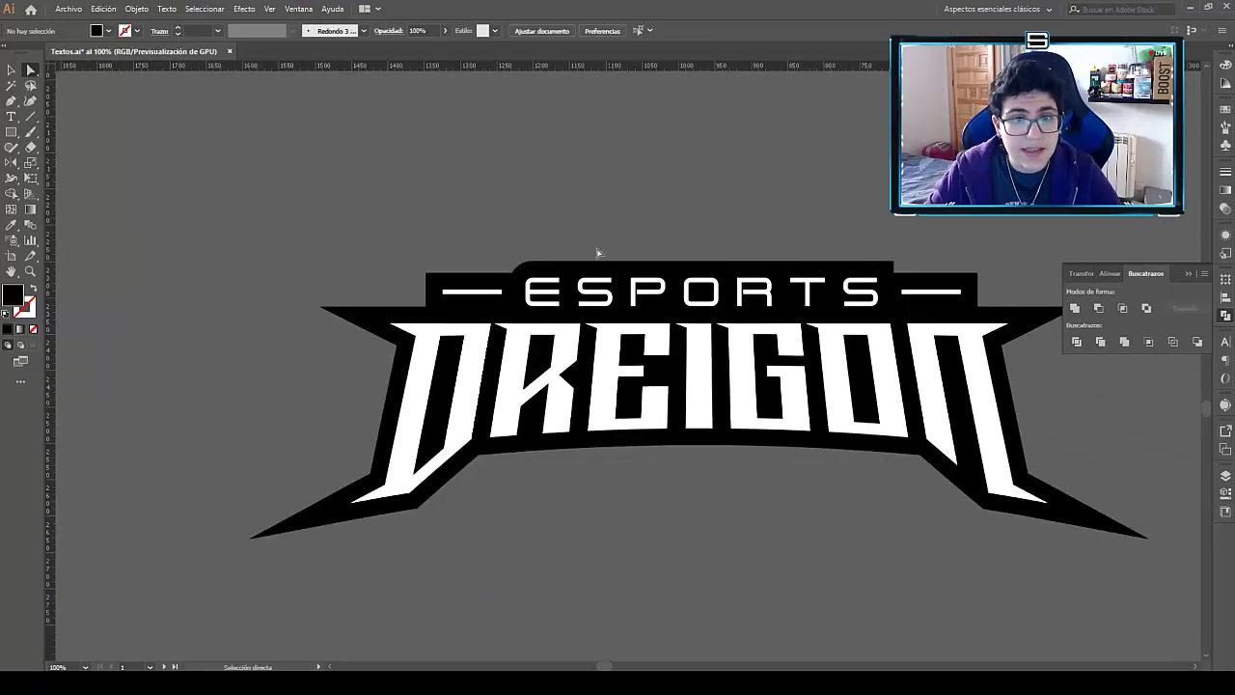
pyautogui.hotkey('ctrl', '+')
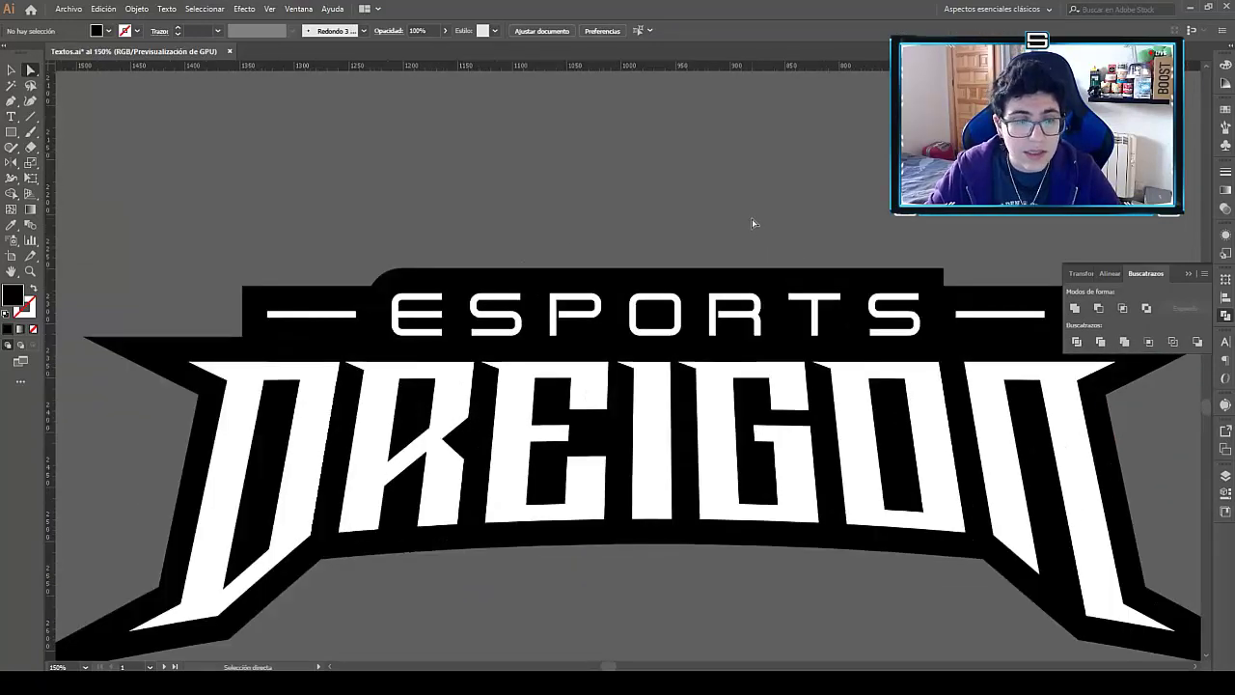
pyautogui.hotkey('ctrl', '+')
pyautogui.click(739, 284)
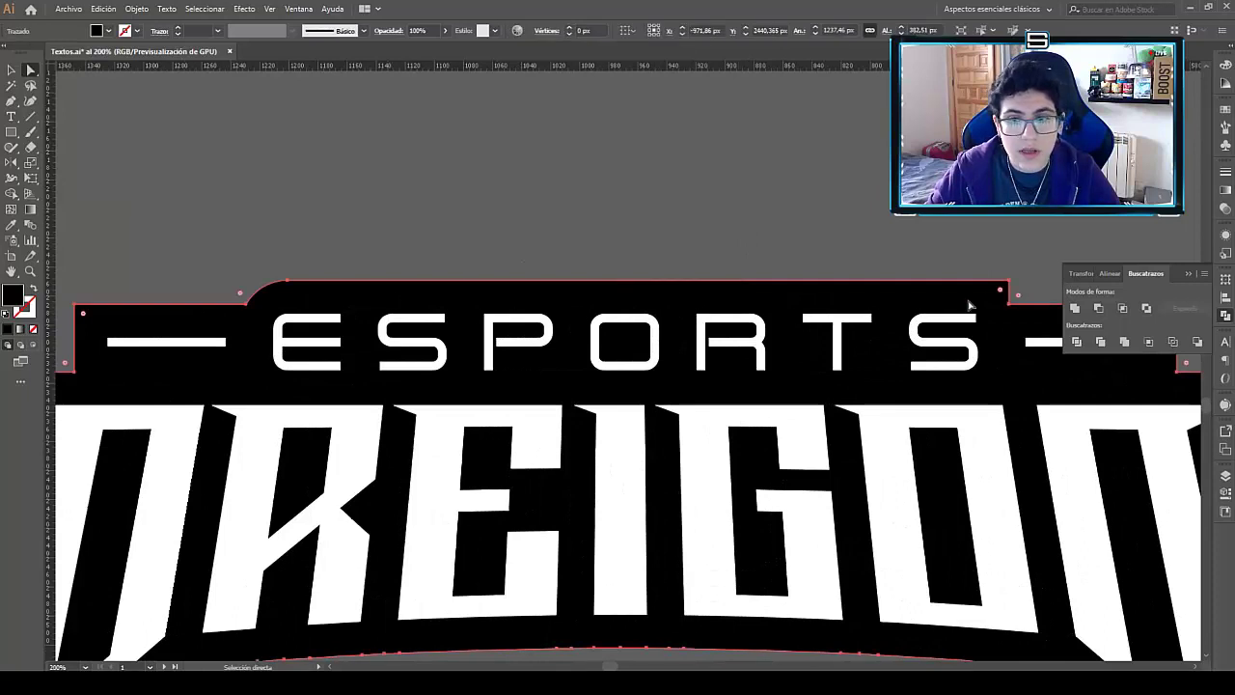
pyautogui.click(1001, 288)
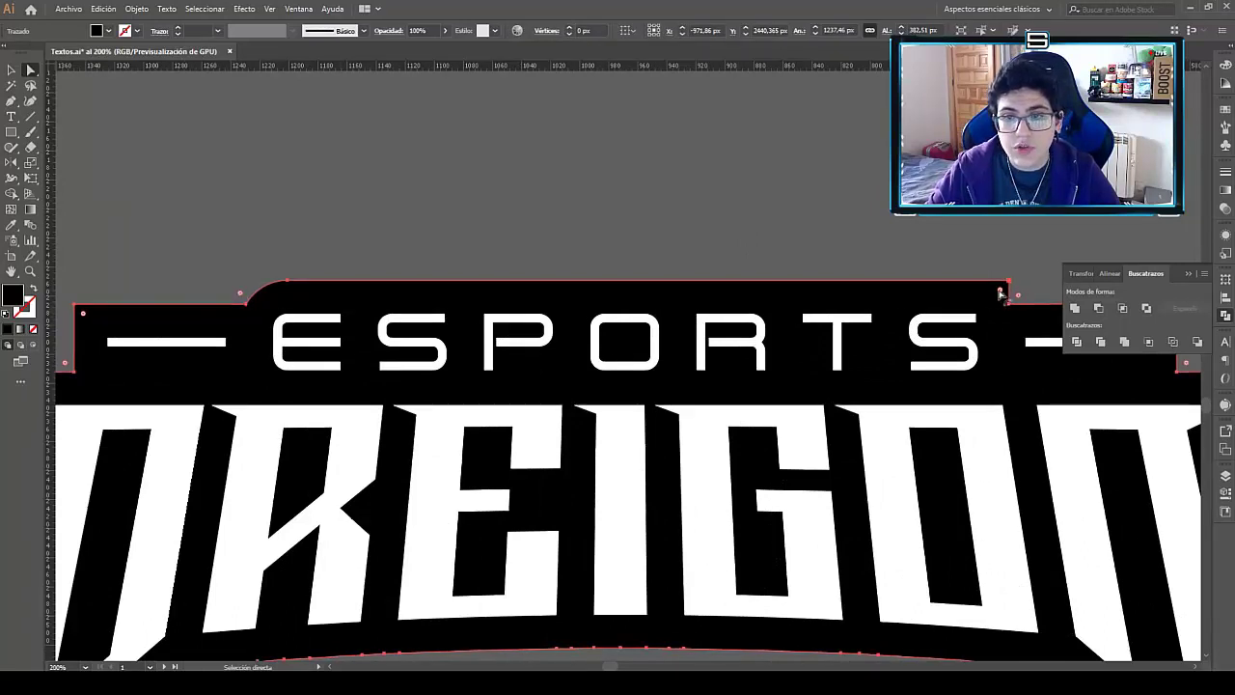
pyautogui.moveTo(1001, 289); pyautogui.dragTo(857, 360)
pyautogui.click(1029, 277)
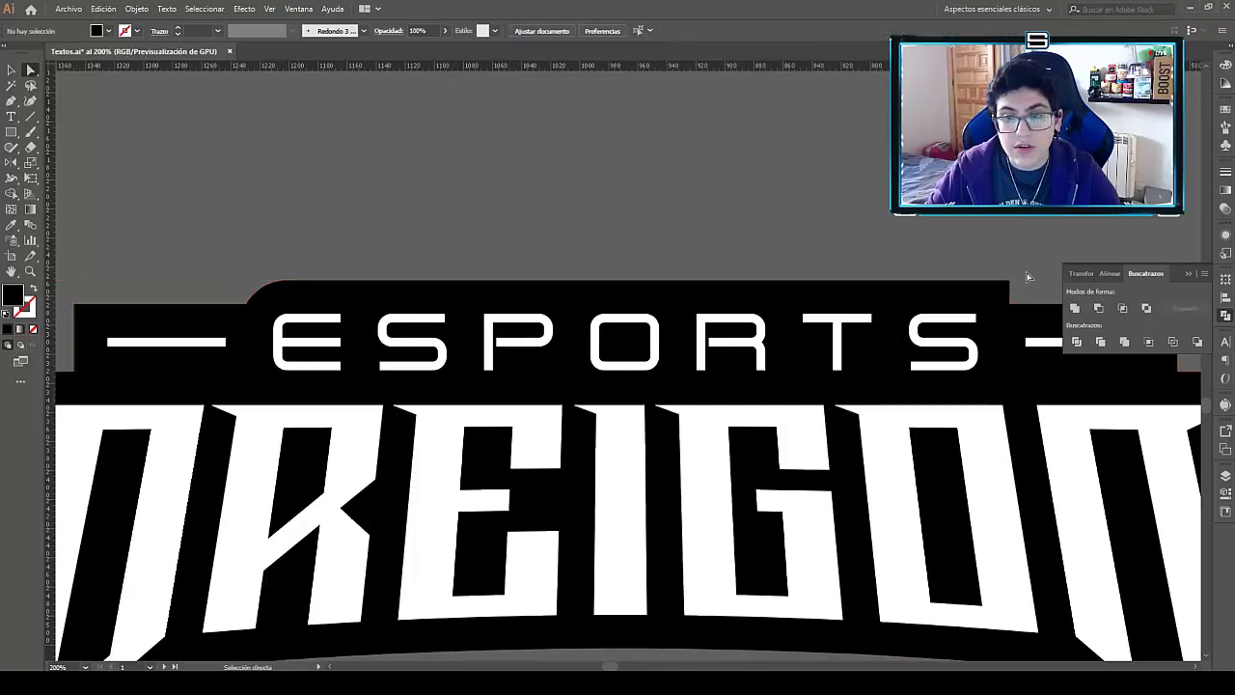
pyautogui.click(986, 292)
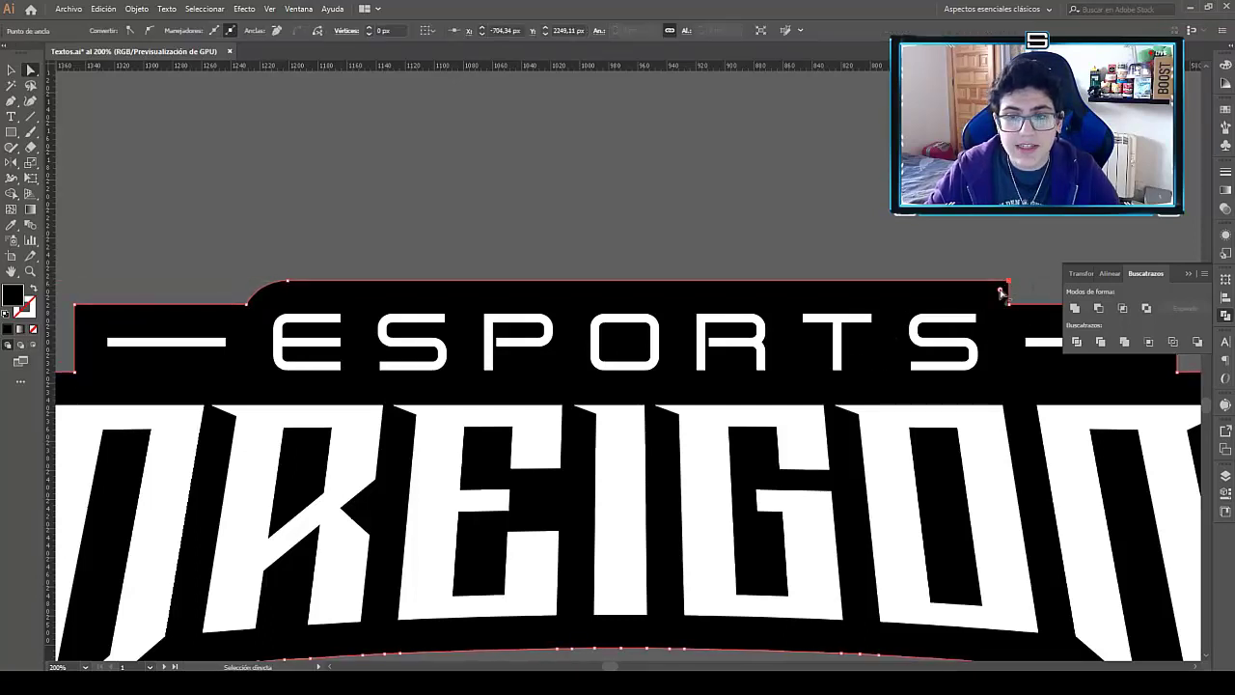
pyautogui.moveTo(1002, 291); pyautogui.dragTo(874, 385)
pyautogui.hotkey('ctrl', 'z')
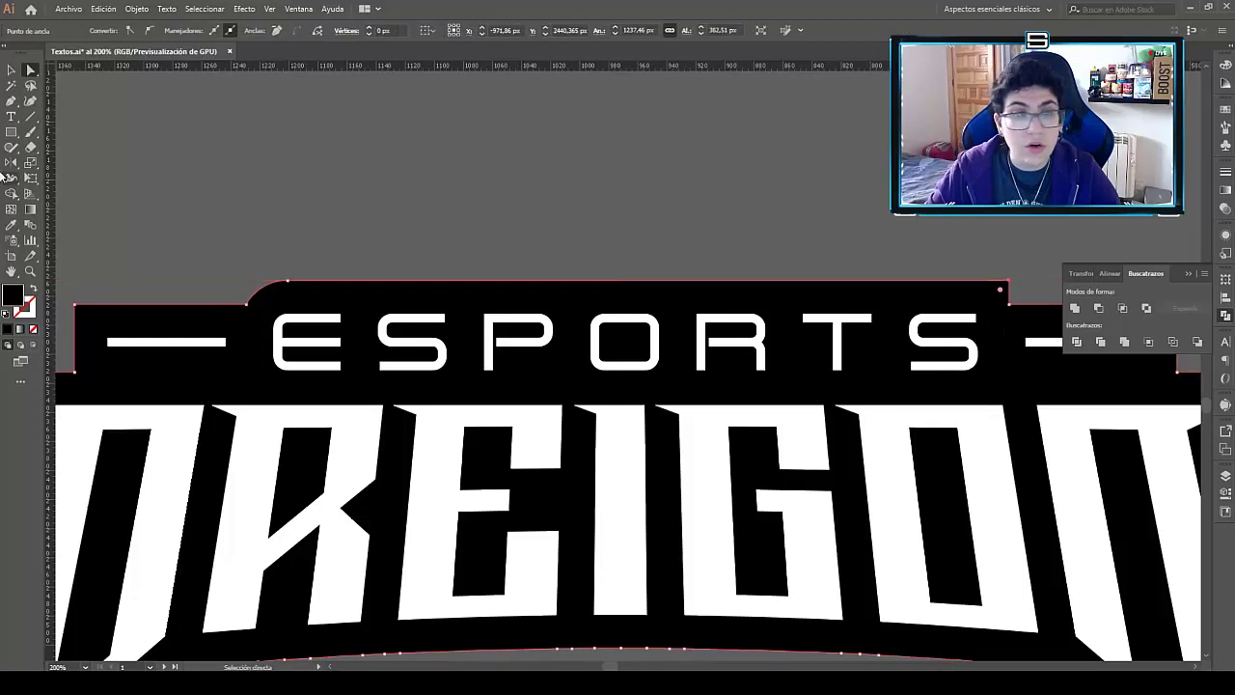
pyautogui.click(11, 133)
pyautogui.hotkey('ctrl', '+')
pyautogui.hotkey('ctrl', '+')
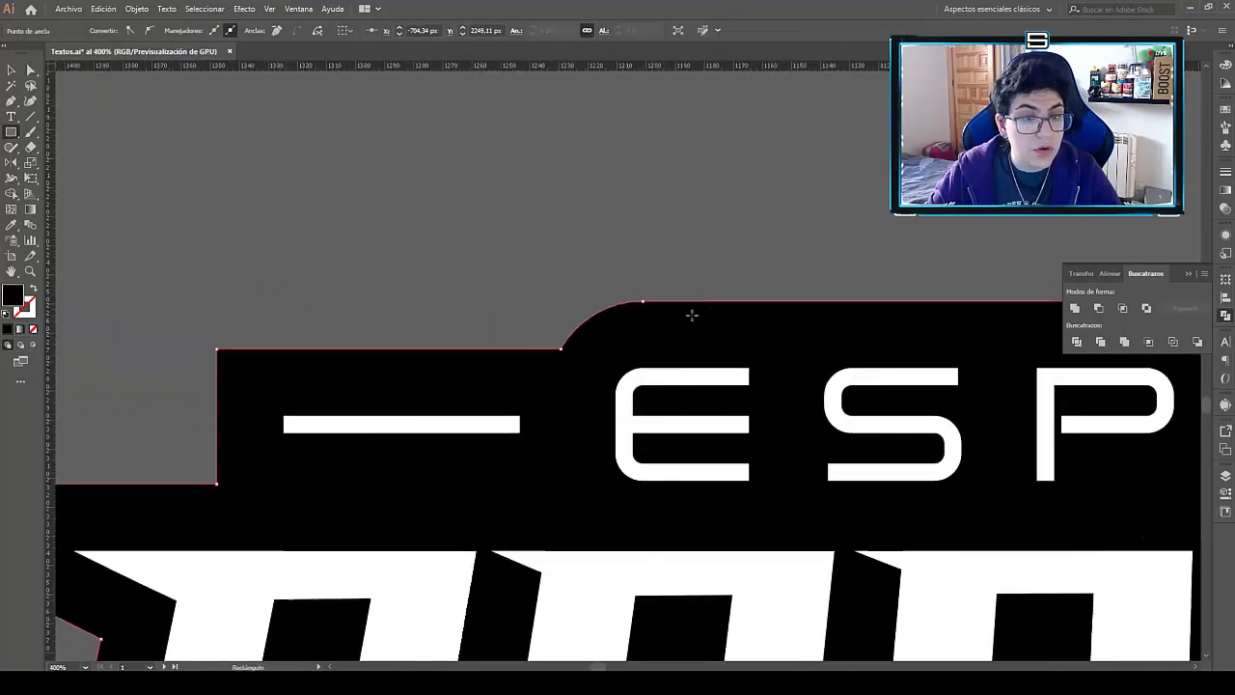
# Draw a small rectangle at the ESPORTS banner's top edge.
pyautogui.moveTo(691, 302); pyautogui.dragTo(561, 347)
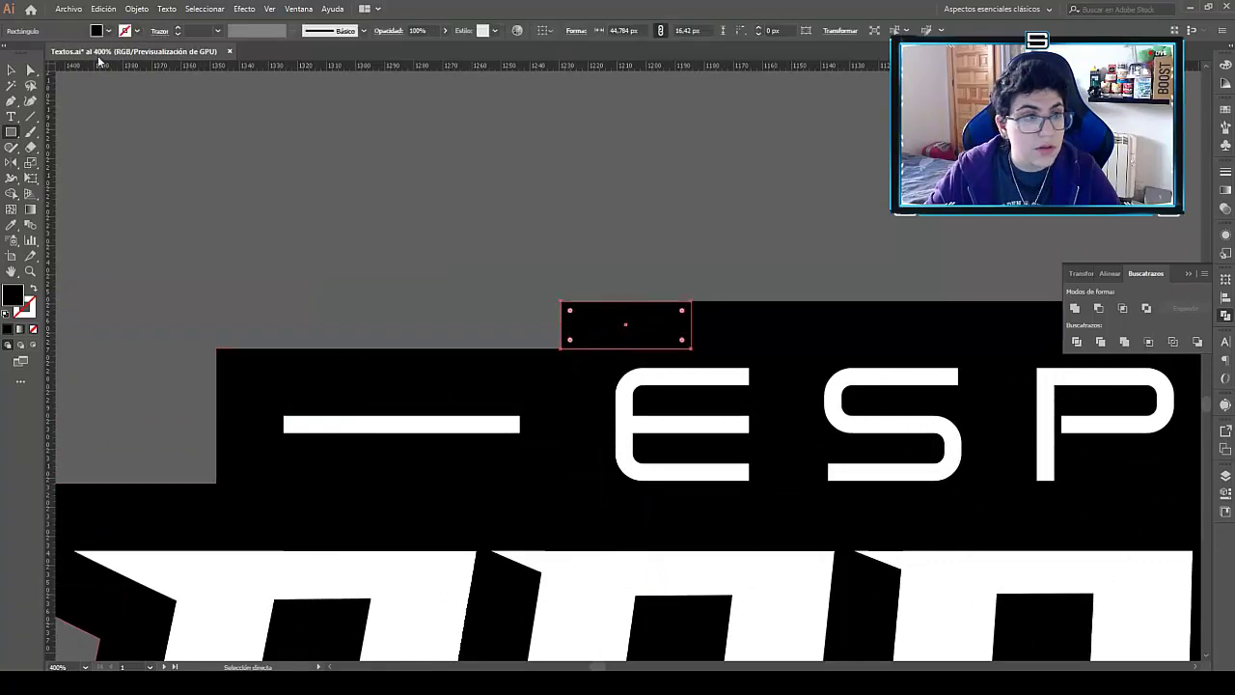
pyautogui.click(8, 71)
pyautogui.click(446, 182)
pyautogui.hotkey('ctrl', '1')
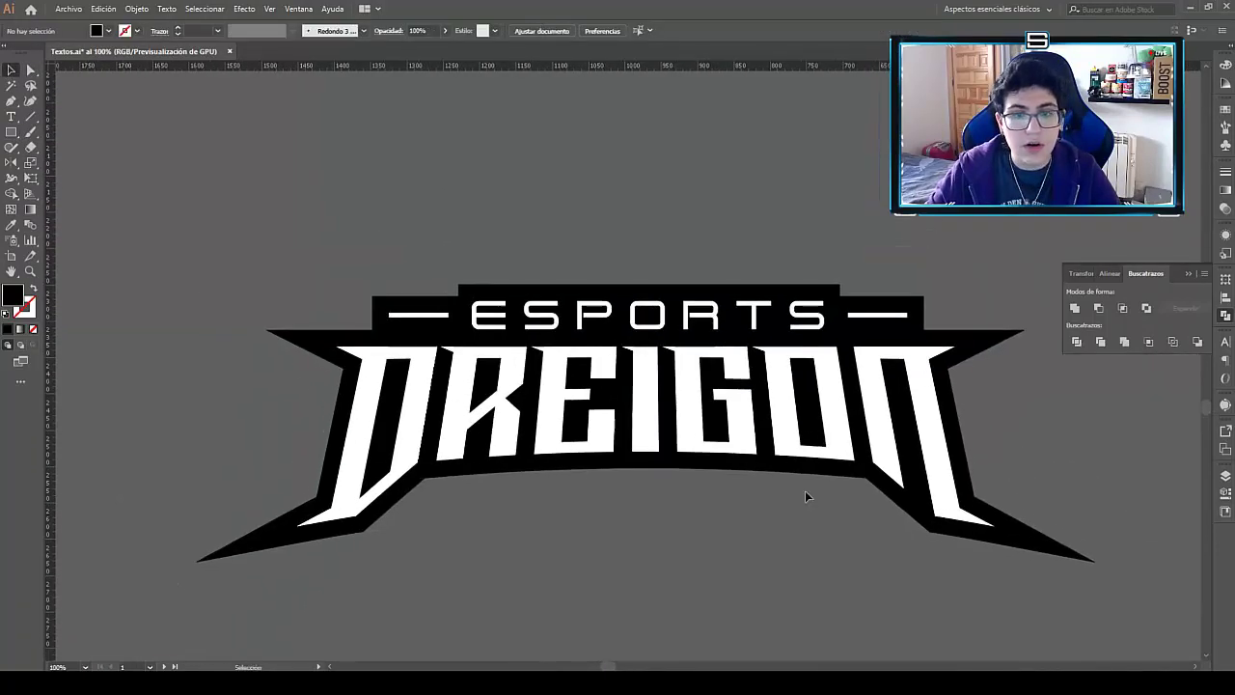
pyautogui.click(722, 290)
pyautogui.press('a')
pyautogui.click(376, 315)
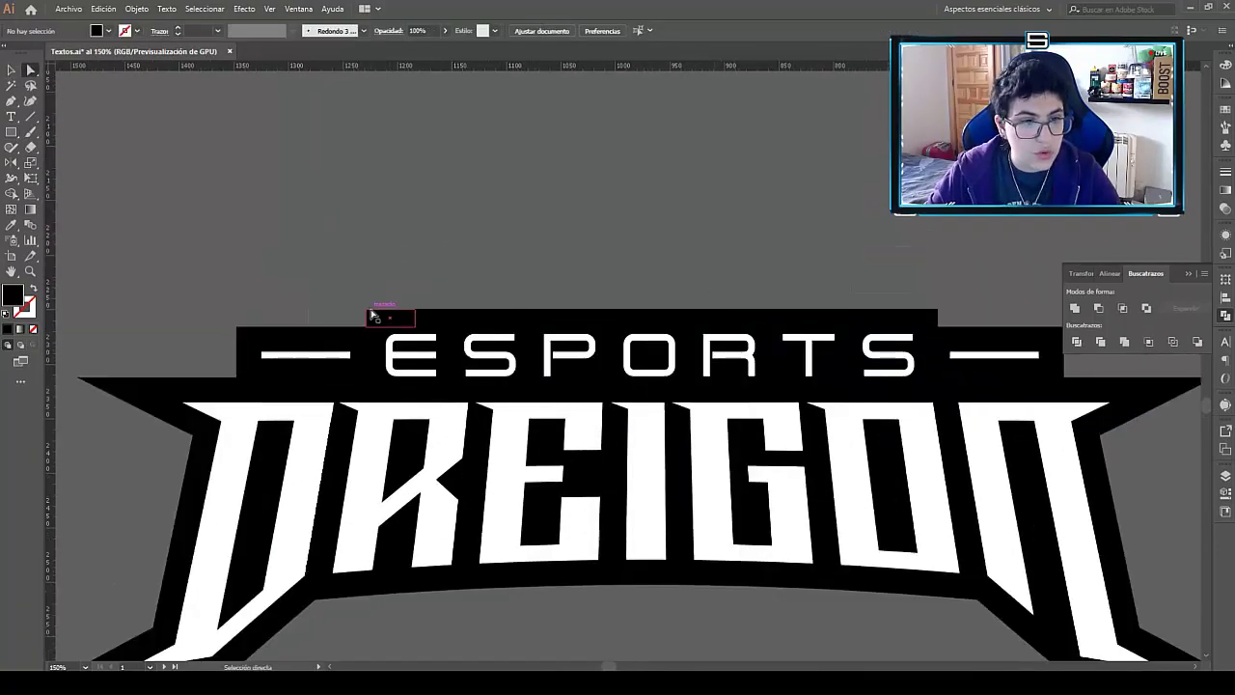
# Round the banner's top-right anchor with its live-corner widget, matching the top-left corner.
pyautogui.click(929, 319)
pyautogui.scroll(3, 933, 324)
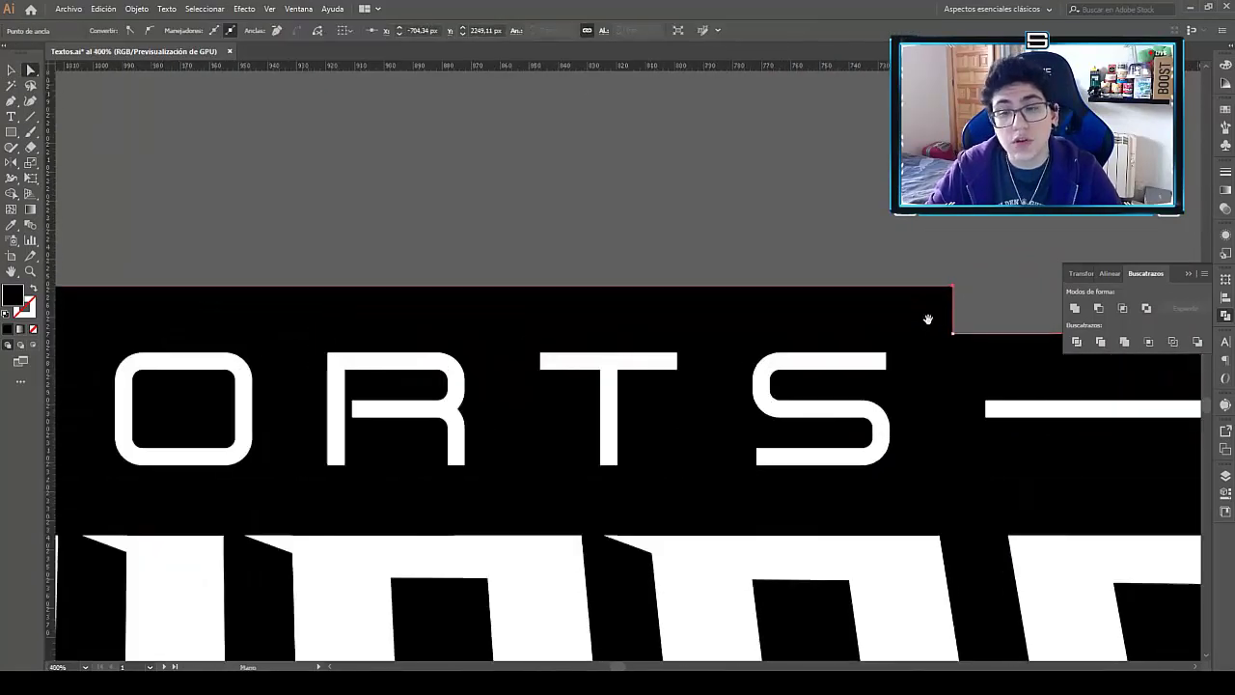
pyautogui.click(946, 300)
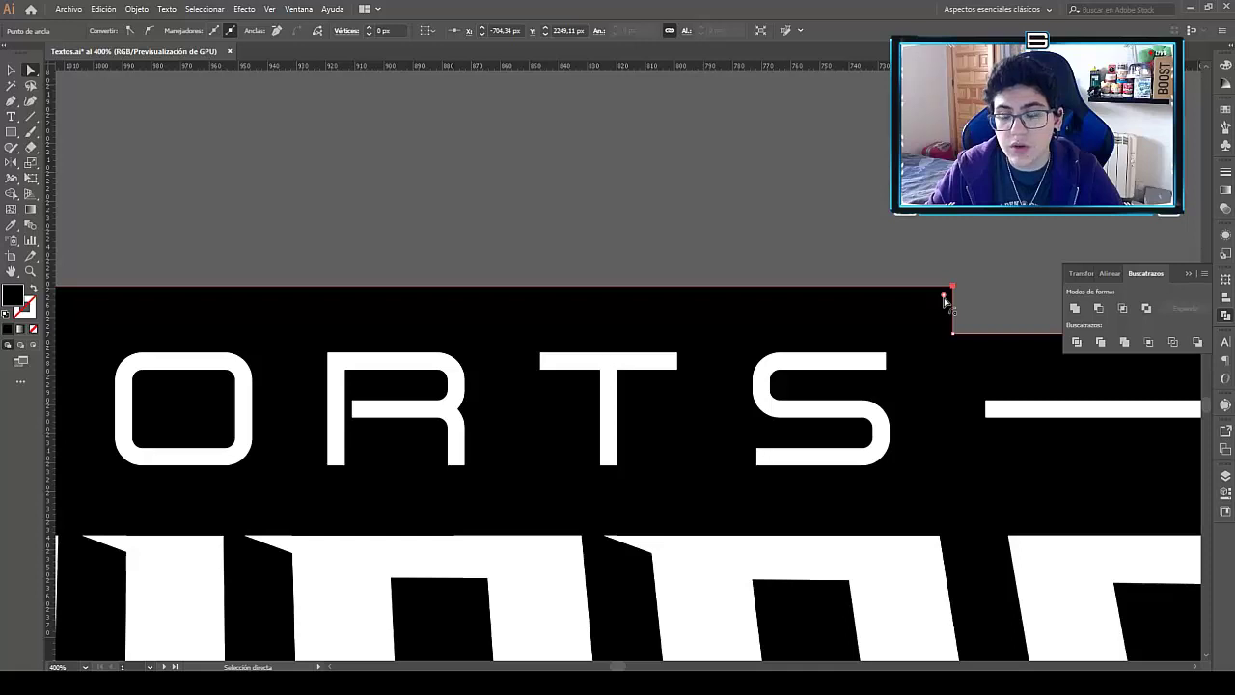
pyautogui.click(849, 234)
pyautogui.moveTo(945, 302)
pyautogui.mouseDown()
pyautogui.moveTo(904, 331)
pyautogui.moveTo(866, 311)
pyautogui.moveTo(859, 291)
pyautogui.mouseUp()
pyautogui.hotkey('ctrl', '0')
pyautogui.scroll(1, 866, 313)
pyautogui.scroll(-1, 888, 314)
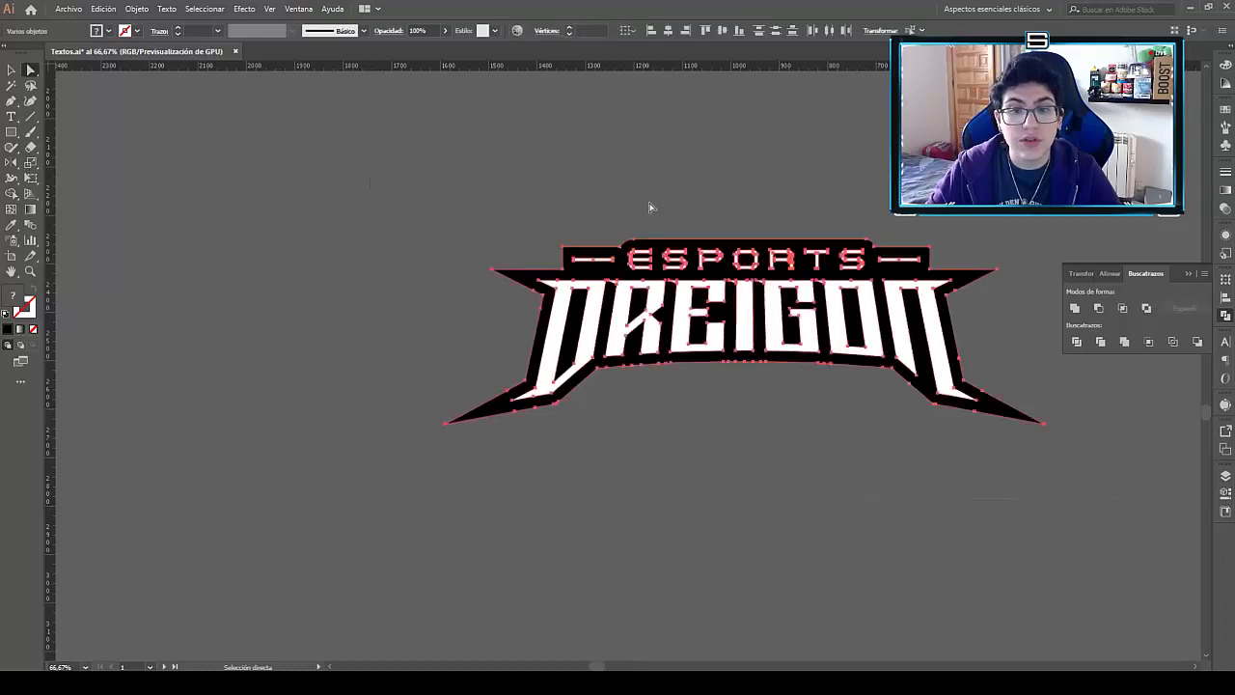
# Open the Capas (Layers) panel and select the black backing outline path in Capa 2.
pyautogui.scroll(1, 890, 276)
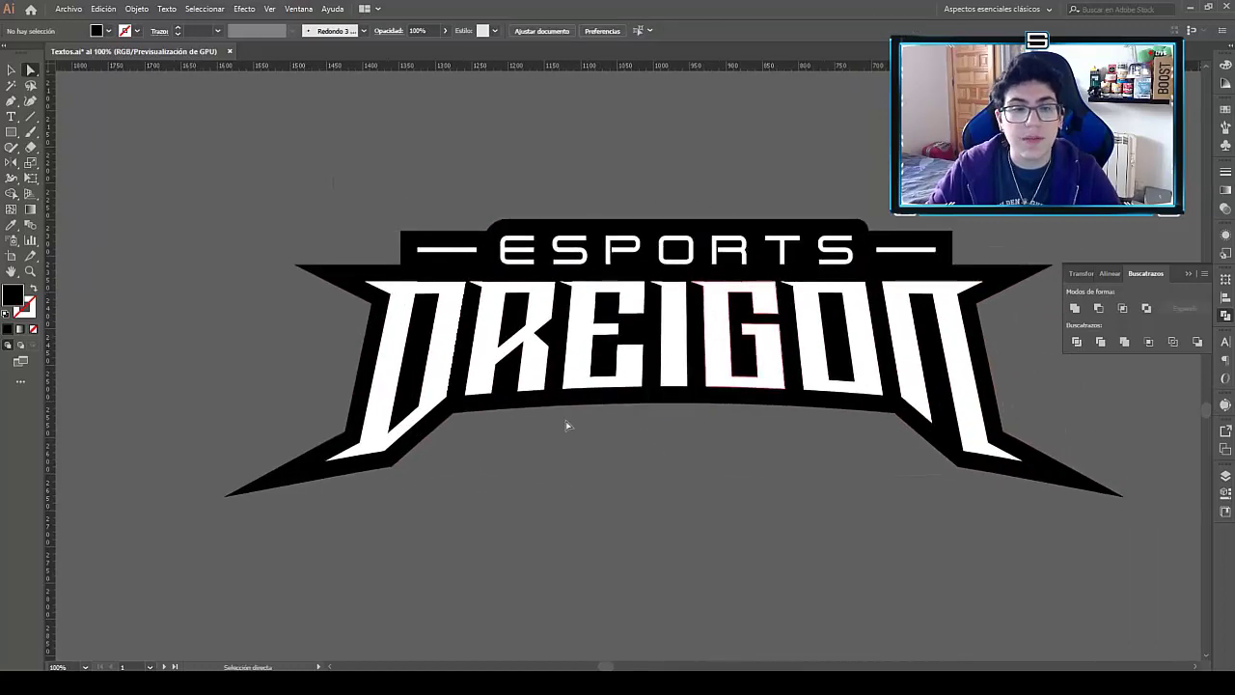
pyautogui.click(598, 237)
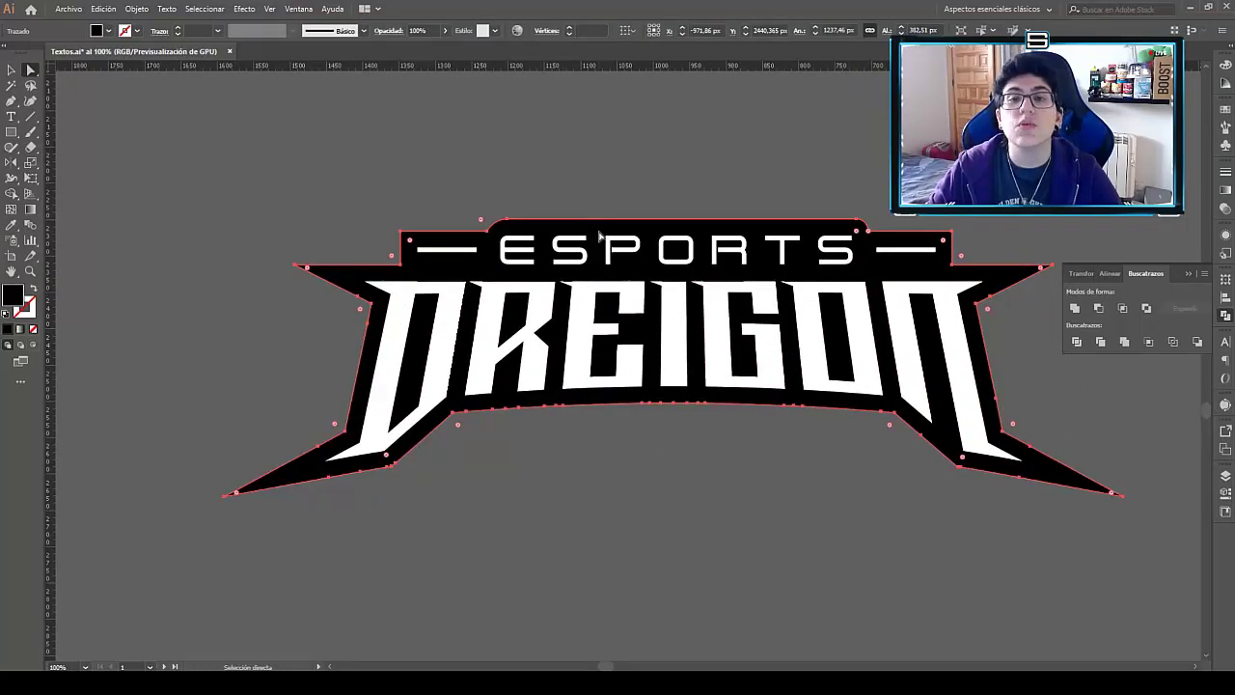
pyautogui.click(888, 525)
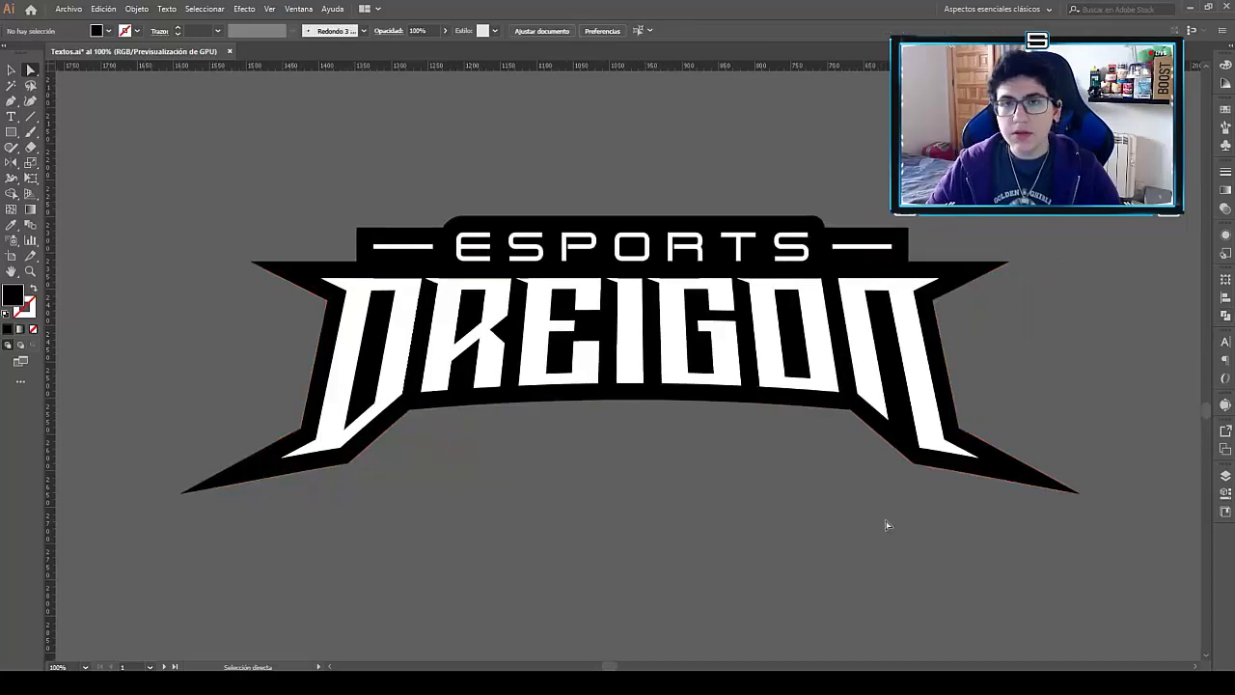
pyautogui.click(1227, 475)
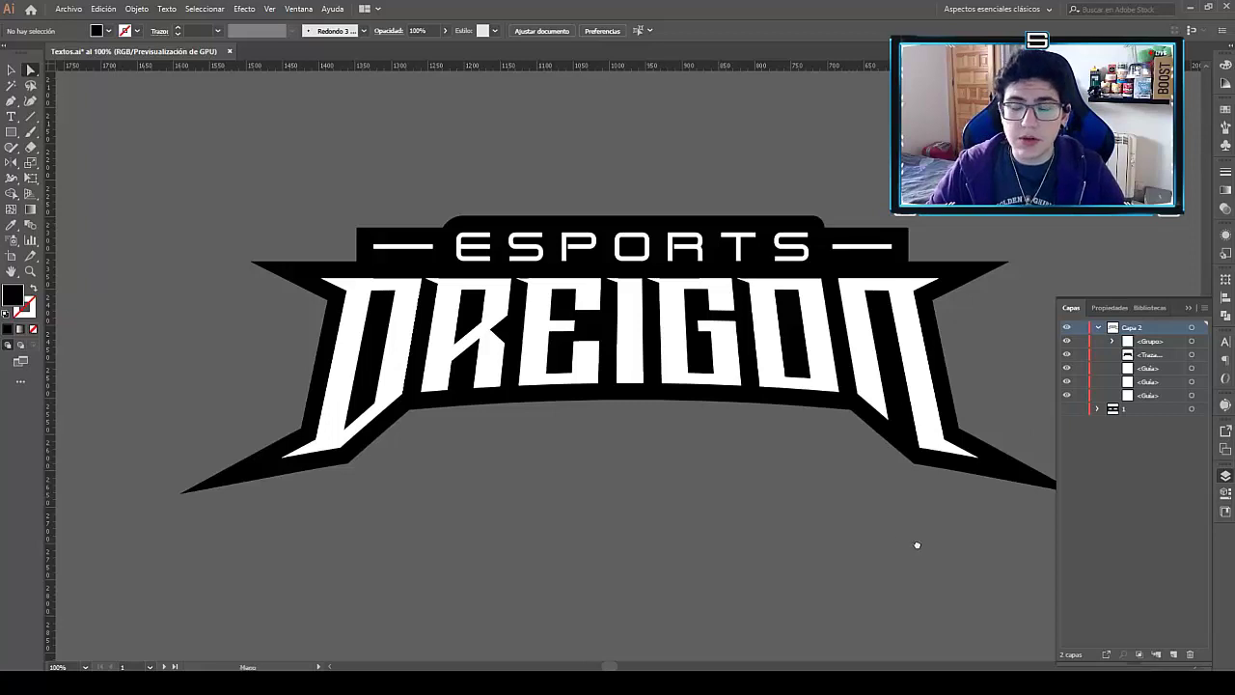
pyautogui.hscroll(1, 964, 478)
pyautogui.click(960, 479)
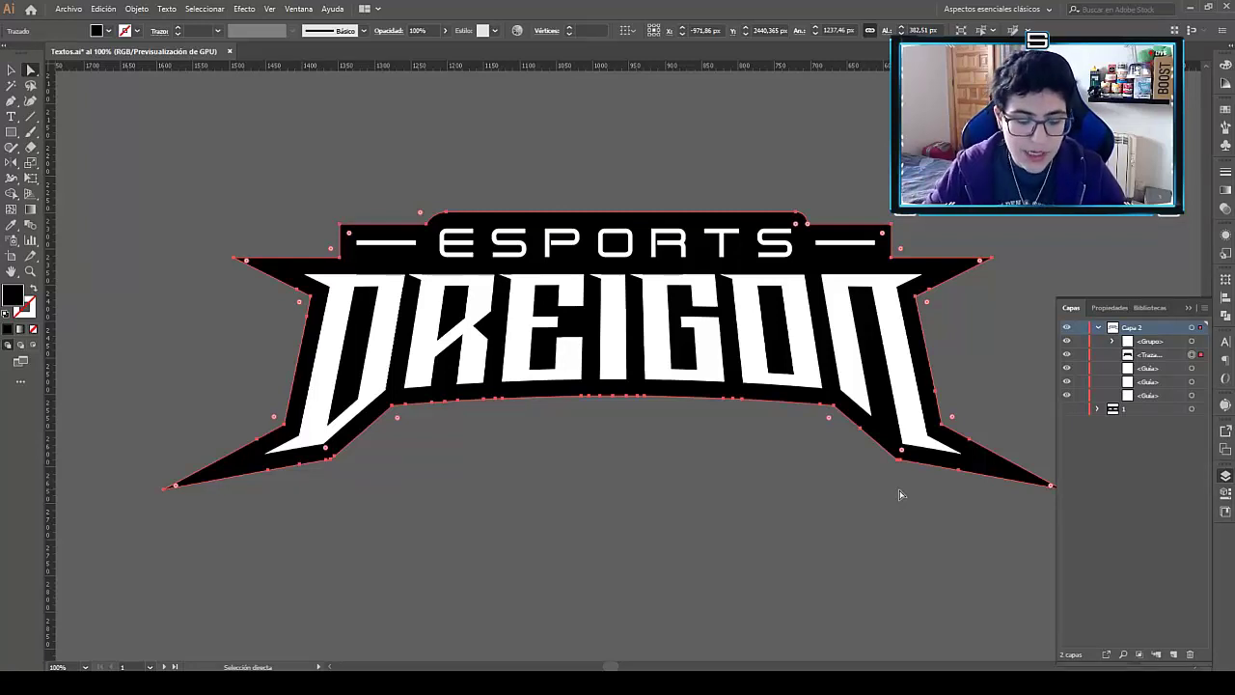
# Paste a copy of the backing in front and make it a bright green stroke with no fill.
pyautogui.hotkey('ctrl', 'c')
pyautogui.hotkey('ctrl', 'f')
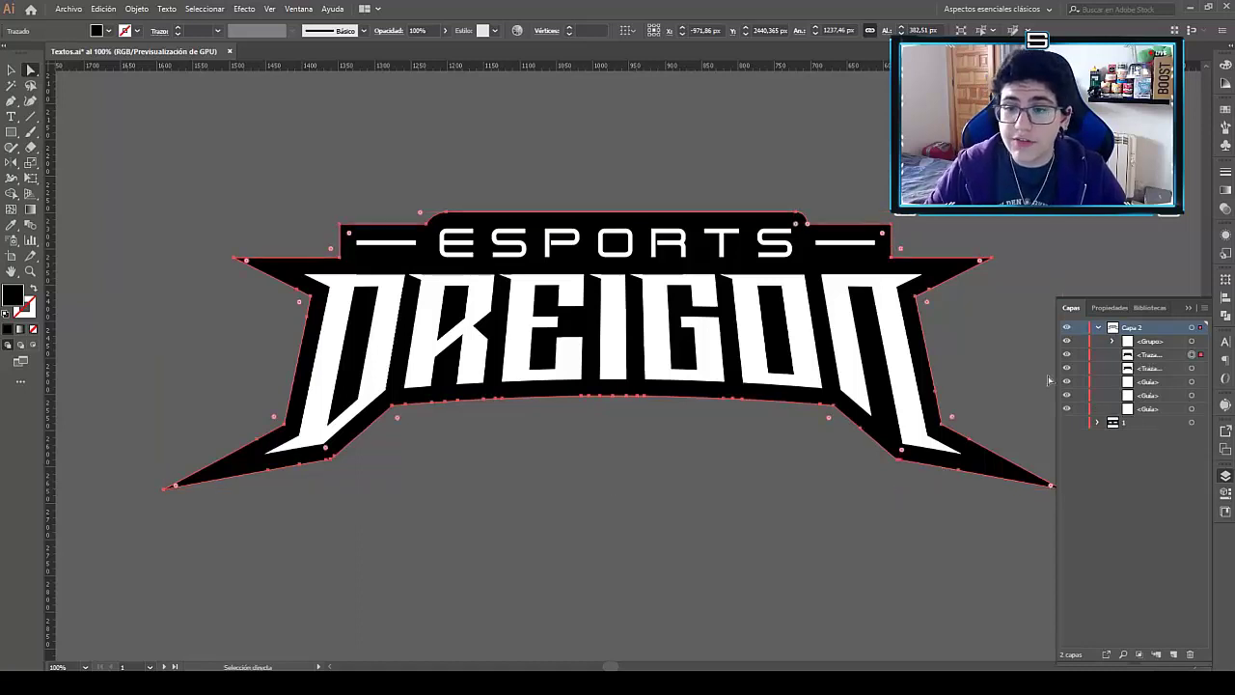
pyautogui.click(1192, 369)
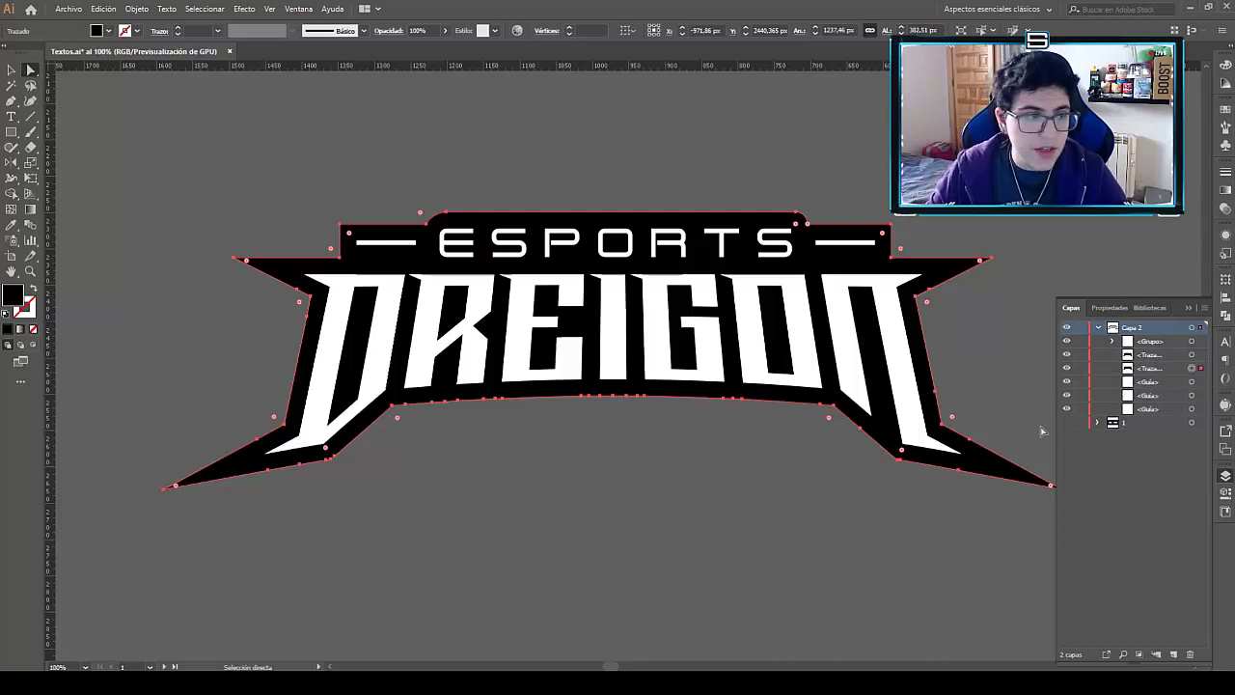
pyautogui.click(1227, 64)
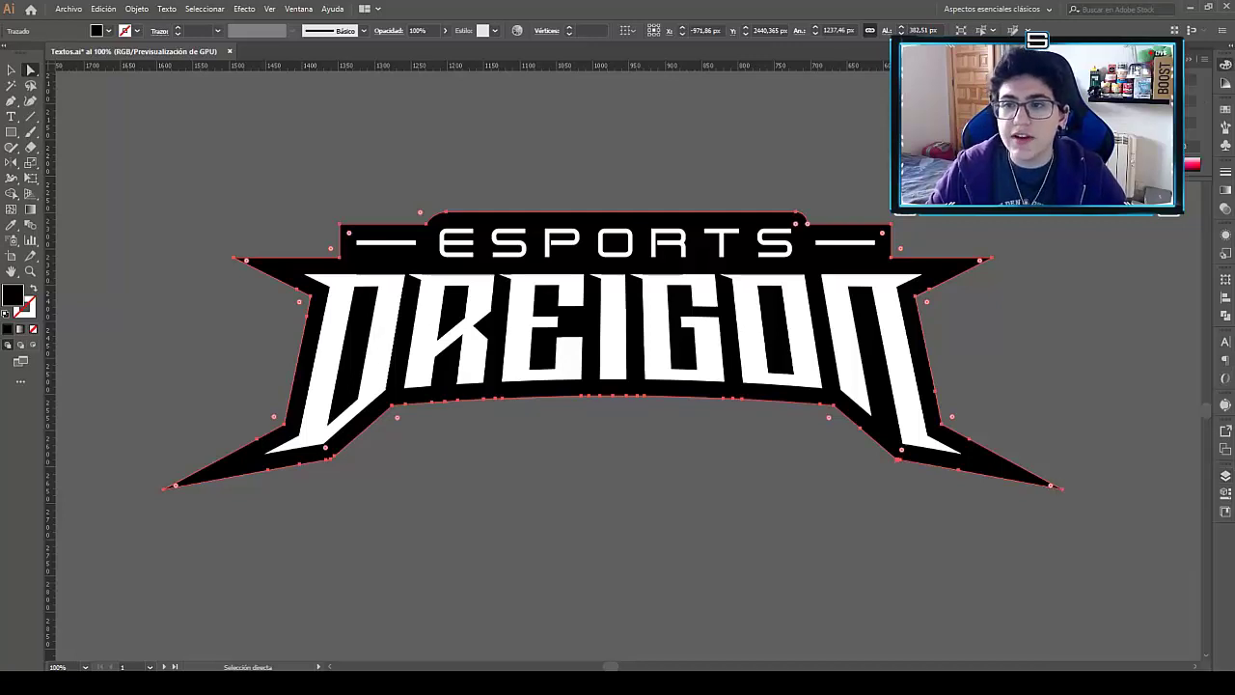
pyautogui.click(1184, 114)
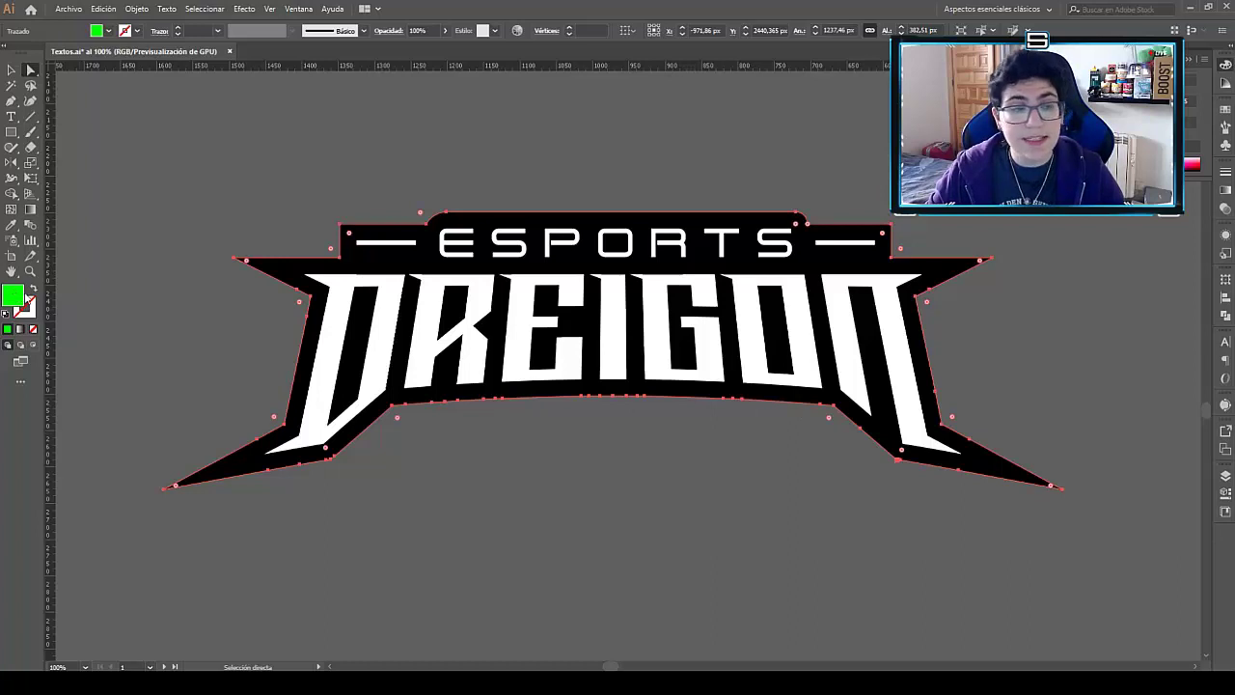
pyautogui.click(35, 288)
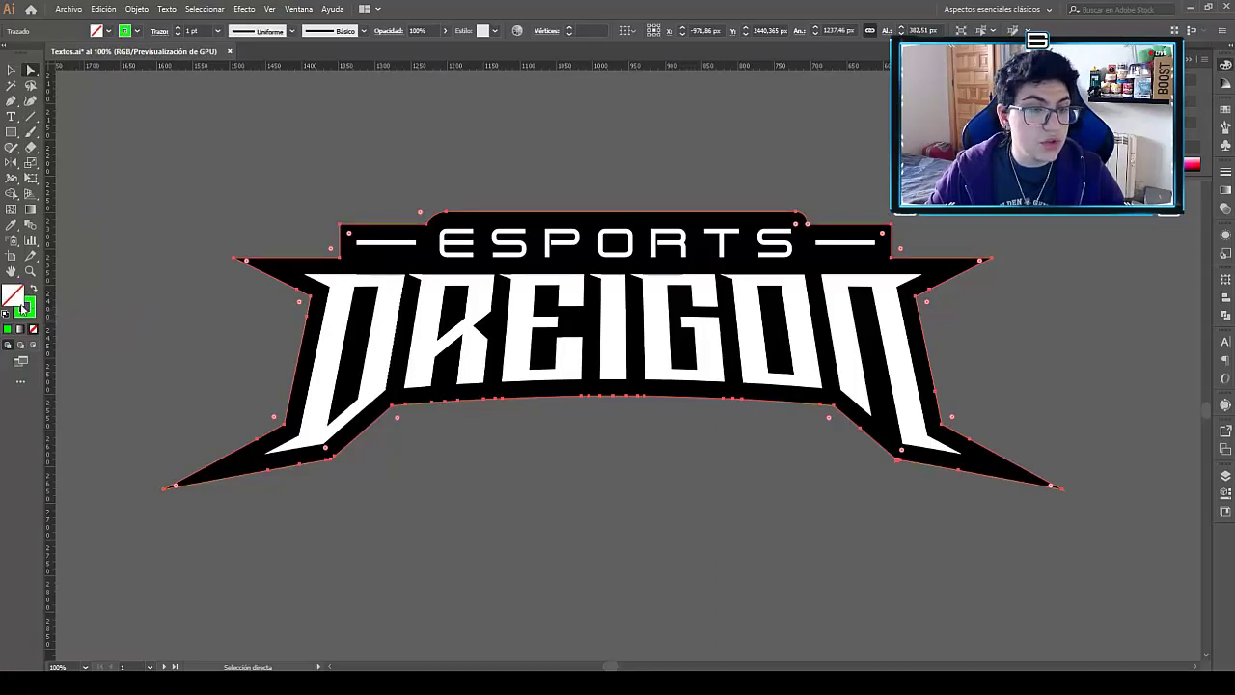
# Align the green stroke to the outside and set its weight to 12 pt.
pyautogui.click(1224, 174)
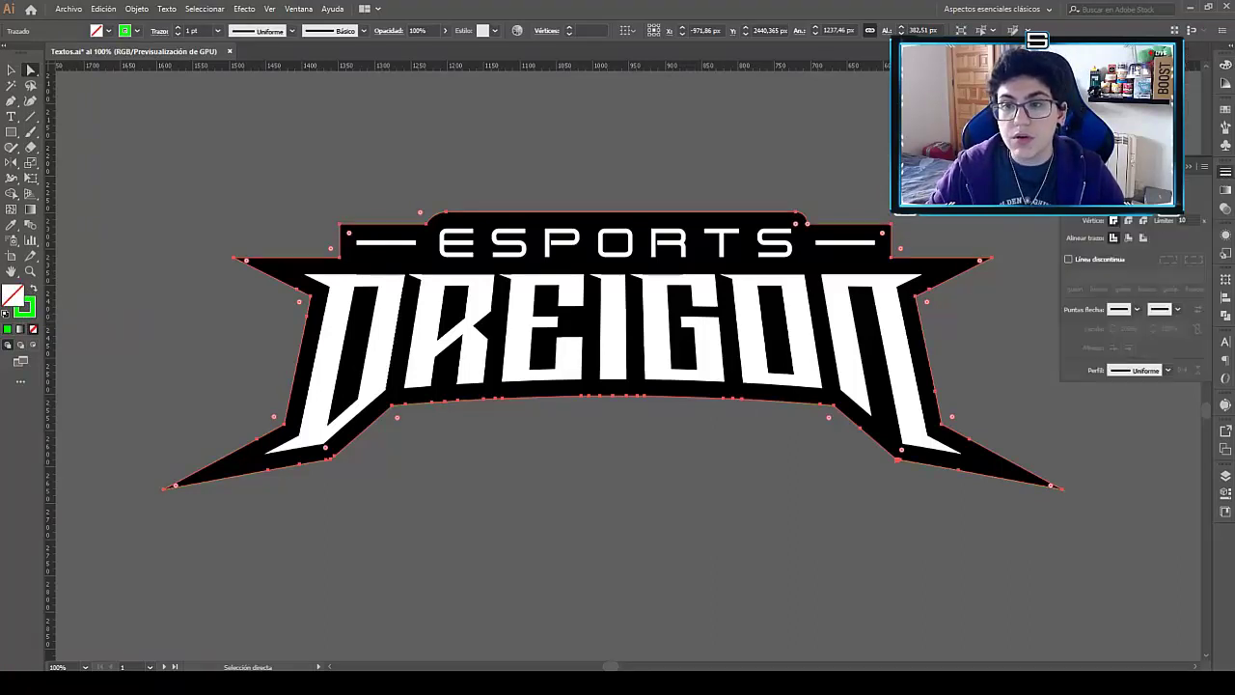
pyautogui.click(1144, 239)
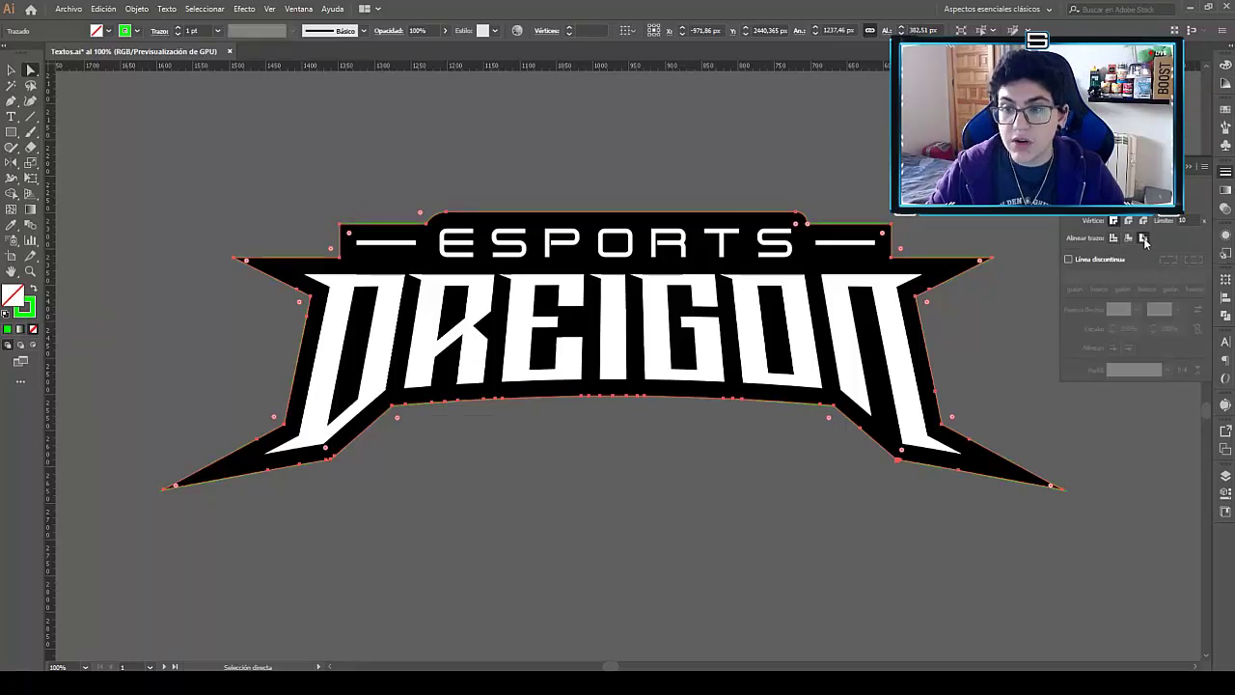
pyautogui.write('10')
pyautogui.press('Return')
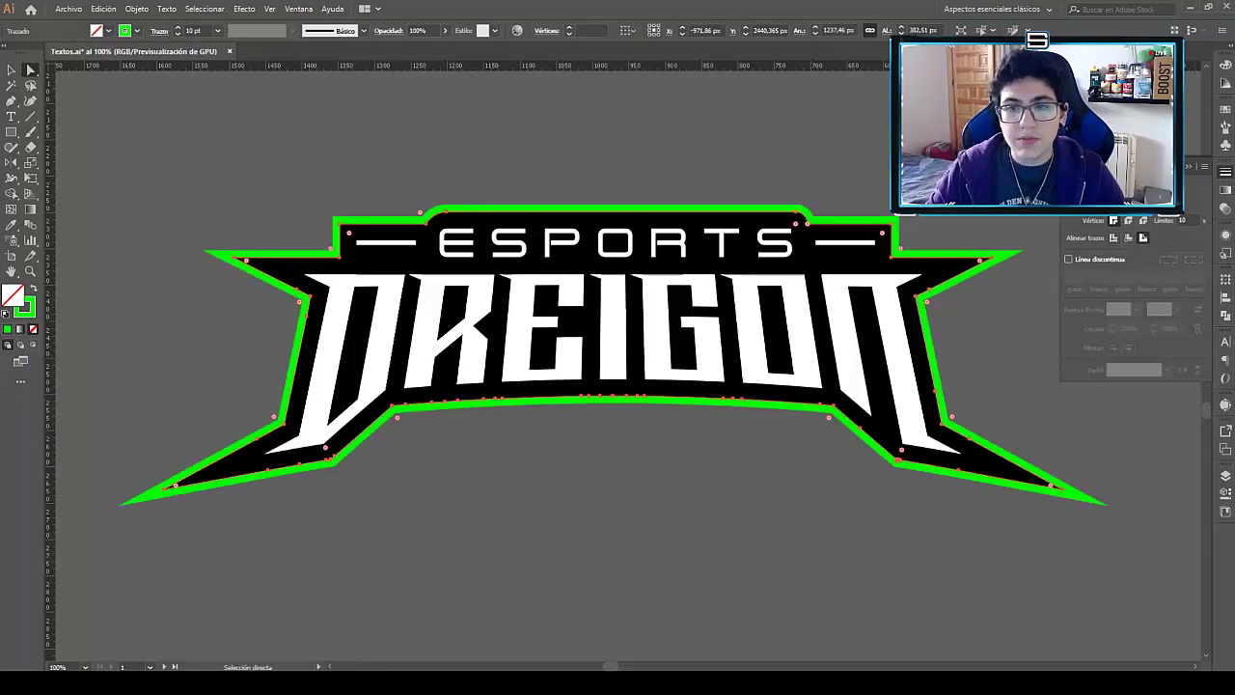
pyautogui.press('Up')
pyautogui.press('Up')
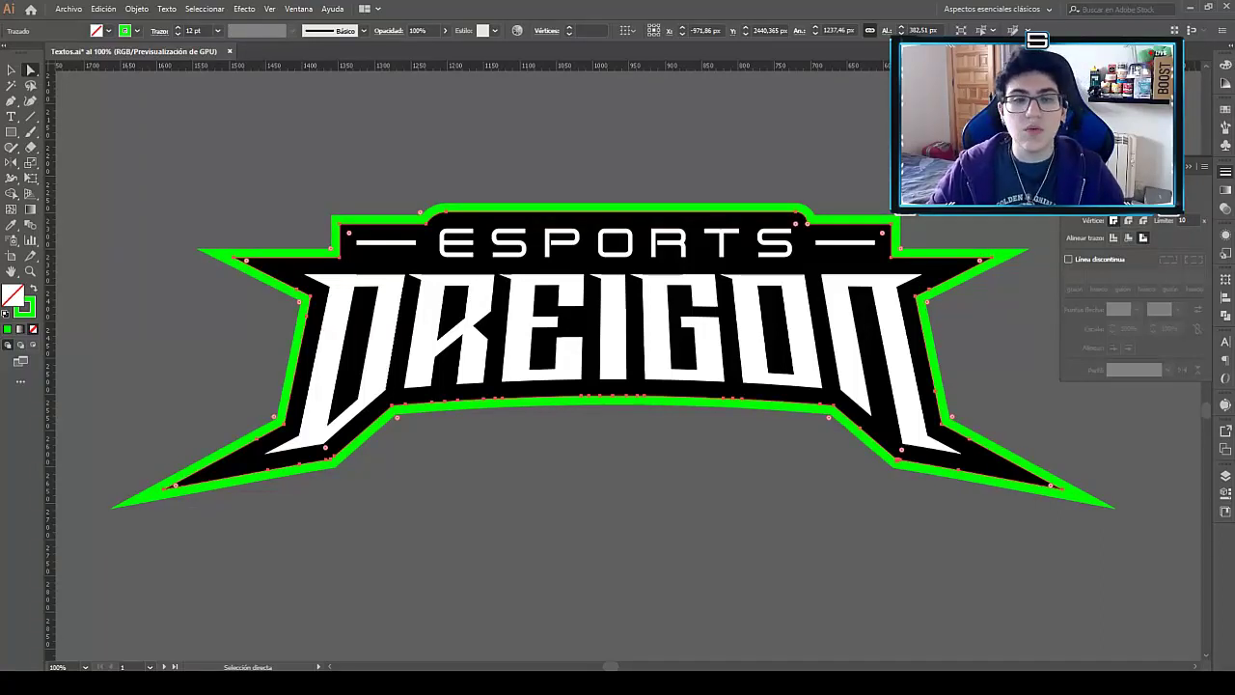
pyautogui.rightClick(121, 180)
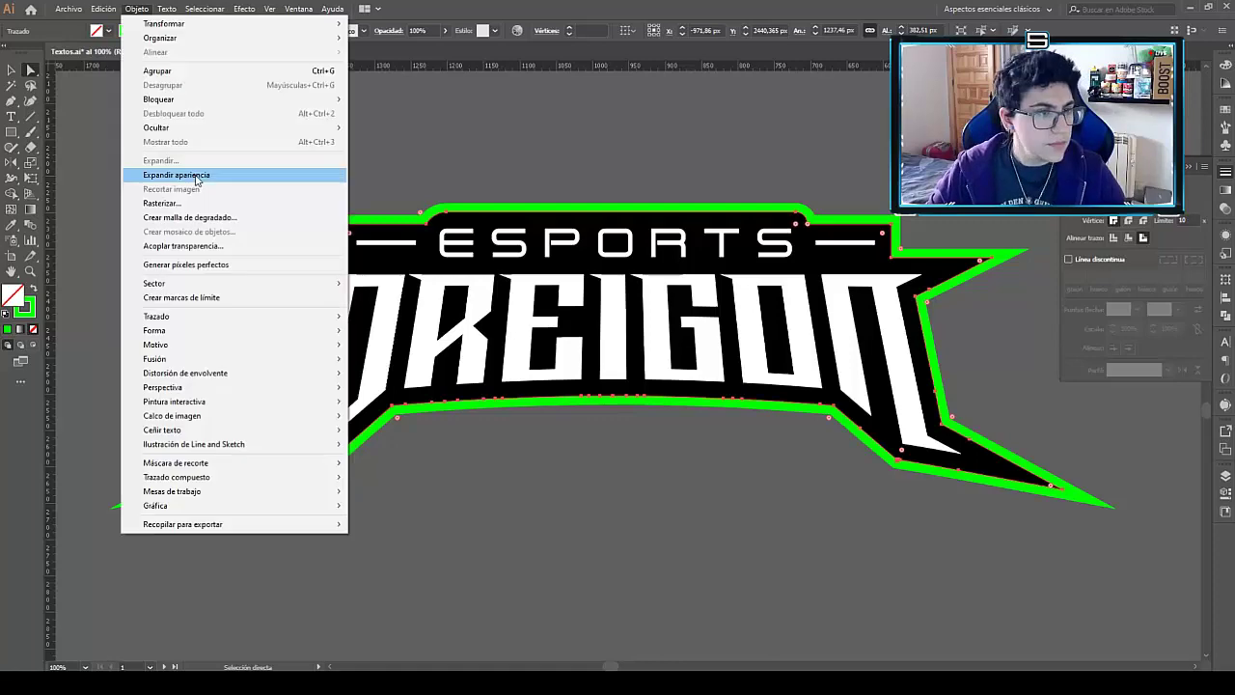
pyautogui.click(196, 173)
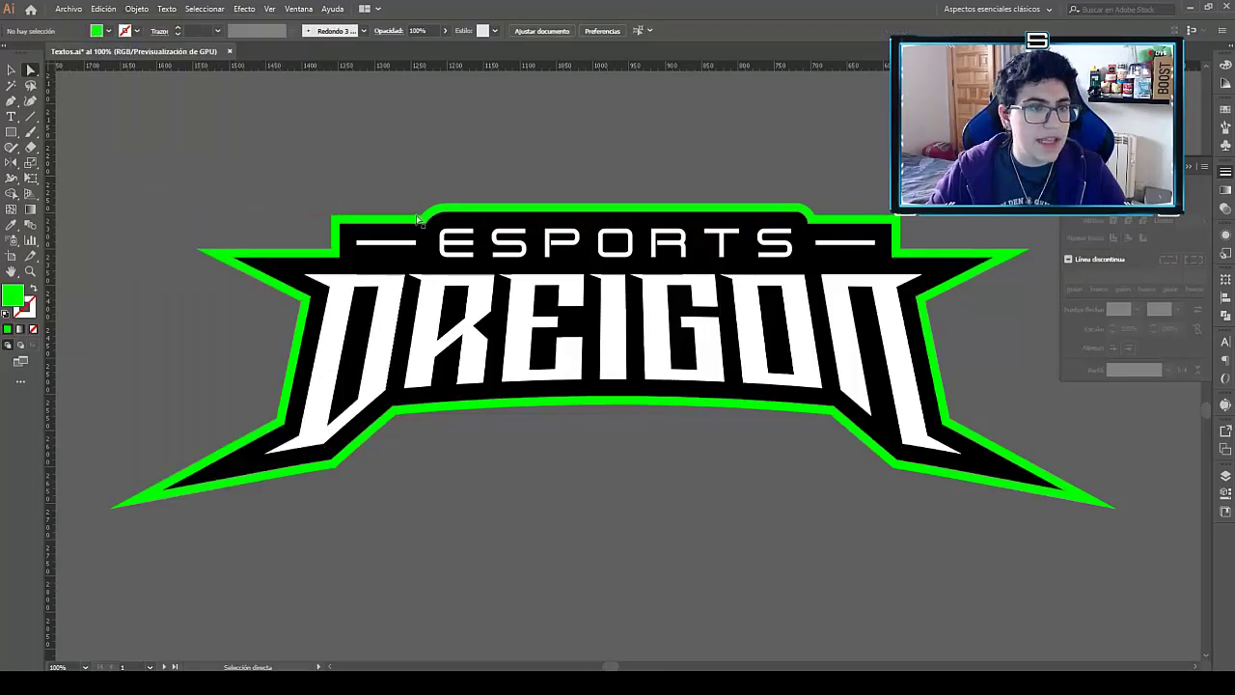
pyautogui.scroll(3, 463, 215)
pyautogui.scroll(-2, 466, 164)
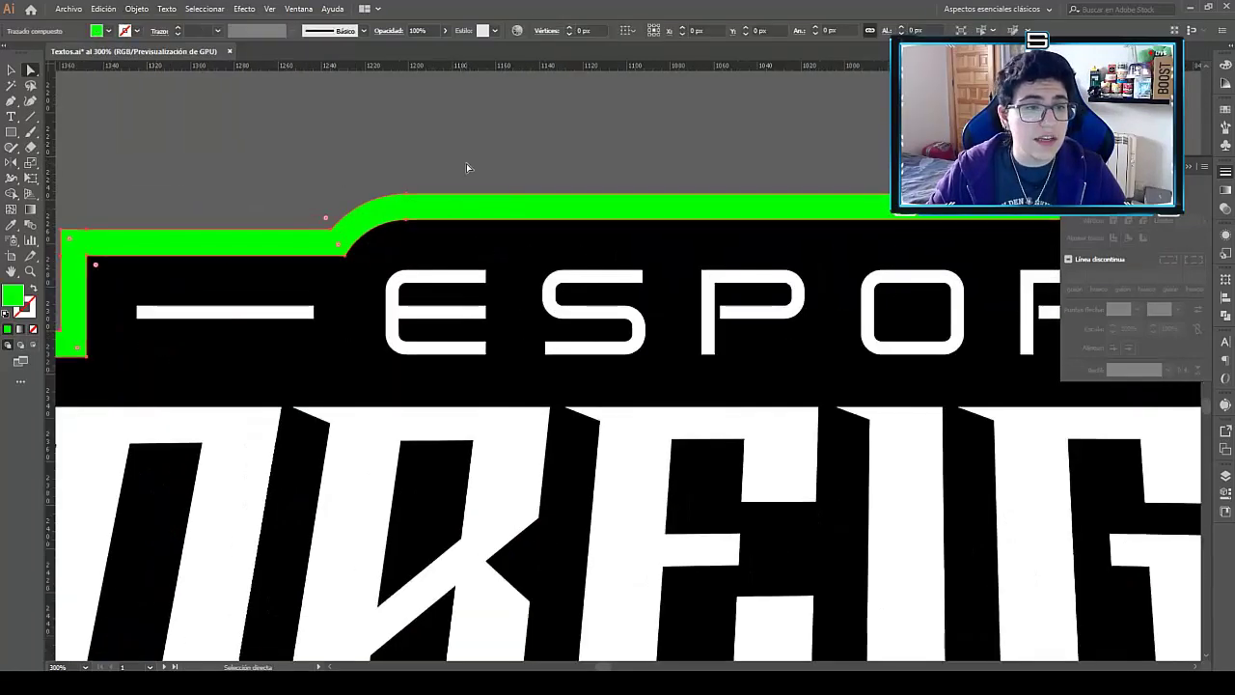
pyautogui.scroll(-4, 466, 164)
pyautogui.scroll(-4, 466, 164)
pyautogui.moveTo(468, 165); pyautogui.dragTo(575, 329)
pyautogui.scroll(1, 525, 265)
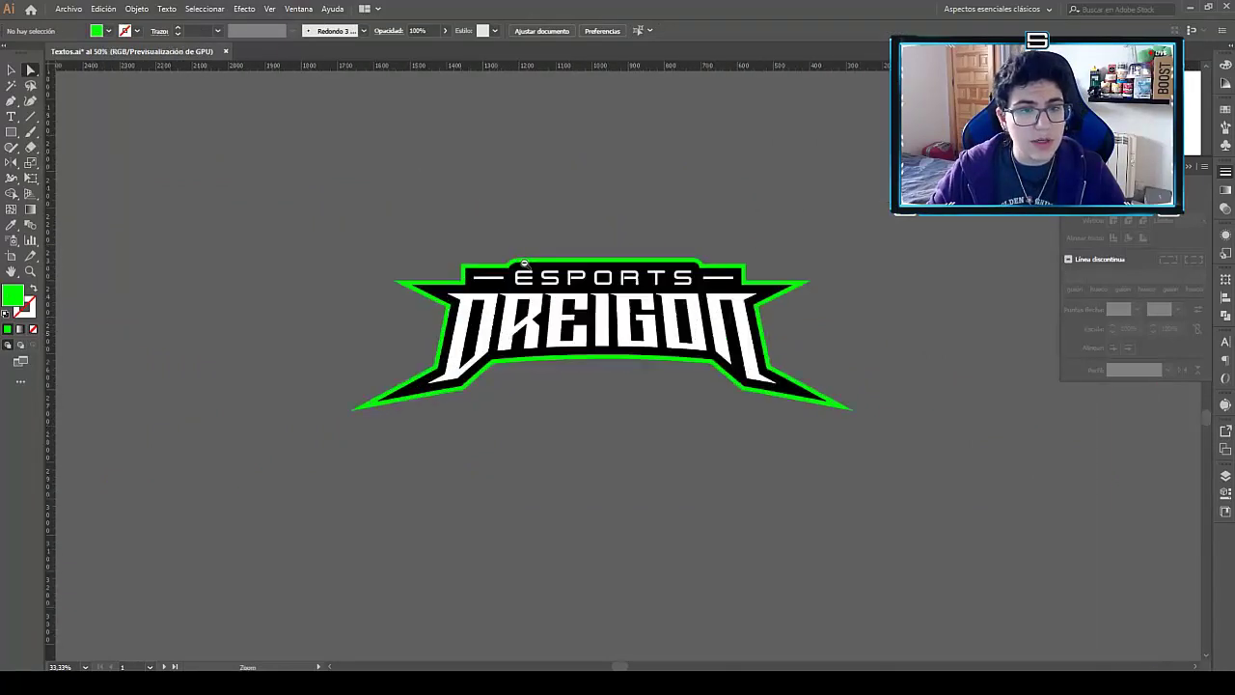
pyautogui.scroll(1, 526, 266)
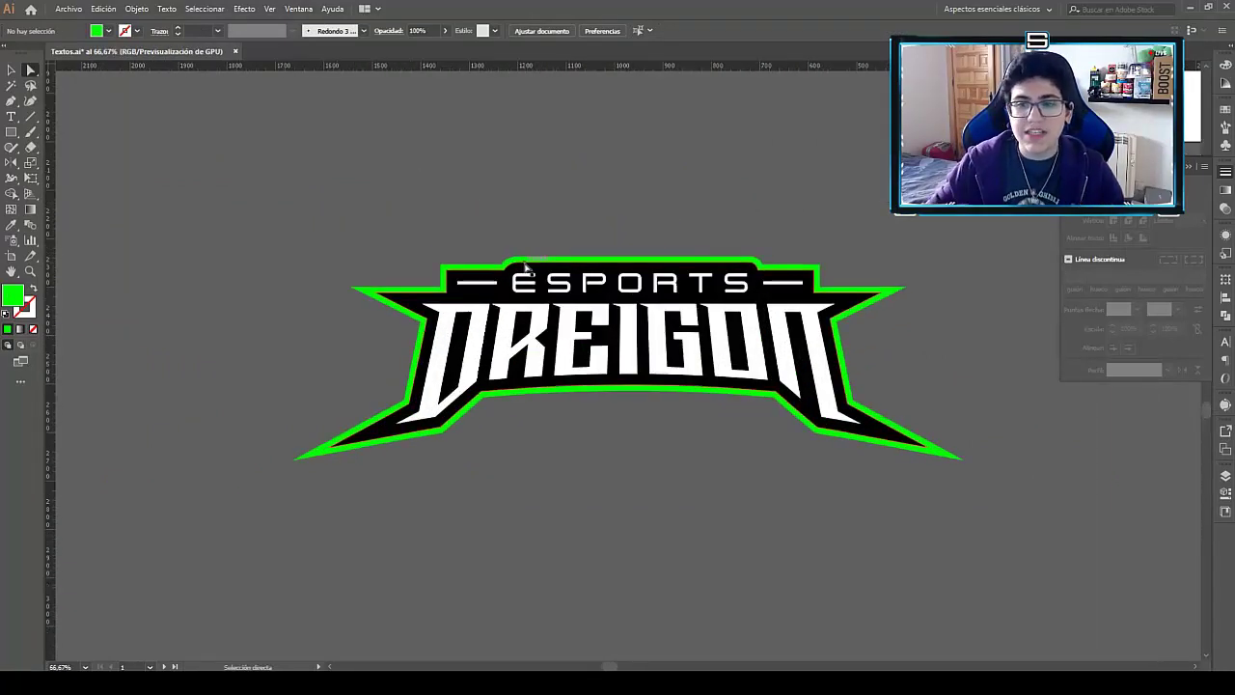
pyautogui.moveTo(665, 427); pyautogui.dragTo(672, 417)
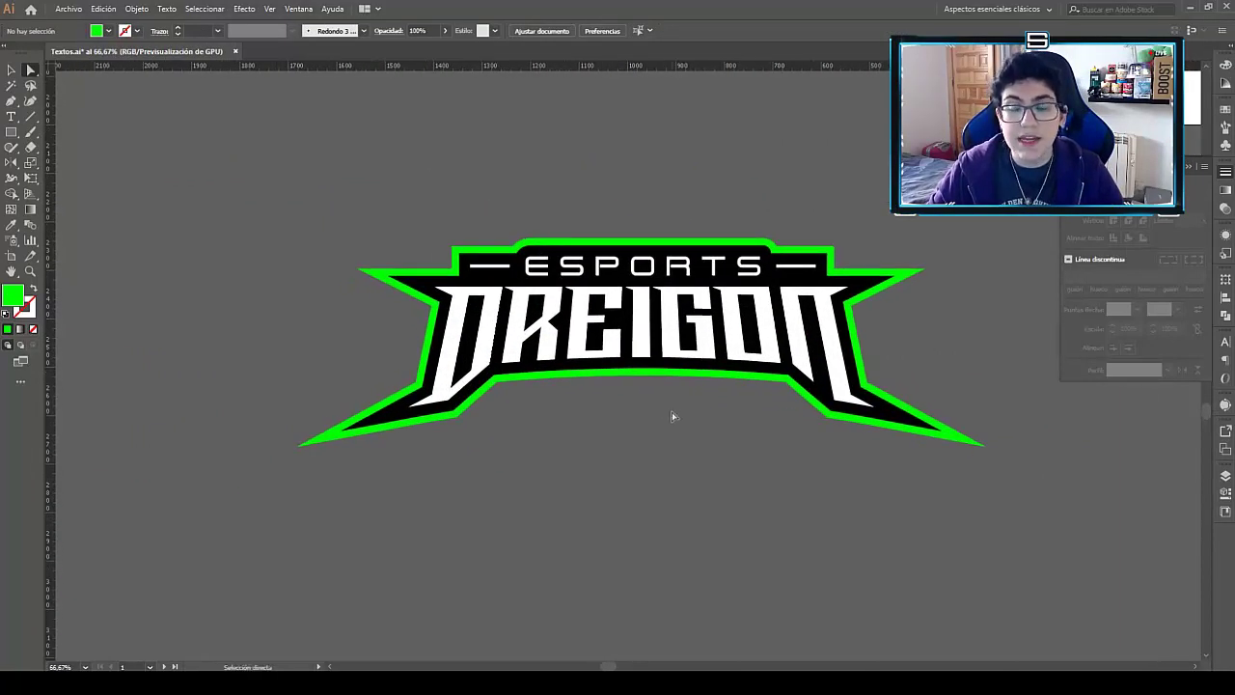
pyautogui.hotkey('ctrl', 'a')
pyautogui.click(280, 201)
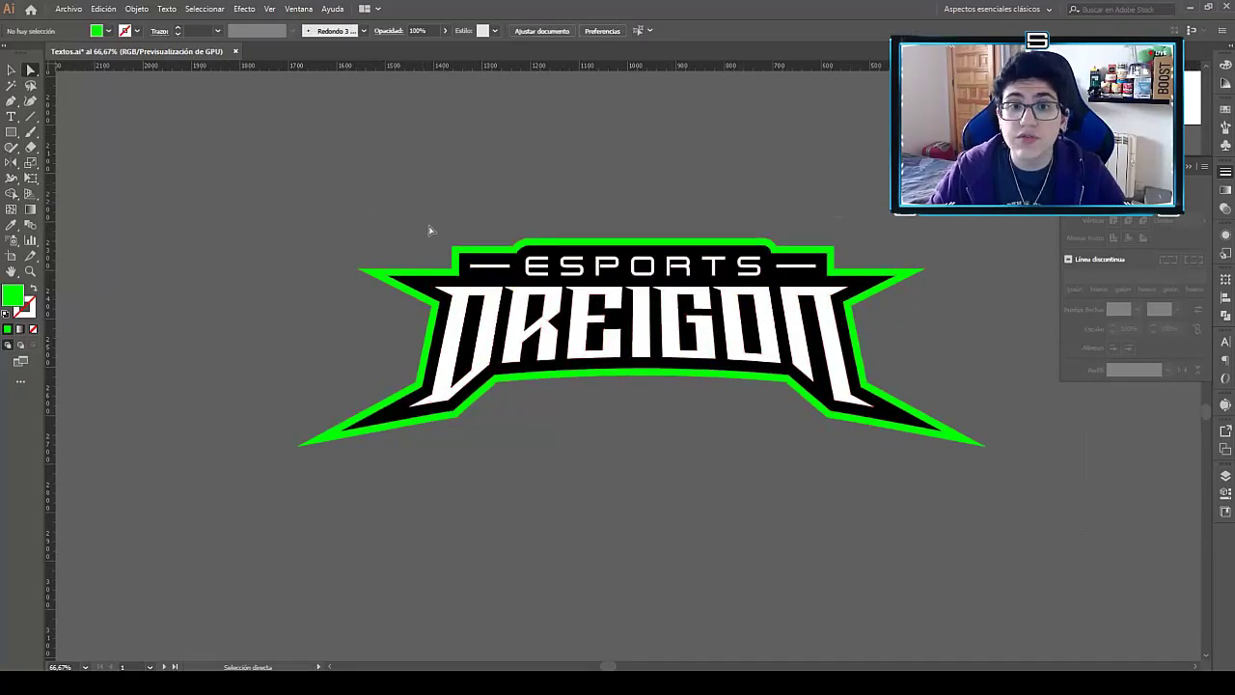
pyautogui.press('z')
pyautogui.click(507, 226)
pyautogui.hotkey('ctrl', '-')
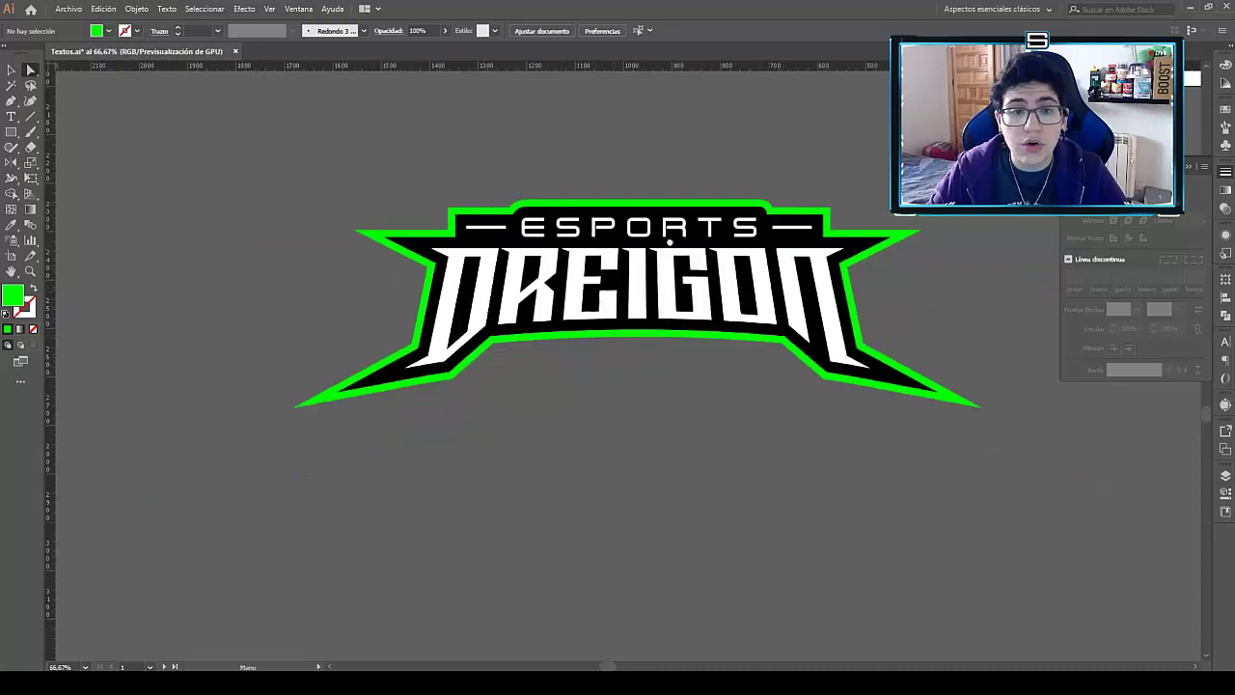
pyautogui.click(1226, 475)
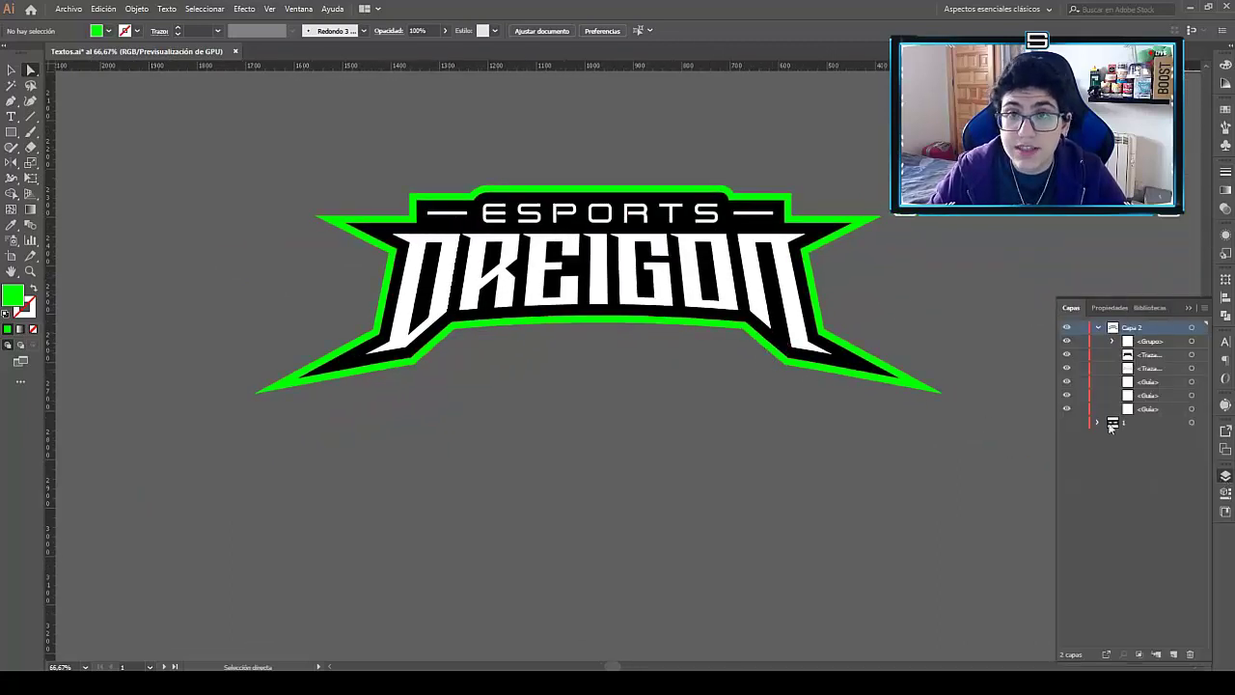
pyautogui.click(11, 70)
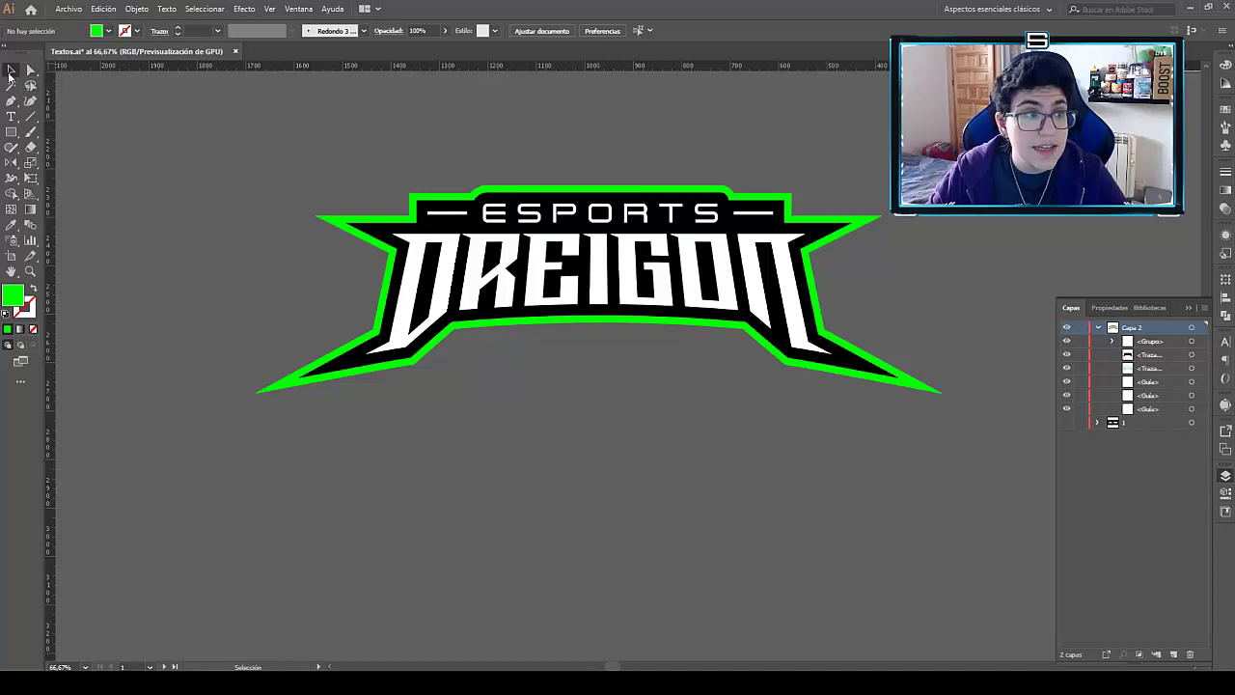
pyautogui.click(500, 263)
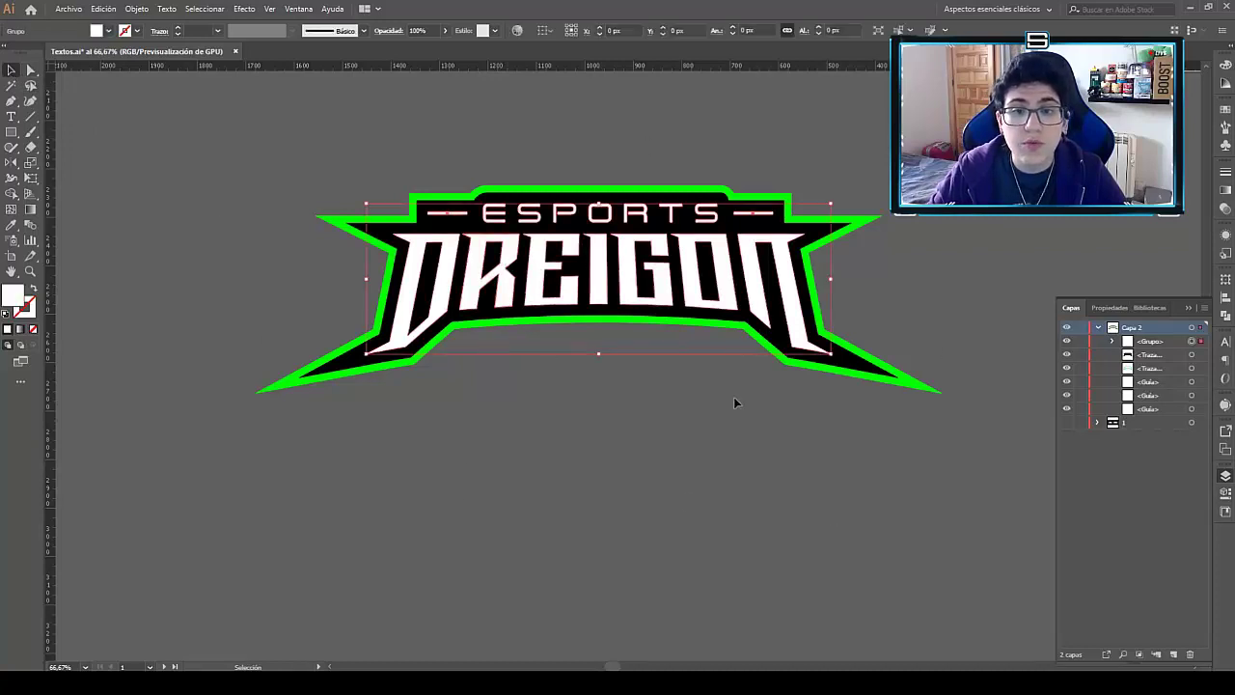
pyautogui.click(591, 440)
pyautogui.press('z')
pyautogui.click(645, 275)
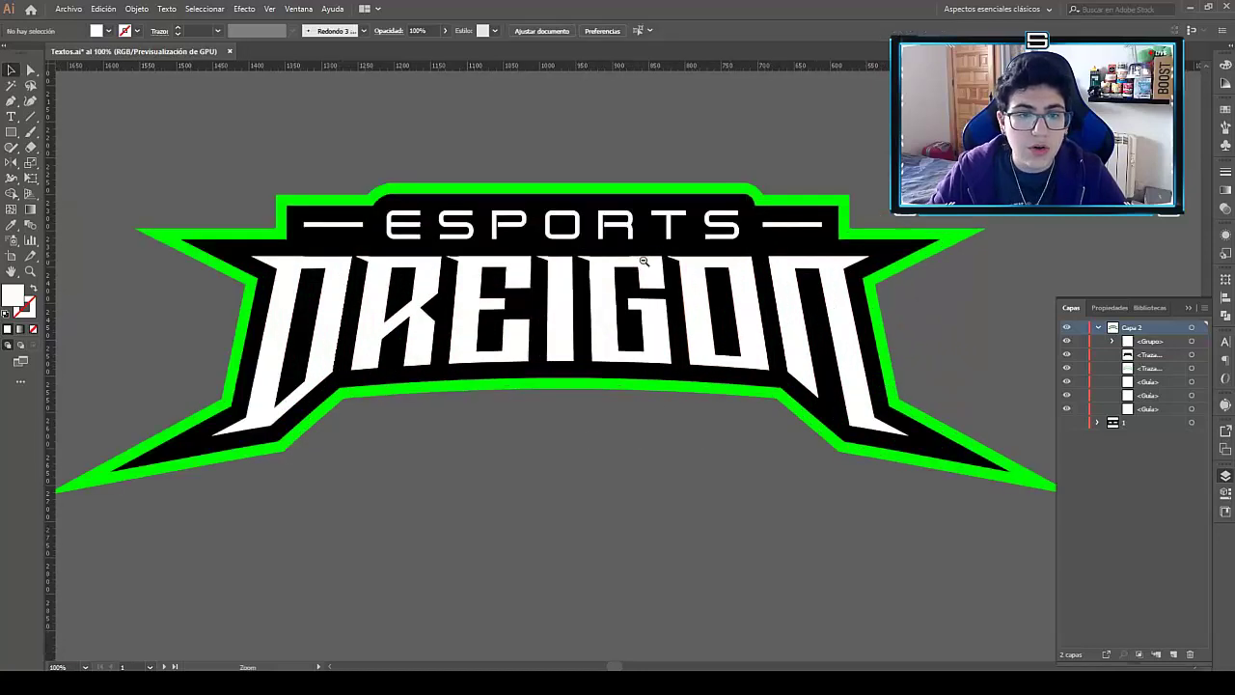
pyautogui.press('v')
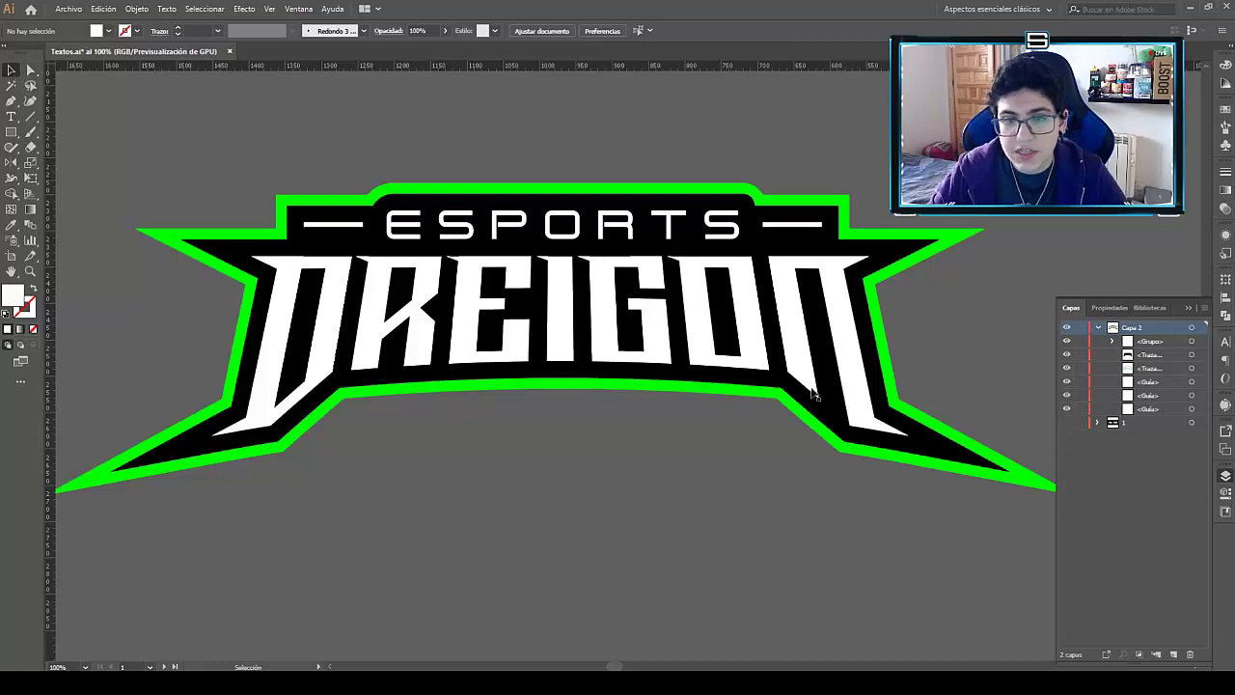
pyautogui.hotkey('ctrl', '-')
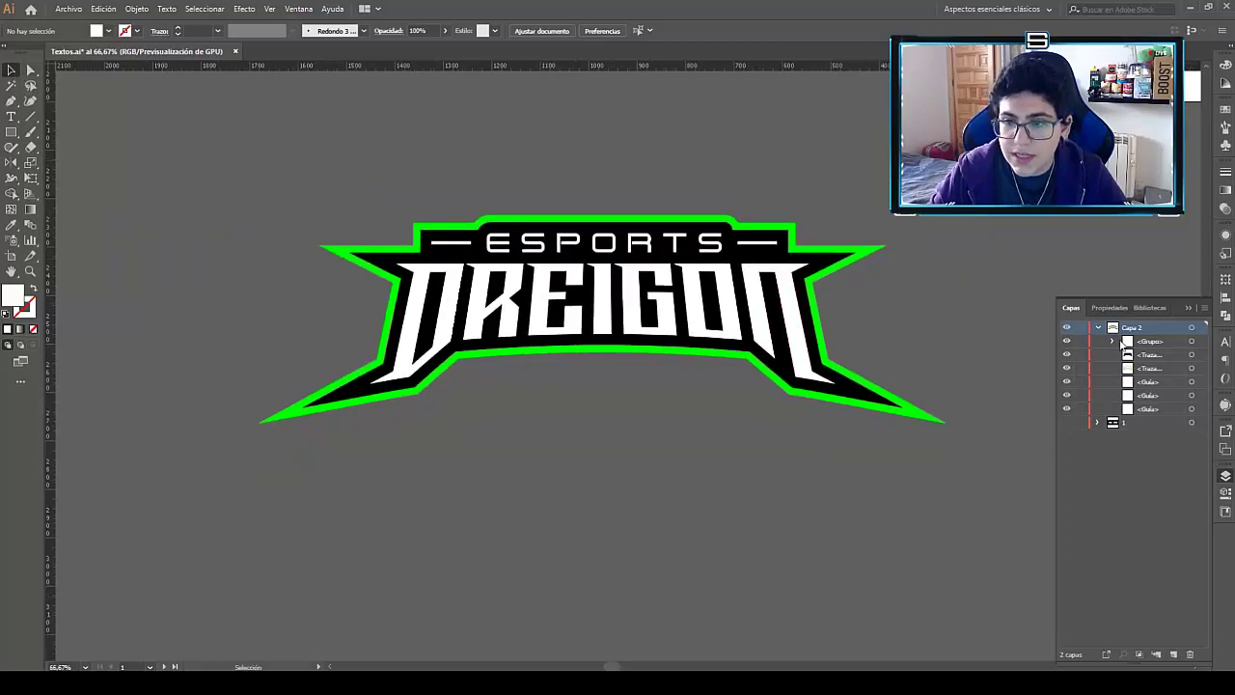
pyautogui.click(1226, 110)
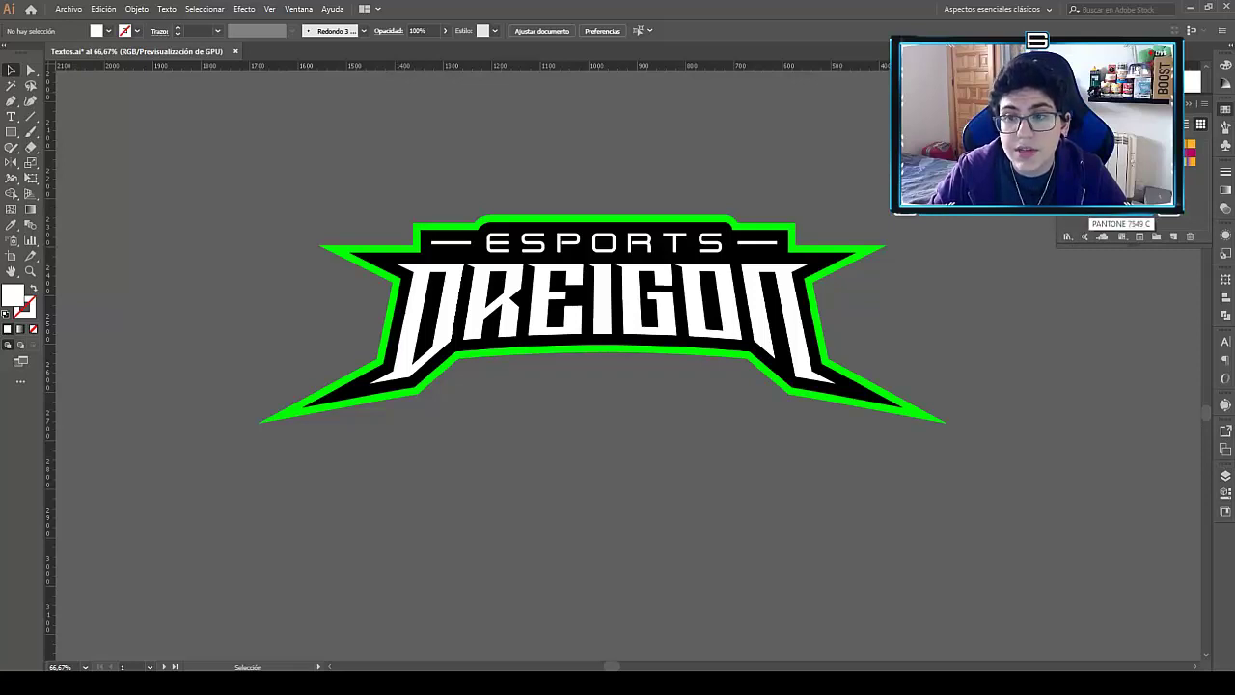
pyautogui.hscroll(1, 965, 357)
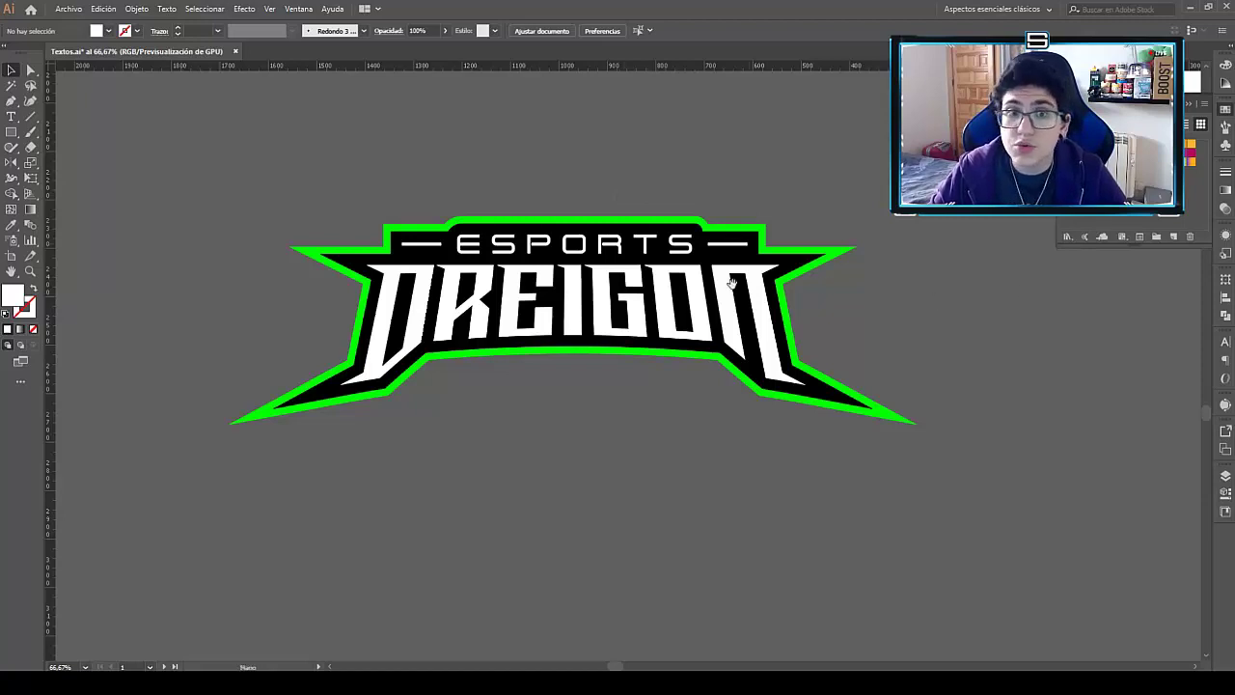
pyautogui.keyDown('ctrl'); pyautogui.click(656, 258); pyautogui.keyUp('ctrl')
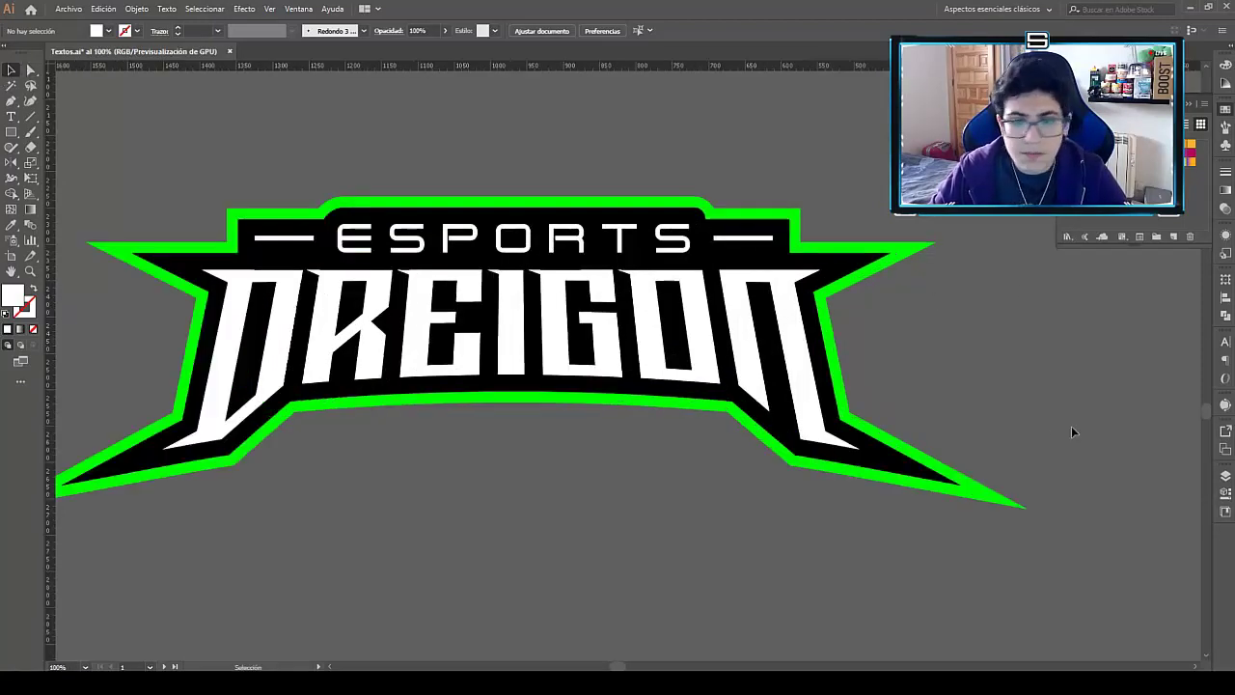
pyautogui.click(1226, 475)
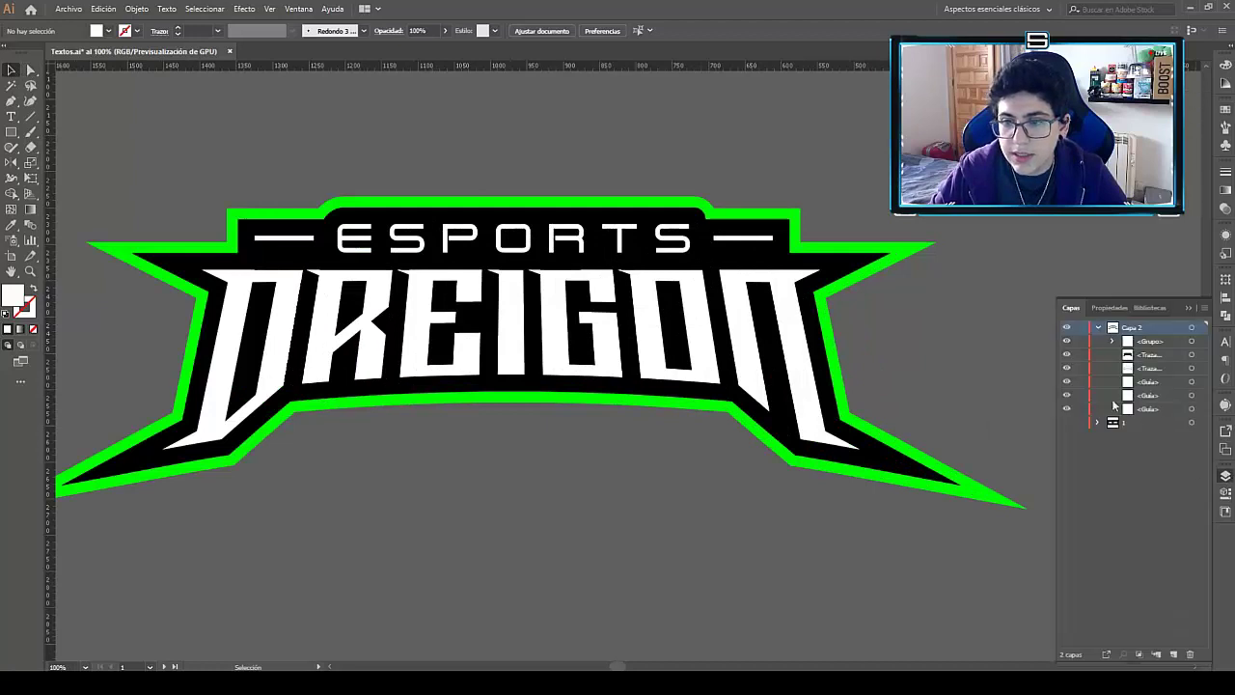
# Colour the ESPORTS text and its side lines orange-gold.
pyautogui.click(602, 228)
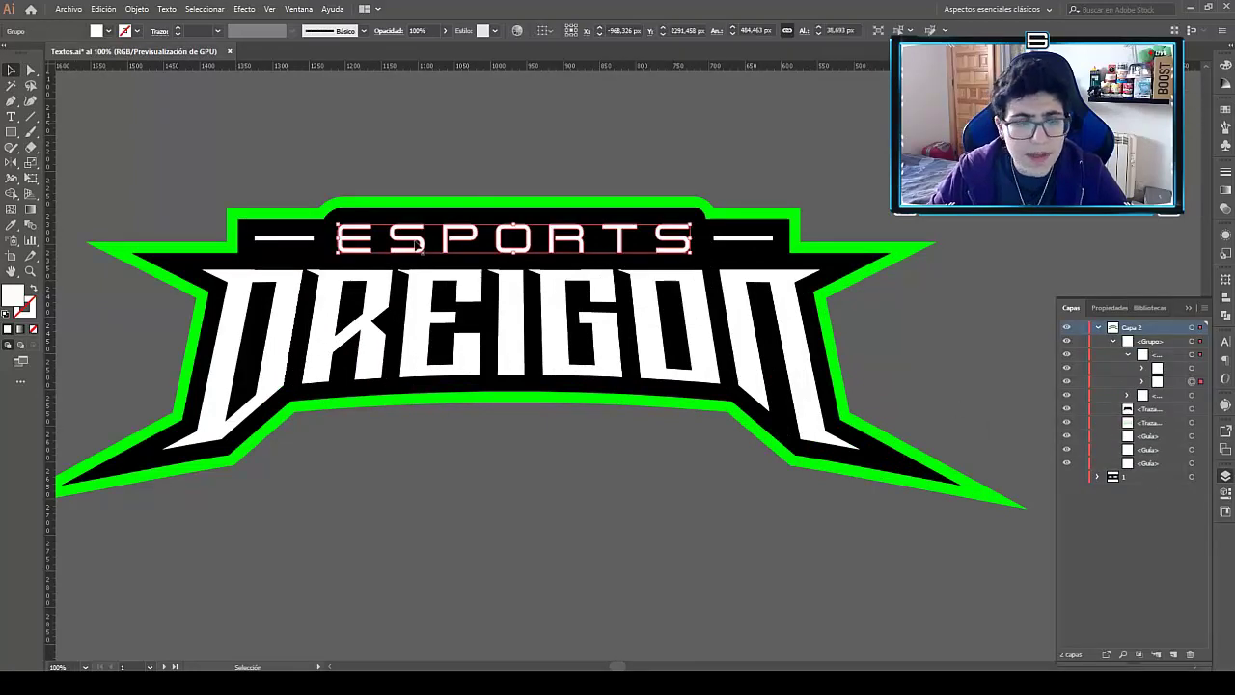
pyautogui.press('F7')
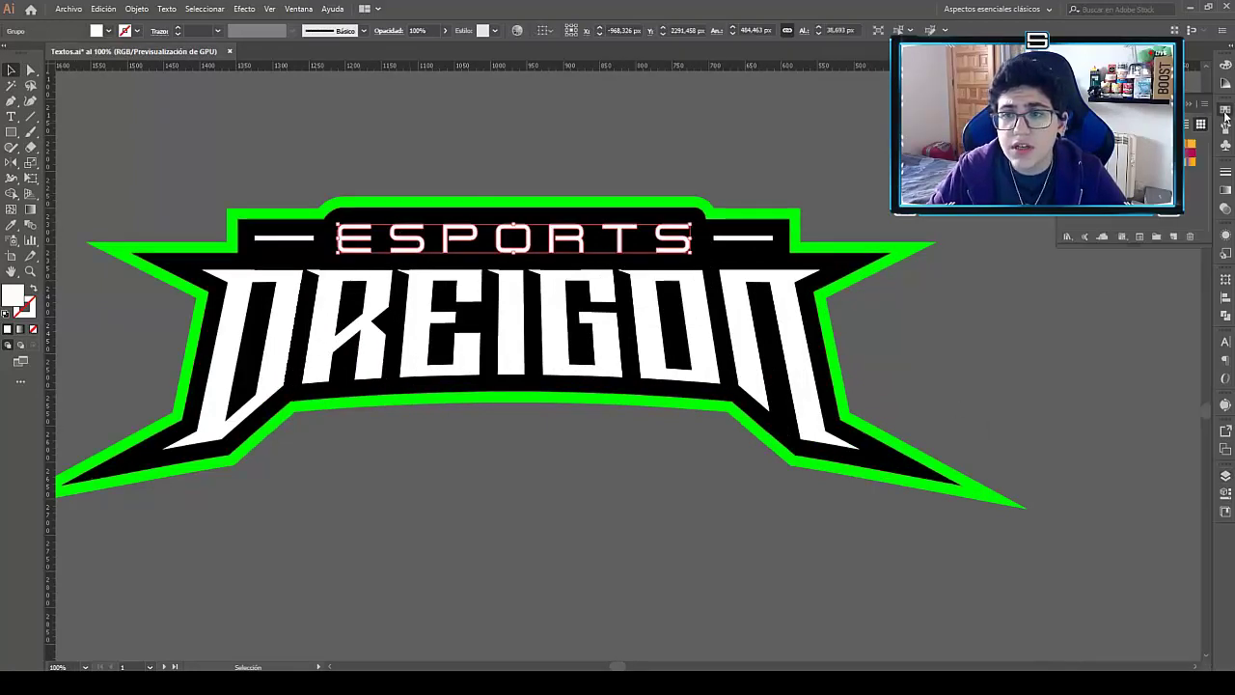
pyautogui.click(1191, 145)
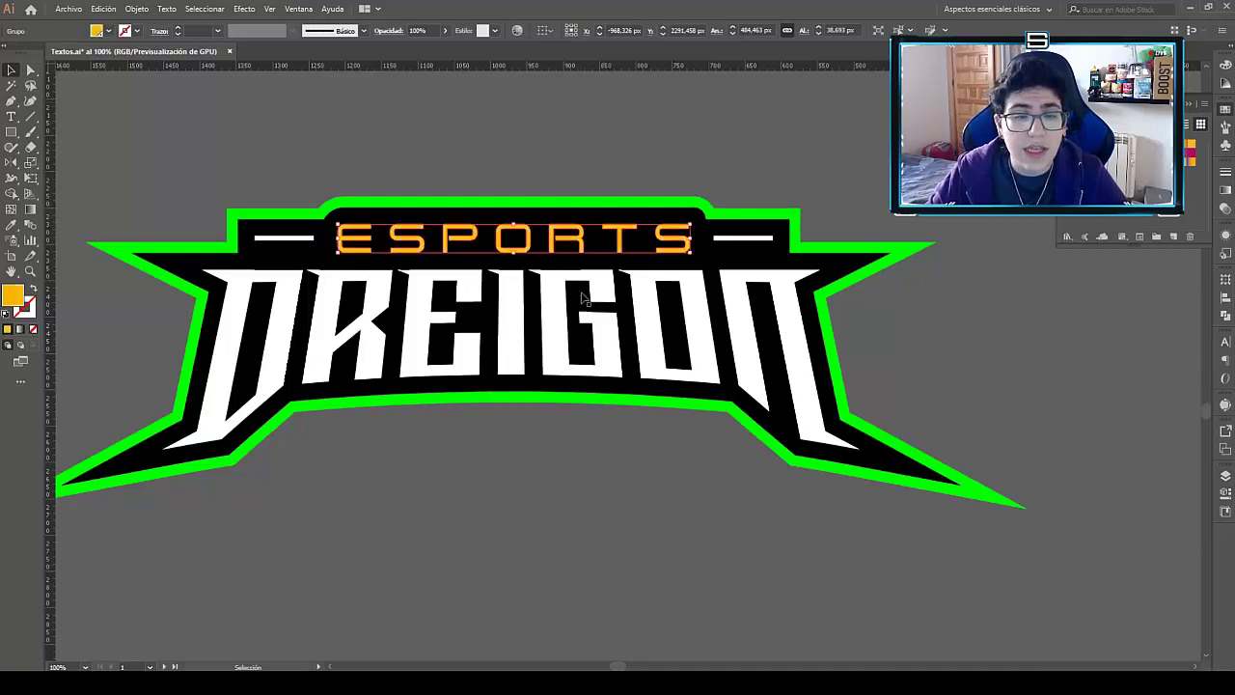
pyautogui.click(1225, 474)
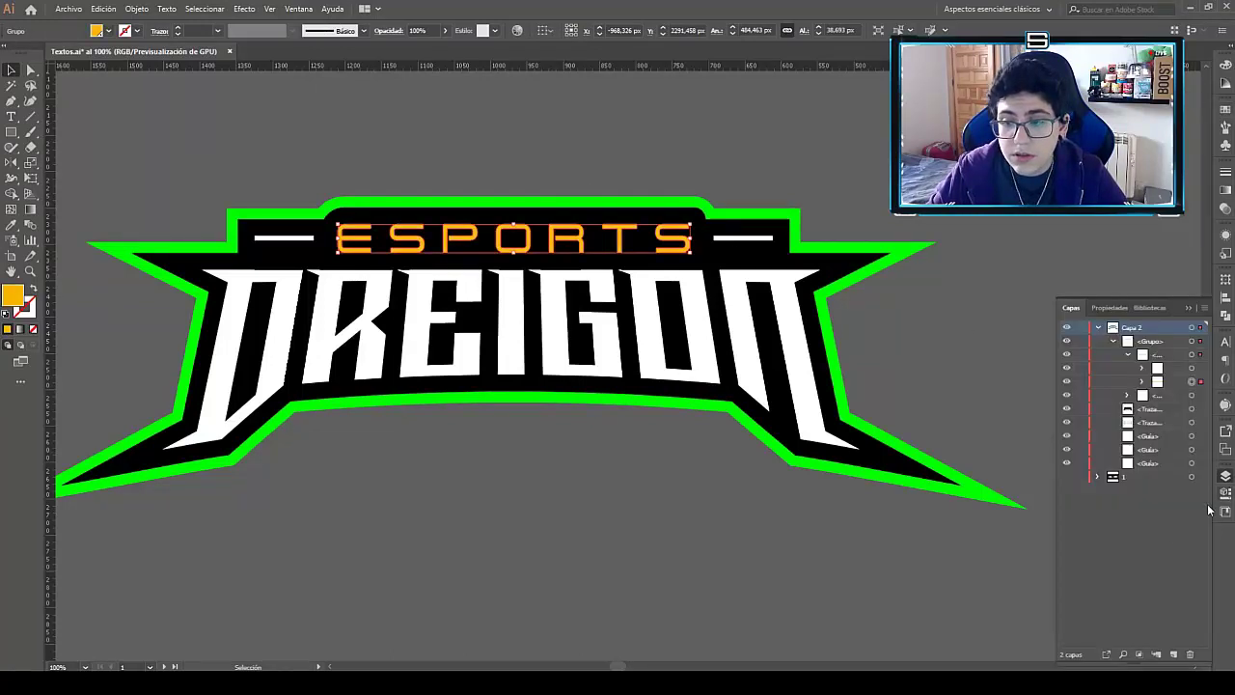
pyautogui.click(1191, 368)
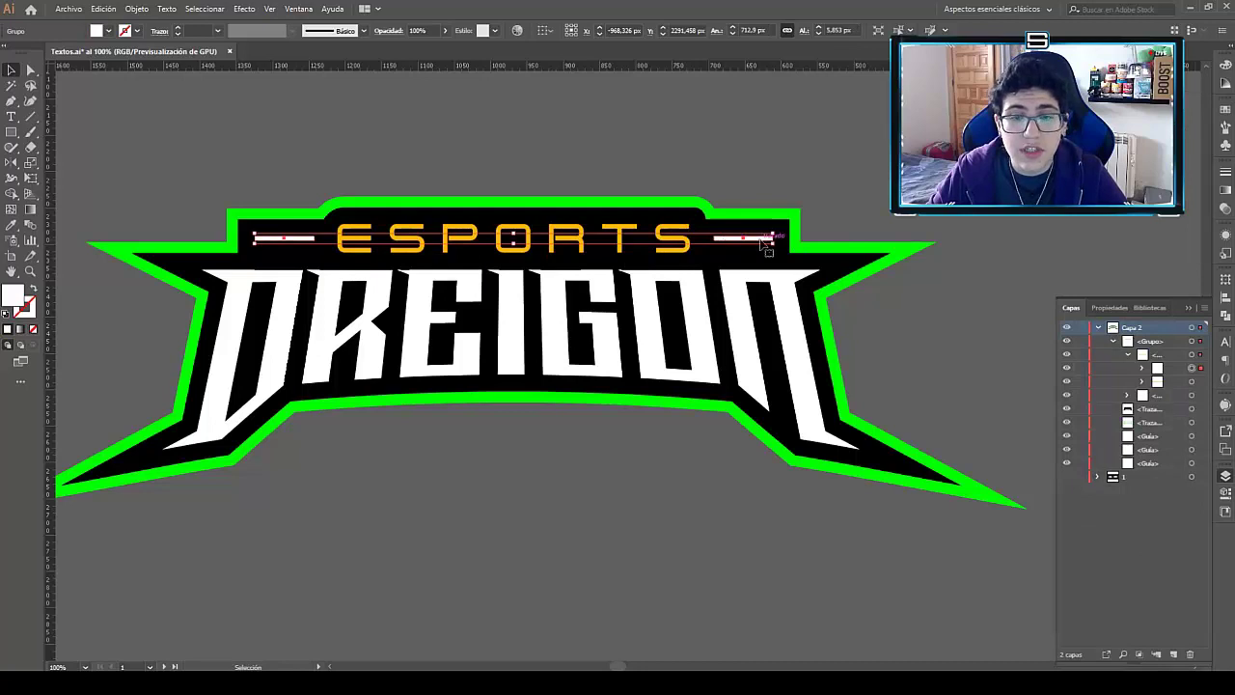
pyautogui.click(1225, 125)
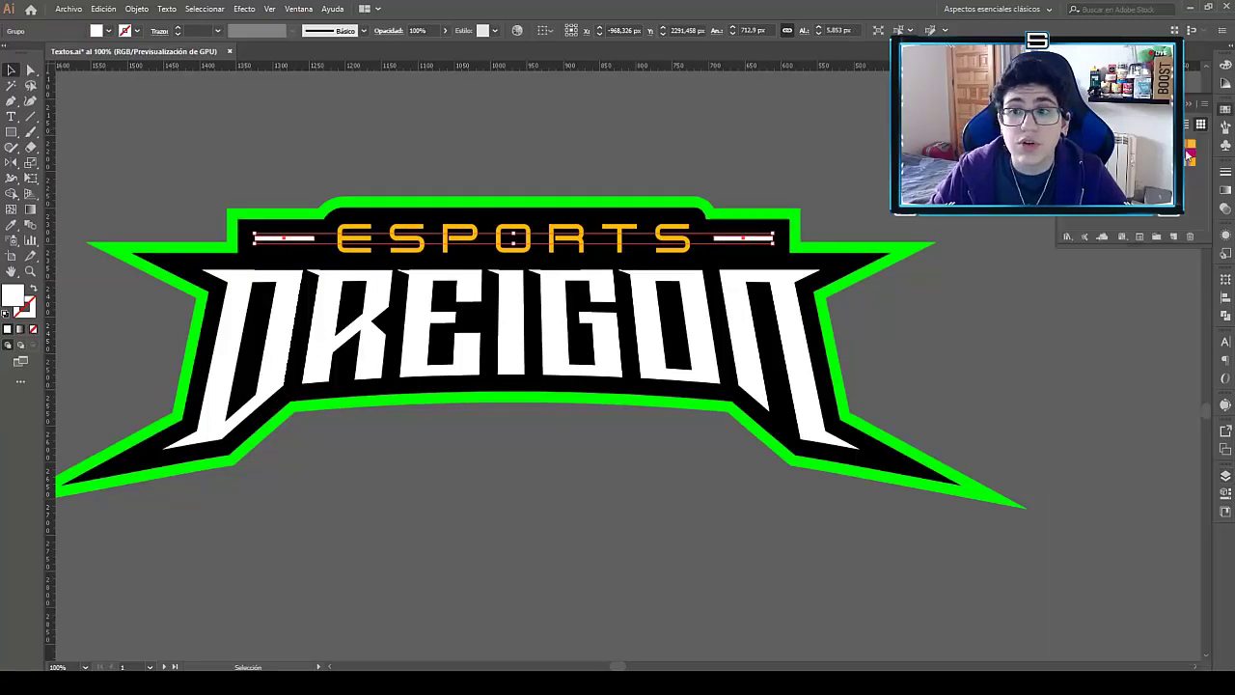
pyautogui.click(1191, 144)
pyautogui.click(955, 341)
# Recolour the black backing shape dark navy.
pyautogui.press('a')
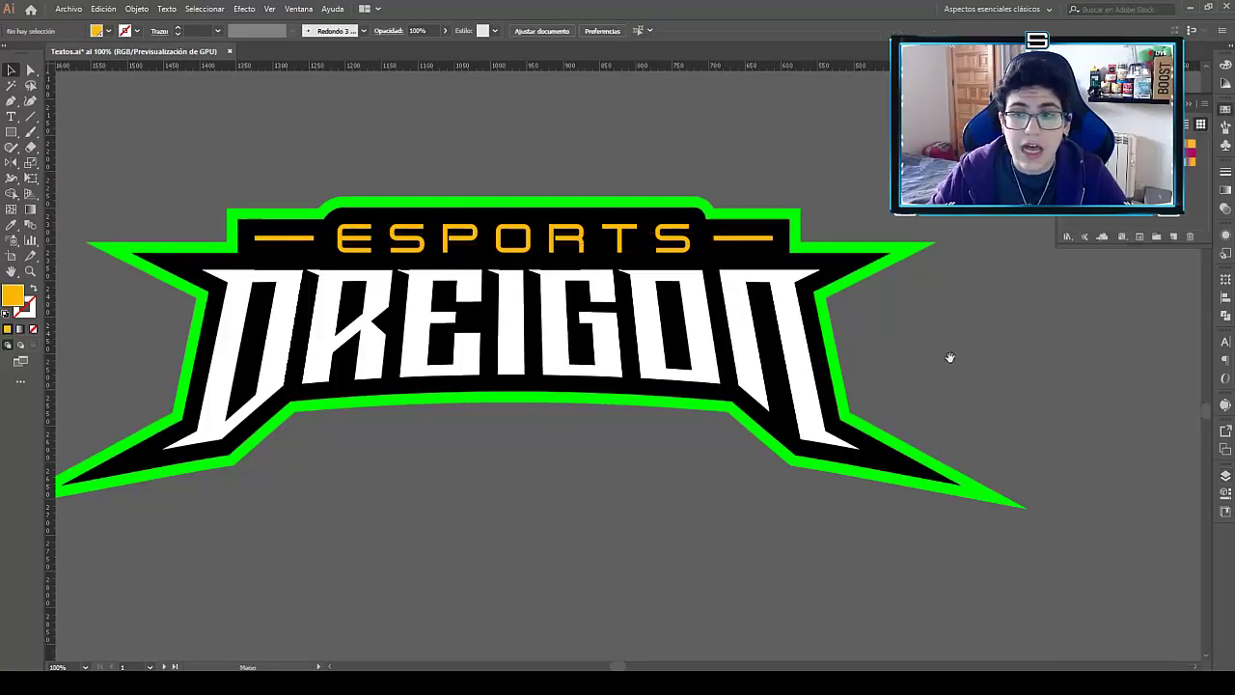
pyautogui.scroll(-1, 836, 316)
pyautogui.click(836, 315)
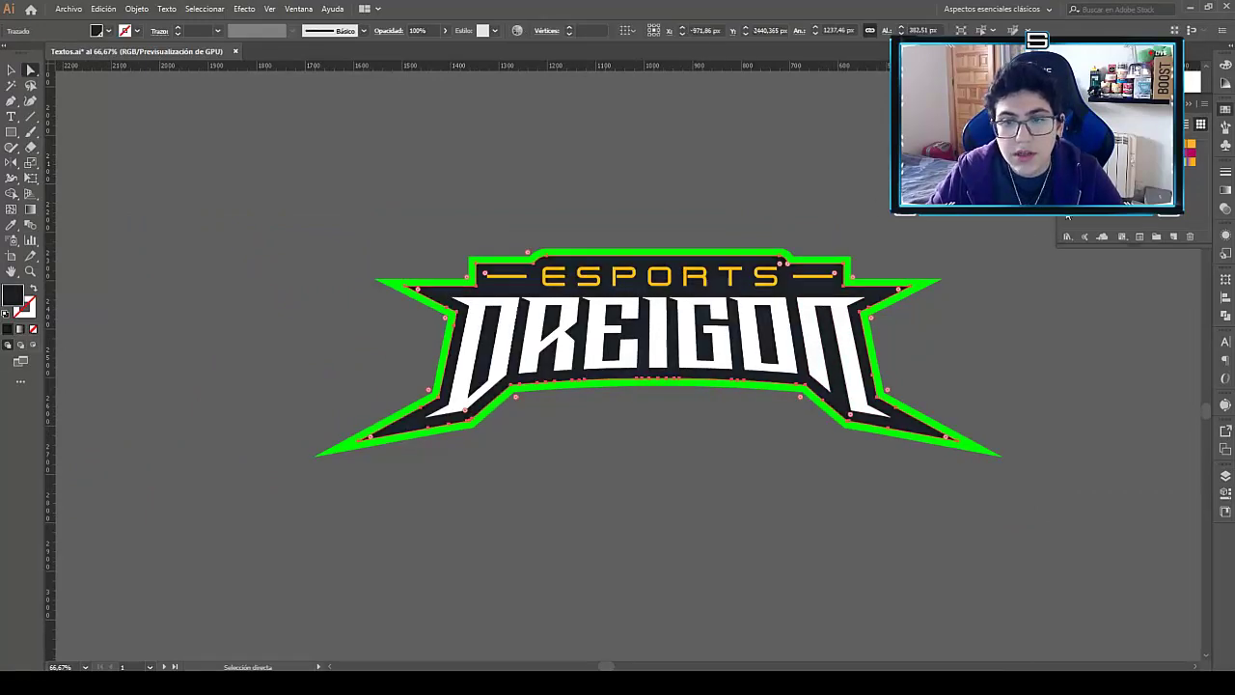
pyautogui.click(951, 309)
# Change the green outer outline to blue, then zoom out and select the whole logo.
pyautogui.press('z')
pyautogui.doubleClick(789, 310)
pyautogui.scroll(2, 1058, 331)
pyautogui.press('a')
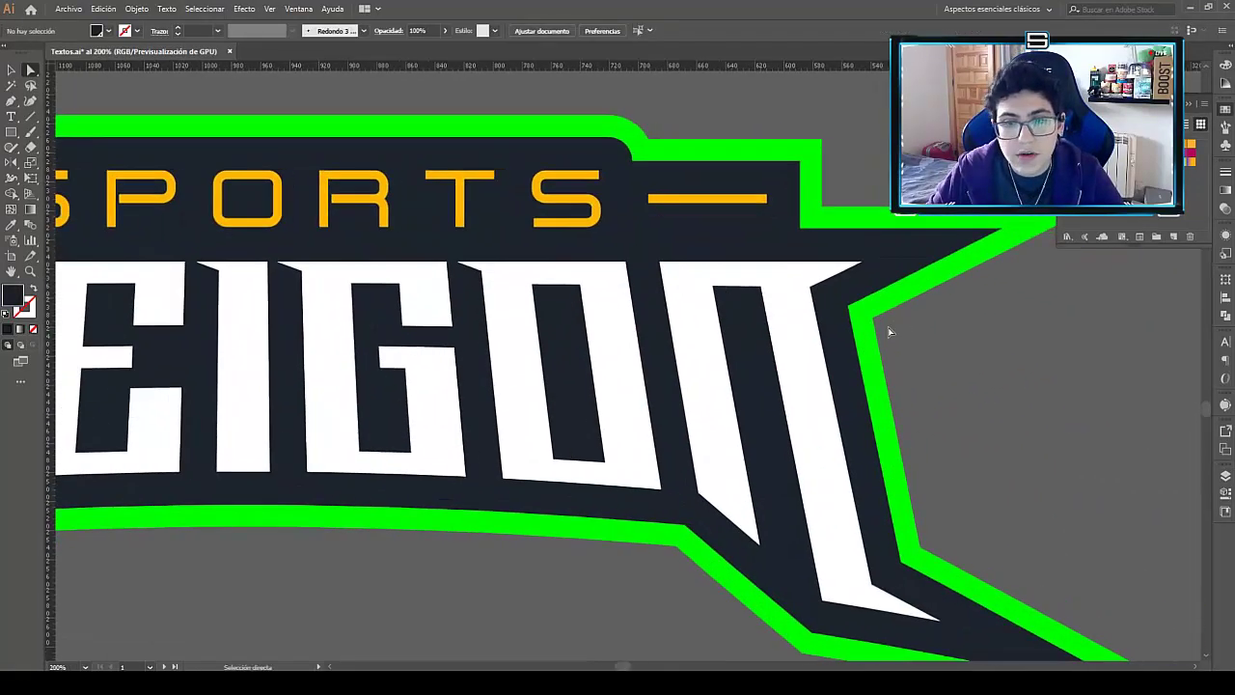
pyautogui.click(869, 320)
pyautogui.click(1024, 159)
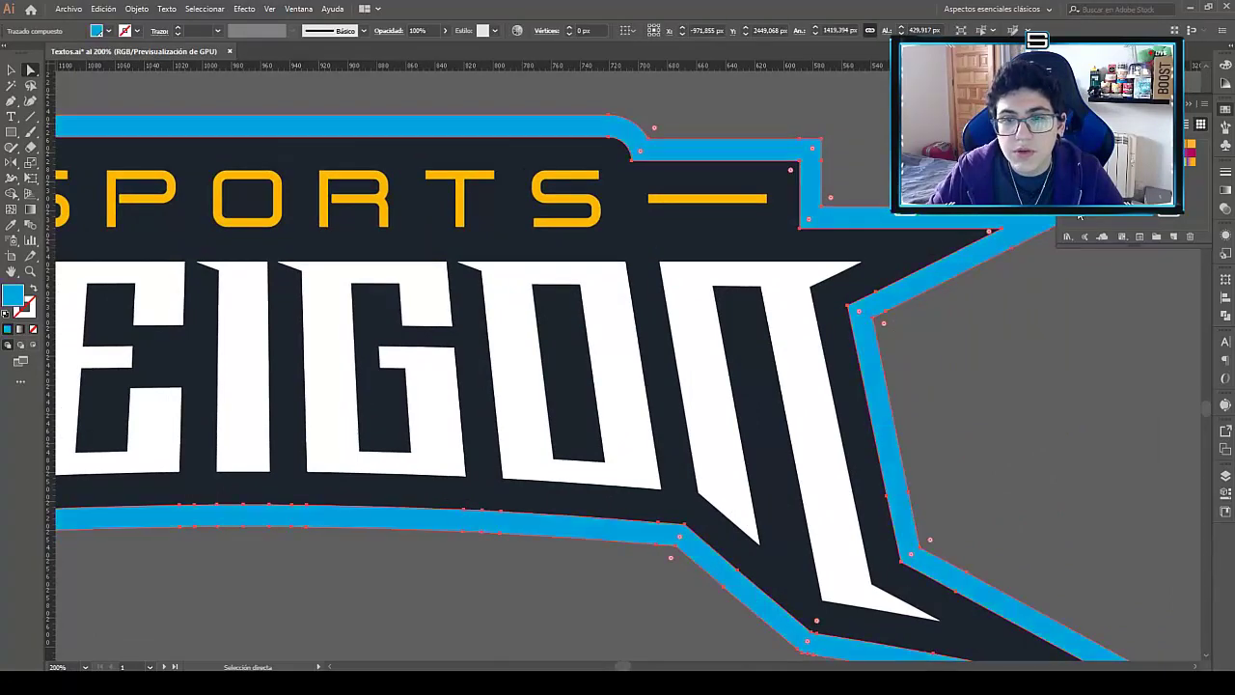
pyautogui.click(965, 359)
pyautogui.hotkey('ctrl', '0')
pyautogui.scroll(-1, 656, 463)
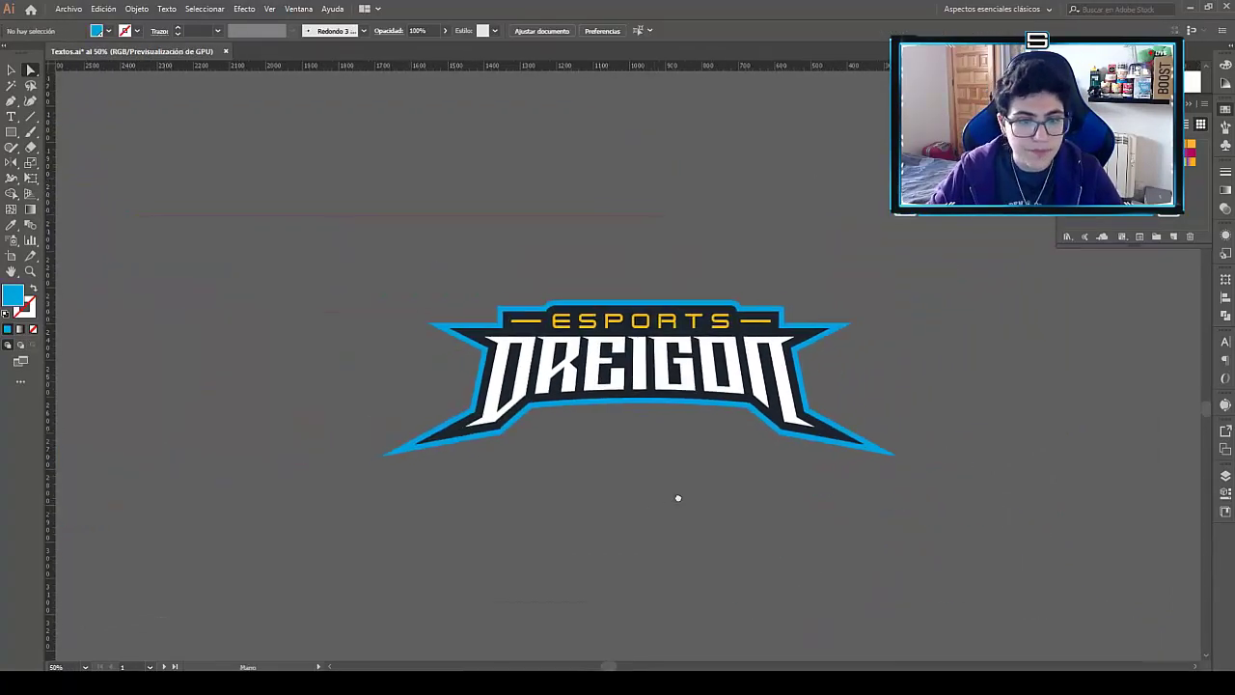
pyautogui.hotkey('ctrl', 'a')
pyautogui.press('v')
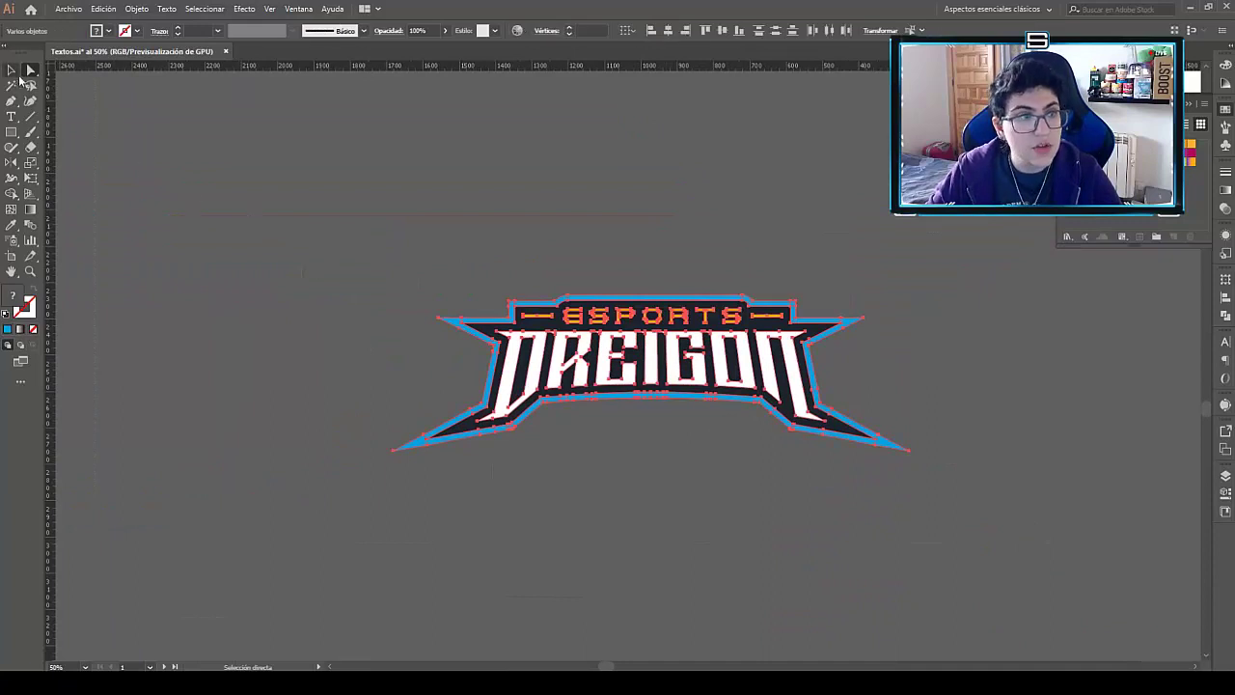
pyautogui.scroll(-2, 628, 239)
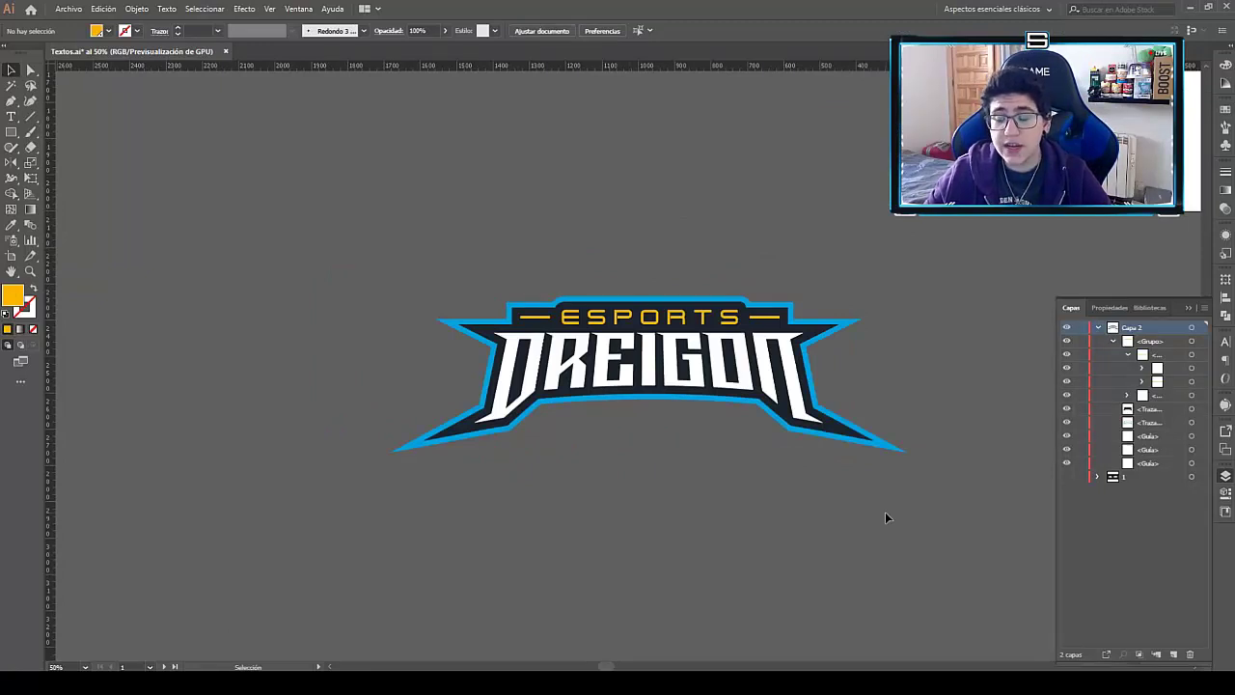
# Ungroup the lettering and select the white DREIGON letters group.
pyautogui.click(789, 359)
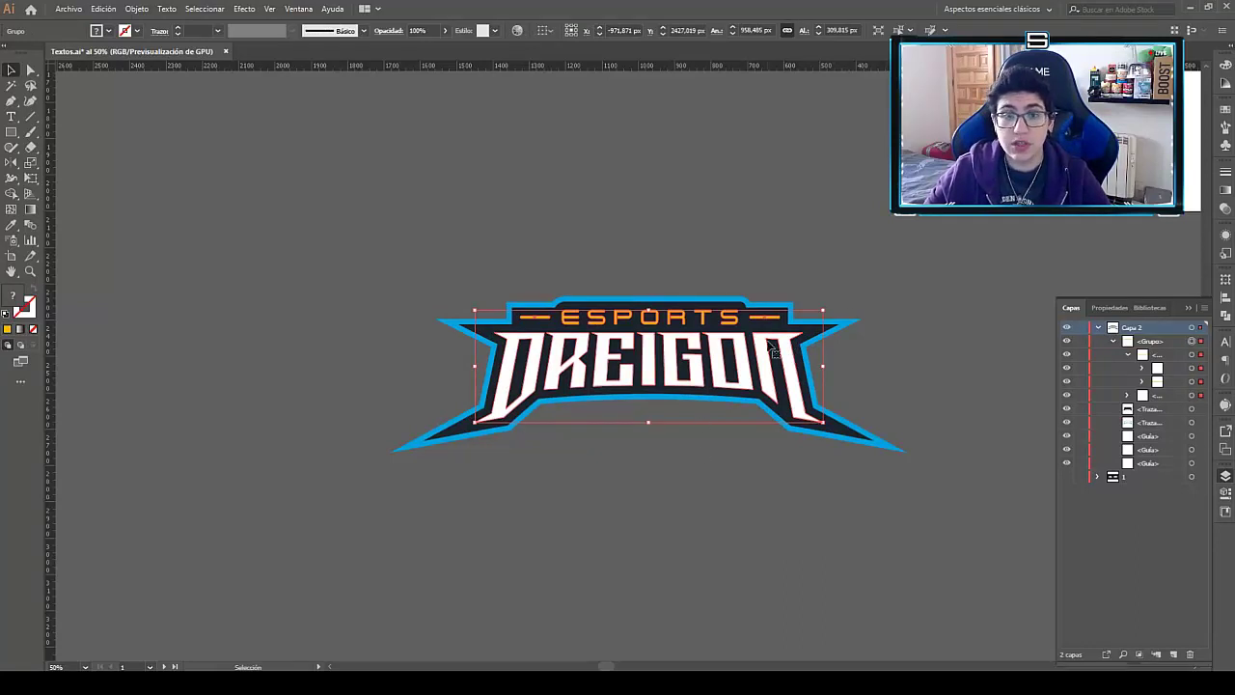
pyautogui.rightClick(644, 358)
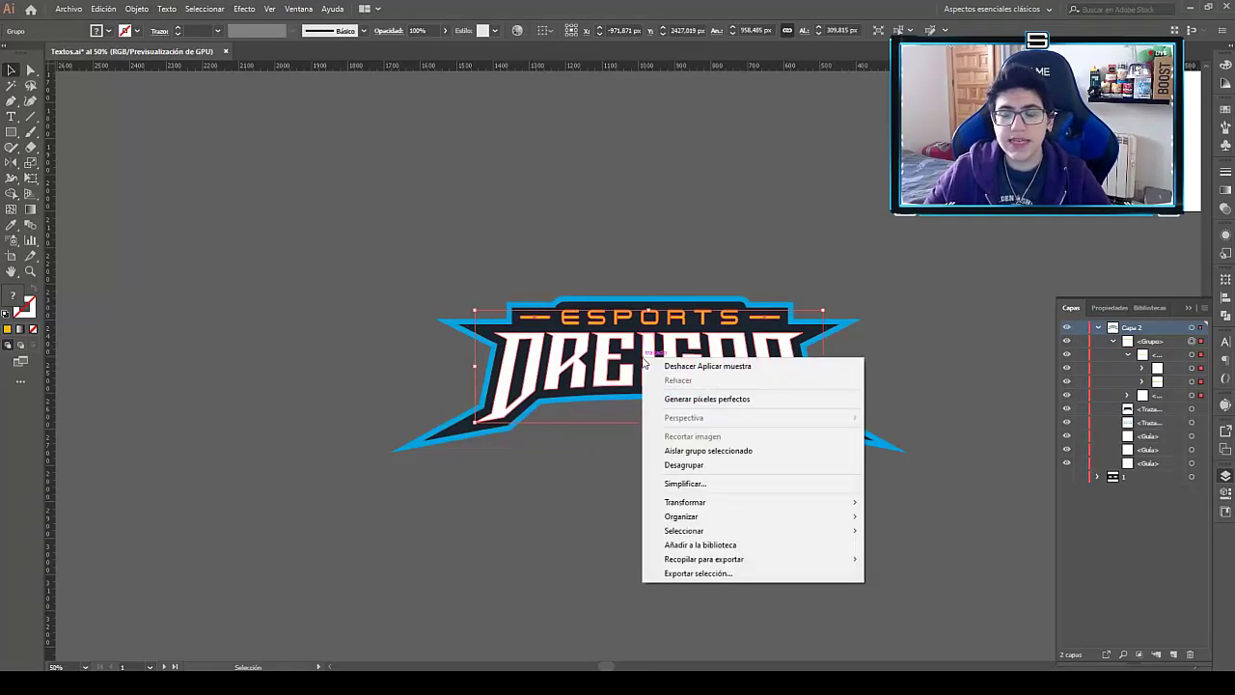
pyautogui.click(704, 467)
pyautogui.rightClick(647, 355)
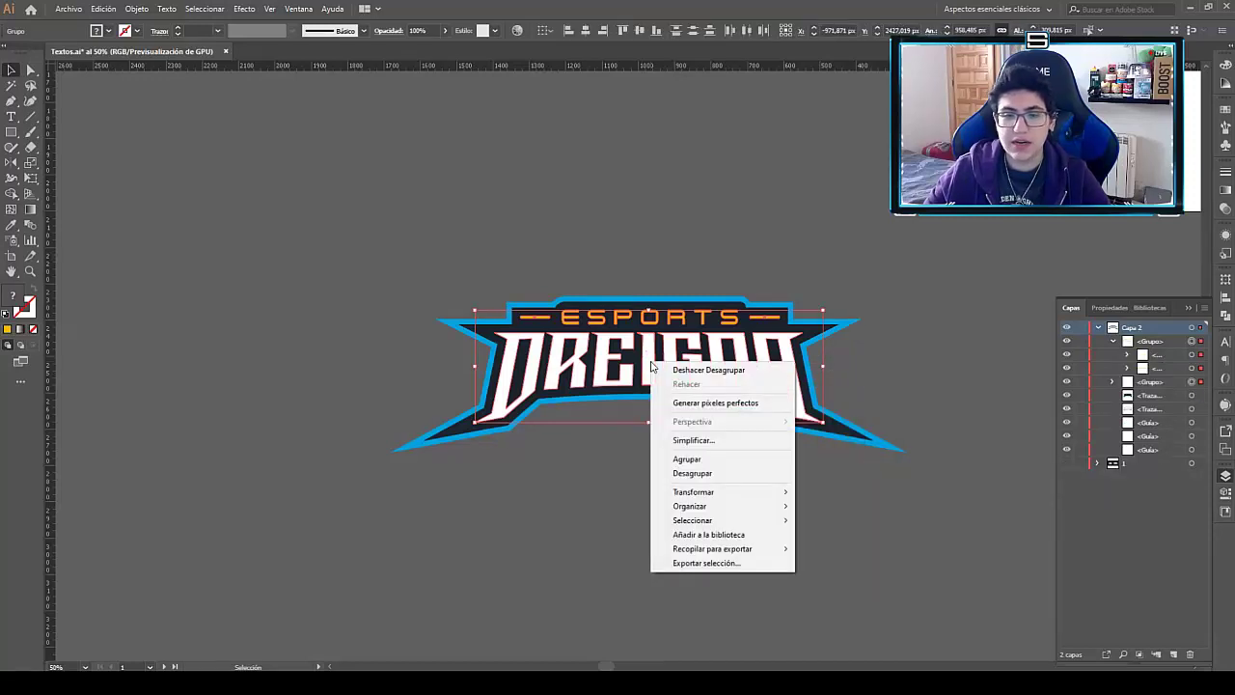
pyautogui.click(611, 489)
pyautogui.click(647, 378)
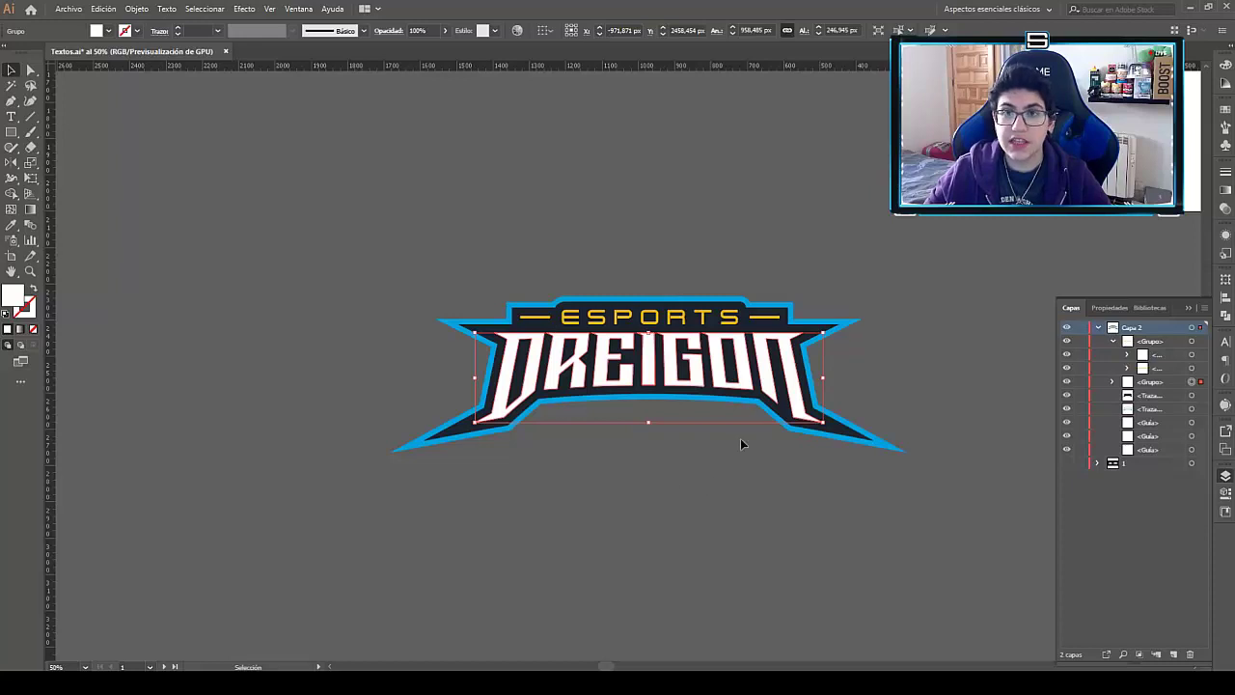
# Check the ESPORTS, blue outline, dark backing and DREIGON layers, ending on the DREIGON group.
pyautogui.hotkey('ctrl', '+')
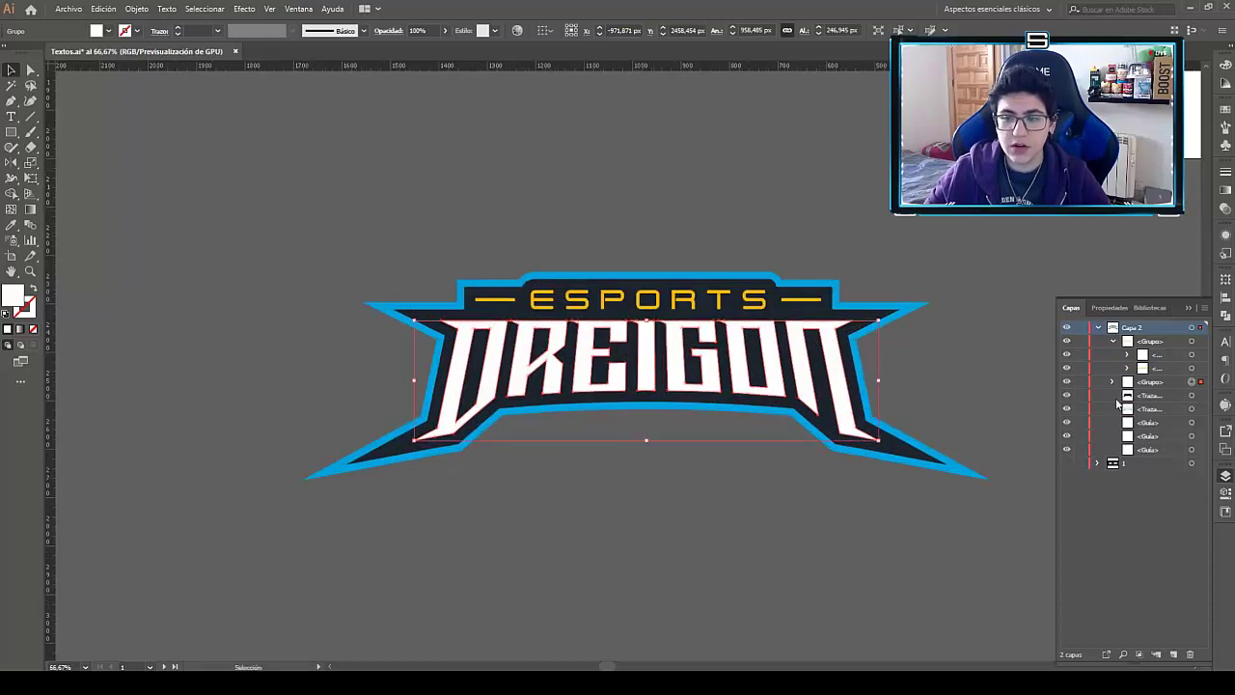
pyautogui.click(1114, 341)
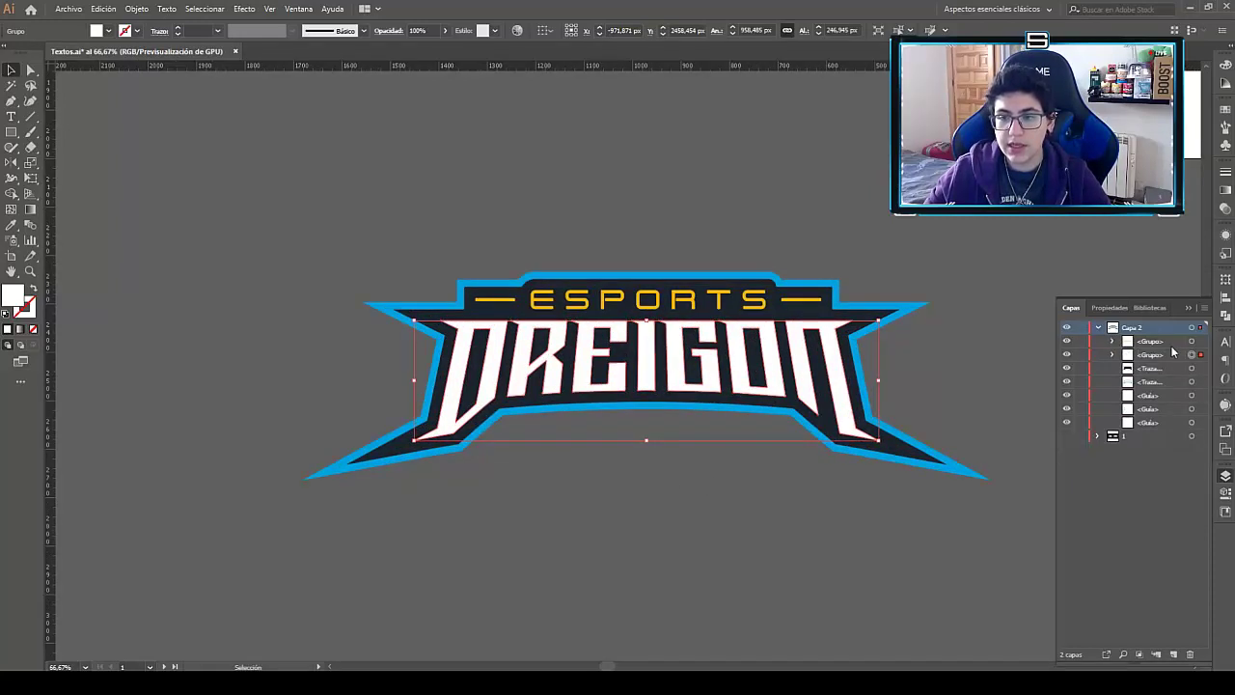
pyautogui.click(1192, 342)
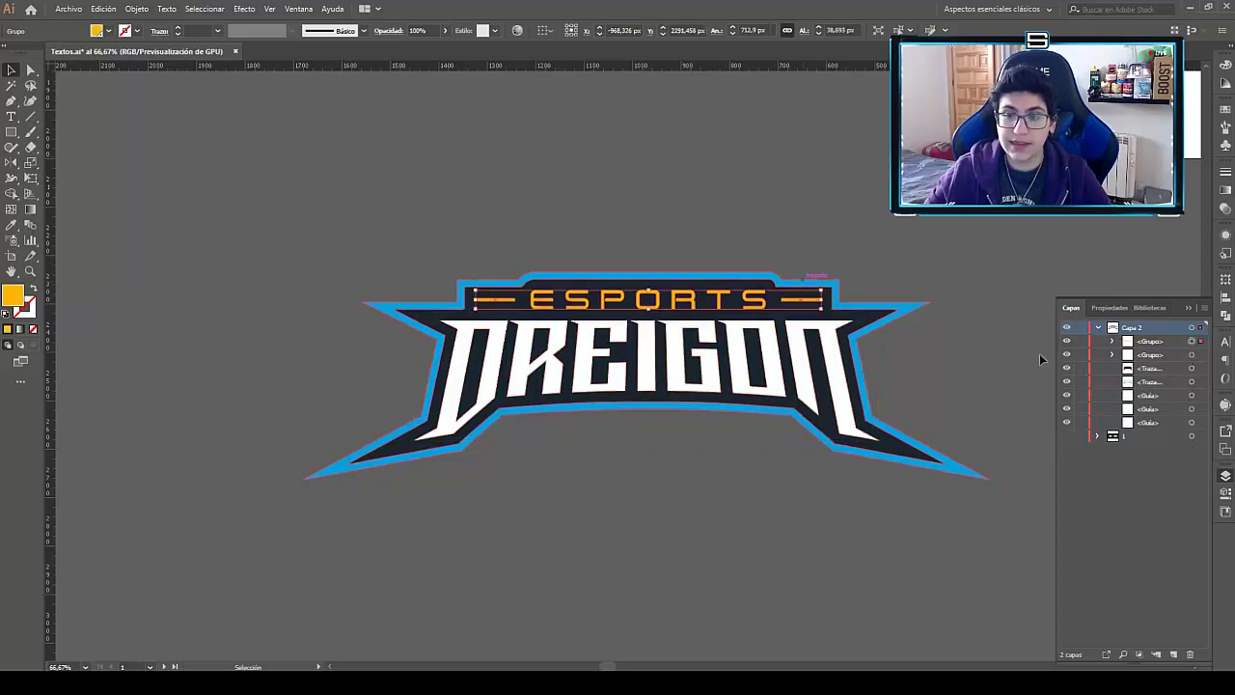
pyautogui.click(1191, 368)
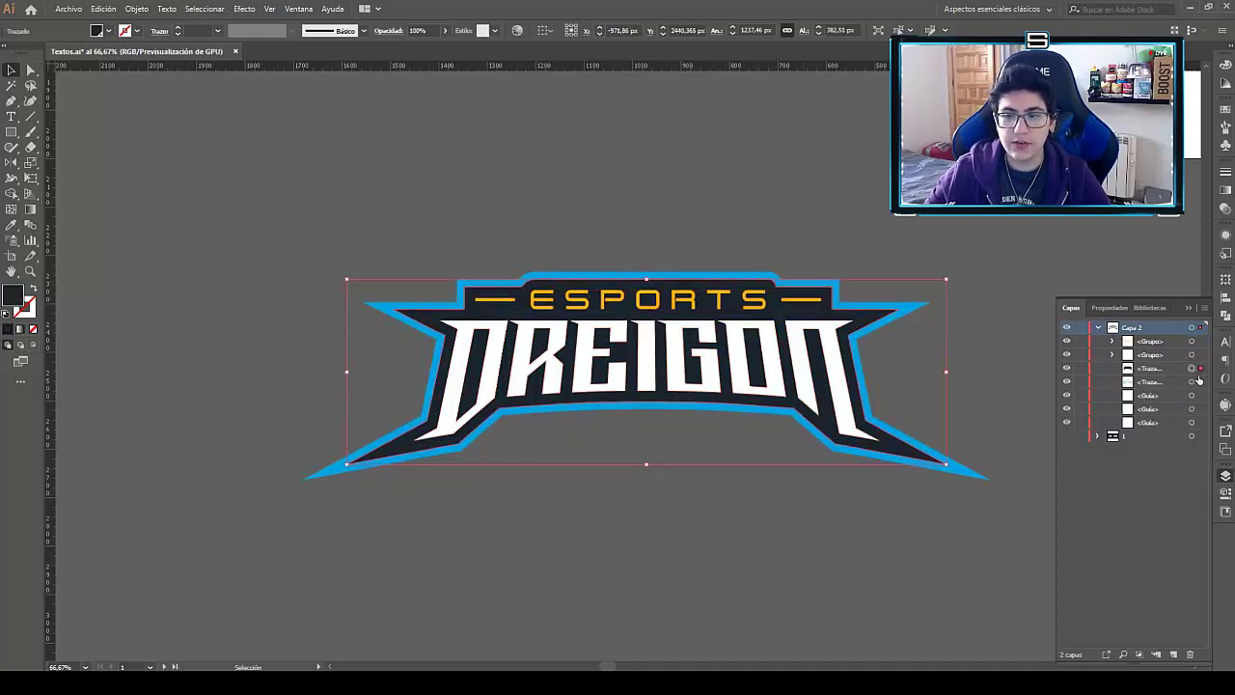
pyautogui.click(1192, 381)
pyautogui.click(801, 381)
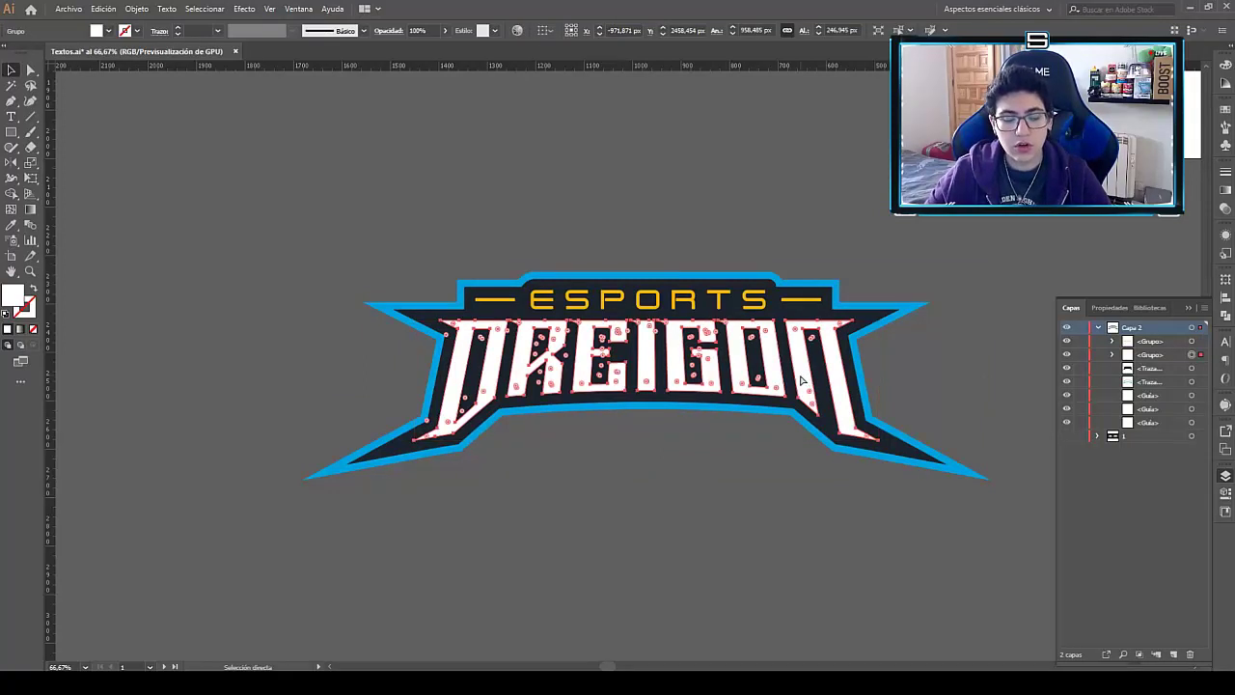
# Copy the DREIGON group, paste it in front, regroup it, and check the stacked copies.
pyautogui.hotkey('ctrl', 'c')
pyautogui.hotkey('ctrl', 'f')
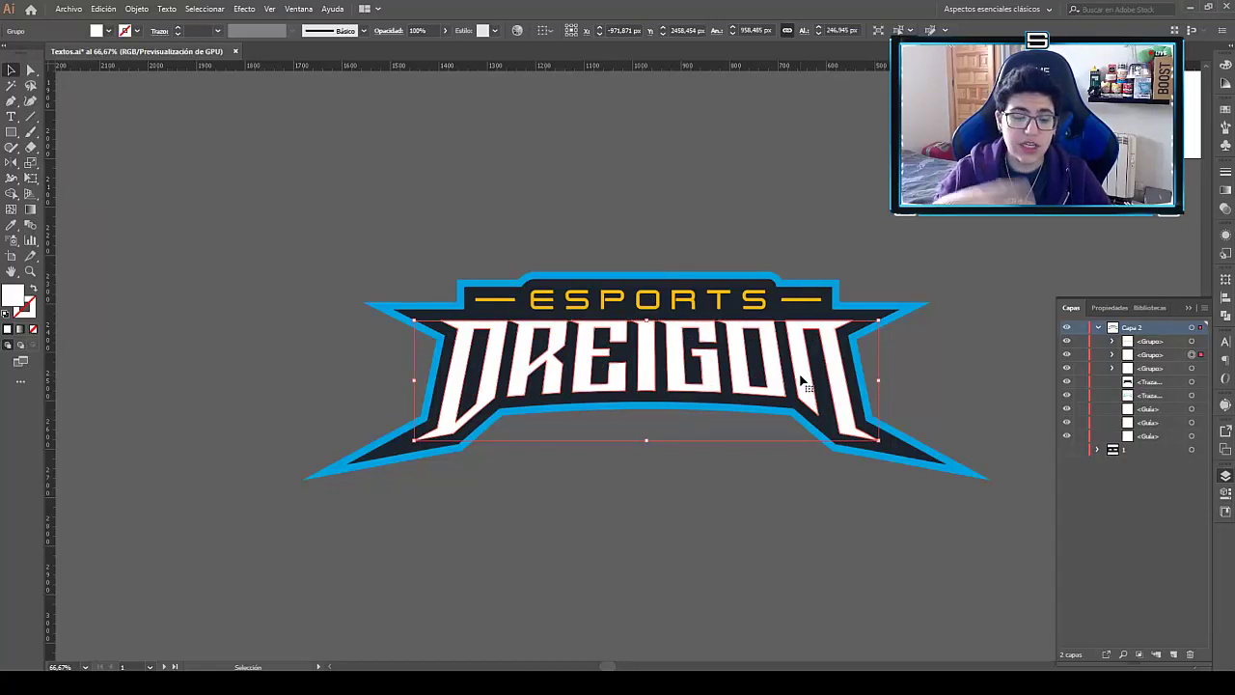
pyautogui.press('a')
pyautogui.press('v')
pyautogui.hotkey('ctrl', 'g')
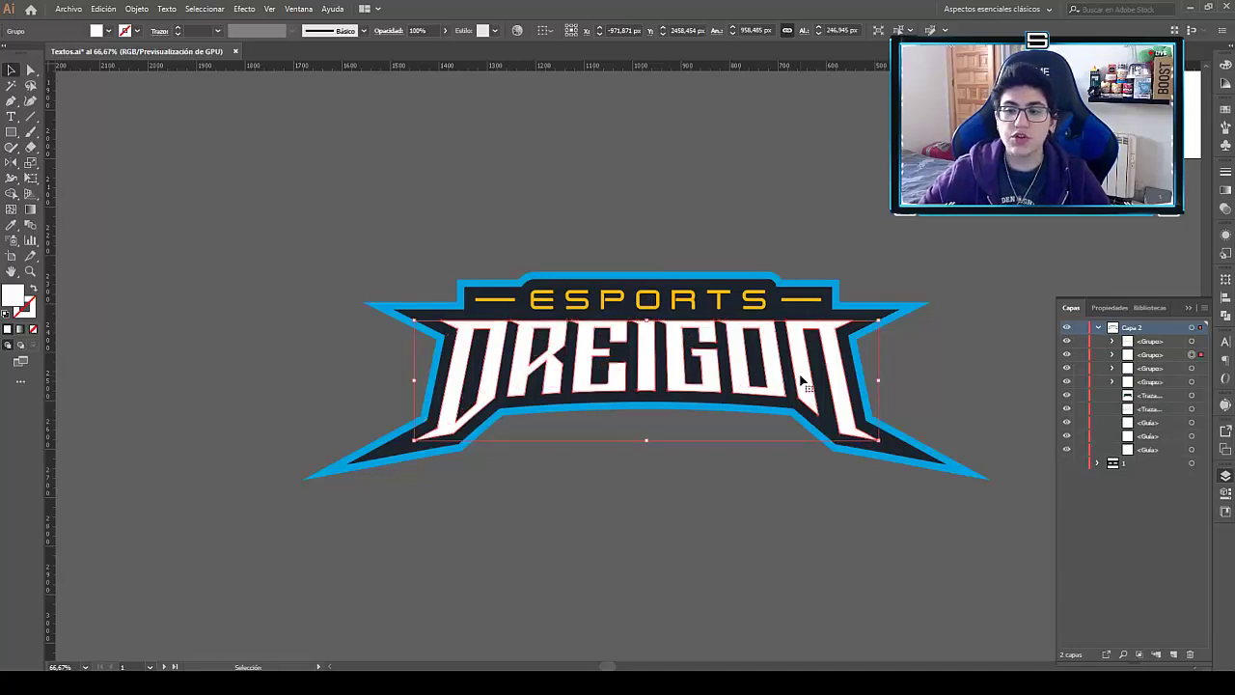
pyautogui.click(1191, 368)
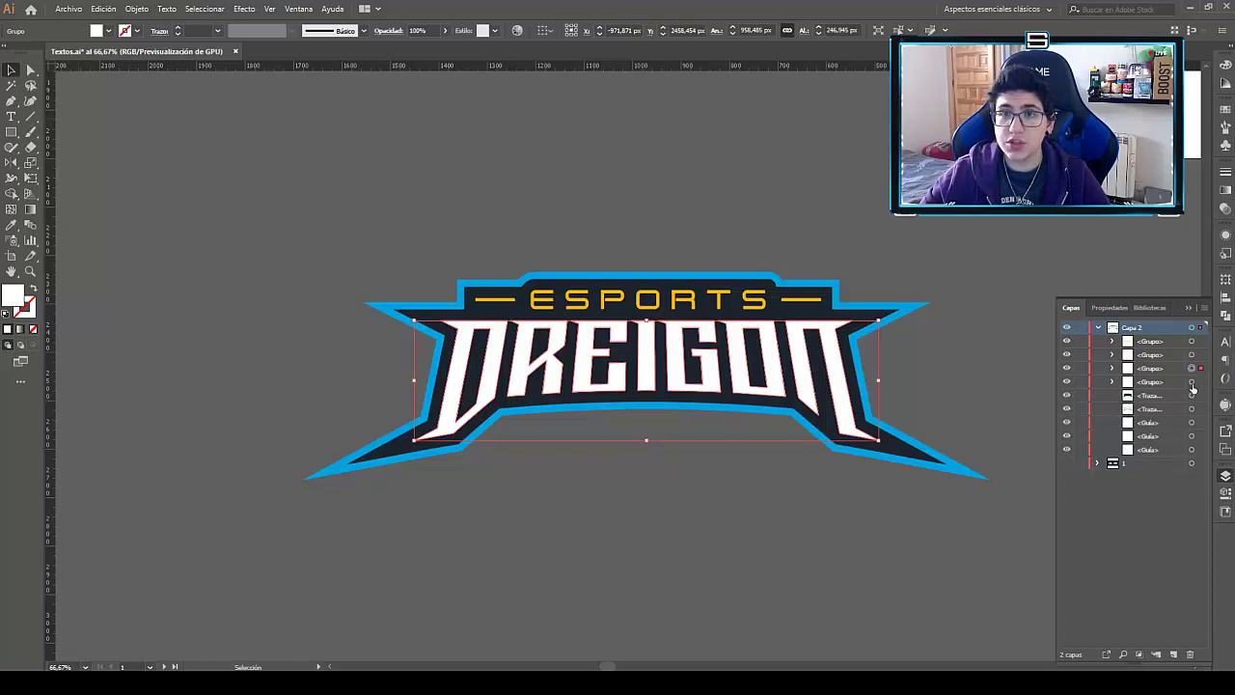
pyautogui.click(1192, 383)
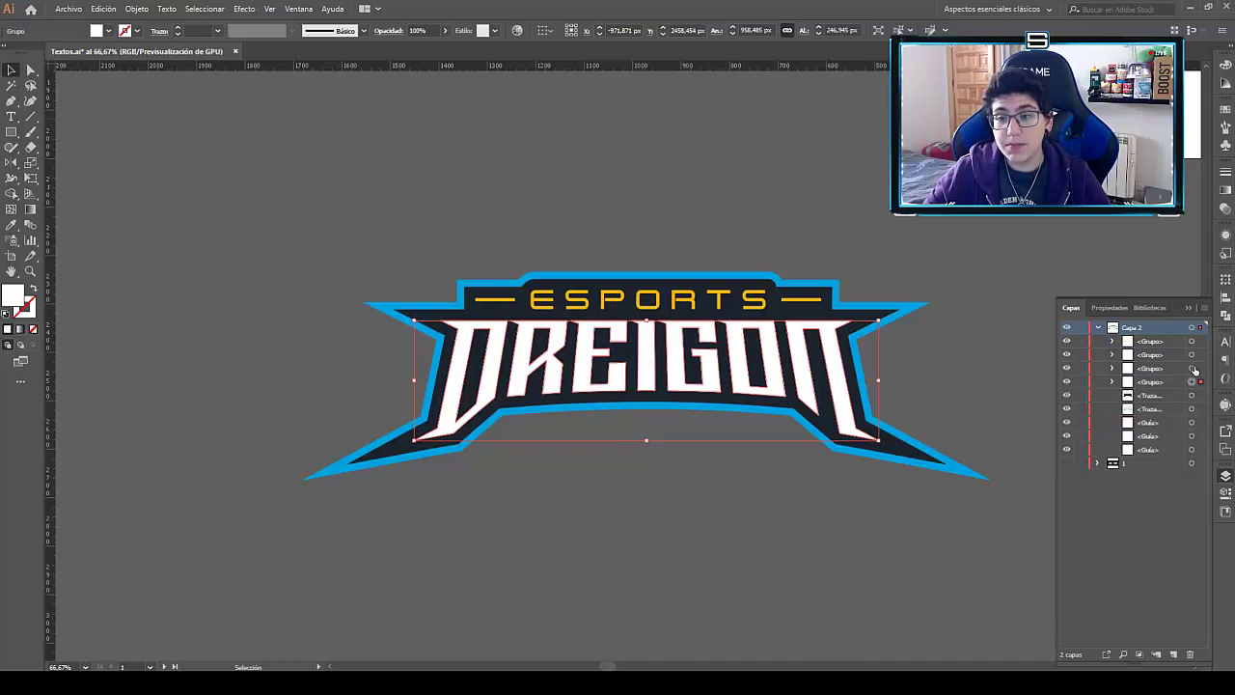
pyautogui.click(1193, 369)
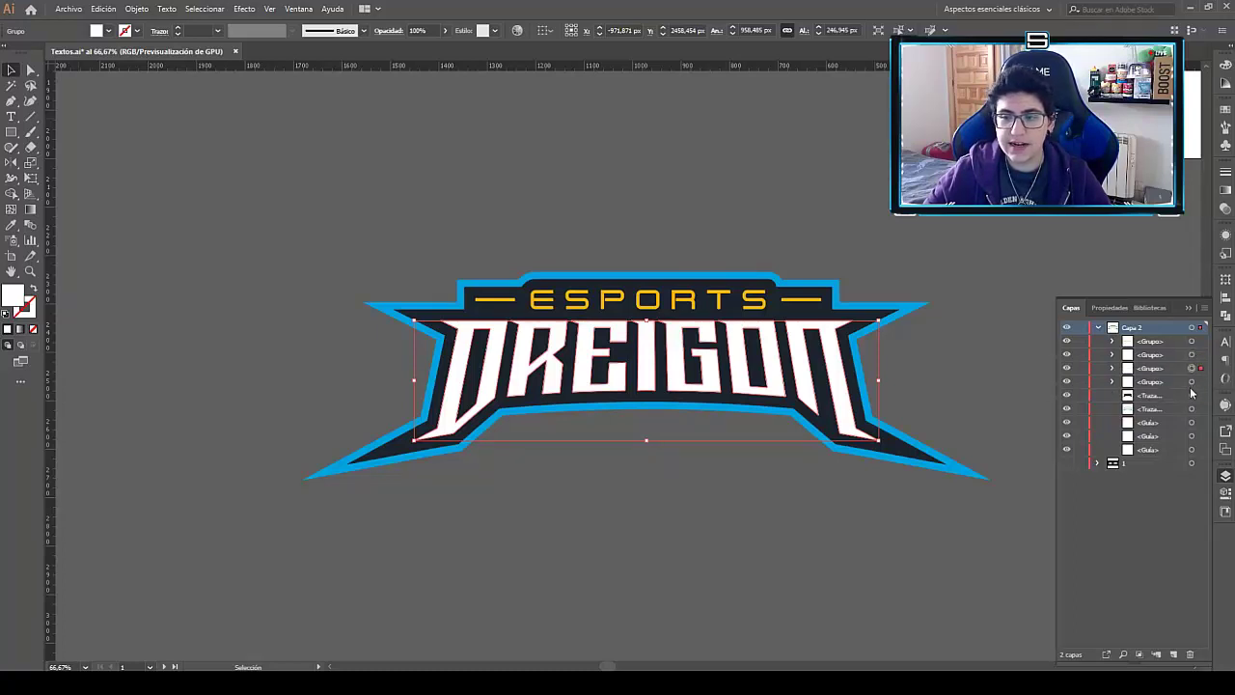
# Name the three DREIGON letter groups 1, 2 and 3 in the Layers panel.
pyautogui.doubleClick(1152, 356)
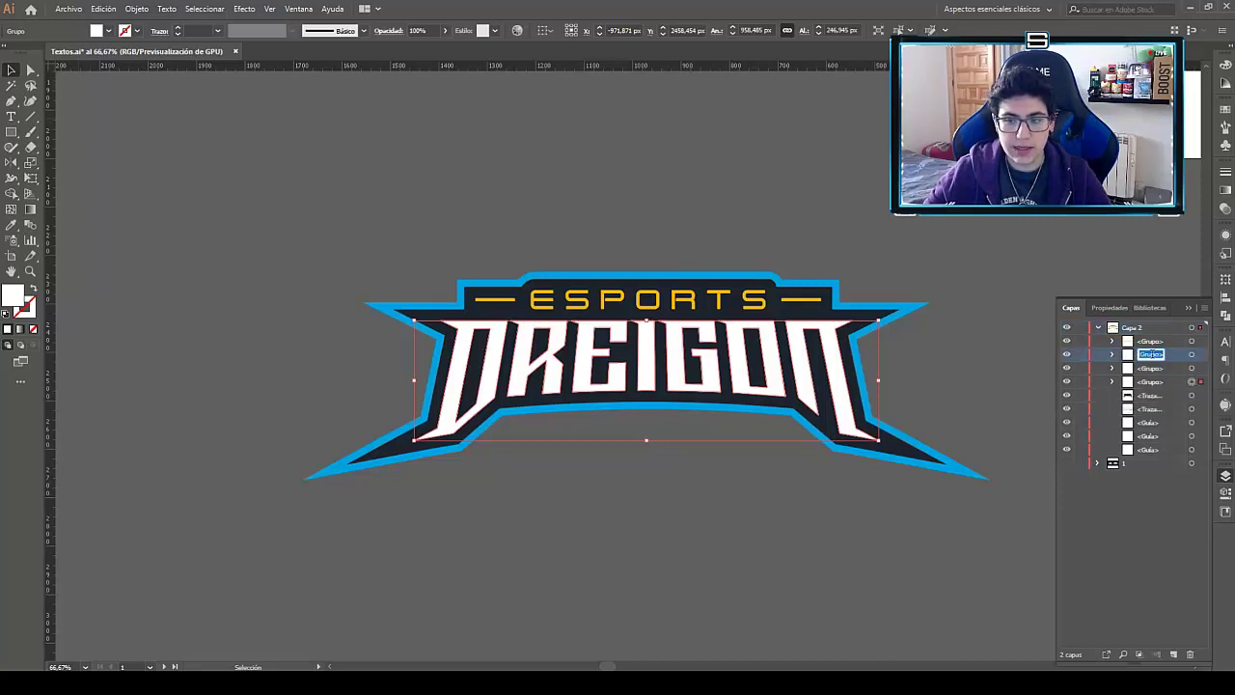
pyautogui.write('1')
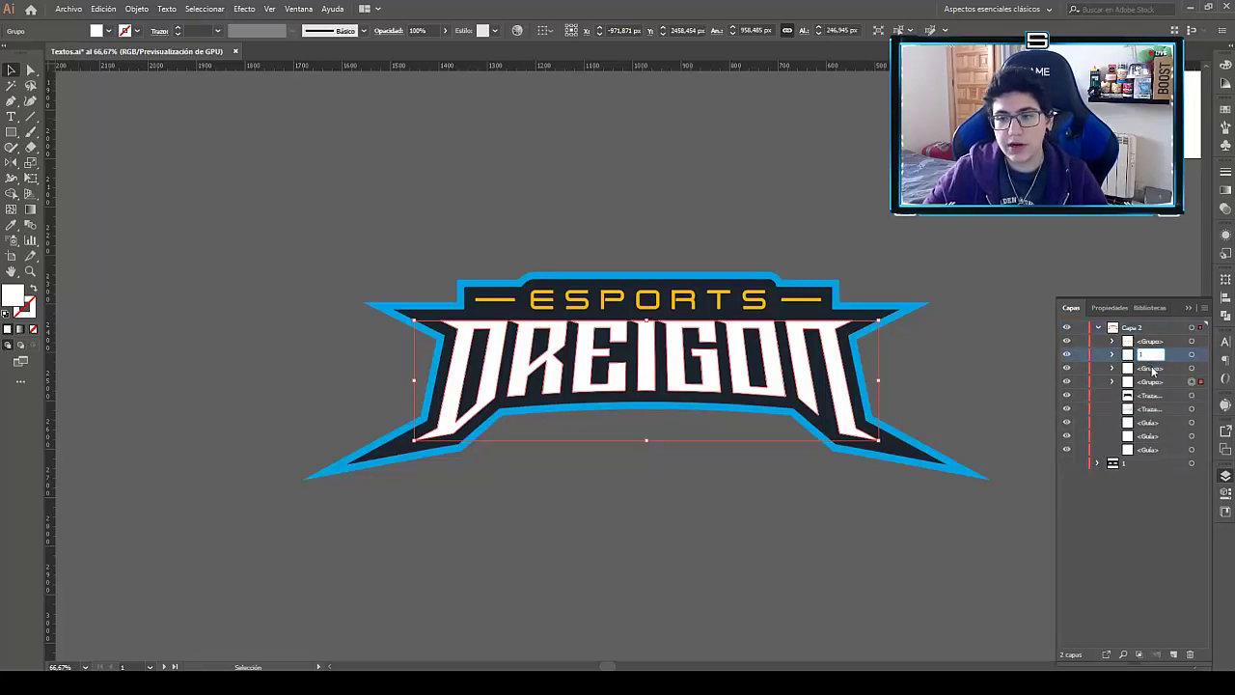
pyautogui.click(1150, 369)
pyautogui.doubleClick(1151, 369)
pyautogui.write('2')
pyautogui.doubleClick(1163, 381)
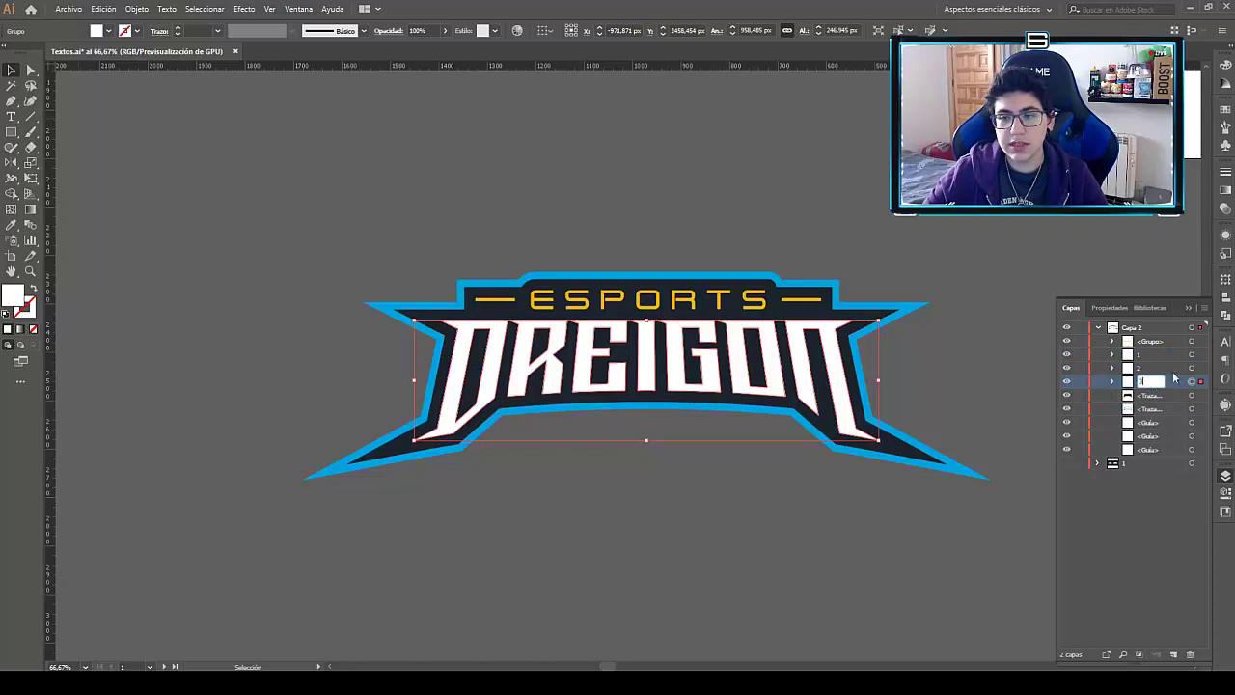
pyautogui.press('Return')
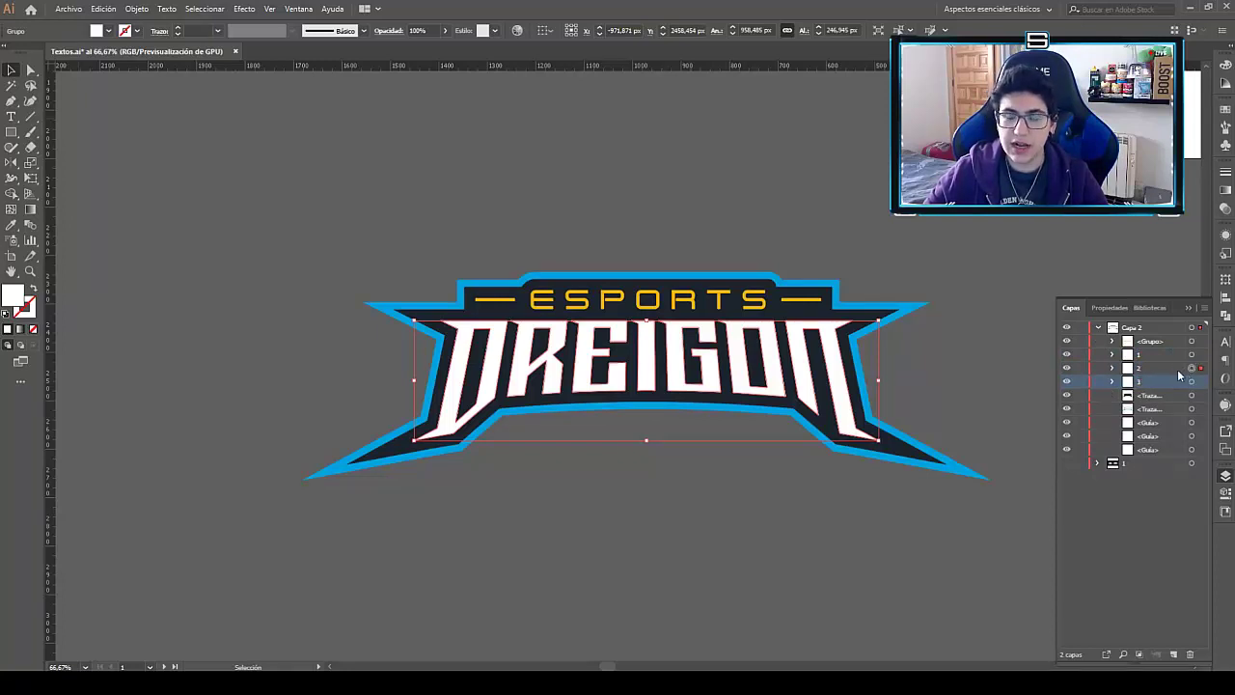
# Toggle group 1's visibility to compare the copies, leaving it visible.
pyautogui.click(1226, 114)
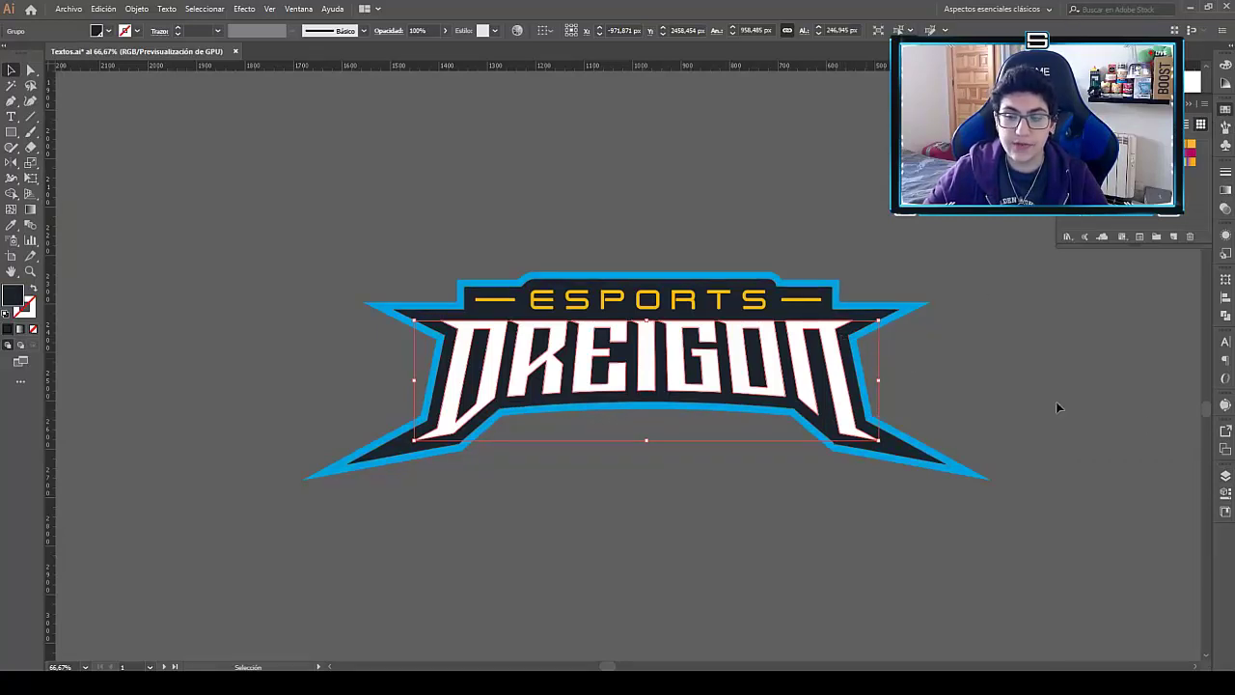
pyautogui.click(1225, 476)
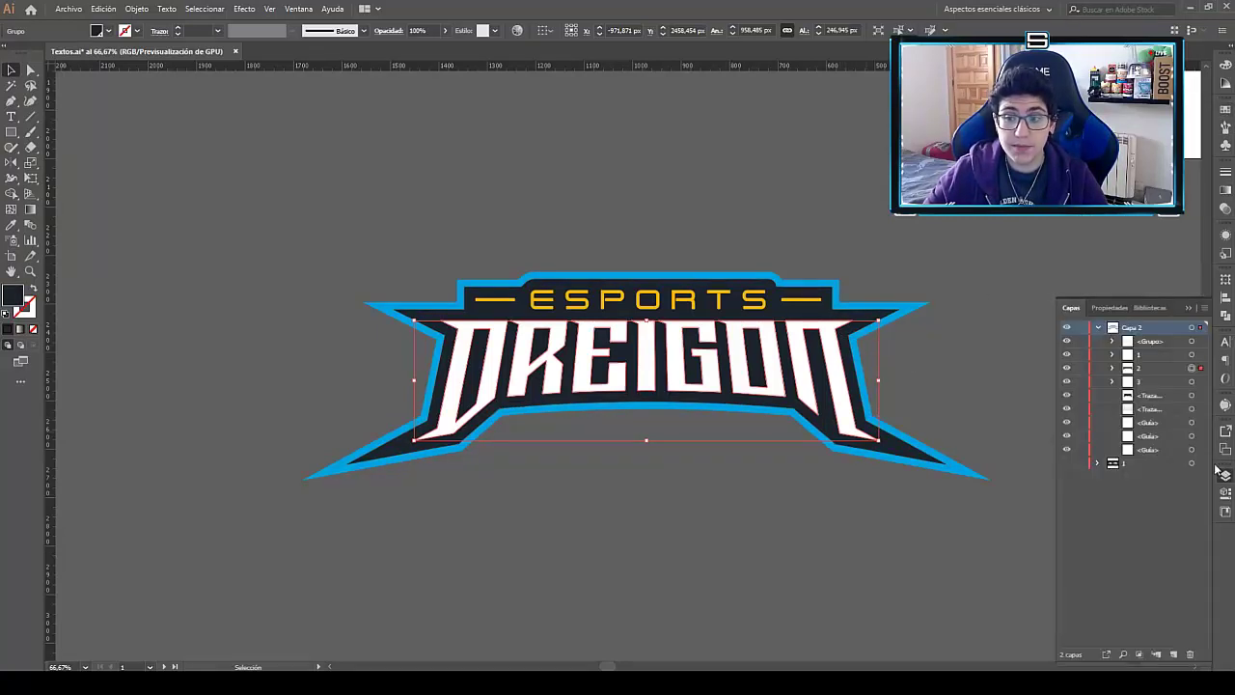
pyautogui.click(1067, 355)
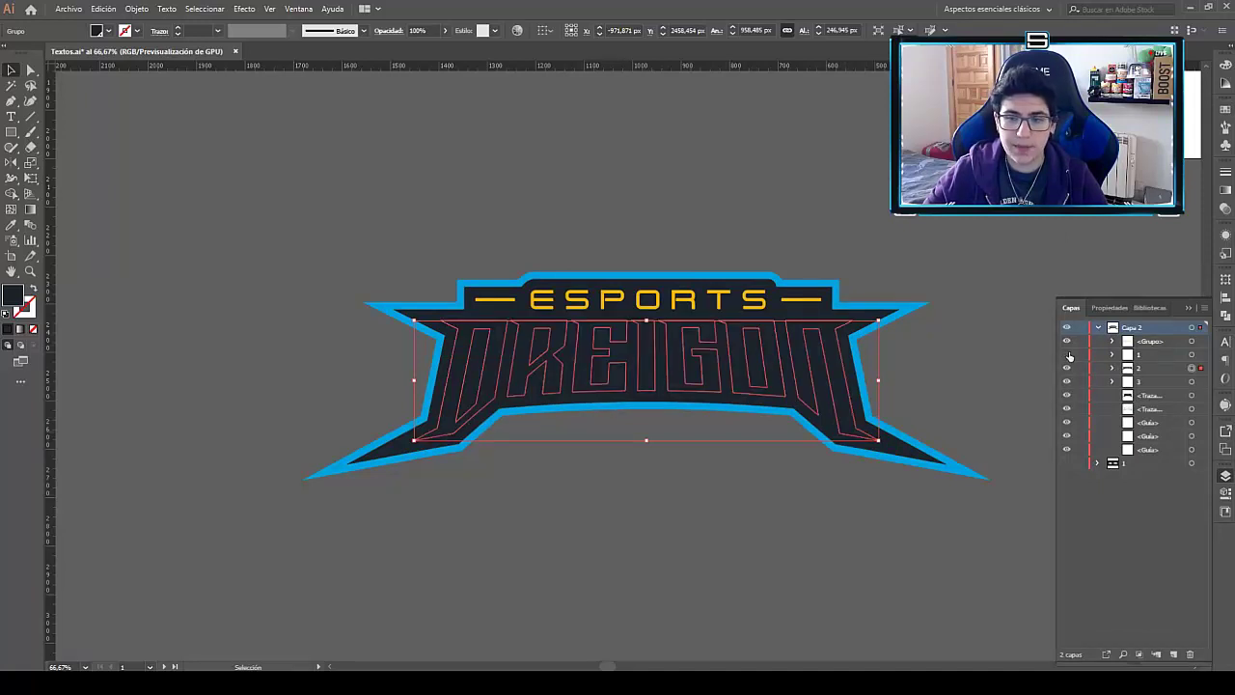
pyautogui.click(1067, 355)
pyautogui.click(791, 546)
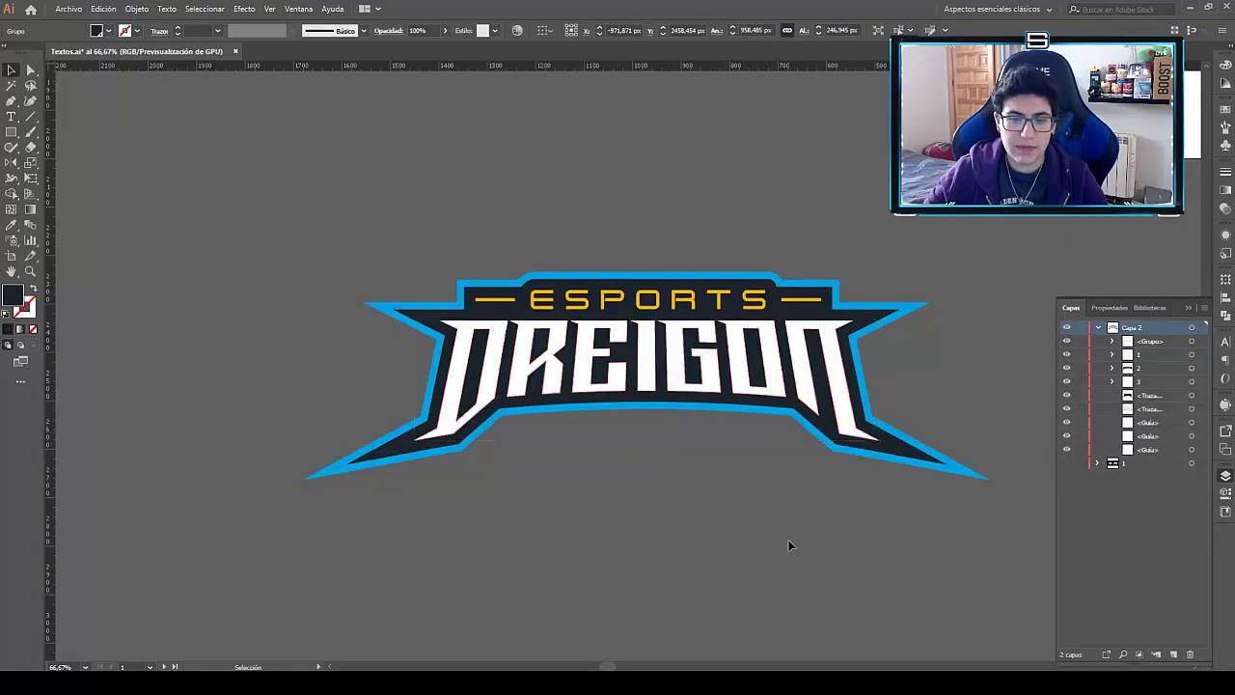
pyautogui.click(1067, 355)
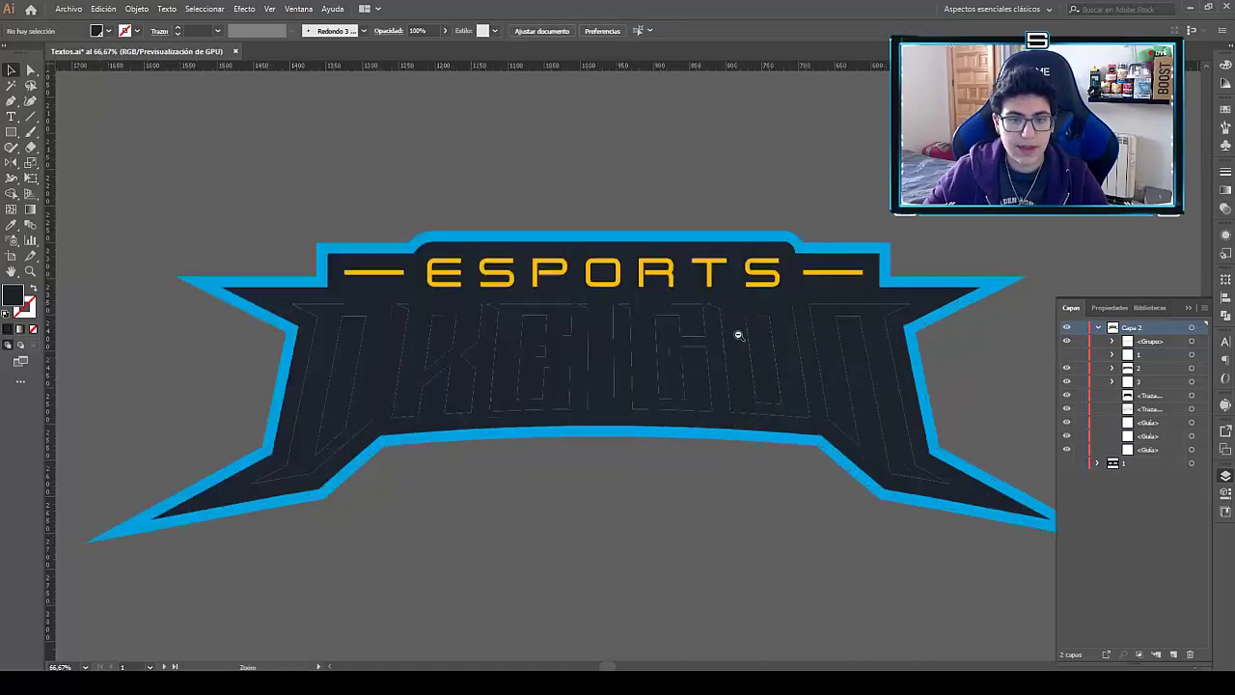
pyautogui.scroll(4, 736, 331)
pyautogui.scroll(-3, 730, 363)
pyautogui.moveTo(730, 363); pyautogui.dragTo(743, 349)
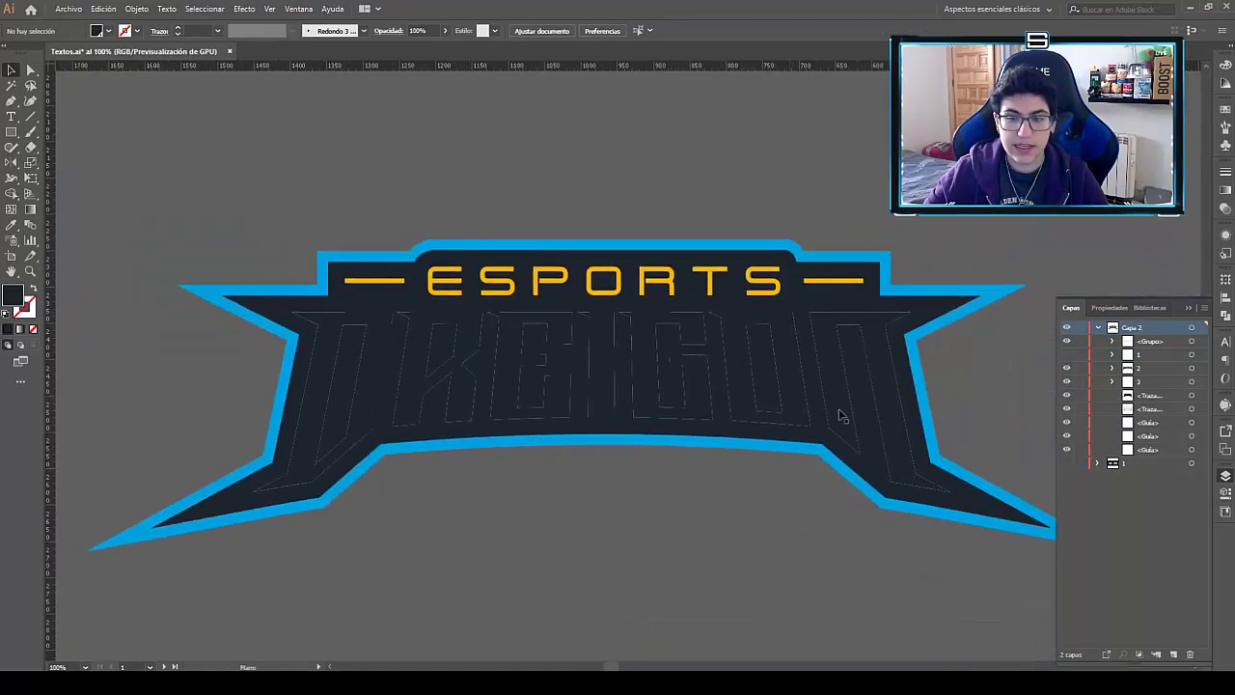
pyautogui.click(1067, 355)
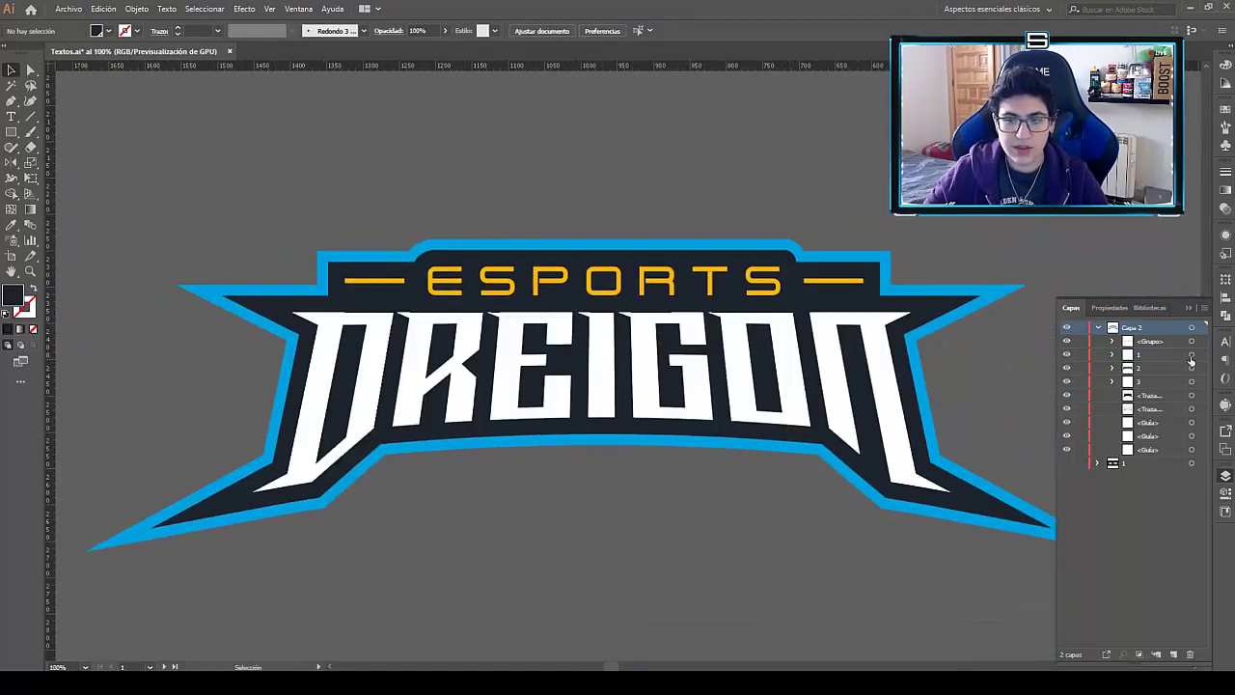
# Make group 1 white outlined letters with a 10 pt stroke aligned inside.
pyautogui.click(1191, 355)
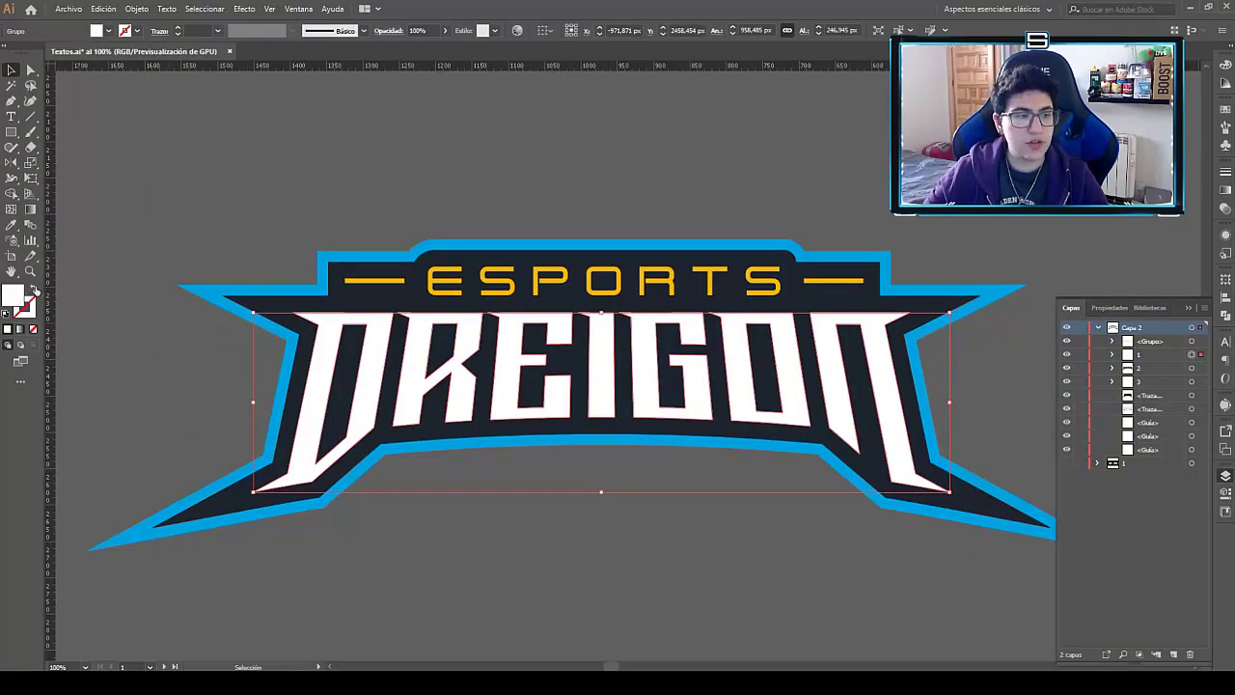
pyautogui.click(35, 289)
pyautogui.click(1225, 172)
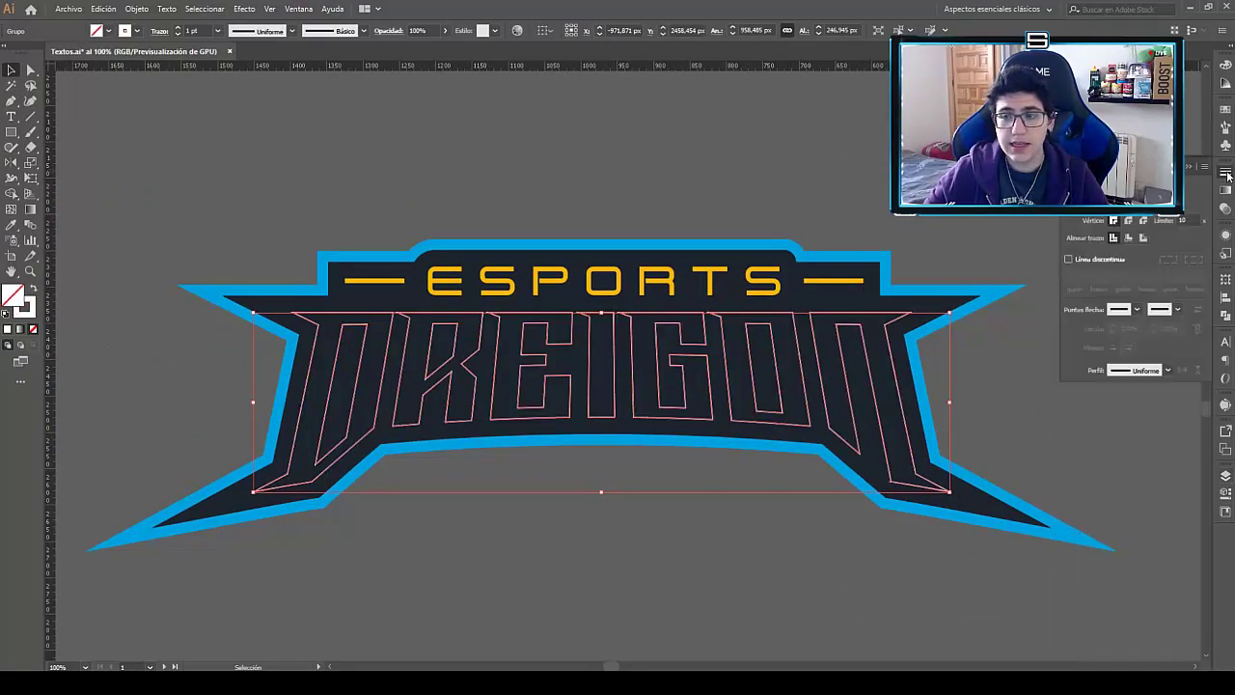
pyautogui.click(1128, 238)
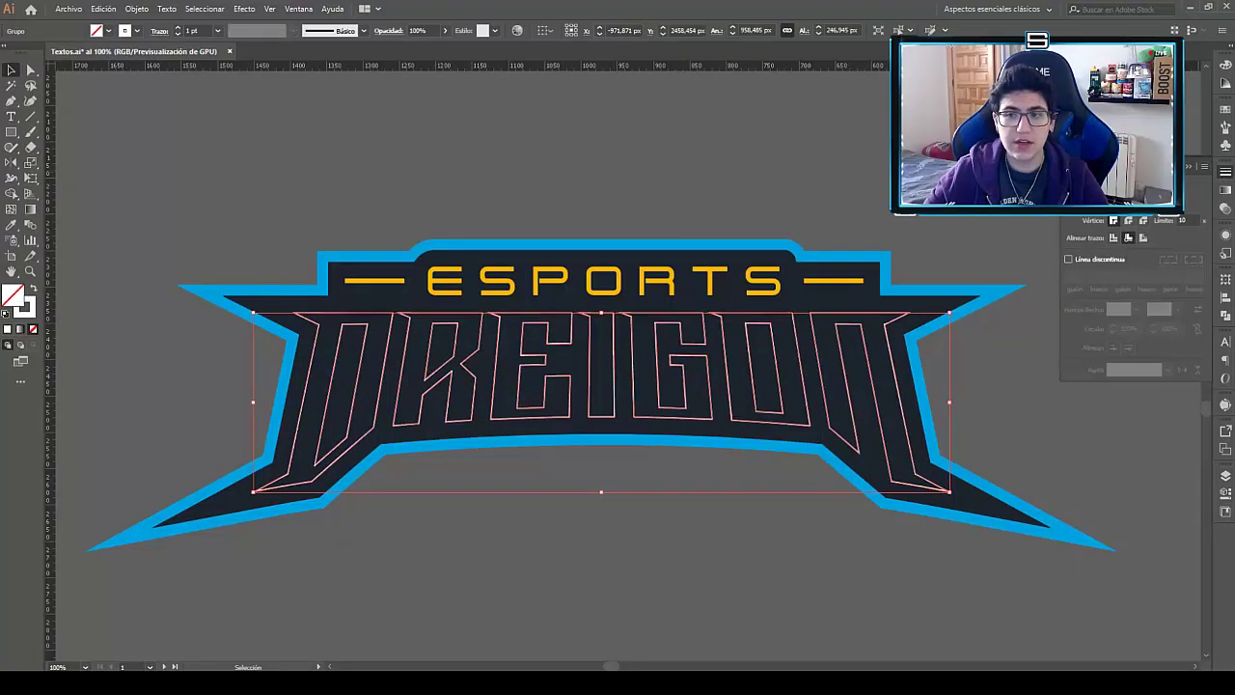
pyautogui.write('10')
pyautogui.press('Return')
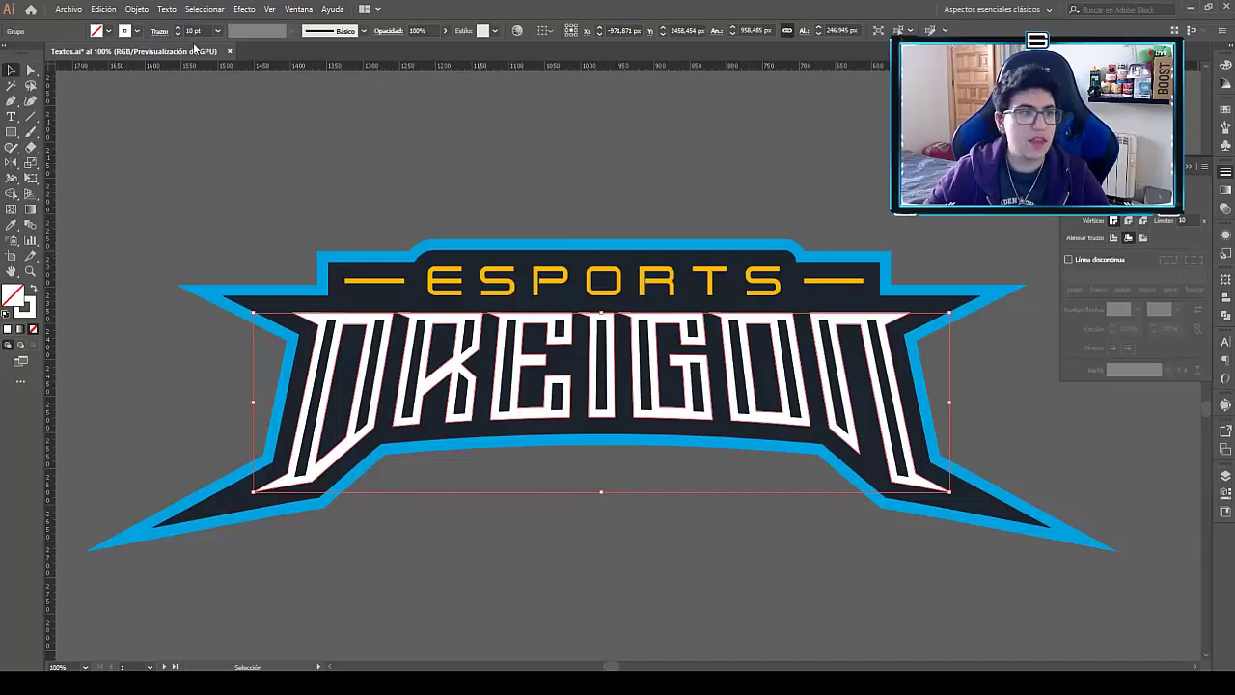
# Expand group 1's stroke appearance into shapes with Object > Expand Appearance.
pyautogui.click(137, 9)
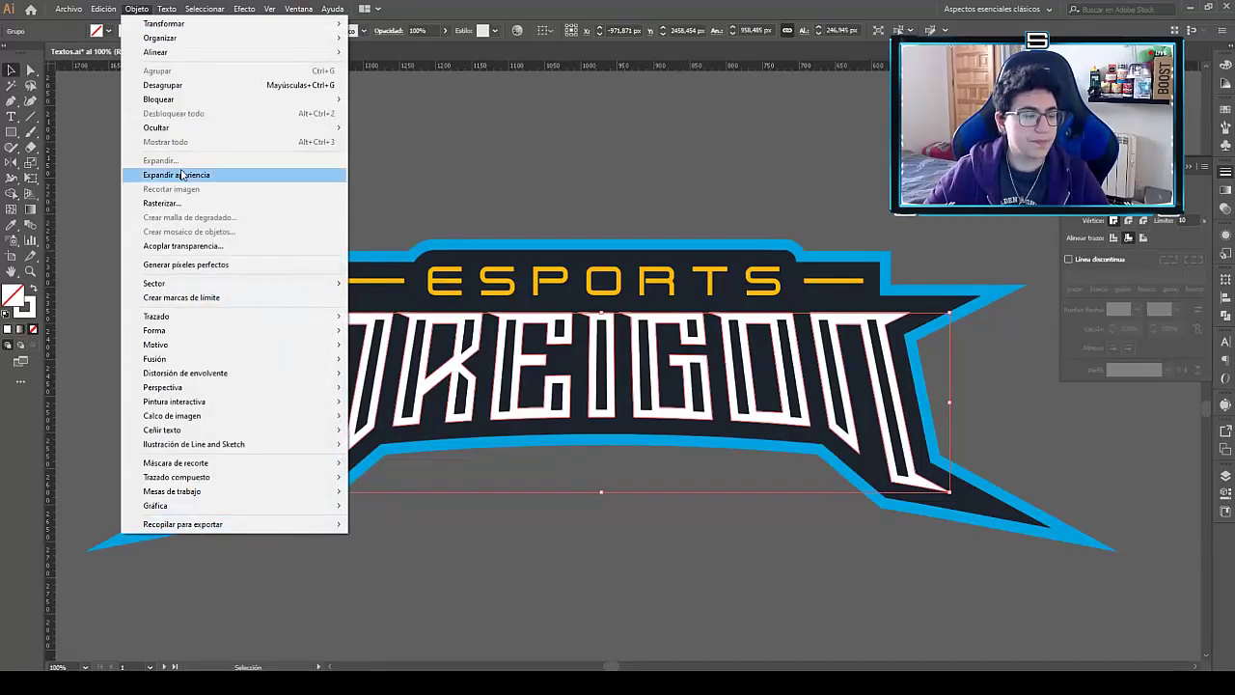
pyautogui.click(177, 174)
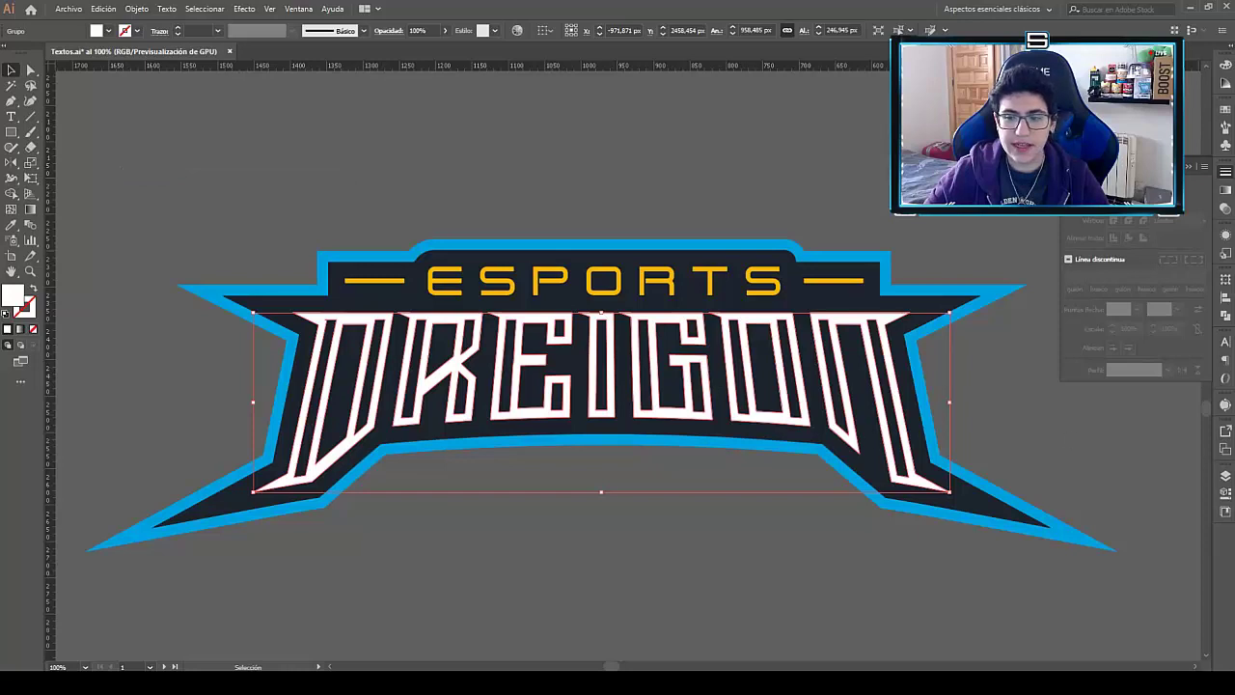
pyautogui.click(1225, 475)
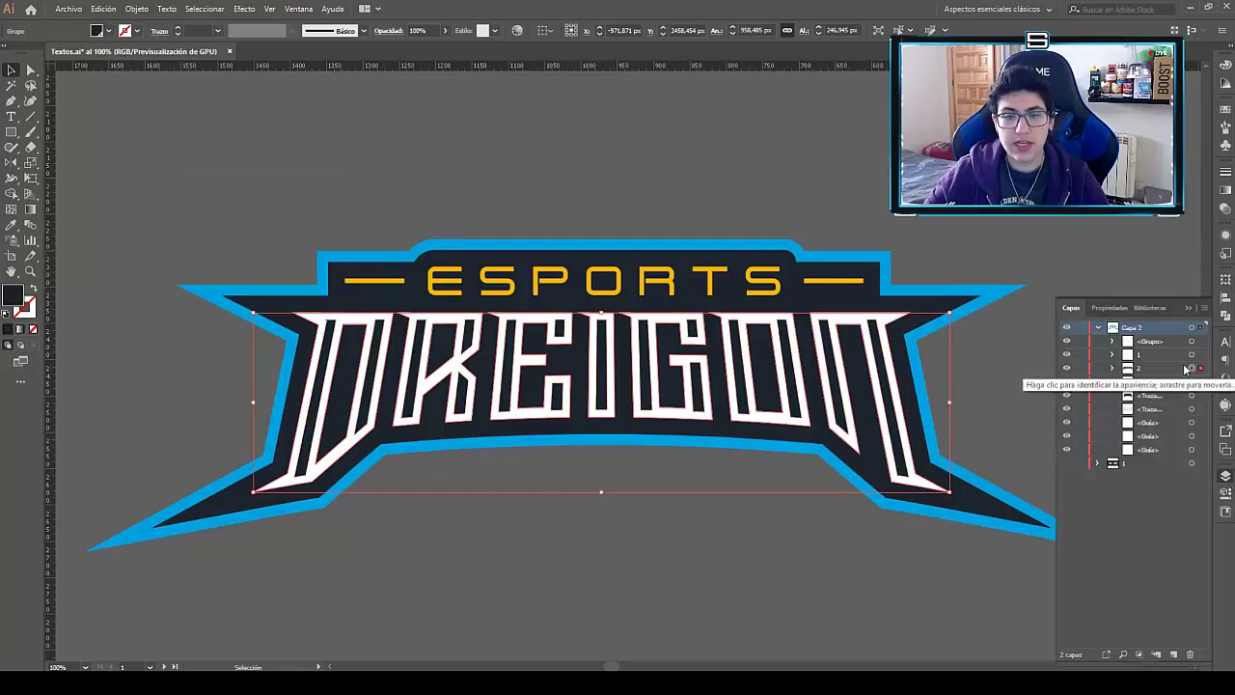
# Fill the DREIGON letters with a vertical white-to-black gradient at -90°.
pyautogui.click(832, 365)
pyautogui.moveTo(832, 364); pyautogui.dragTo(761, 311)
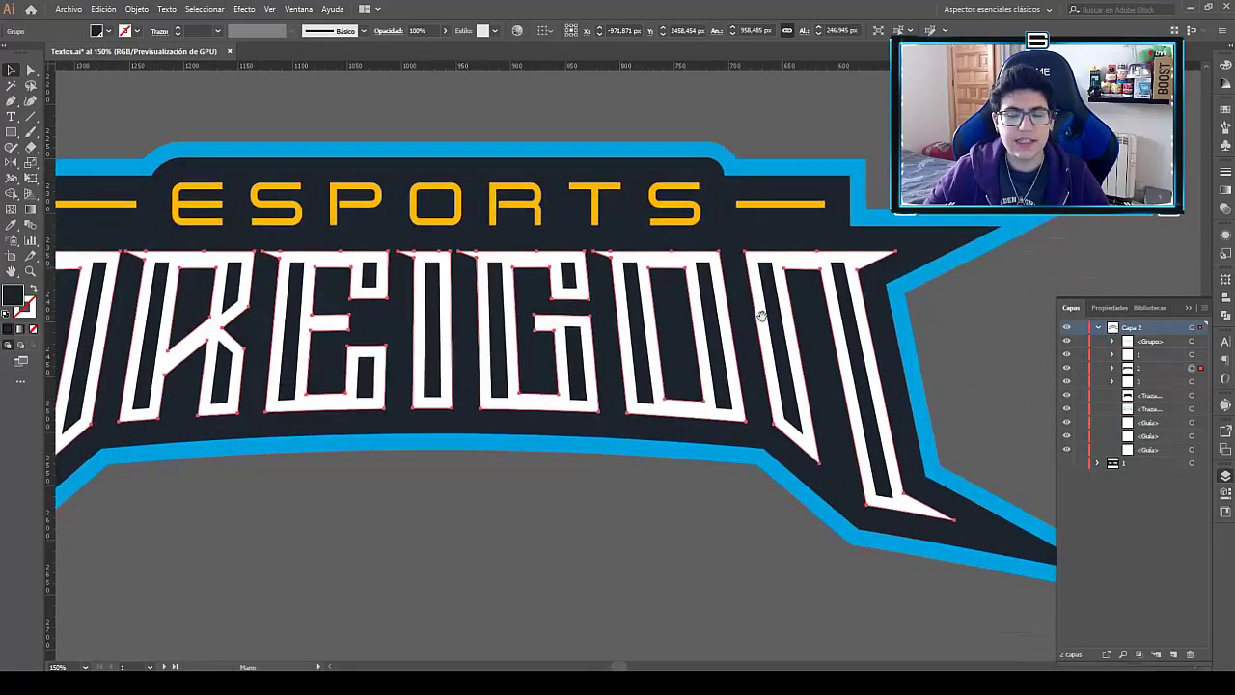
pyautogui.keyDown('alt'); pyautogui.click(763, 304); pyautogui.keyUp('alt')
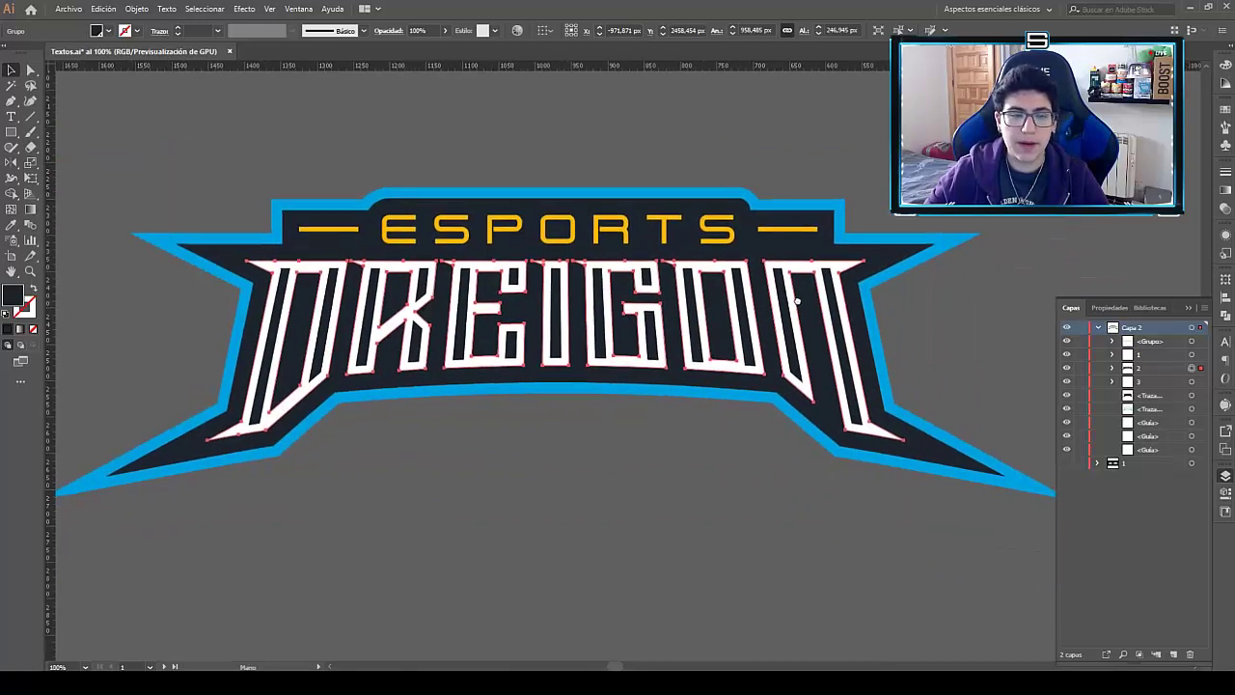
pyautogui.click(806, 302)
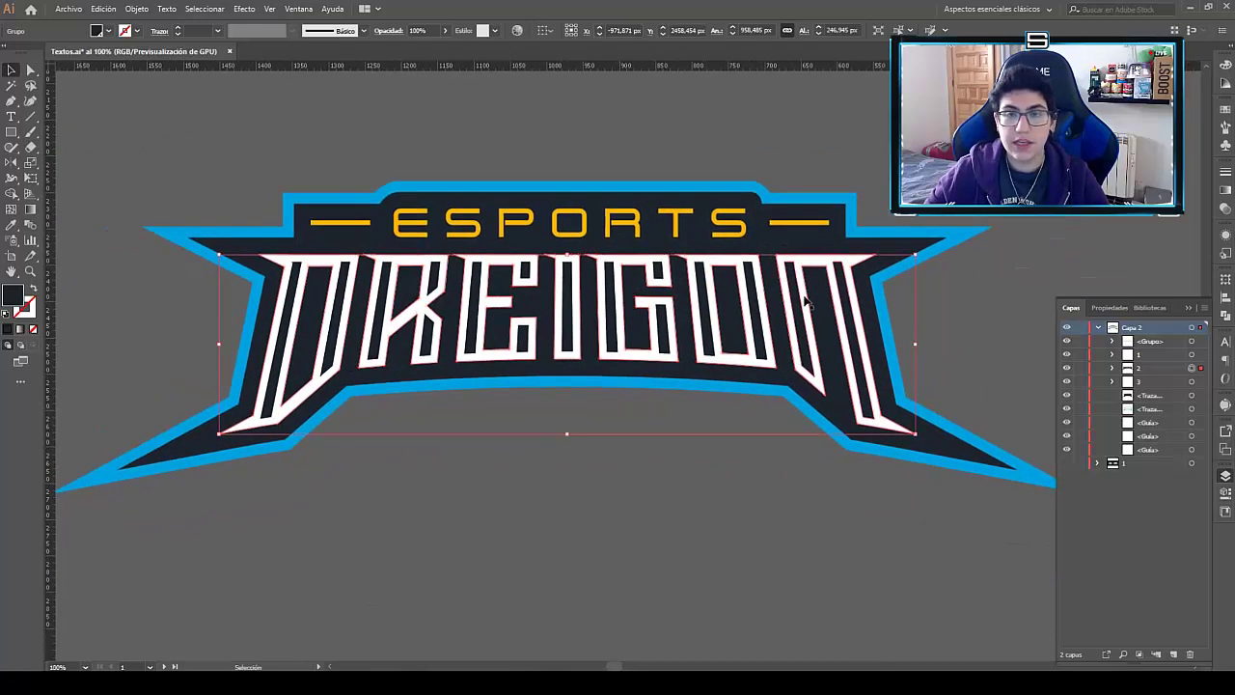
pyautogui.click(1226, 192)
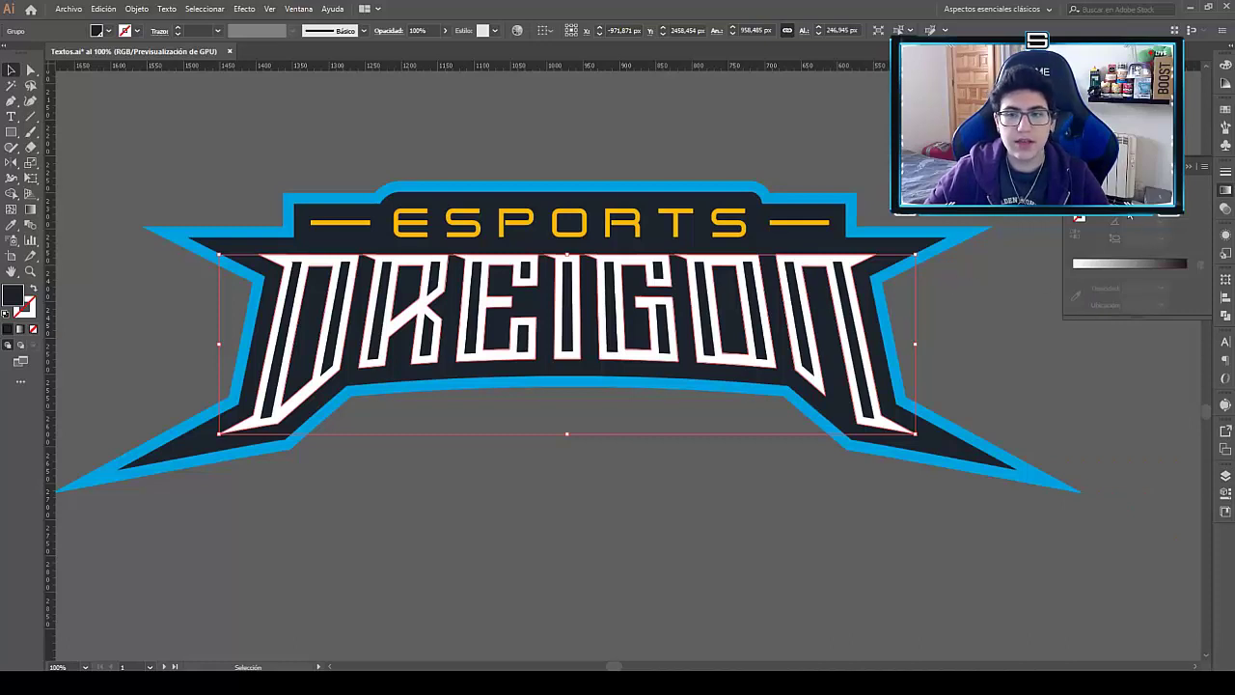
pyautogui.click(1078, 218)
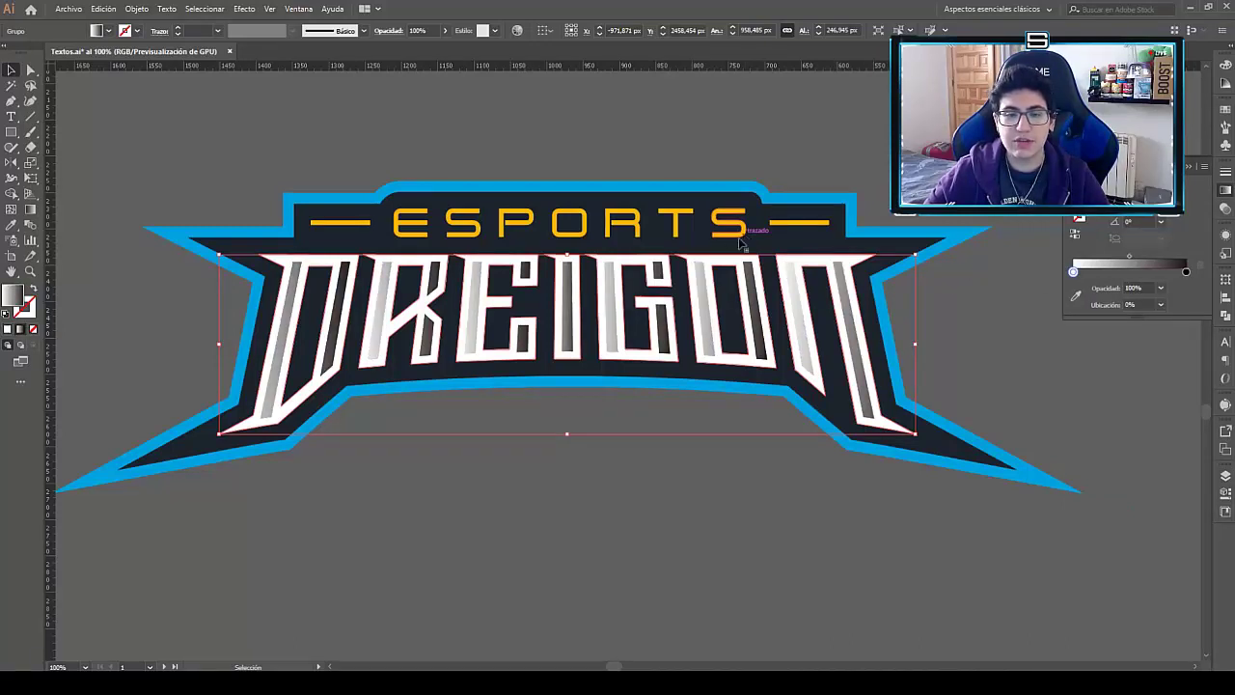
pyautogui.click(1157, 223)
pyautogui.click(1176, 412)
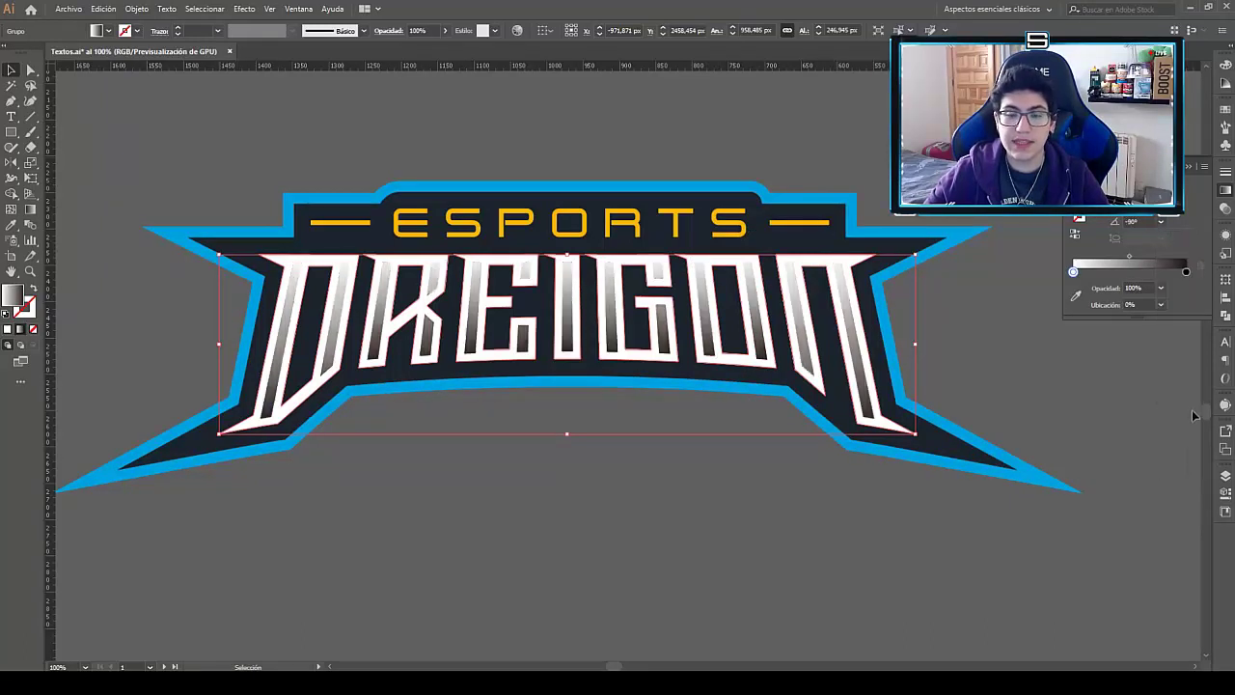
# Move the gradient stops to about 29% and 92%.
pyautogui.click(1074, 273)
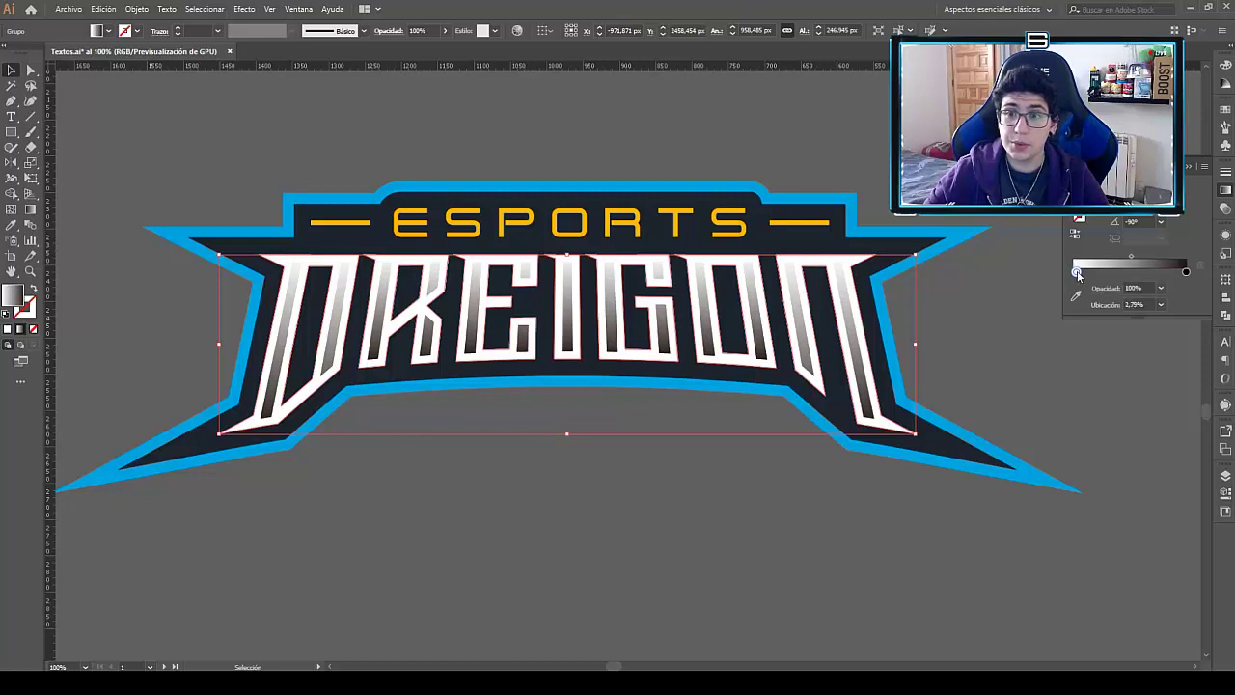
pyautogui.moveTo(1074, 273); pyautogui.dragTo(1101, 273)
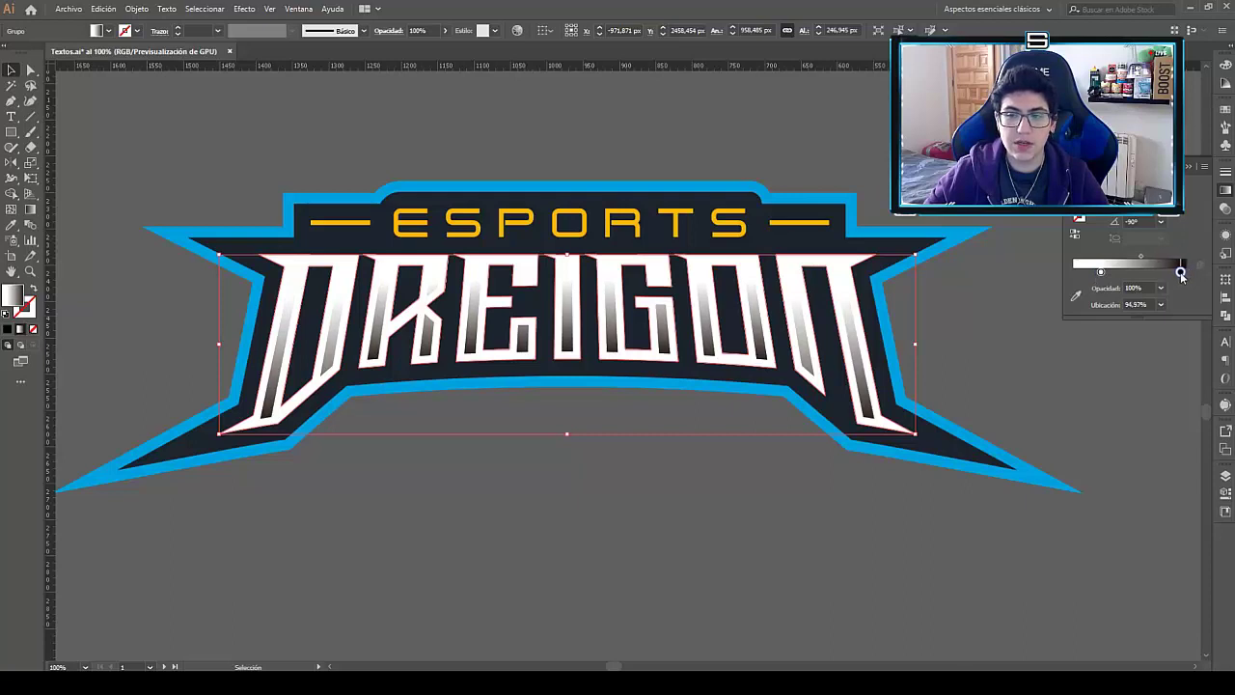
pyautogui.moveTo(1187, 273); pyautogui.dragTo(1105, 273)
pyautogui.click(1101, 273)
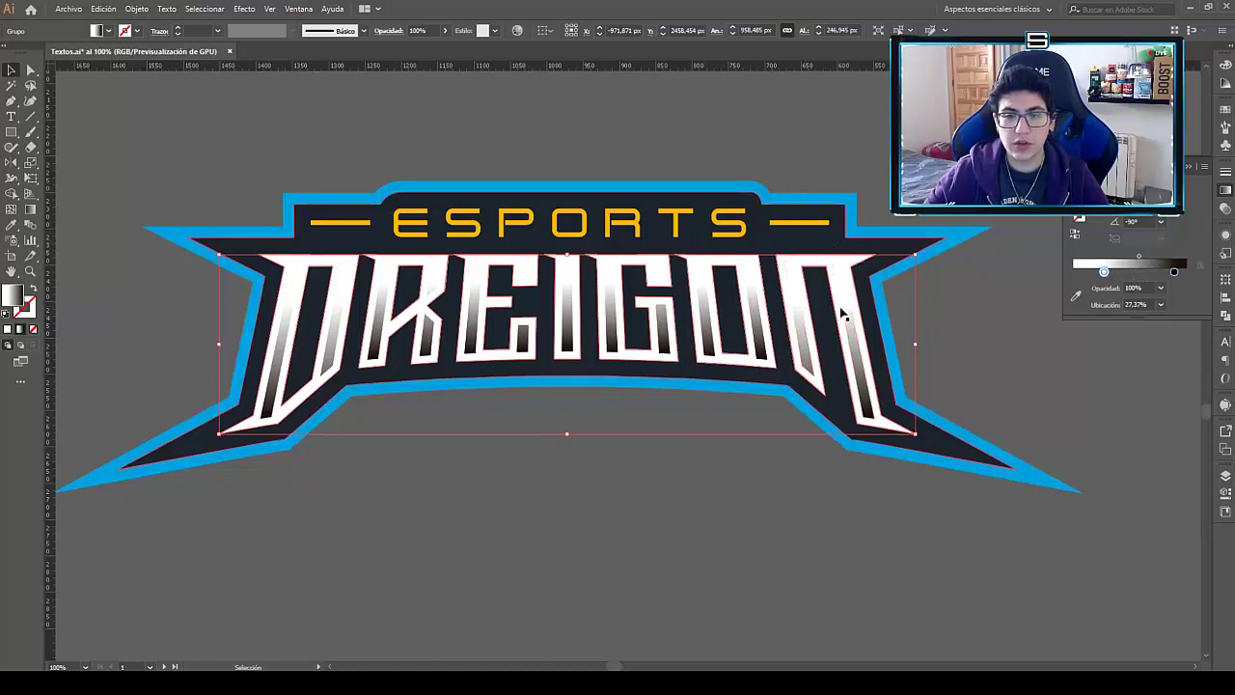
pyautogui.moveTo(1104, 273); pyautogui.dragTo(1108, 273)
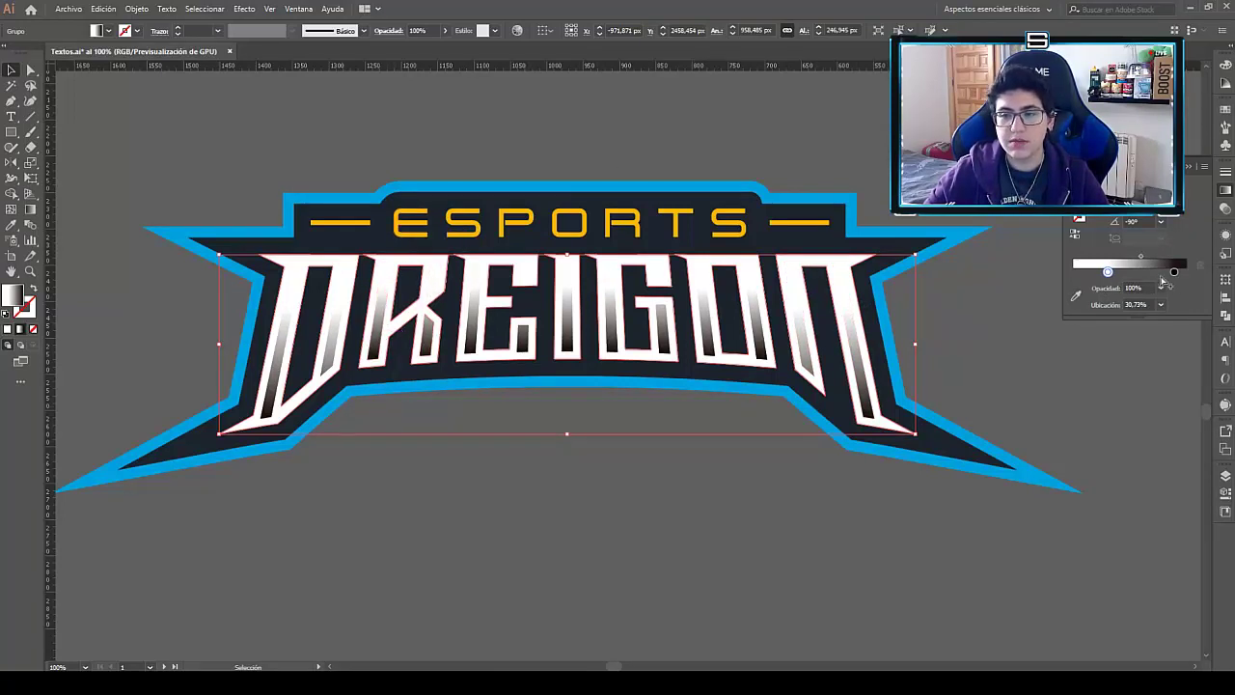
# Set both DREIGON gradient stops to black.
pyautogui.doubleClick(1107, 274)
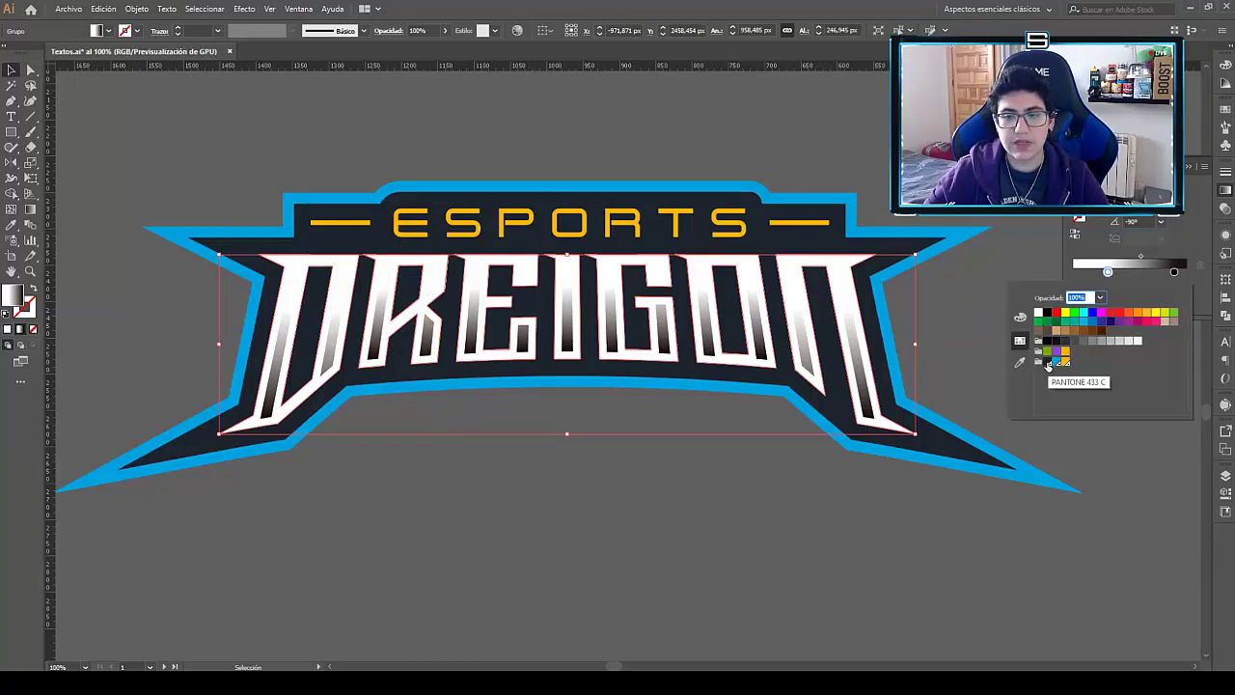
pyautogui.click(1048, 364)
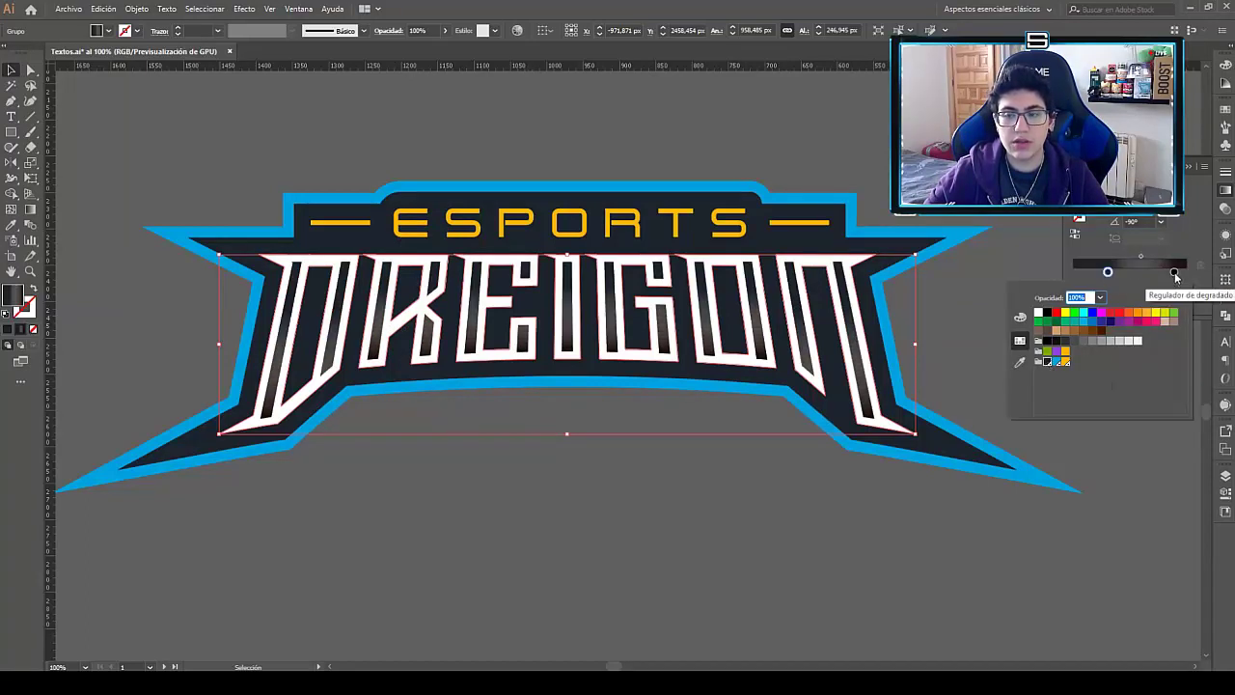
pyautogui.doubleClick(1174, 272)
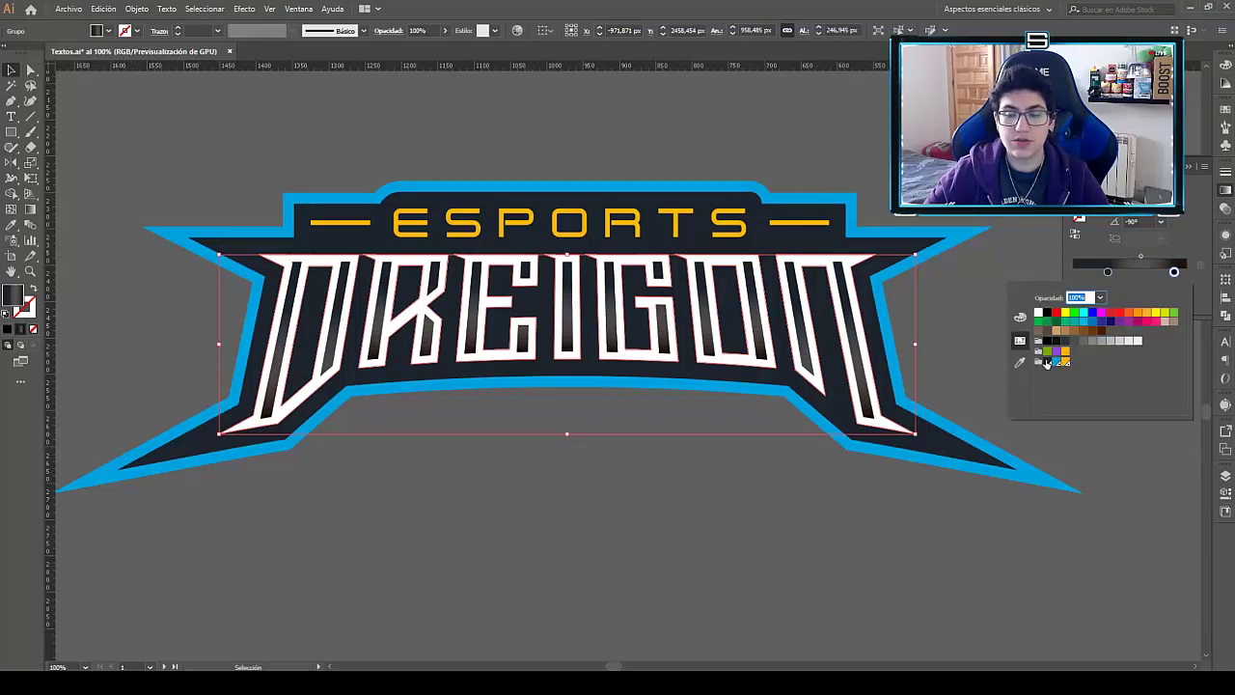
pyautogui.click(1047, 363)
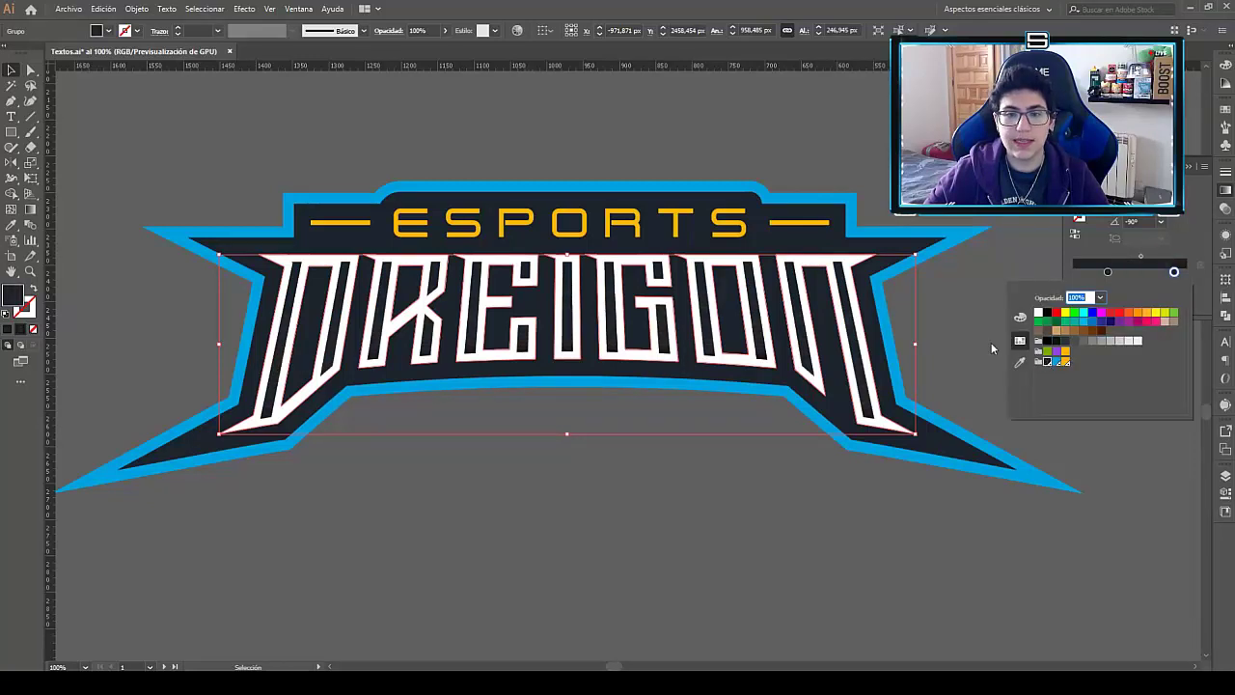
pyautogui.click(1174, 272)
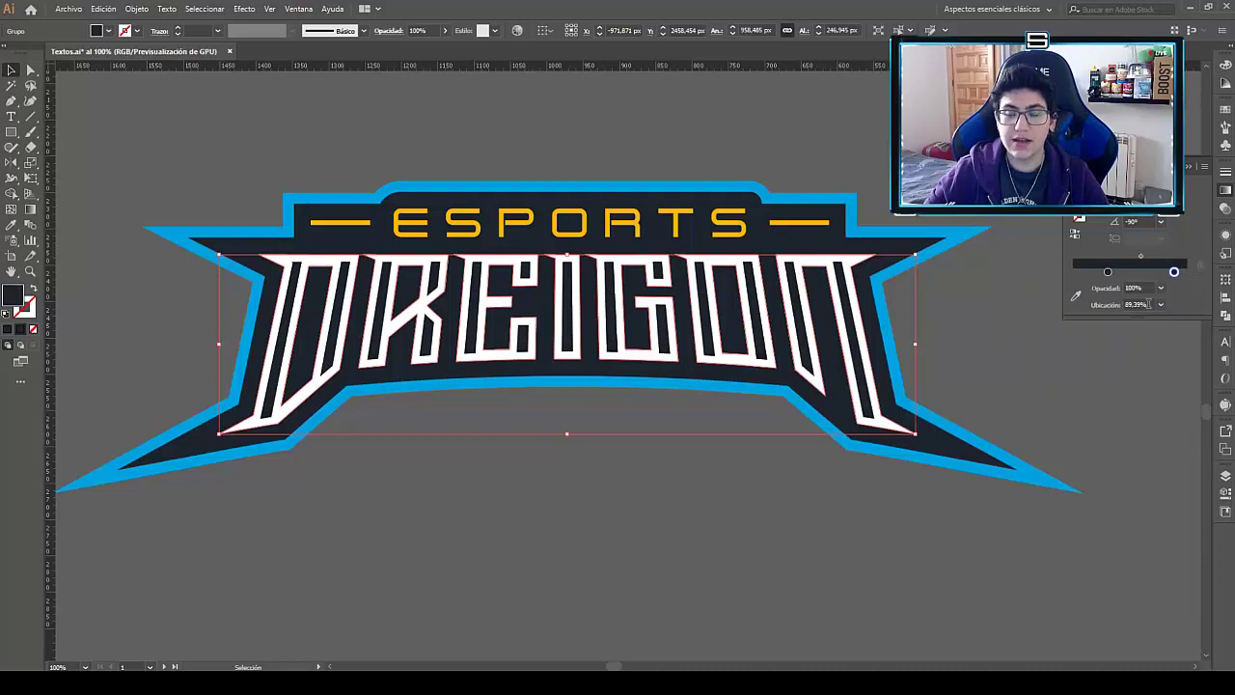
# Set the left gradient stop's opacity to 0%.
pyautogui.click(1108, 272)
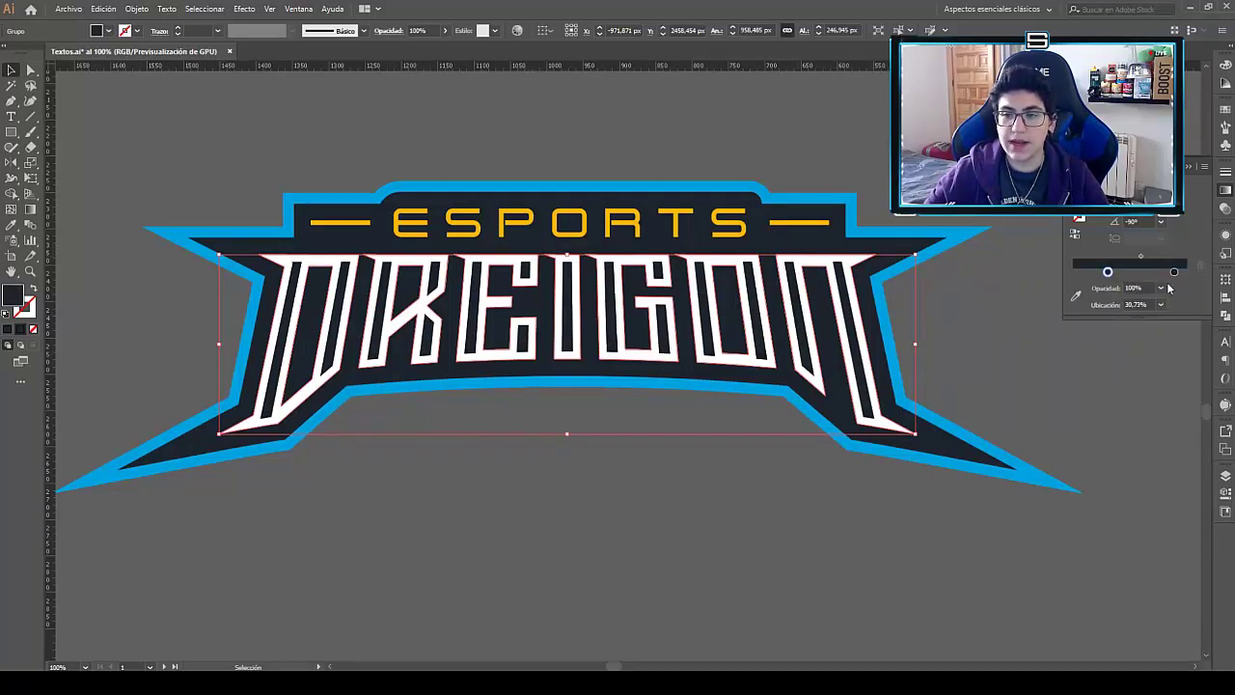
pyautogui.click(1161, 287)
pyautogui.click(1175, 303)
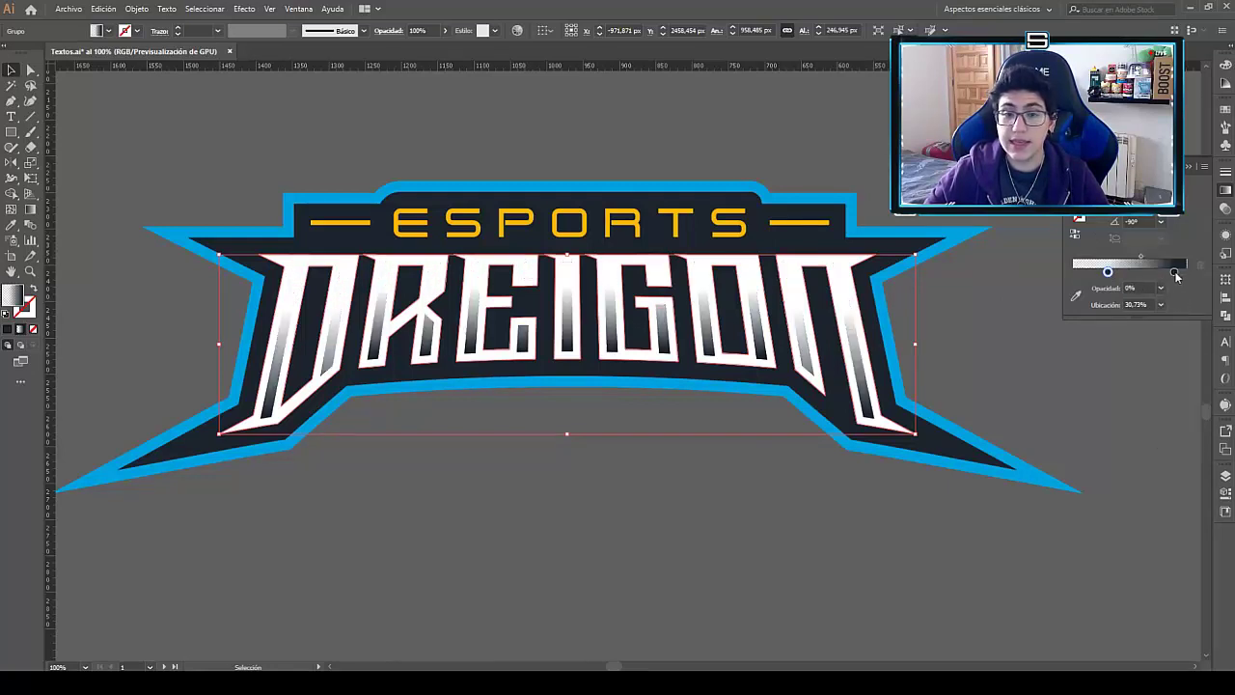
# Lower the right gradient stop's opacity to 20%.
pyautogui.click(1175, 273)
pyautogui.doubleClick(1174, 273)
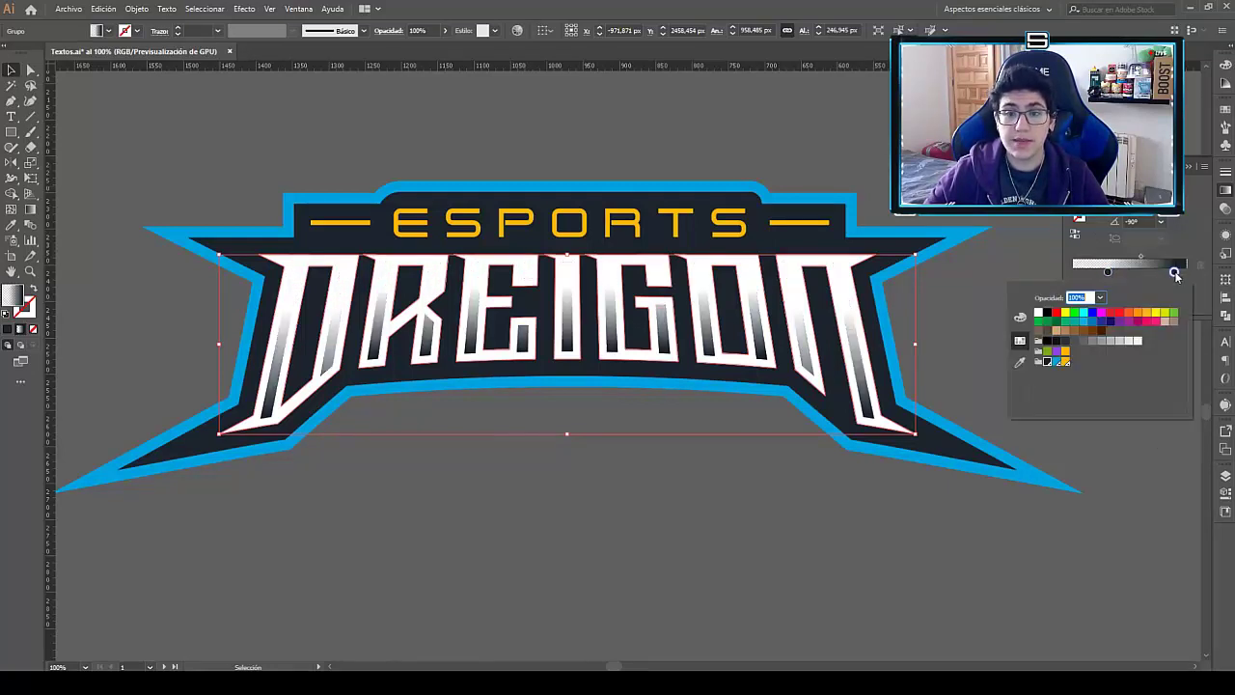
pyautogui.click(1188, 281)
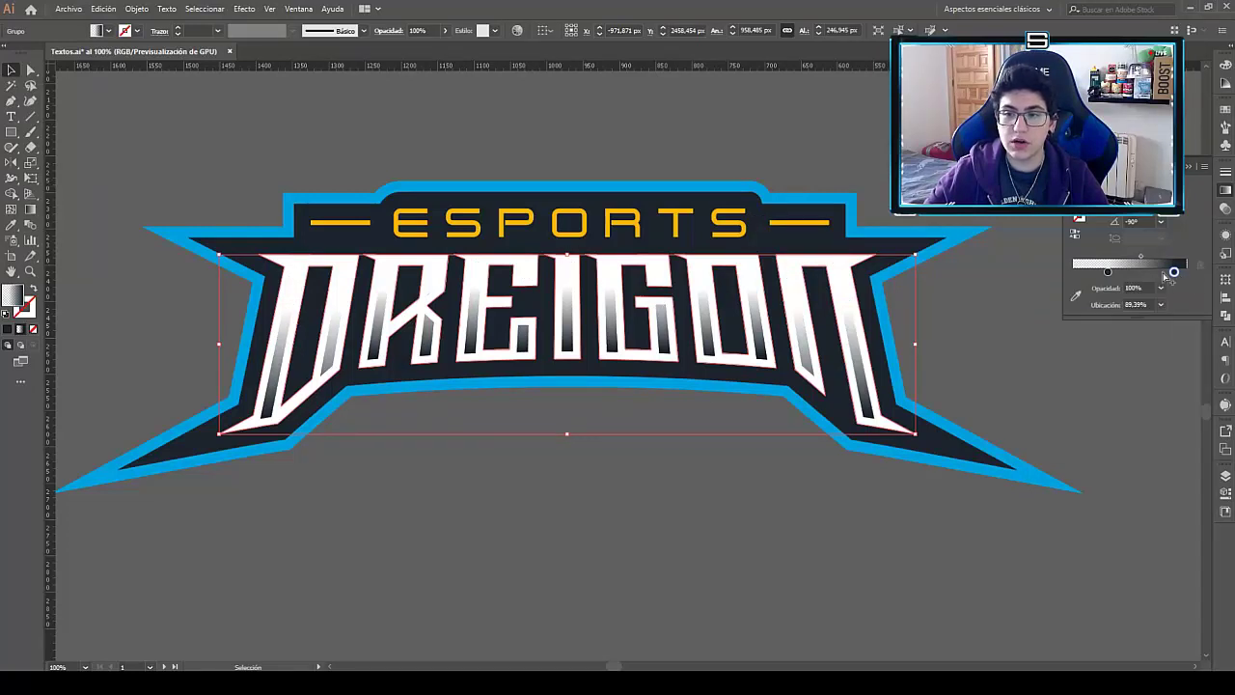
pyautogui.click(1164, 289)
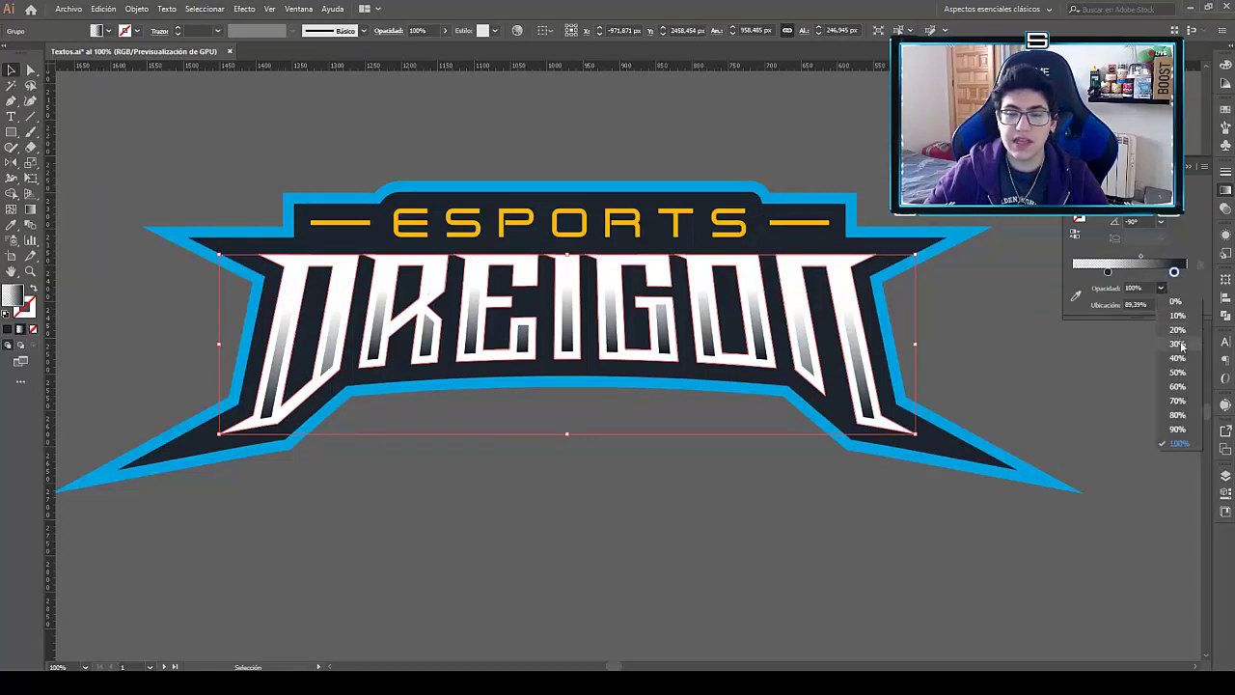
pyautogui.click(1178, 344)
pyautogui.click(1161, 288)
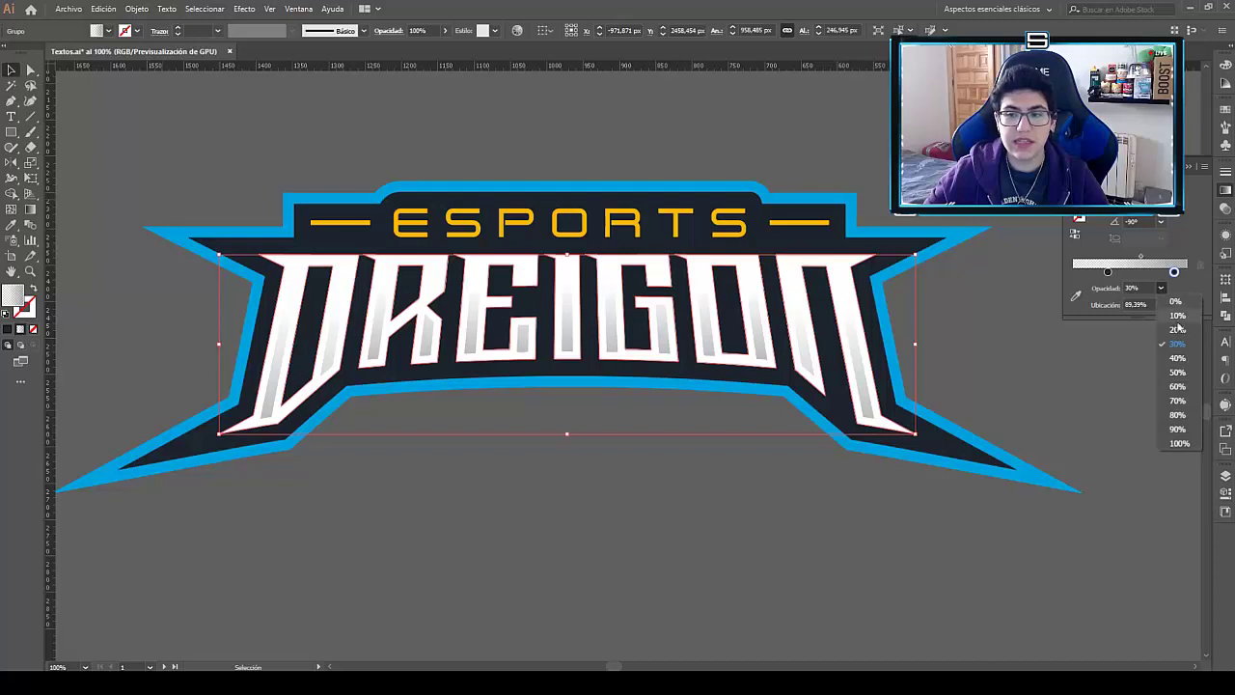
pyautogui.click(1178, 331)
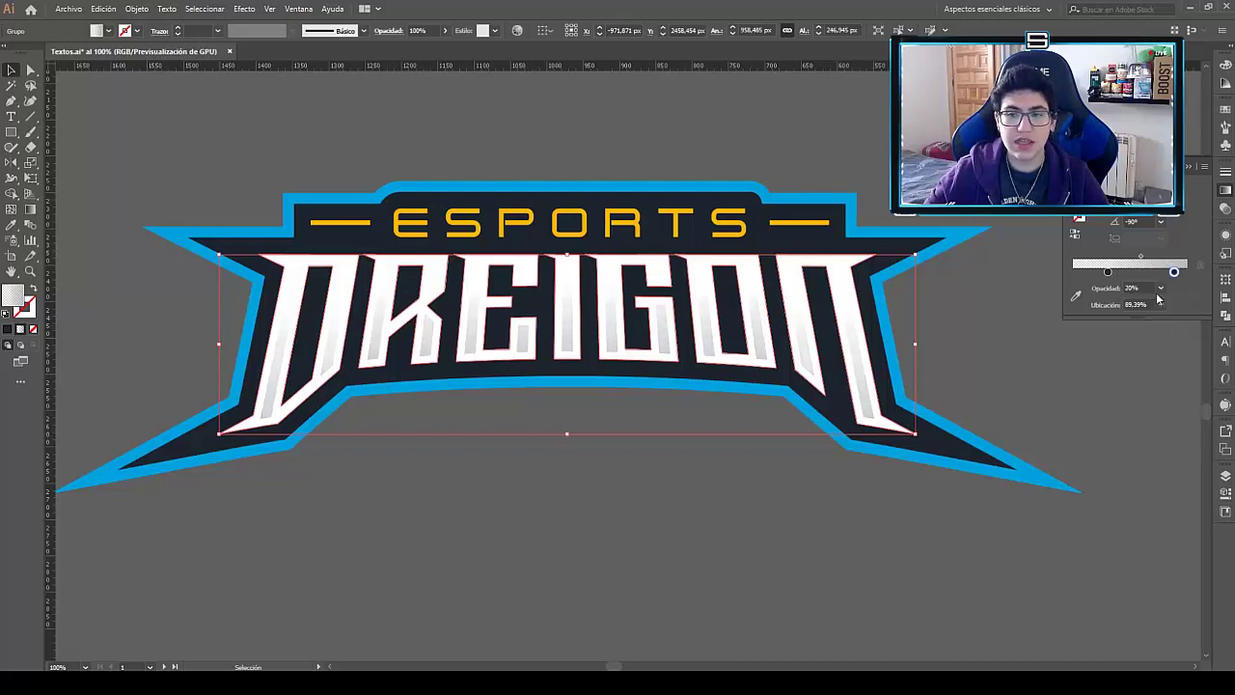
pyautogui.hotkey('ctrl', 'shift', 'a')
pyautogui.scroll(-2, 849, 391)
pyautogui.scroll(-1, 846, 393)
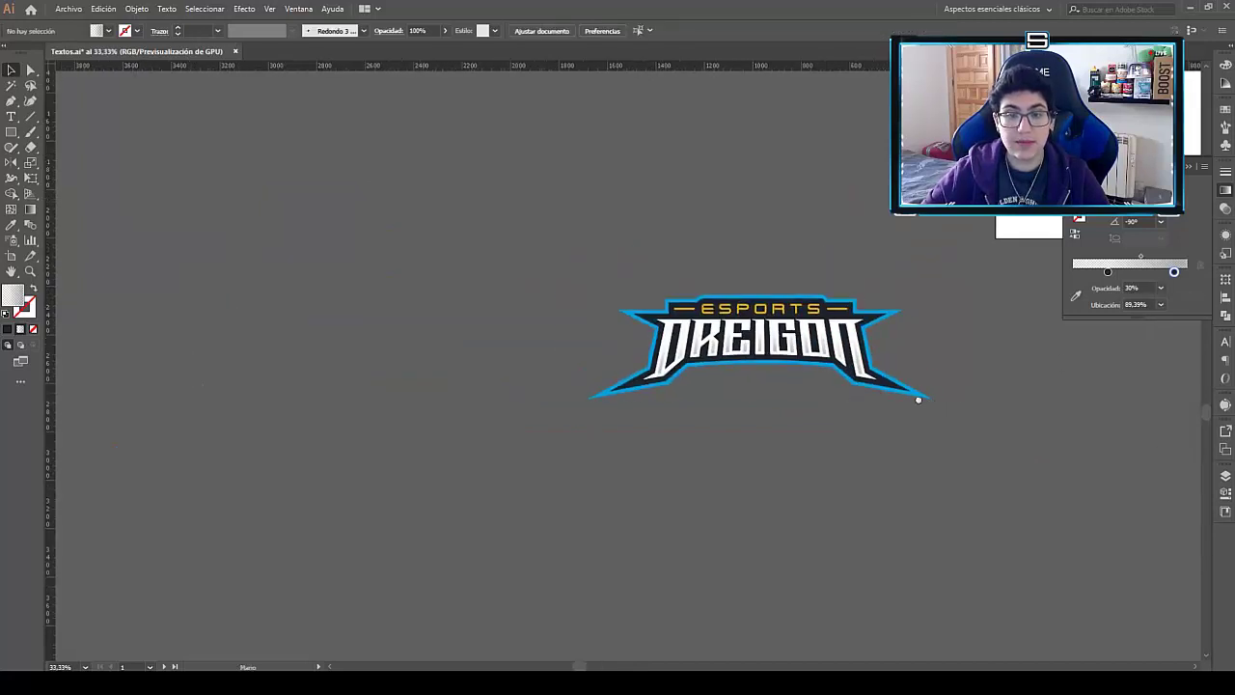
pyautogui.scroll(-1, 946, 415)
pyautogui.hscroll(2, 973, 429)
pyautogui.hotkey('ctrl', 'a')
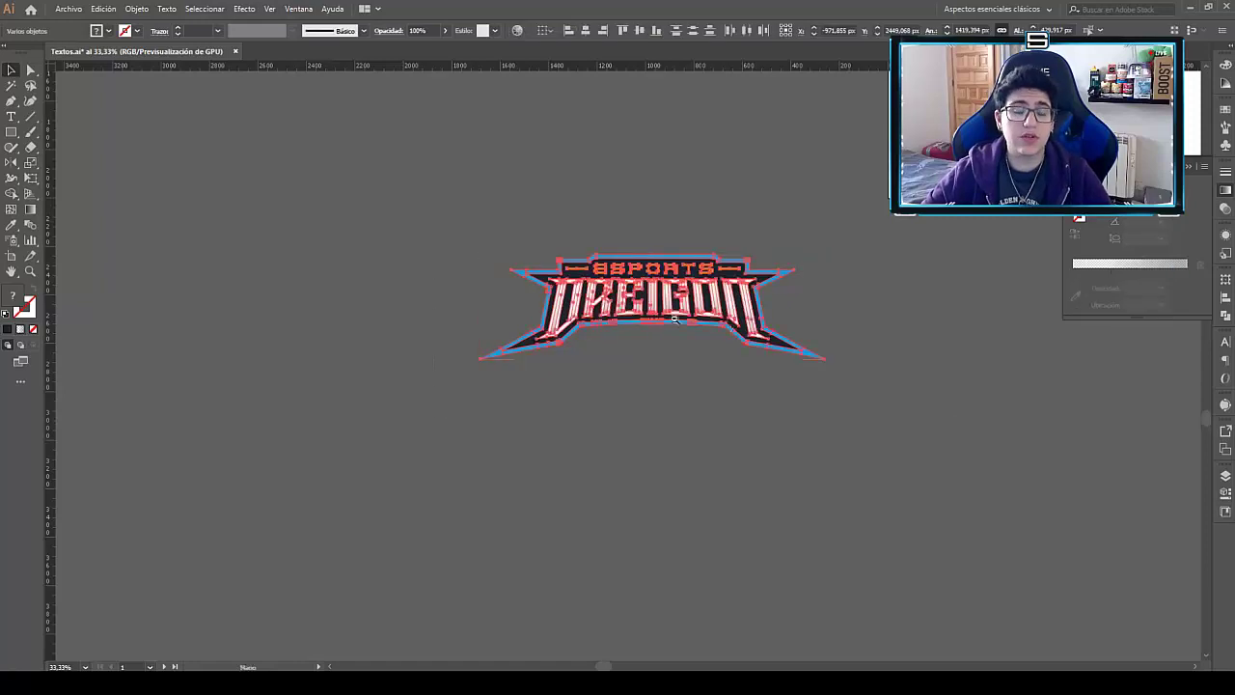
pyautogui.scroll(2, 607, 290)
pyautogui.moveTo(831, 454); pyautogui.dragTo(816, 451)
pyautogui.hotkey('ctrl', 'shift', 'a')
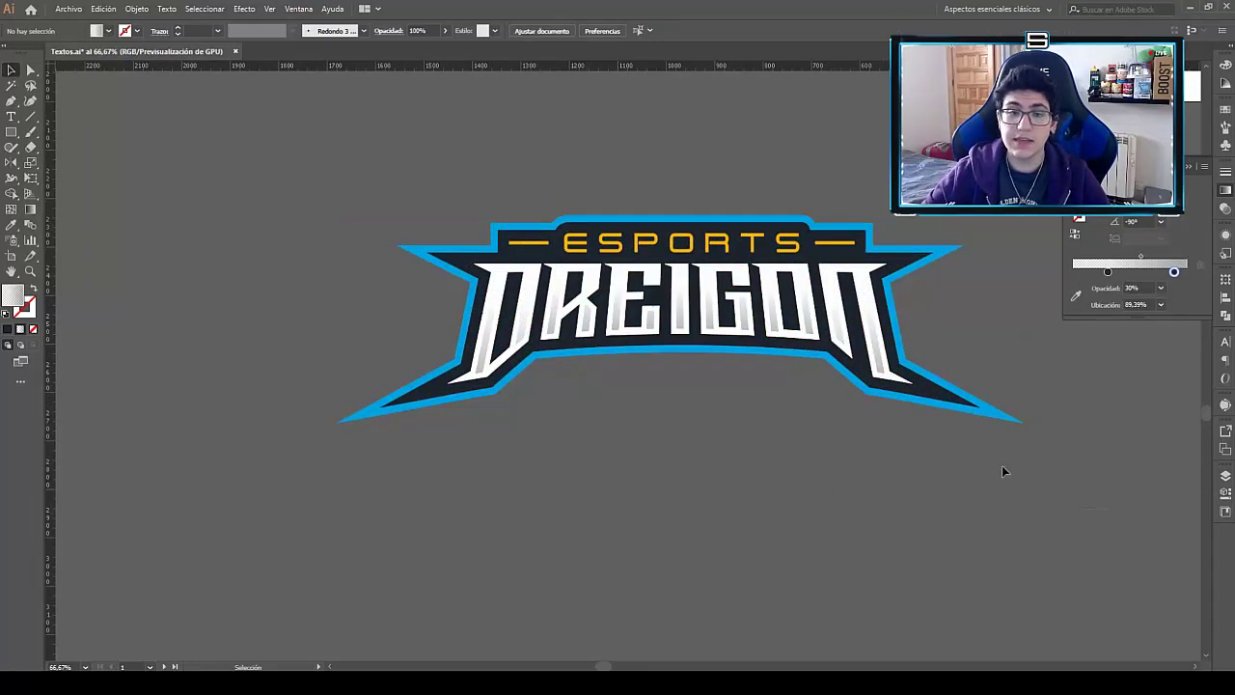
pyautogui.hotkey('ctrl', 'a')
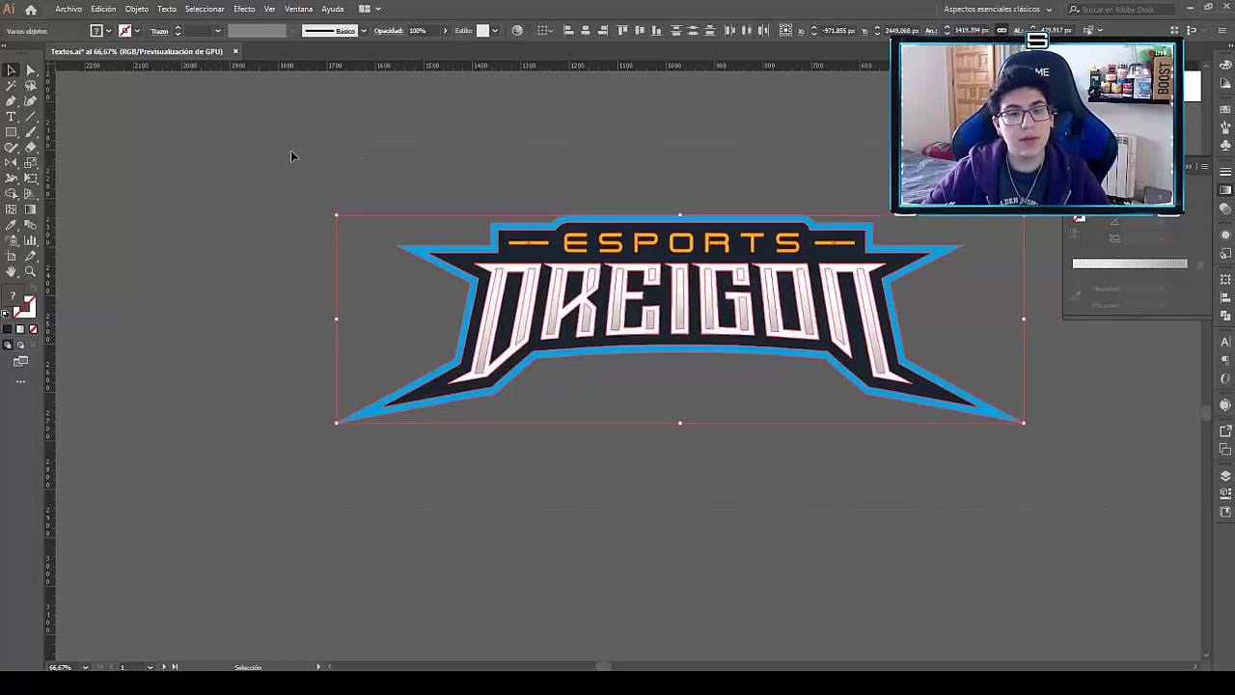
pyautogui.hotkey('ctrl', 'shift', 'a')
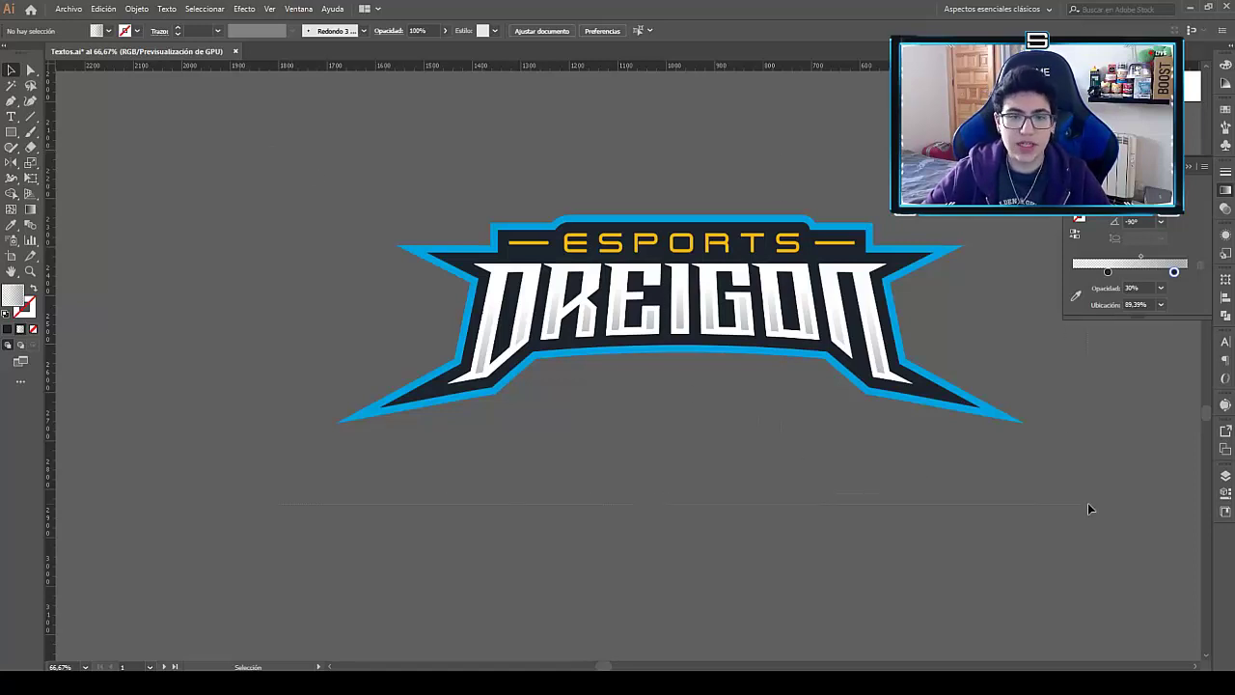
pyautogui.hotkey('ctrl', 'a')
pyautogui.scroll(-3, 937, 428)
pyautogui.moveTo(937, 427); pyautogui.dragTo(509, 526)
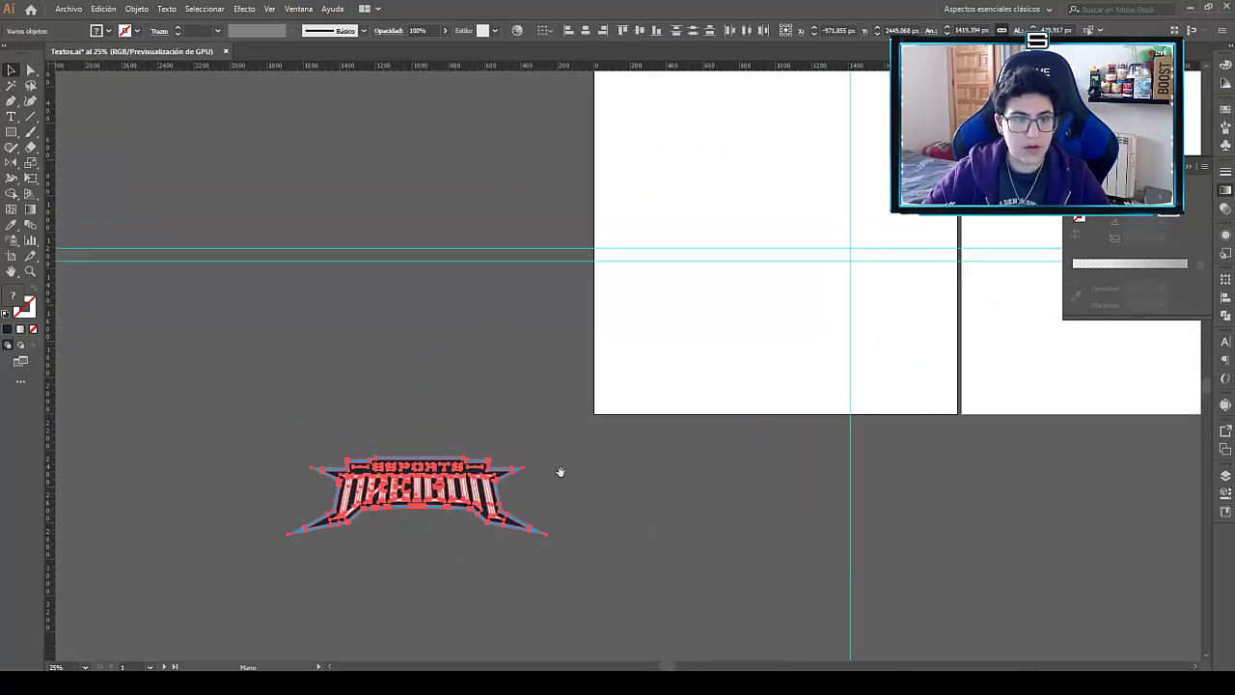
# Stretch the dark navy rectangle across the second artboard and close the Layers panel.
pyautogui.scroll(-1, 559, 472)
pyautogui.moveTo(582, 414); pyautogui.dragTo(541, 415)
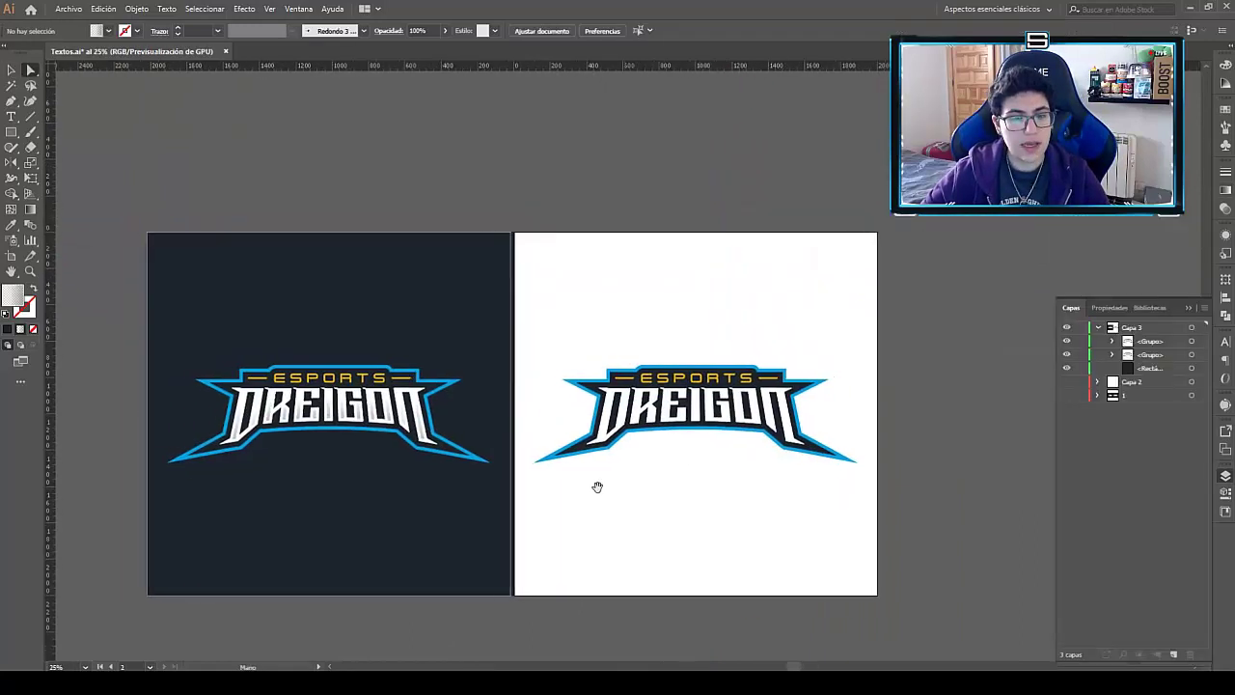
pyautogui.click(395, 515)
pyautogui.click(9, 70)
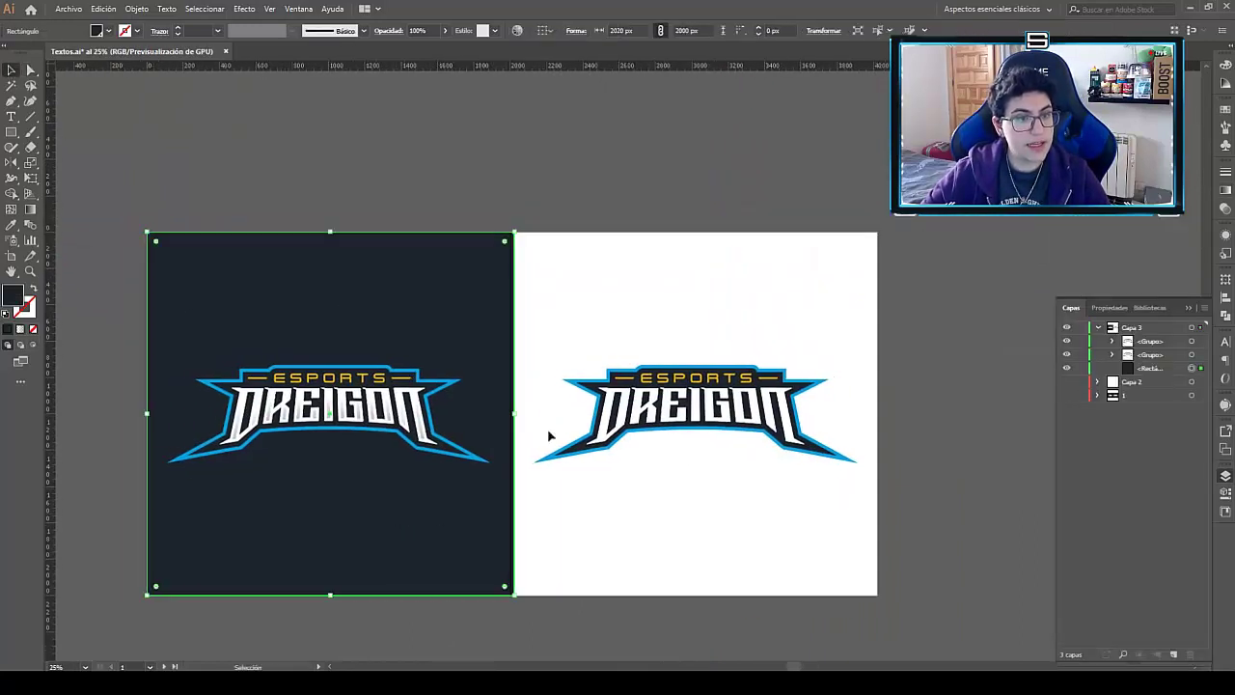
pyautogui.moveTo(513, 415); pyautogui.dragTo(878, 451)
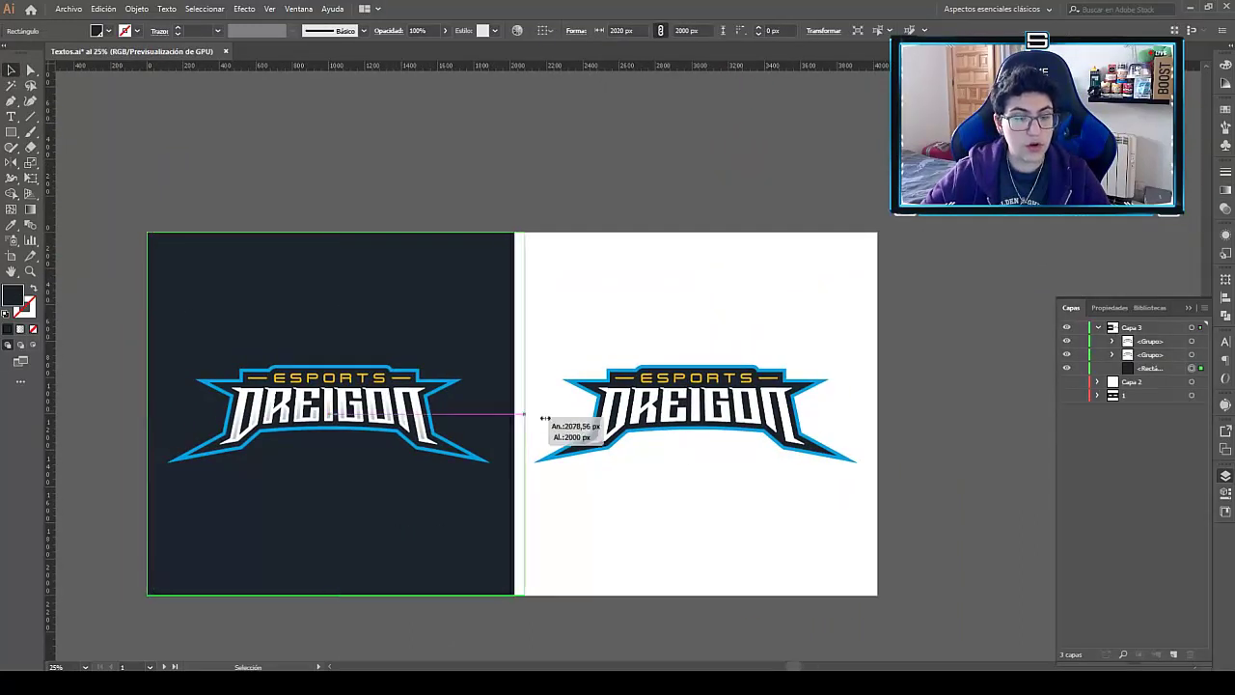
pyautogui.click(943, 509)
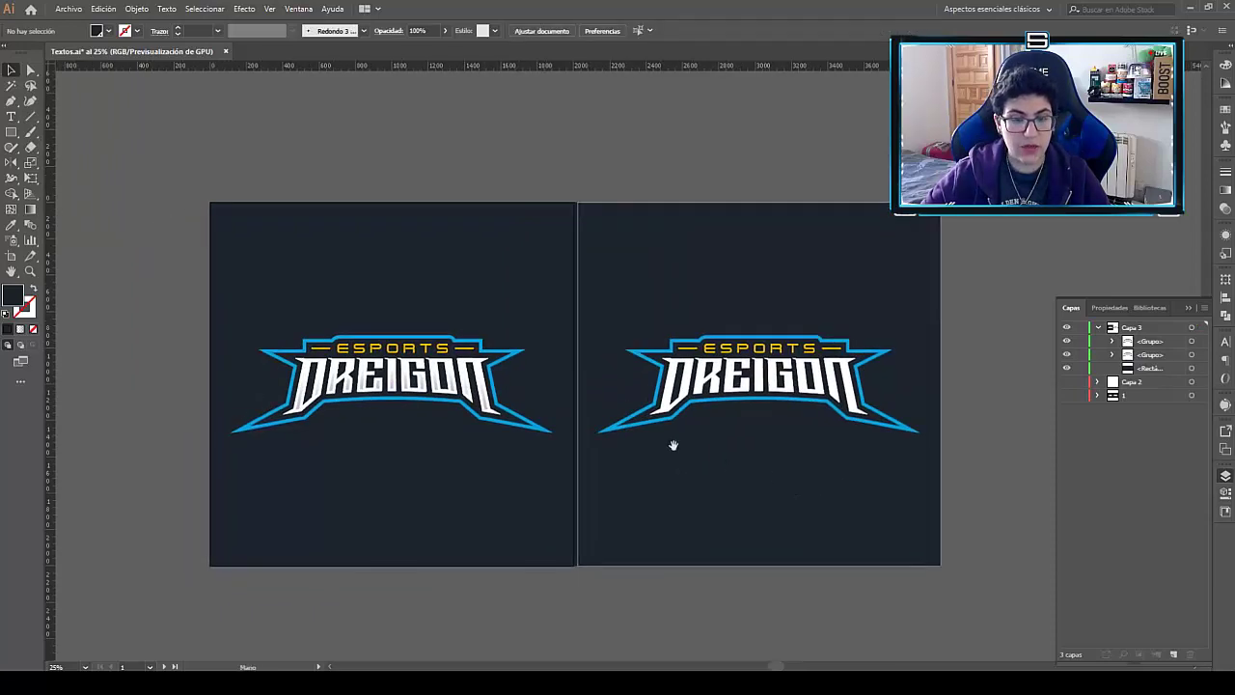
pyautogui.scroll(2, 746, 427)
pyautogui.click(1202, 316)
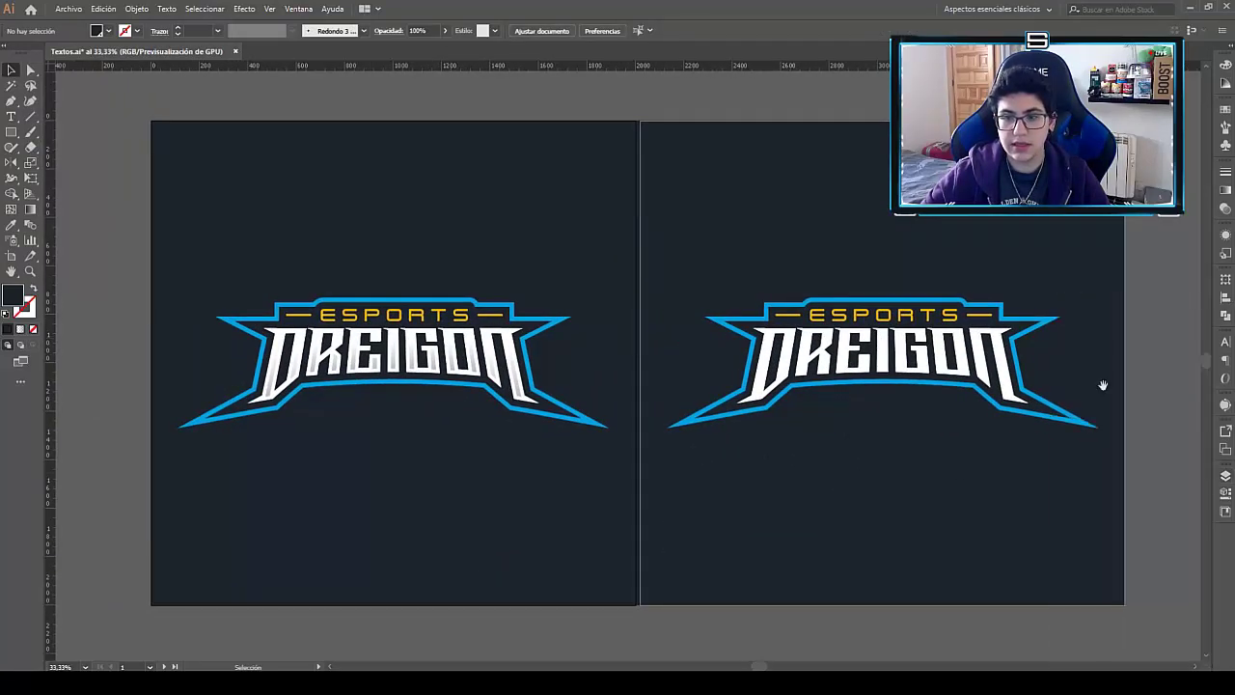
pyautogui.hscroll(-1, 1061, 415)
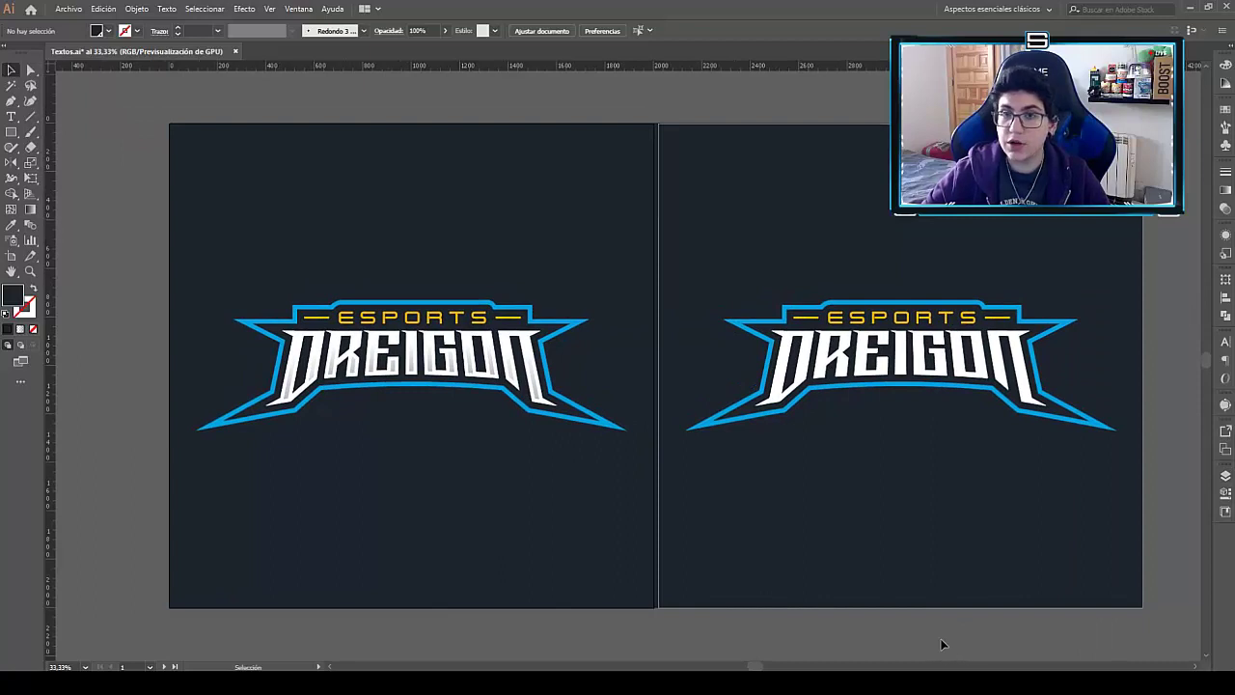